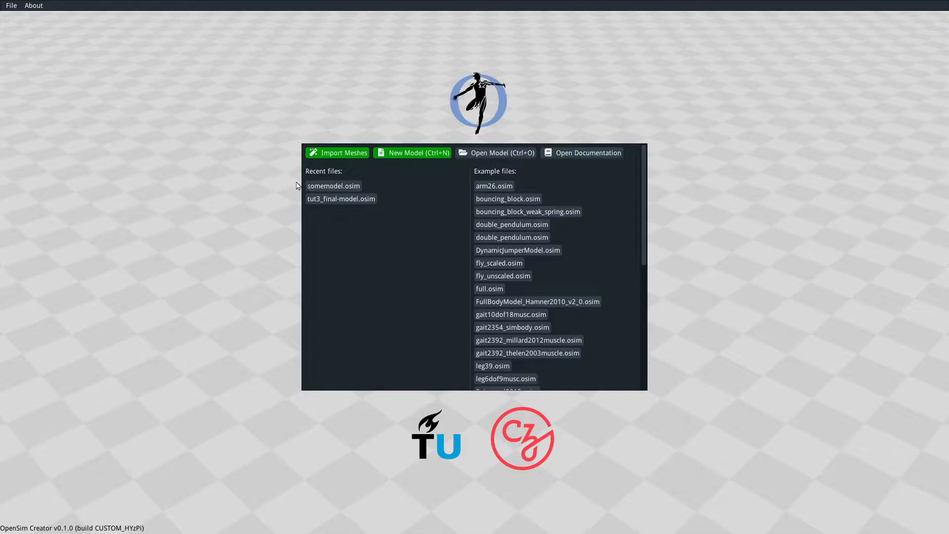
Step: Open the OpenSim Creator documentation and skim the "4. Make an Arm" tutorial page
click(571, 153)
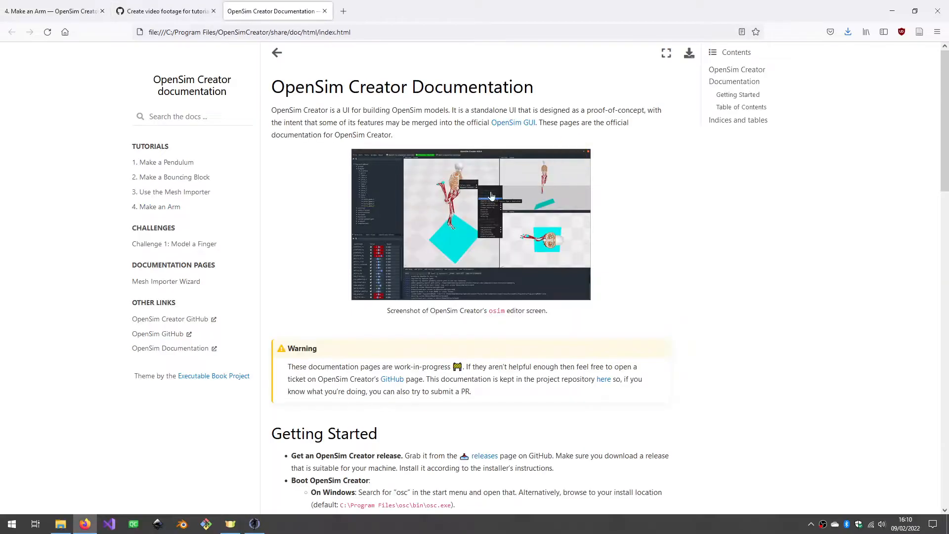
click(140, 210)
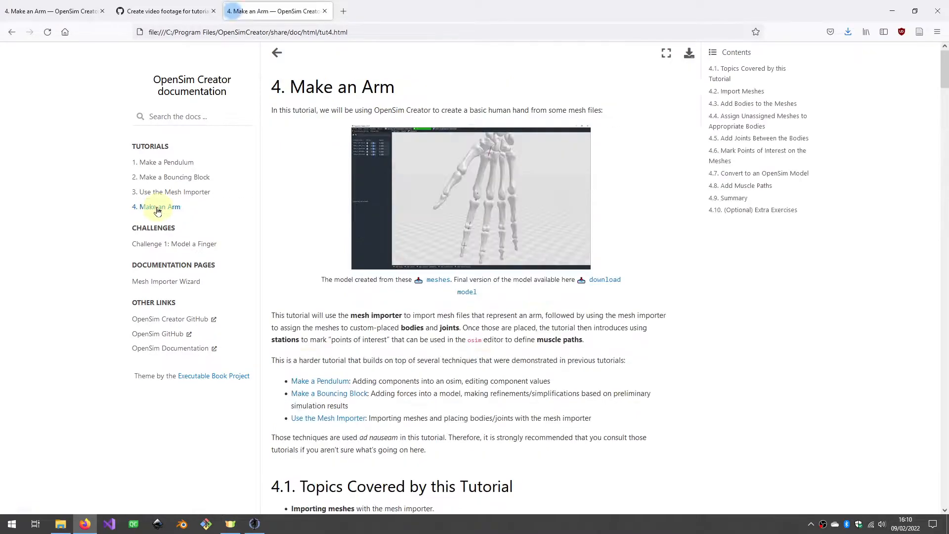
scroll(624, 216, down, 8)
drag(948, 94, 948, 54)
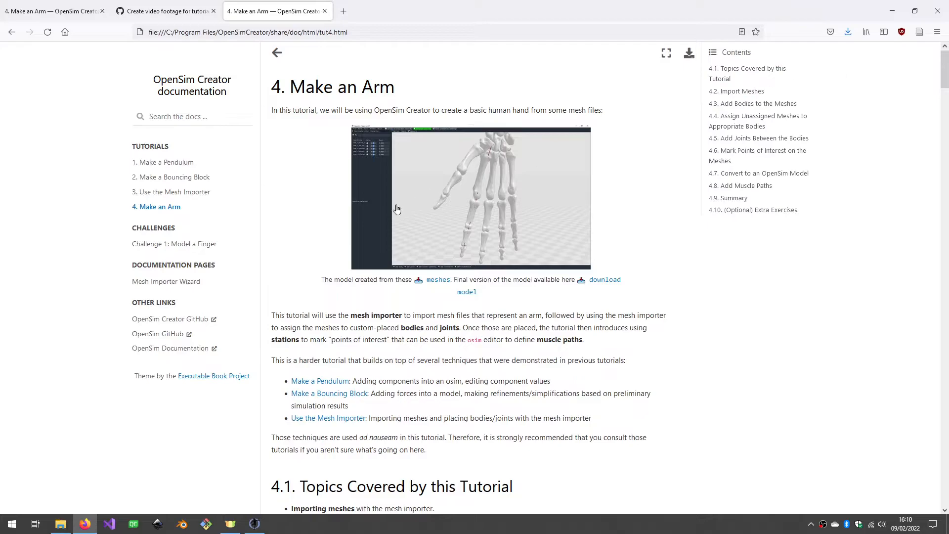
click(183, 198)
drag(946, 70, 944, 415)
click(157, 207)
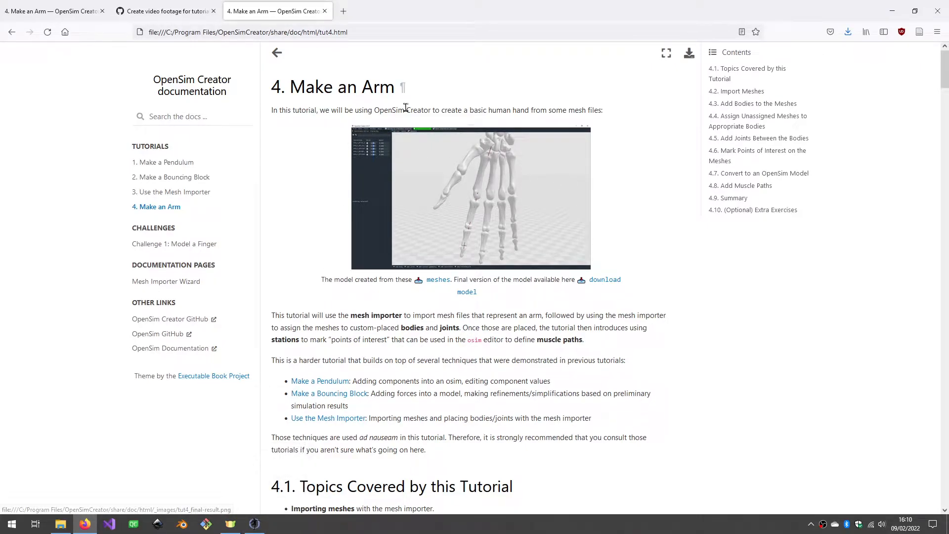
Step: View the tutorial's final hand model image at full size, return to the page and skim its introduction and topics
click(468, 174)
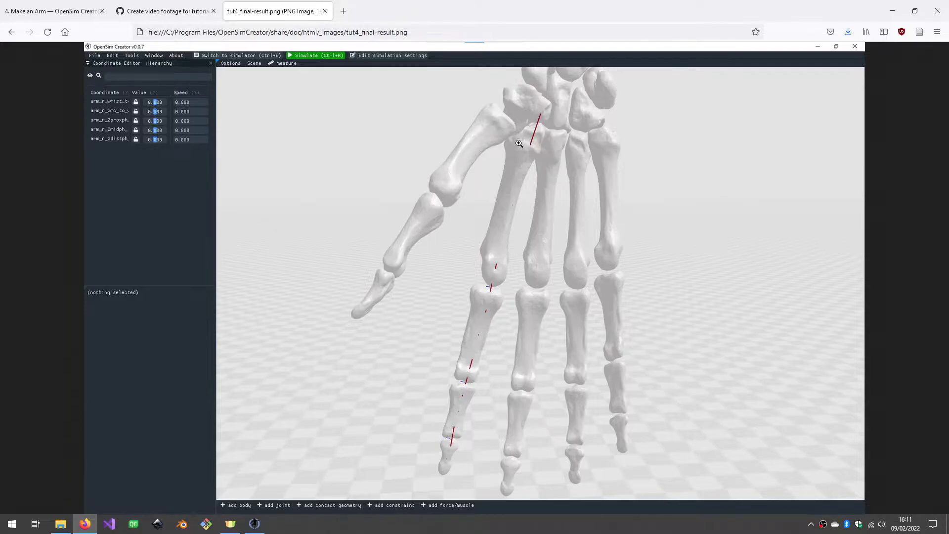
key(alt+Left)
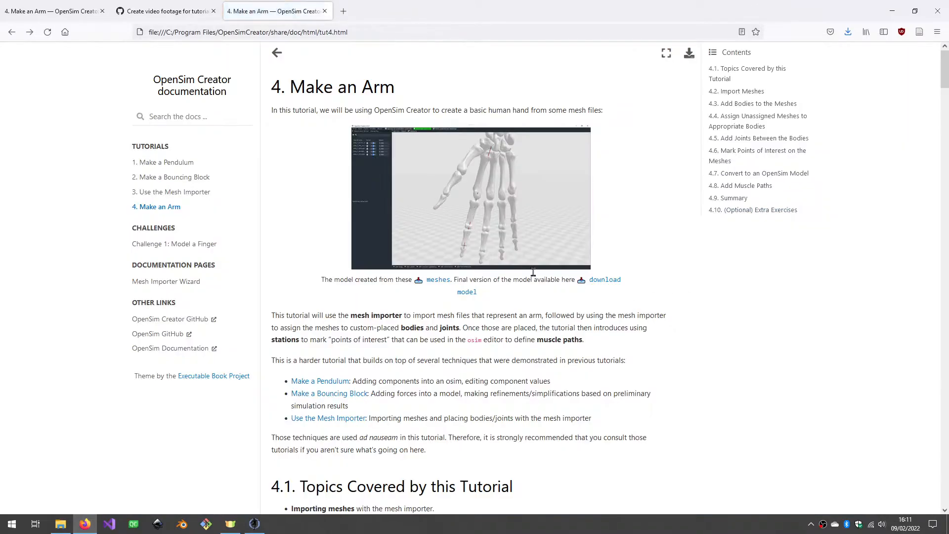
scroll(495, 277, down, 4)
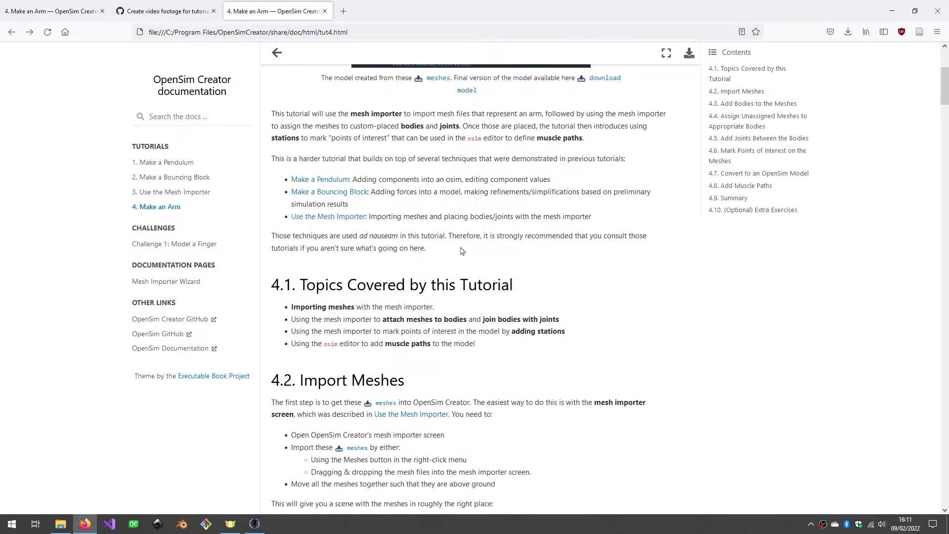
scroll(482, 287, up, 1)
scroll(443, 324, up, 2)
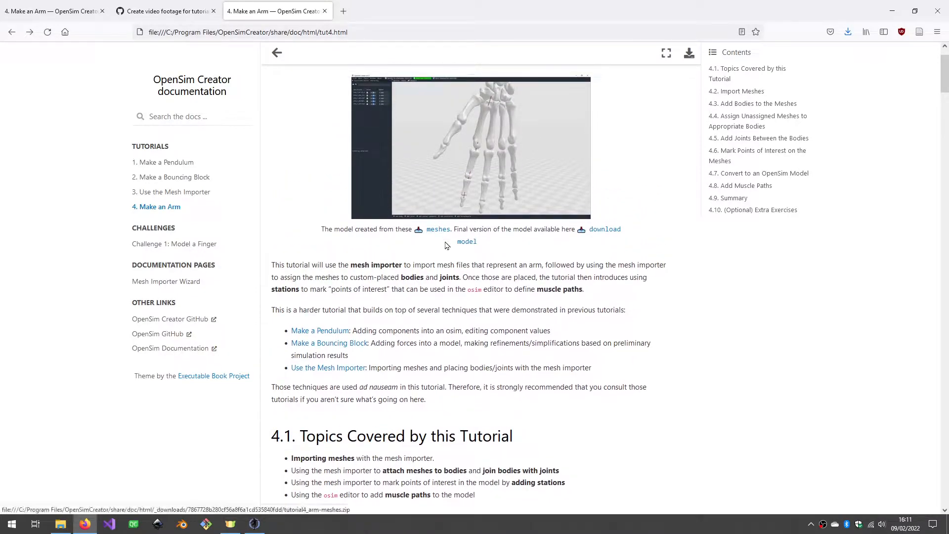
scroll(446, 232, up, 1)
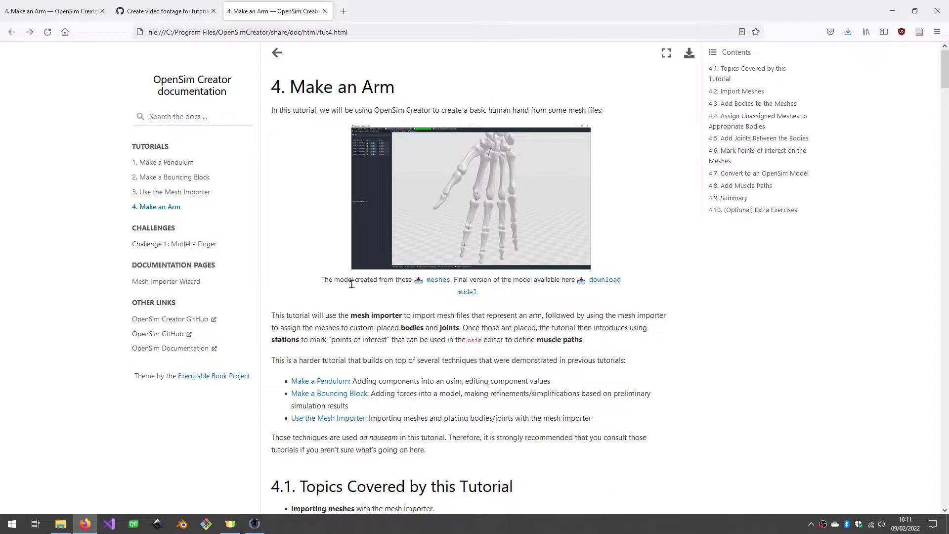
Step: Download the tutorial's meshes archive, tutorial4_arm-meshes.zip, as a saved file and open it
click(430, 284)
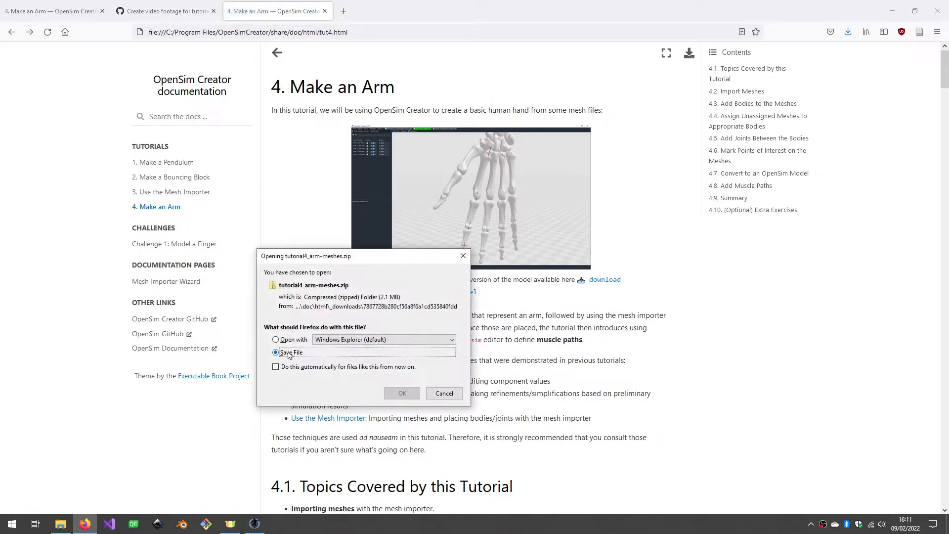
click(403, 393)
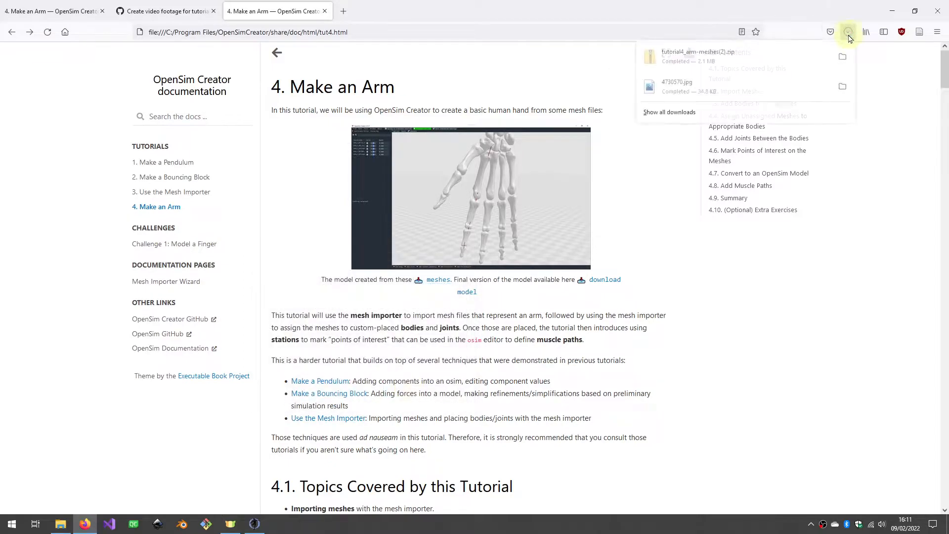
click(826, 58)
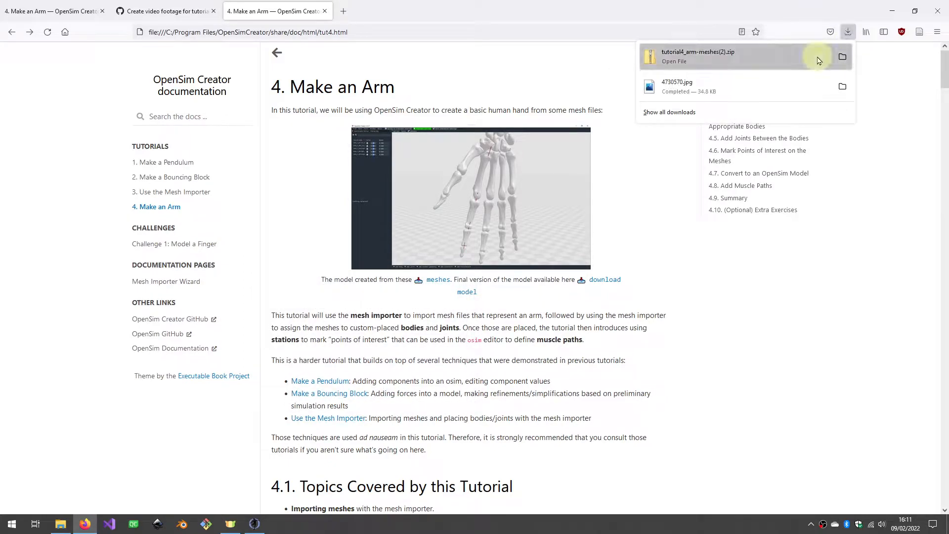
Step: Copy the tutorial4_arm-meshes folder from the archive to the Desktop and open the copy
click(645, 207)
right_click(653, 204)
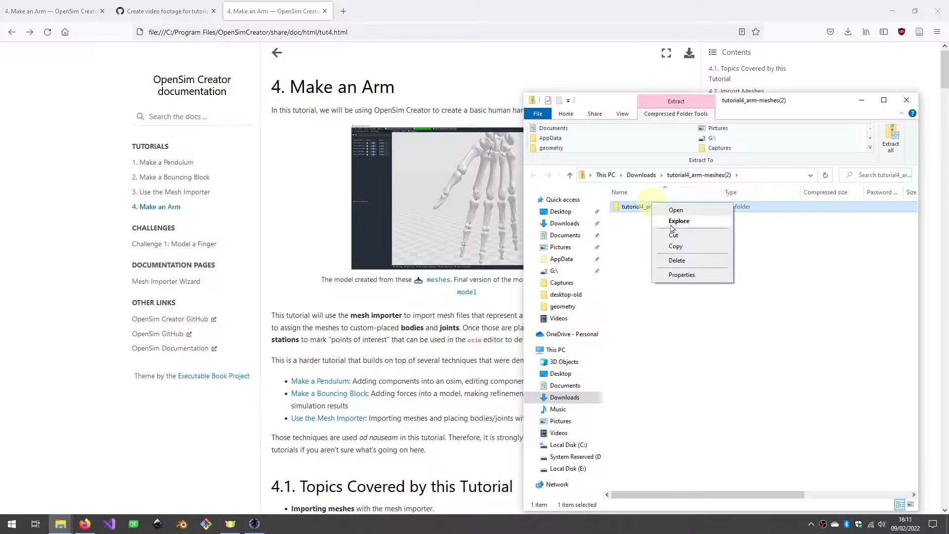
click(676, 247)
click(562, 199)
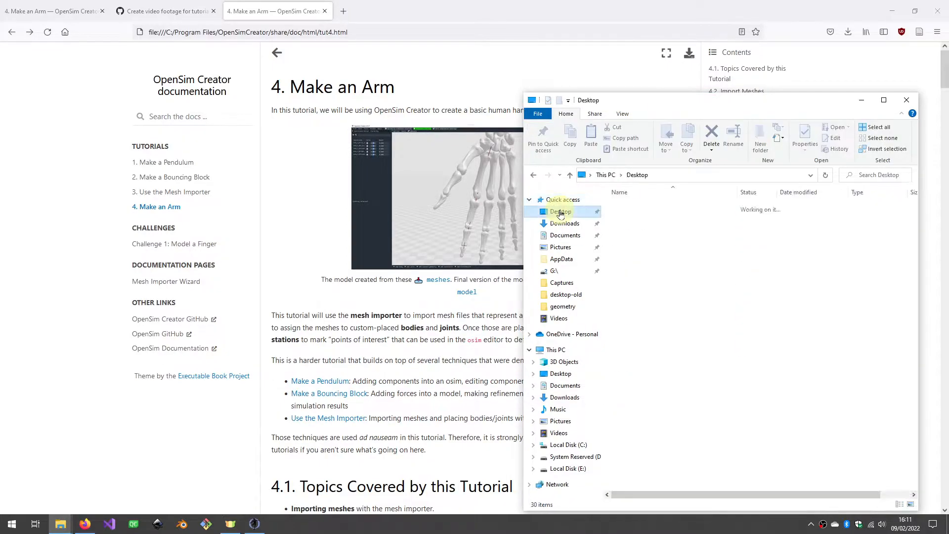
click(561, 211)
right_click(688, 293)
click(727, 347)
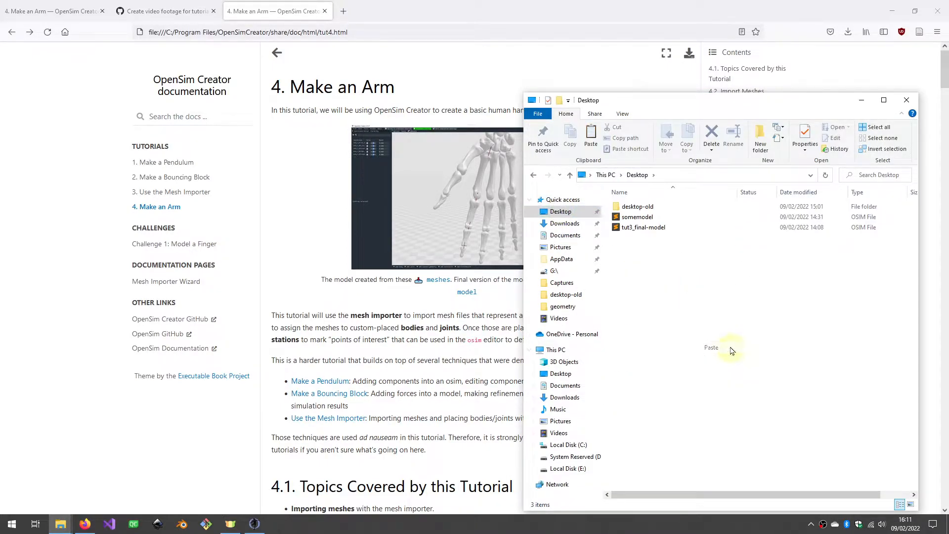
double_click(662, 218)
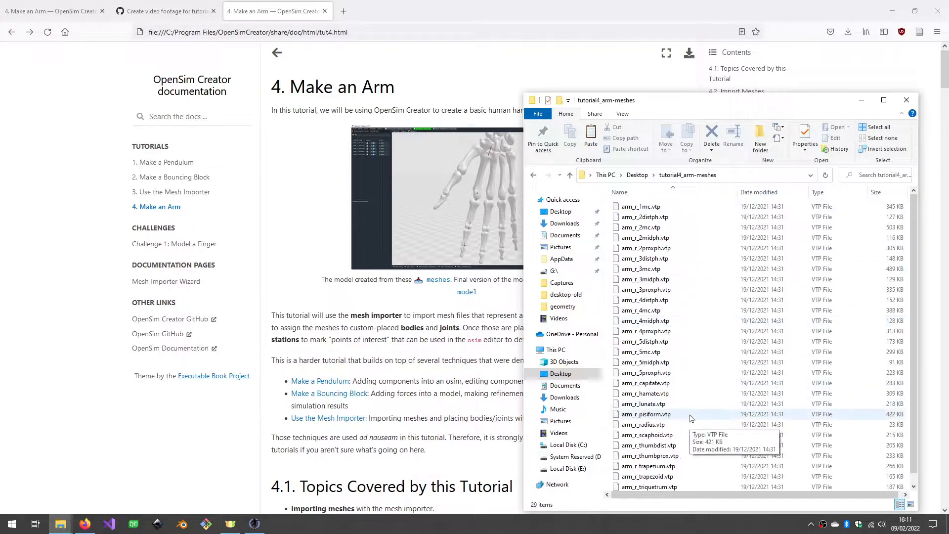
Step: Switch to OpenSim Creator and open a new mesh importer scene
click(274, 164)
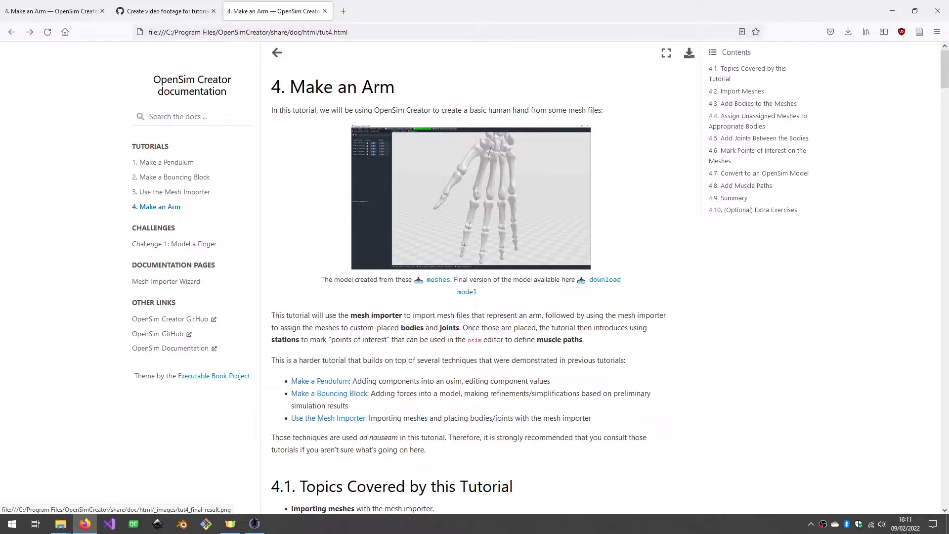
click(254, 524)
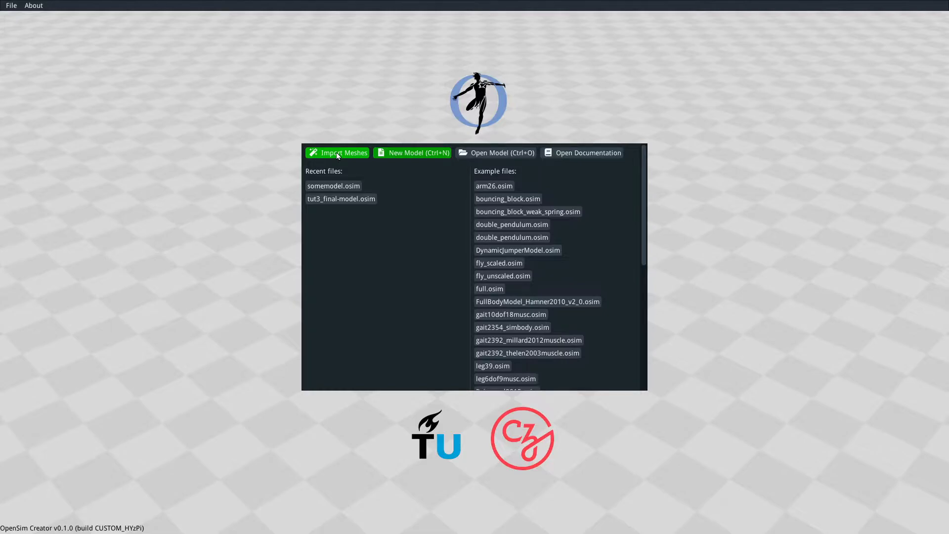
click(10, 6)
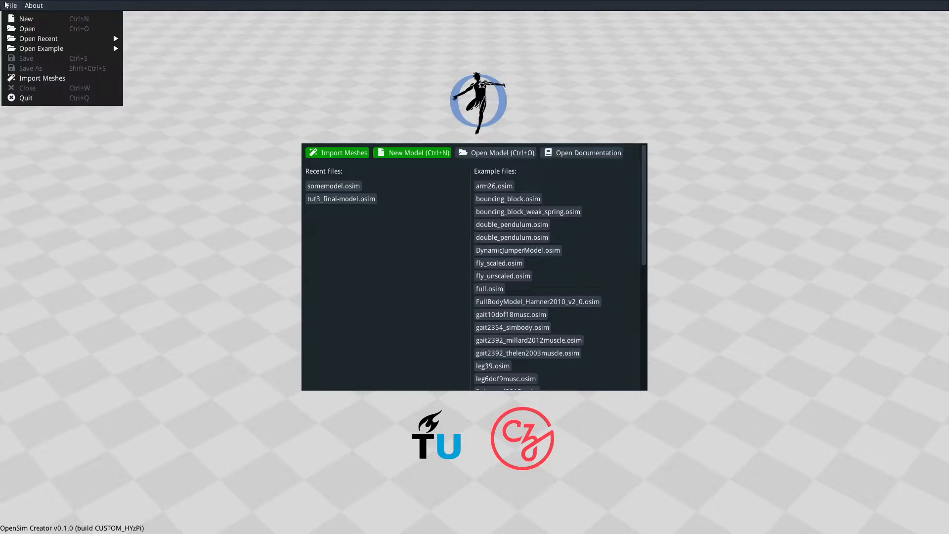
click(44, 81)
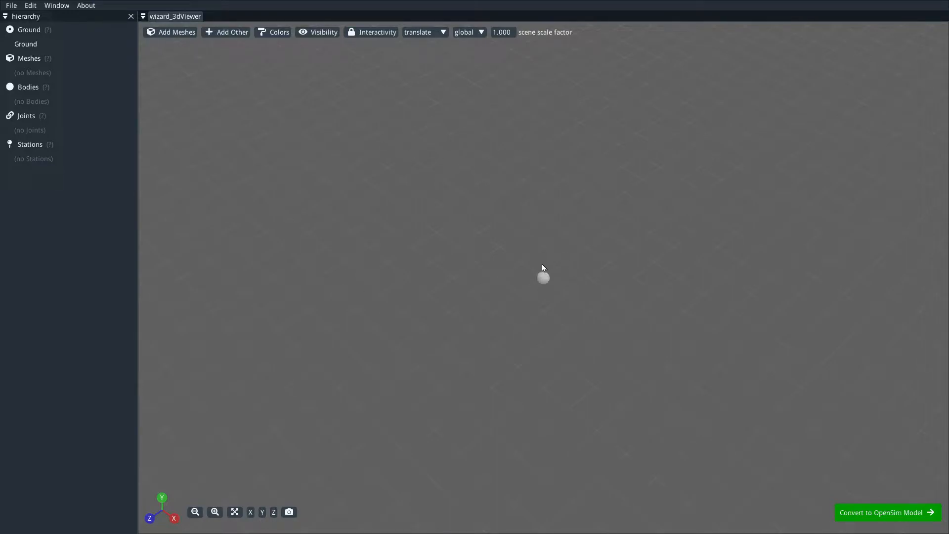
Step: Drop all the .vtp files from the tutorial4_arm-meshes folder window into the mesh importer scene
key(super+Tab)
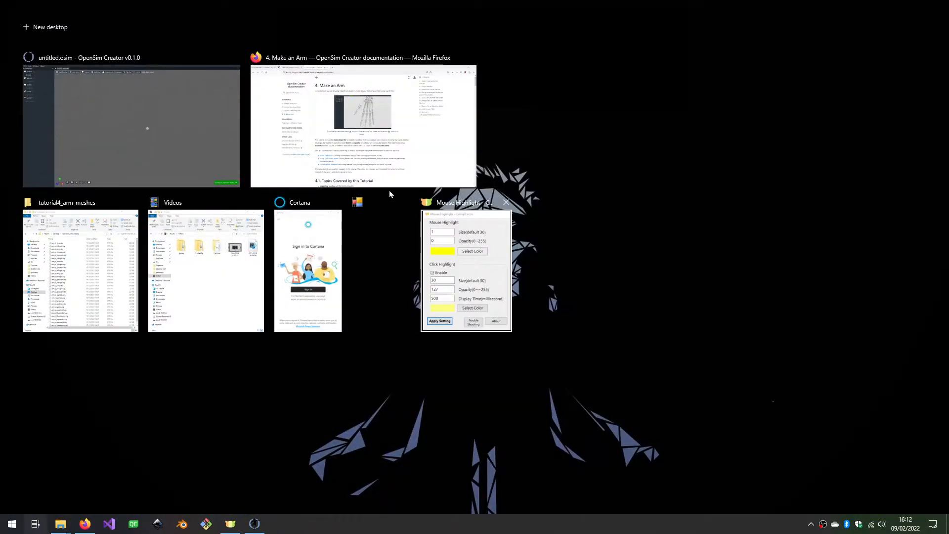
click(93, 268)
click(637, 208)
scroll(658, 485, down, 1)
shift+click(650, 485)
drag(683, 325, 431, 199)
Step: Raise all the imported arm meshes along the global Y axis until the hand is above the ground sphere
drag(544, 247, 532, 82)
drag(643, 275, 570, 249)
right_drag(570, 249, 614, 371)
scroll(576, 341, up, 4)
scroll(593, 388, up, 5)
scroll(611, 366, down, 3)
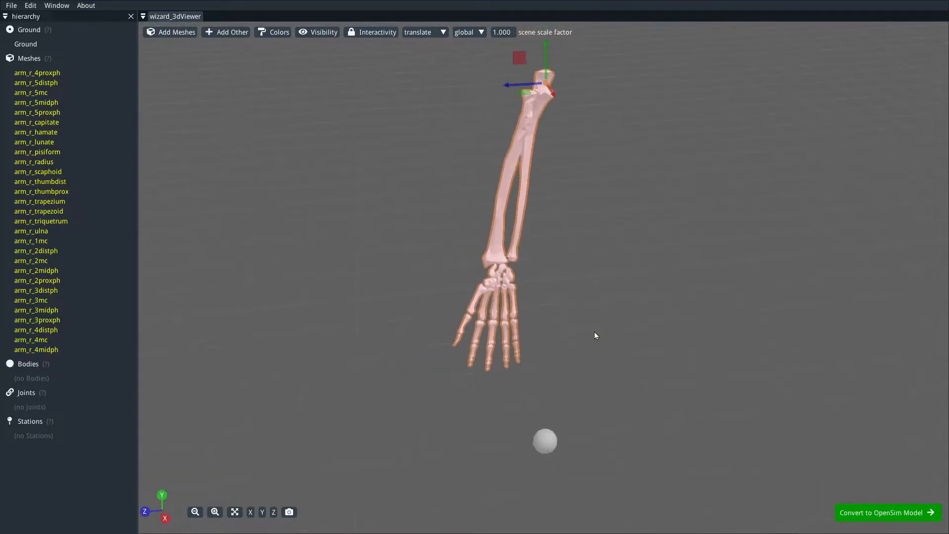
Step: Undo the upward move of the arm meshes and their import
click(30, 5)
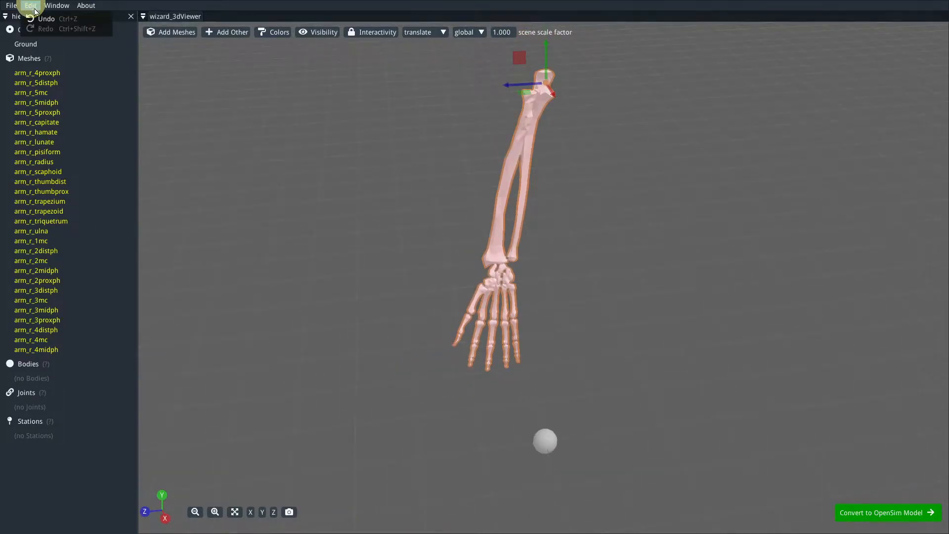
click(37, 16)
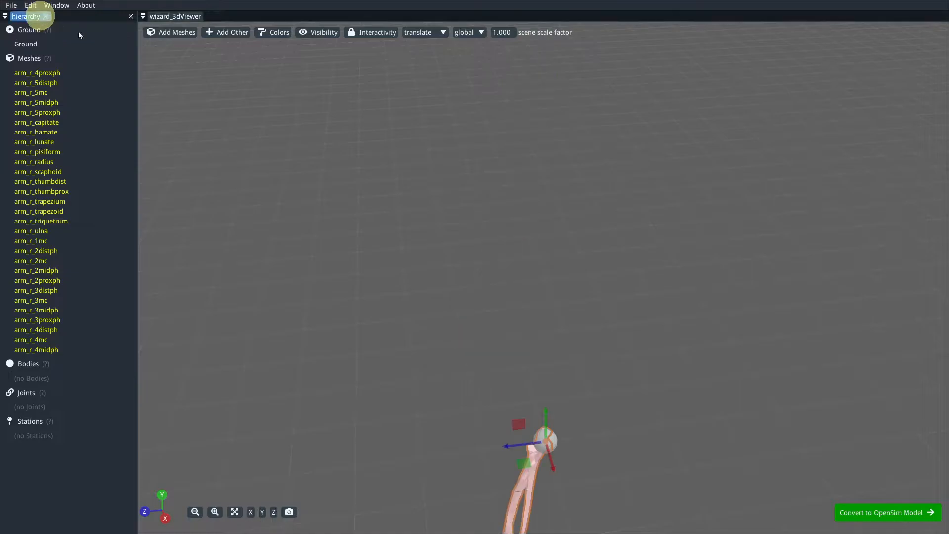
click(30, 5)
click(40, 17)
Step: Add all the .vtp meshes from the Desktop's tutorial4_arm-meshes folder to the scene
right_drag(628, 387, 635, 292)
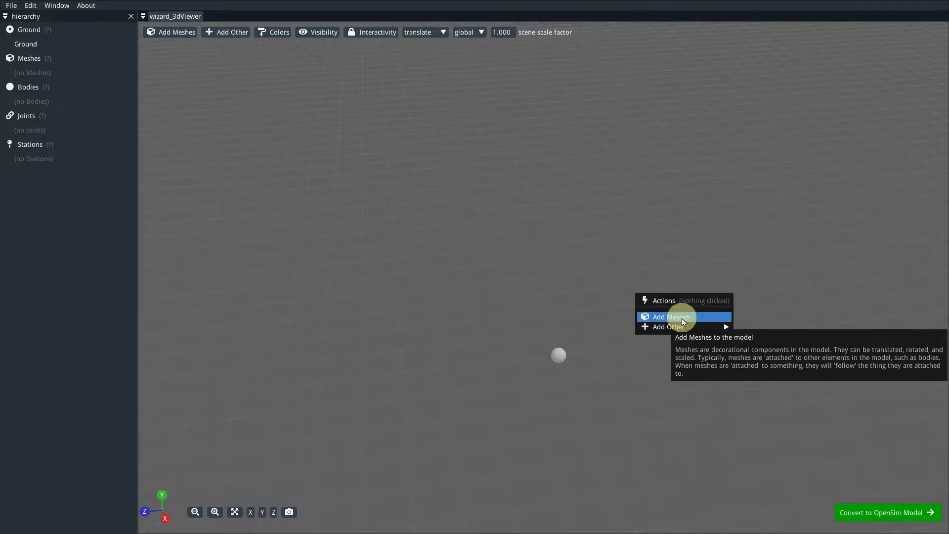
click(683, 320)
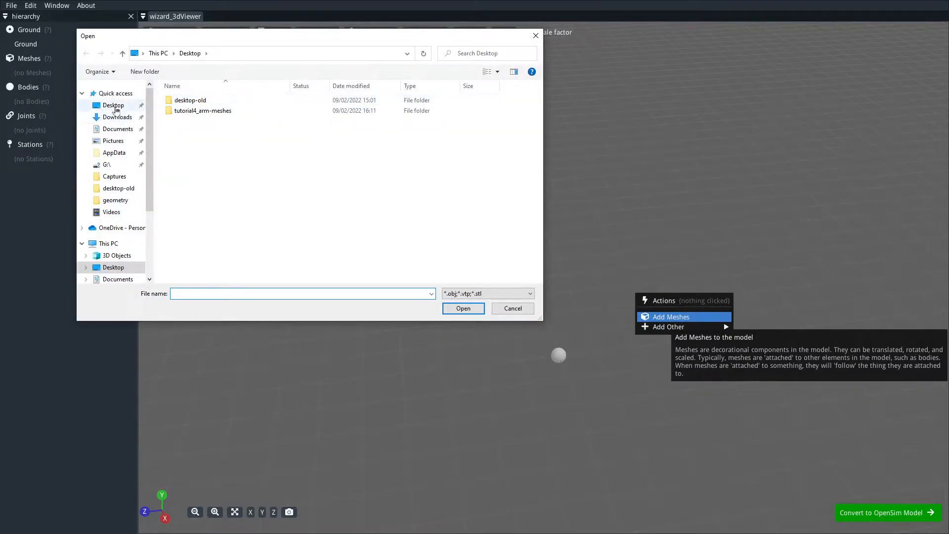
click(113, 105)
double_click(206, 111)
click(206, 111)
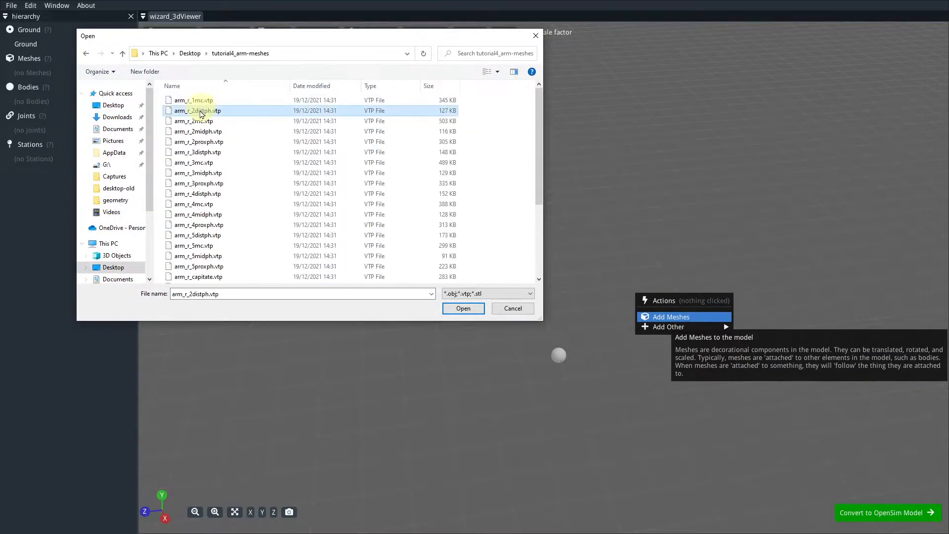
key(ctrl+a)
scroll(292, 198, down, 5)
click(463, 308)
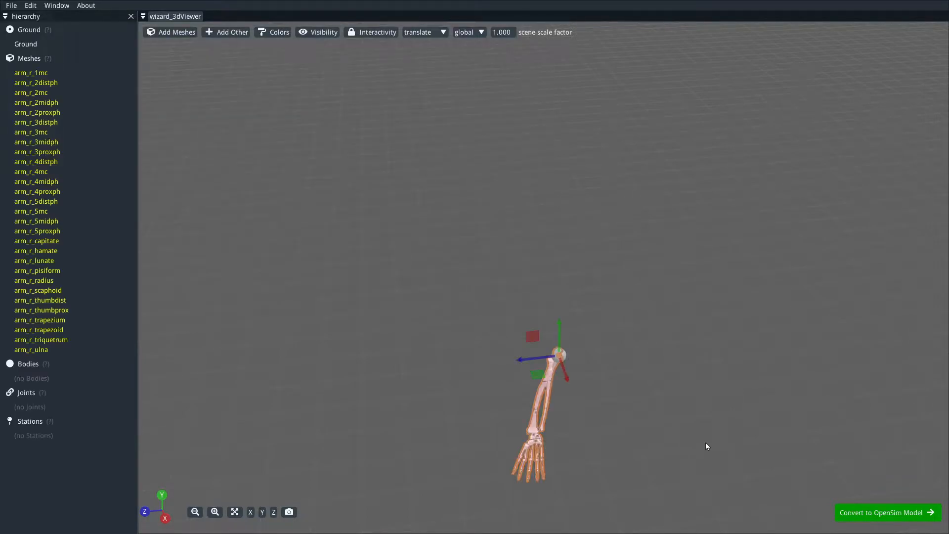
Step: Move all the arm meshes up the Y axis above the ground and inspect their placement
drag(560, 337, 571, 145)
drag(591, 341, 585, 365)
scroll(595, 332, up, 5)
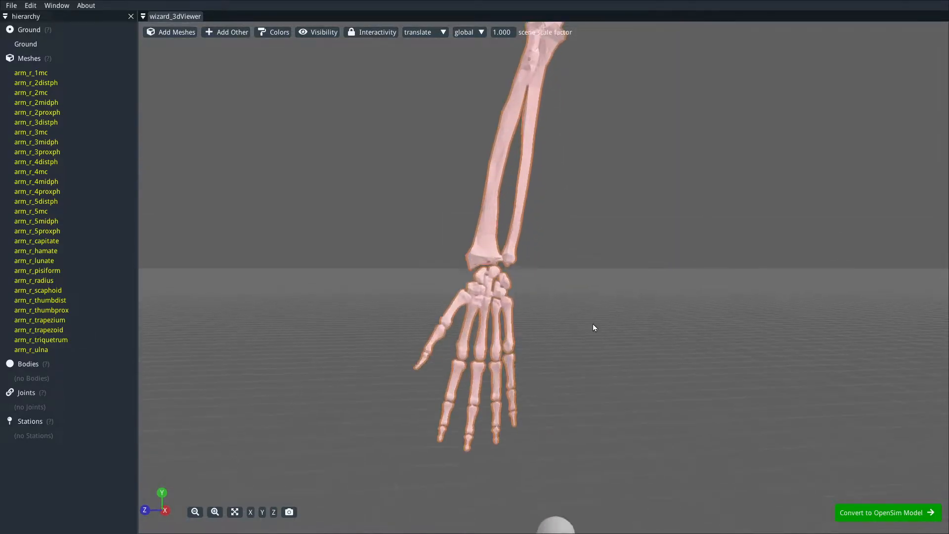
mouse_move(575, 331)
mouse_down()
mouse_move(553, 344)
mouse_move(575, 343)
mouse_up()
scroll(554, 343, down, 3)
Step: Undo the last upward move of the arm meshes
click(573, 311)
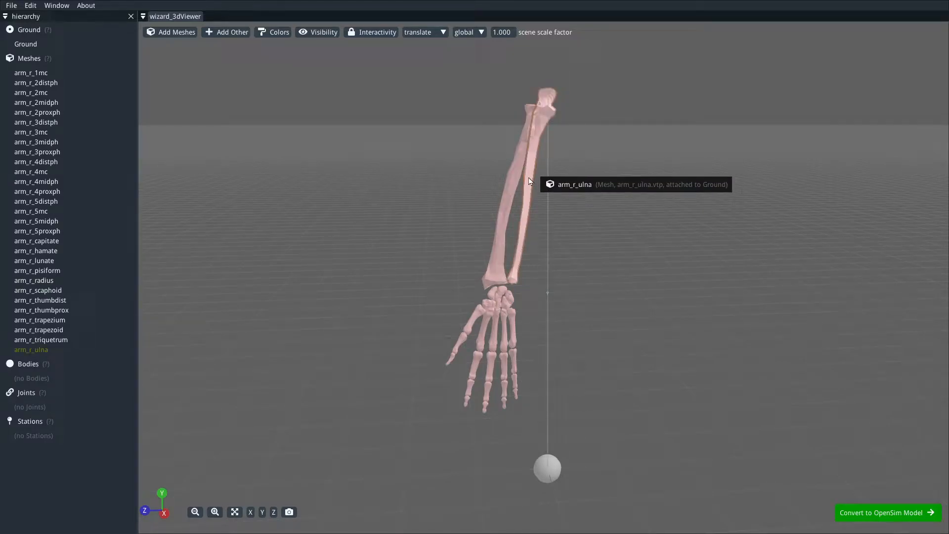
click(30, 6)
click(40, 19)
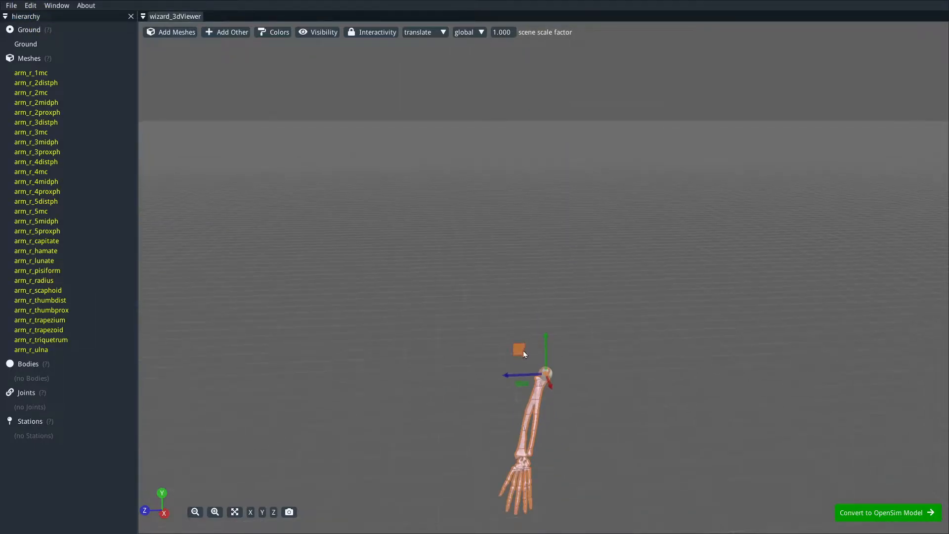
Step: Raise the selected arm meshes along Y, adjust their height to just above the ground, and deselect them
scroll(539, 399, up, 2)
right_drag(485, 337, 467, 227)
drag(542, 324, 557, 118)
drag(585, 401, 580, 385)
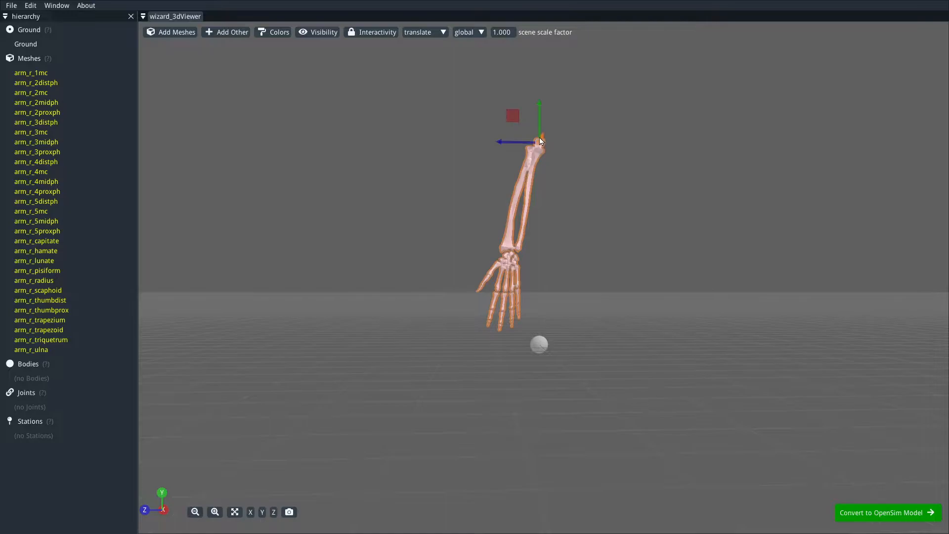
drag(547, 395, 568, 207)
drag(541, 121, 552, 140)
drag(542, 415, 532, 419)
click(693, 198)
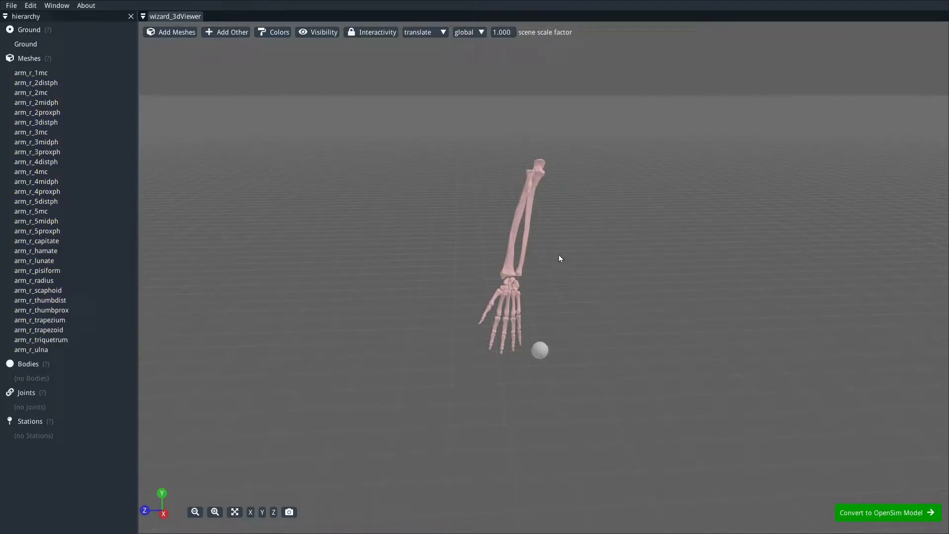
Step: Reselect all the arm meshes, shift them along Z to bring the hand over the ground sphere, and fine-tune their height
click(529, 247)
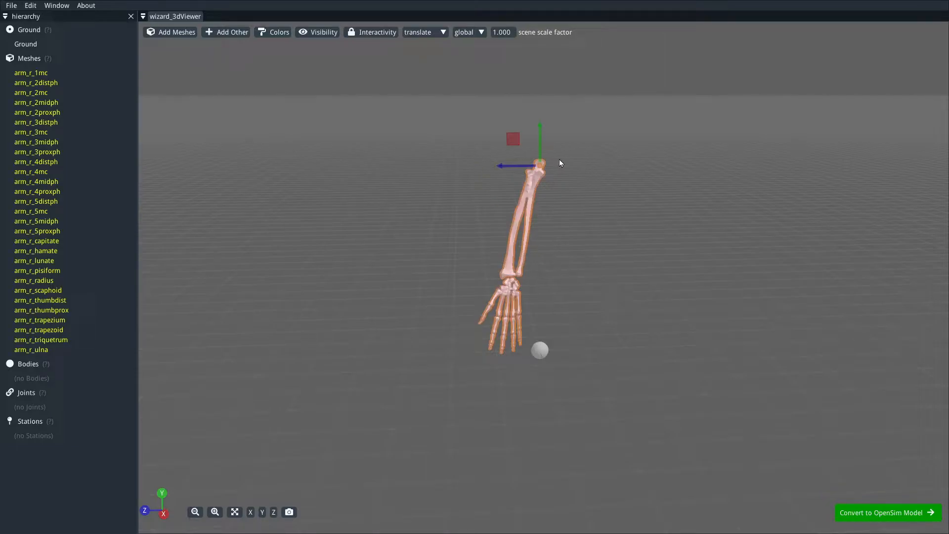
drag(503, 168, 539, 160)
drag(640, 314, 592, 335)
drag(539, 103, 543, 88)
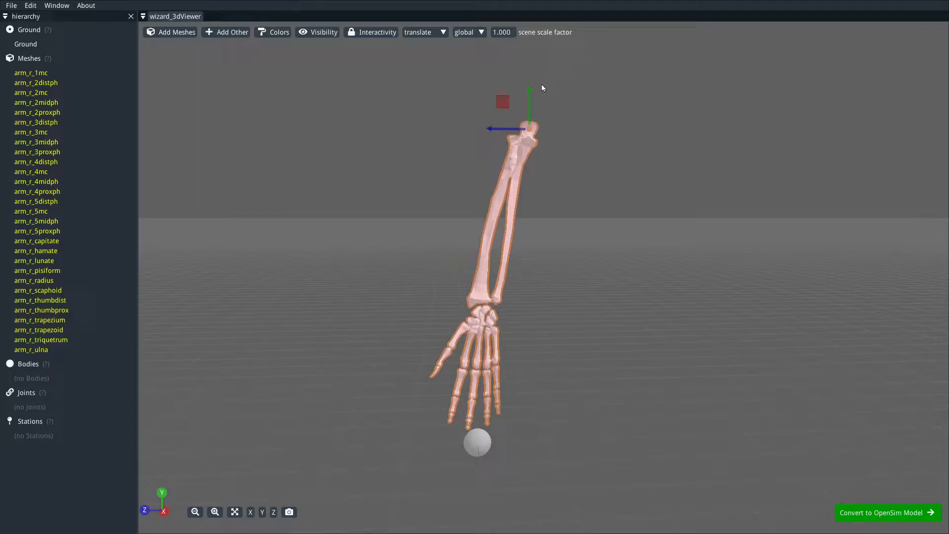
Step: Deselect all the arm meshes and examine the wrist and hand bones above the ground sphere
click(592, 276)
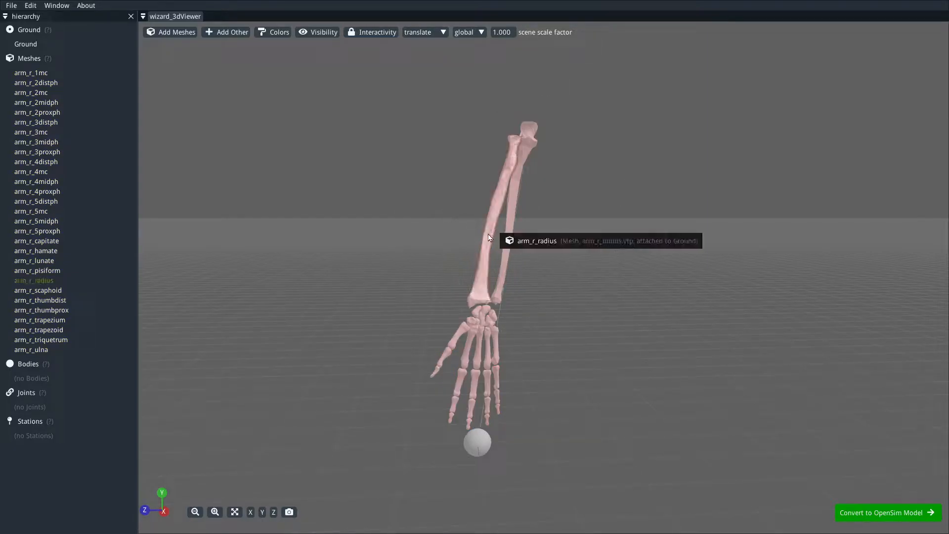
right_drag(565, 348, 607, 271)
scroll(576, 332, up, 5)
scroll(576, 332, up, 1)
scroll(586, 307, up, 4)
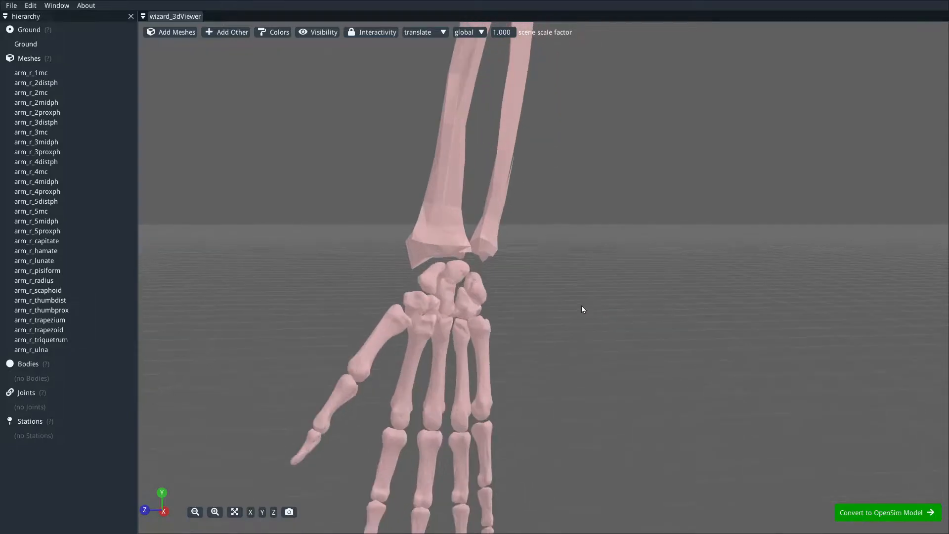
drag(578, 303, 566, 305)
scroll(566, 306, down, 2)
right_drag(566, 305, 618, 254)
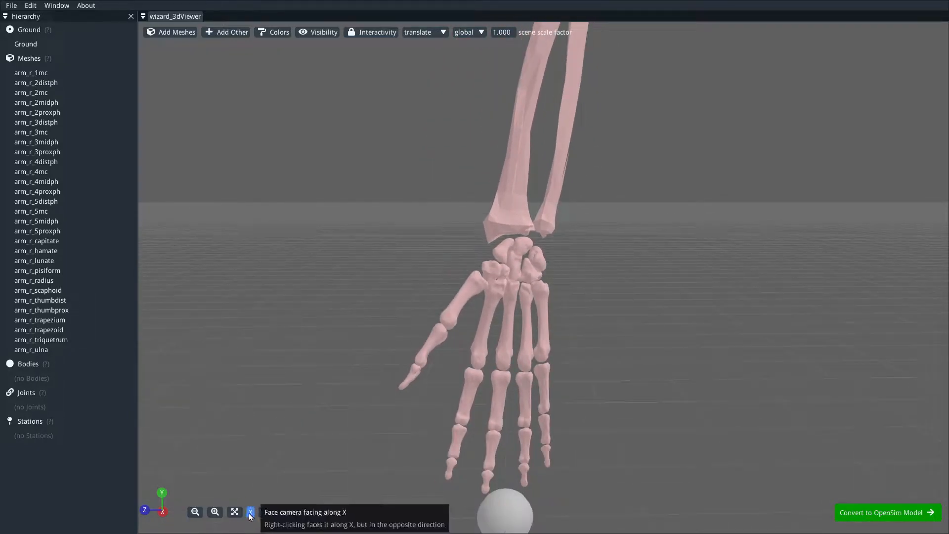
Step: Face the camera along X and examine the carpal, finger and forearm bones up close
click(251, 512)
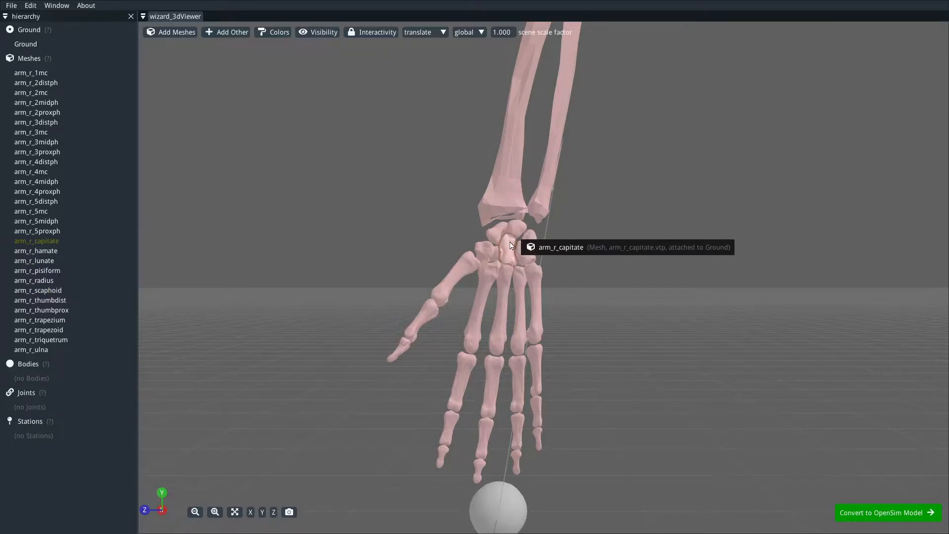
scroll(488, 245, up, 2)
scroll(488, 245, up, 3)
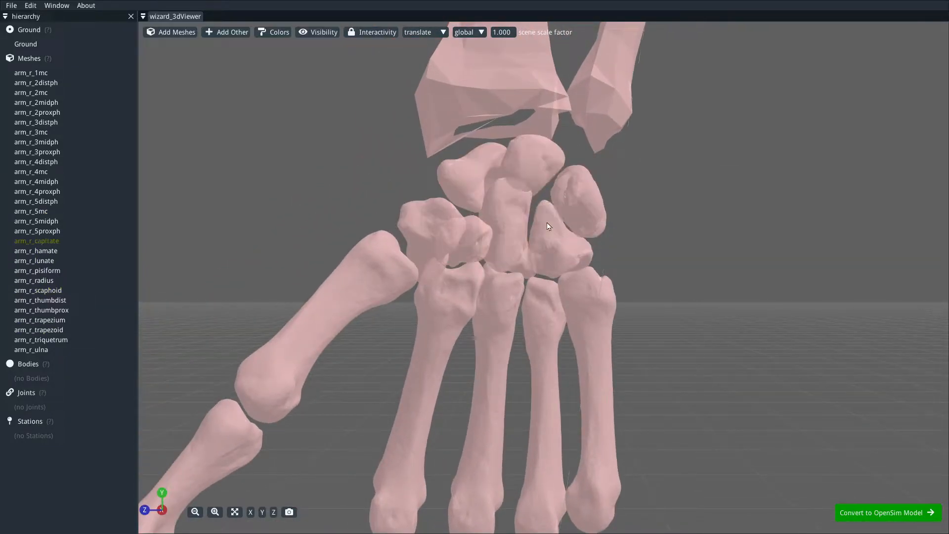
scroll(728, 312, down, 6)
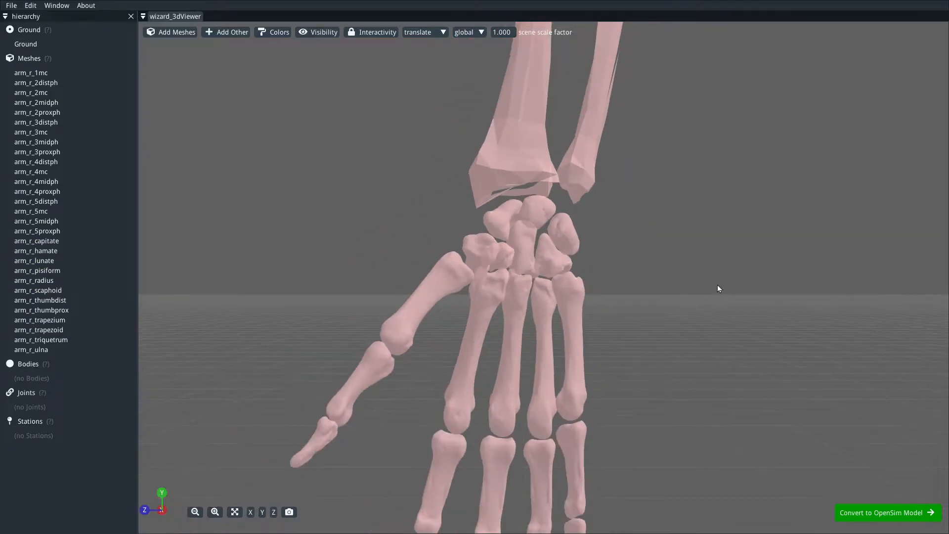
middle_drag(684, 218, 671, 337)
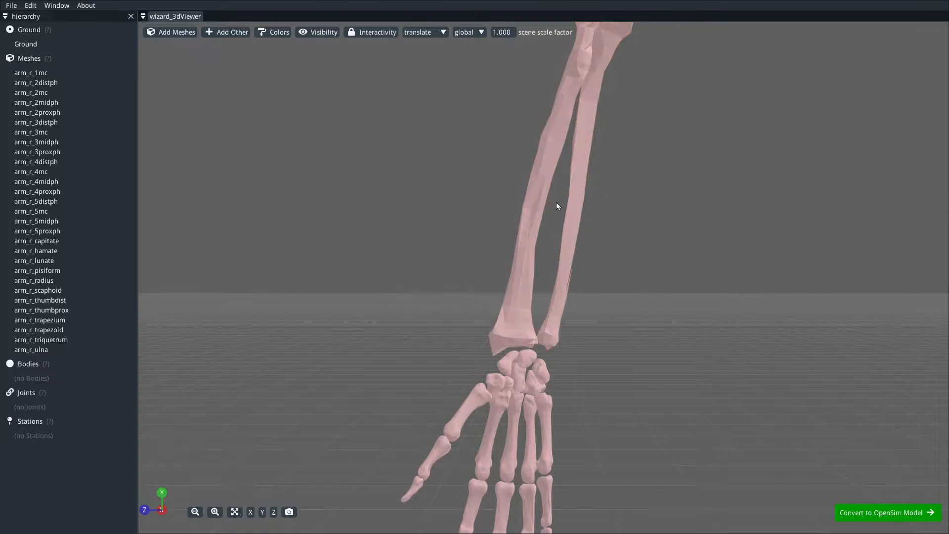
right_drag(648, 320, 647, 195)
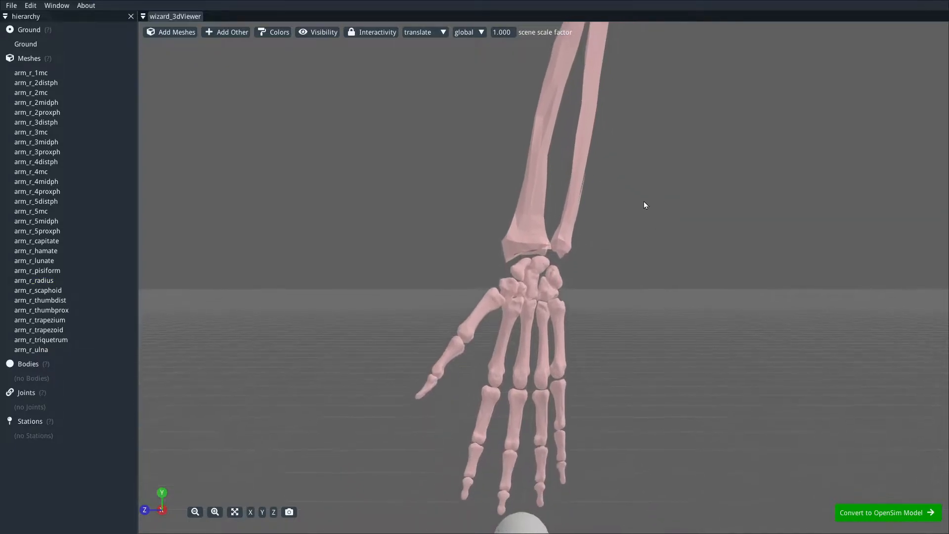
scroll(644, 292, up, 3)
right_drag(653, 302, 662, 205)
scroll(682, 252, down, 2)
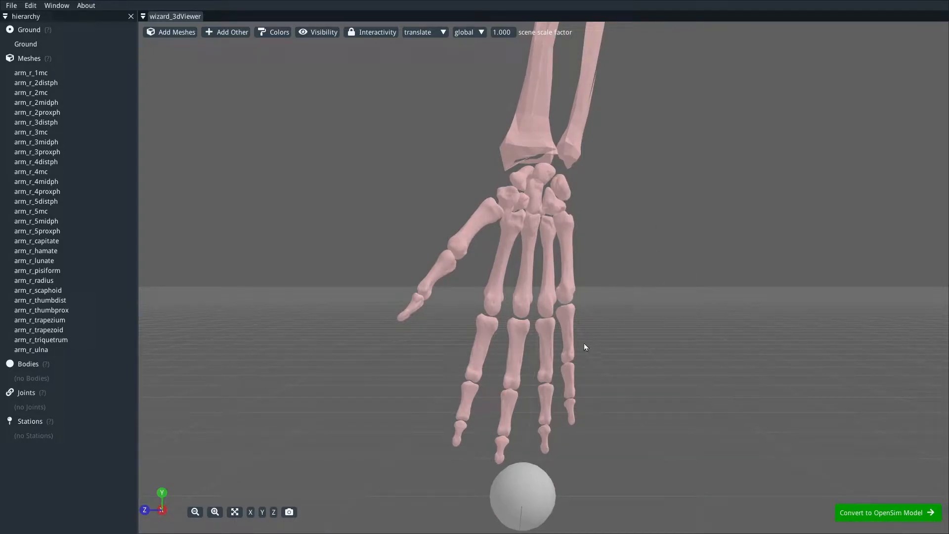
Step: Add a body at the center of the arm_r_2distph mesh and inspect where it is placed relative to the fingertip bone
right_click(461, 436)
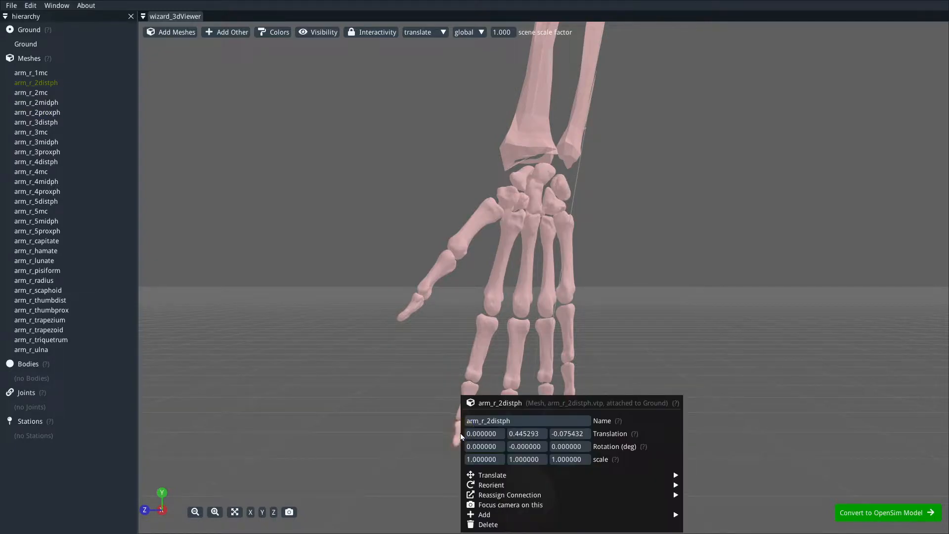
mouse_move(673, 514)
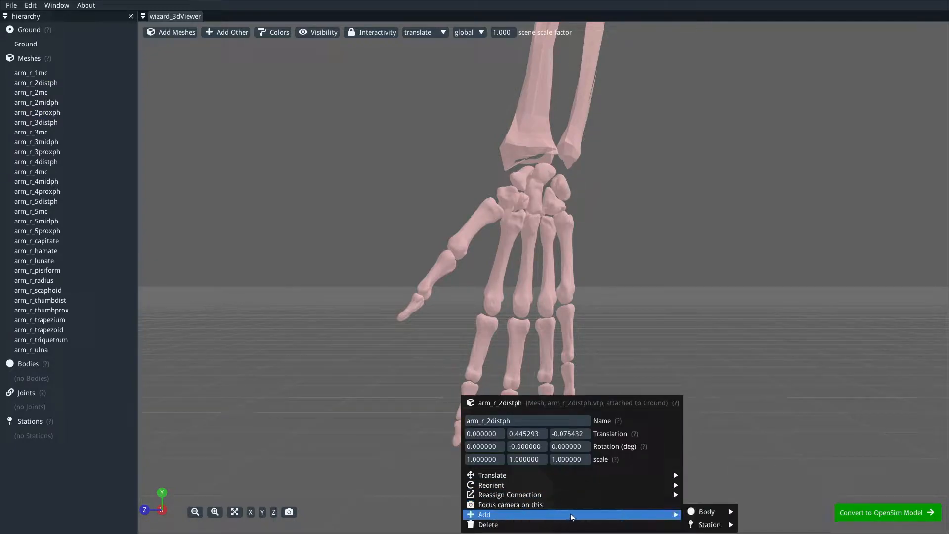
mouse_move(720, 516)
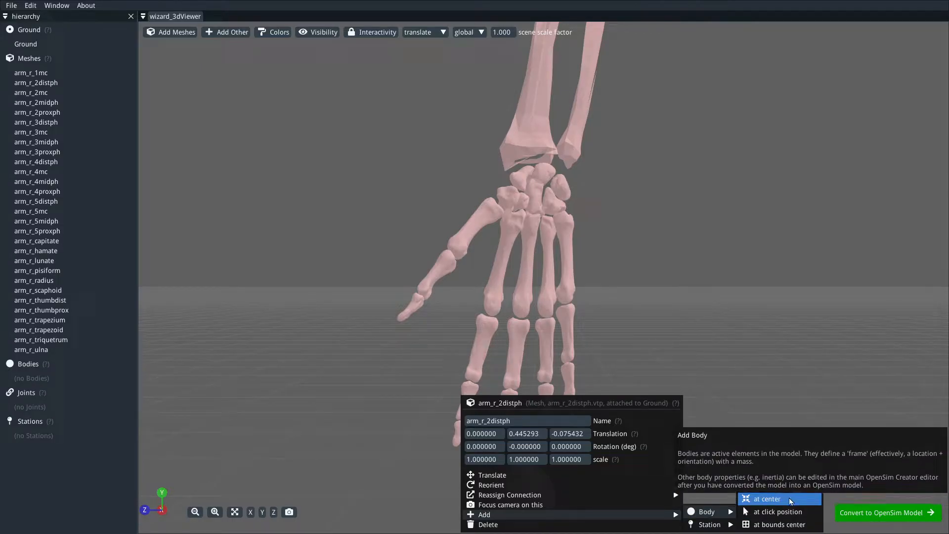
click(744, 500)
drag(656, 119, 582, 130)
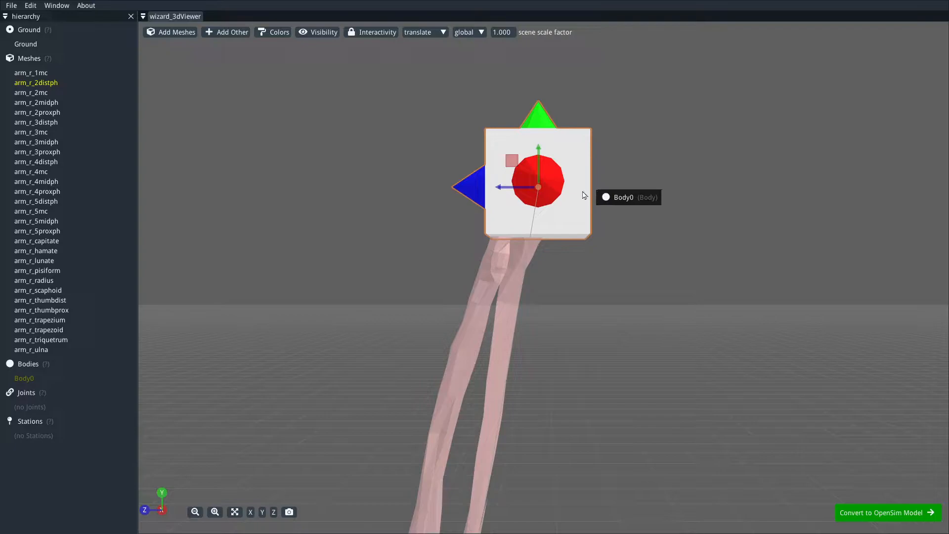
drag(585, 311, 611, 24)
right_drag(722, 419, 709, 277)
scroll(708, 277, down, 4)
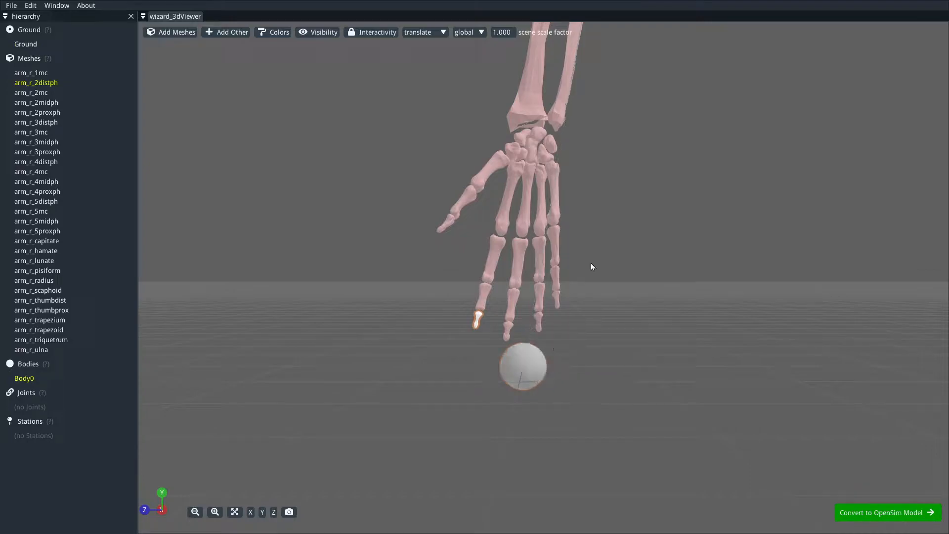
right_drag(610, 167, 555, 271)
right_drag(581, 318, 611, 286)
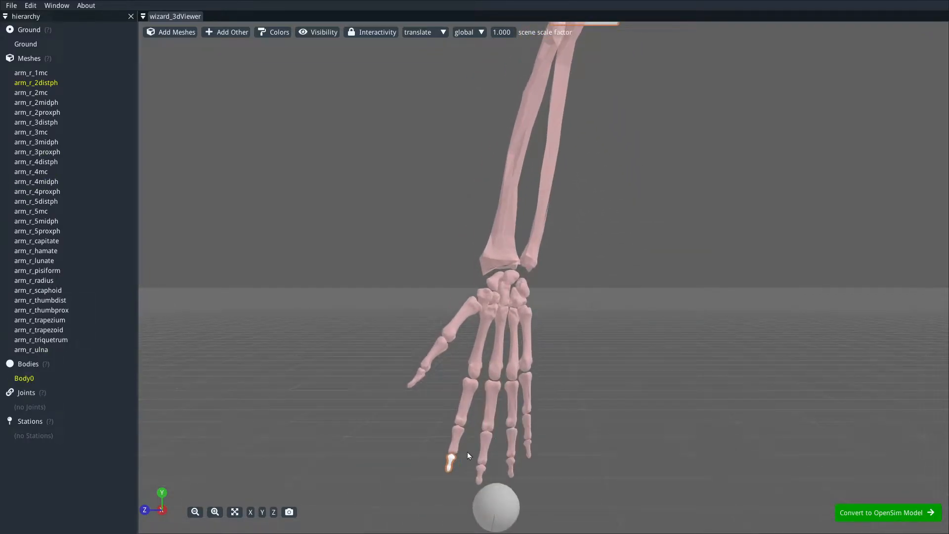
right_drag(633, 171, 566, 465)
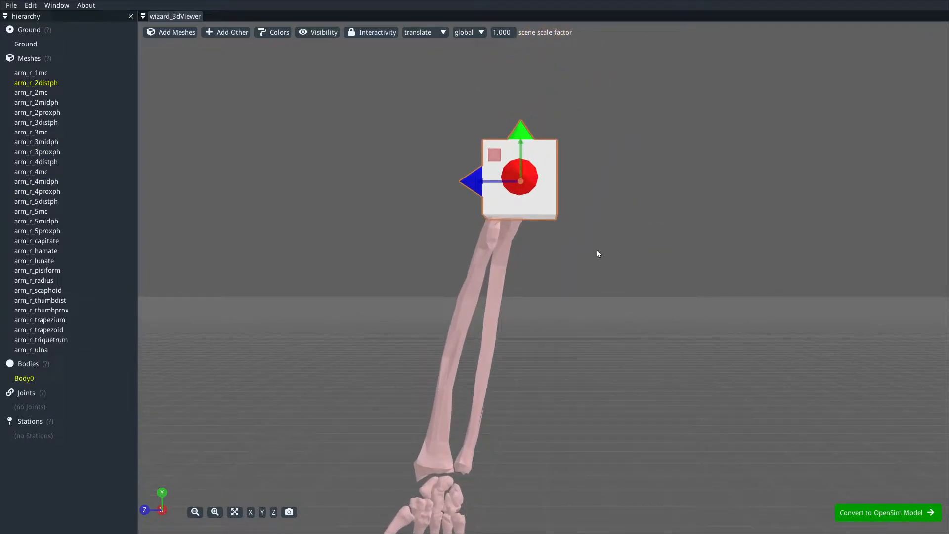
Step: Undo the body added at the center of the arm_r_2distph mesh
click(606, 189)
click(31, 5)
click(45, 18)
Step: Add a body at the clicked position on the arm_r_2distph fingertip mesh
scroll(589, 64, up, 10)
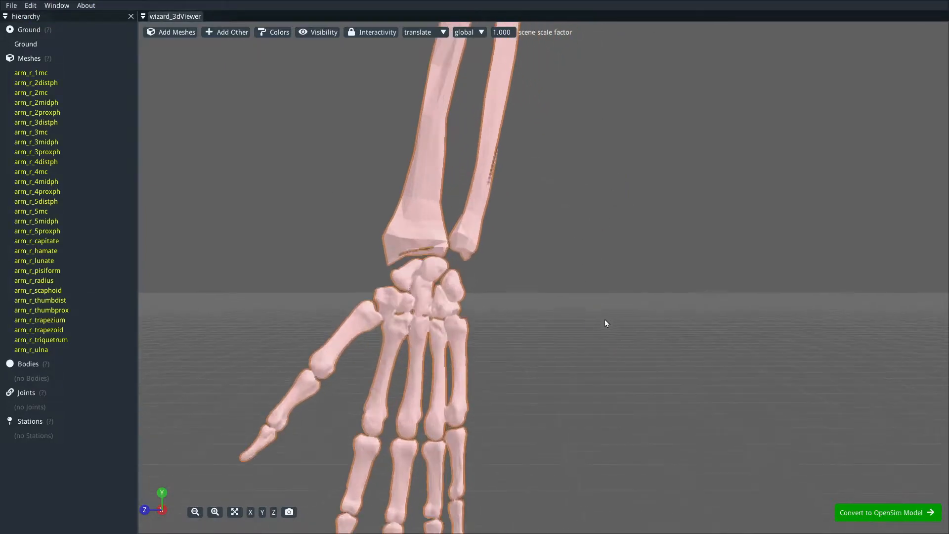
scroll(672, 203, down, 3)
right_click(450, 381)
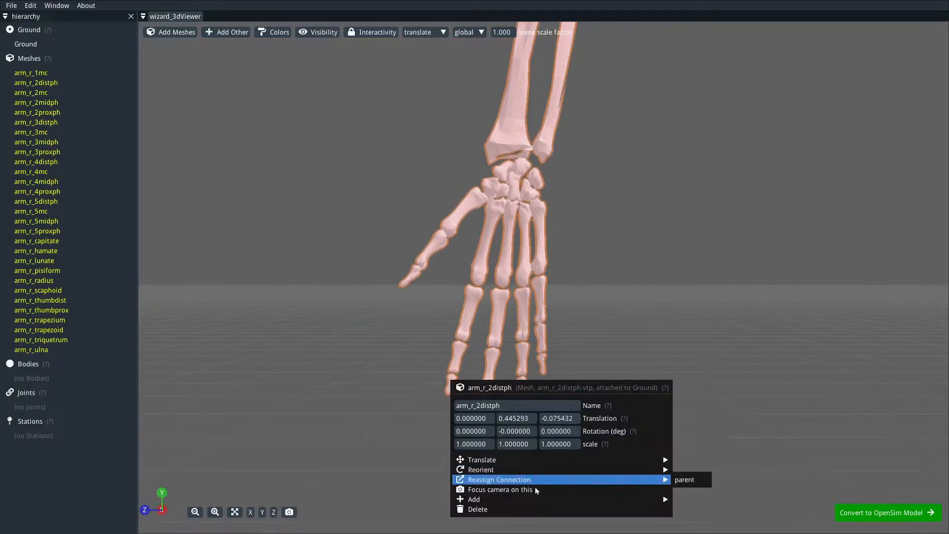
mouse_move(568, 505)
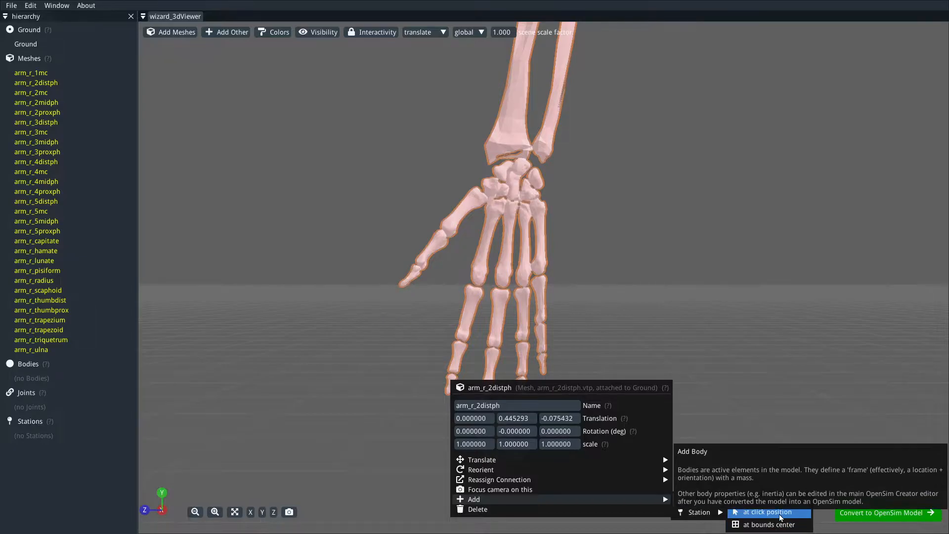
click(774, 514)
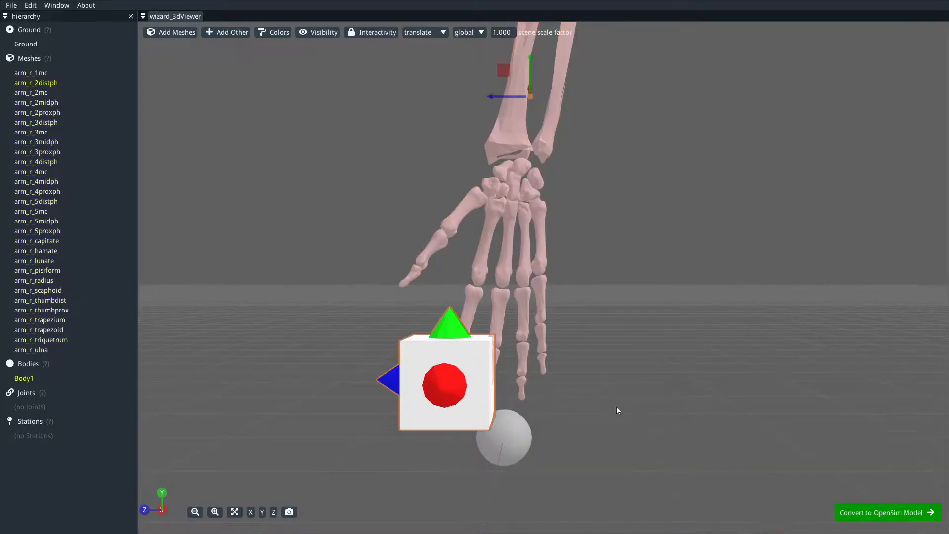
Step: Inspect the oversized body frame on the fingertip and set the scene scale factor to 0.1
scroll(593, 379, up, 4)
mouse_move(674, 411)
right_down()
mouse_move(658, 420)
mouse_move(475, 420)
mouse_move(659, 420)
right_up()
middle_drag(658, 421, 678, 405)
right_drag(678, 404, 710, 368)
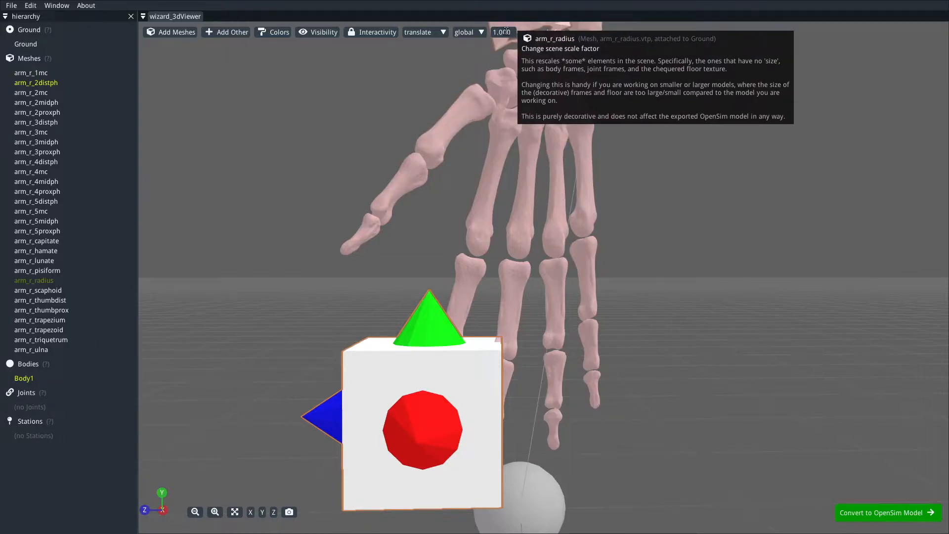
scroll(408, 228, down, 3)
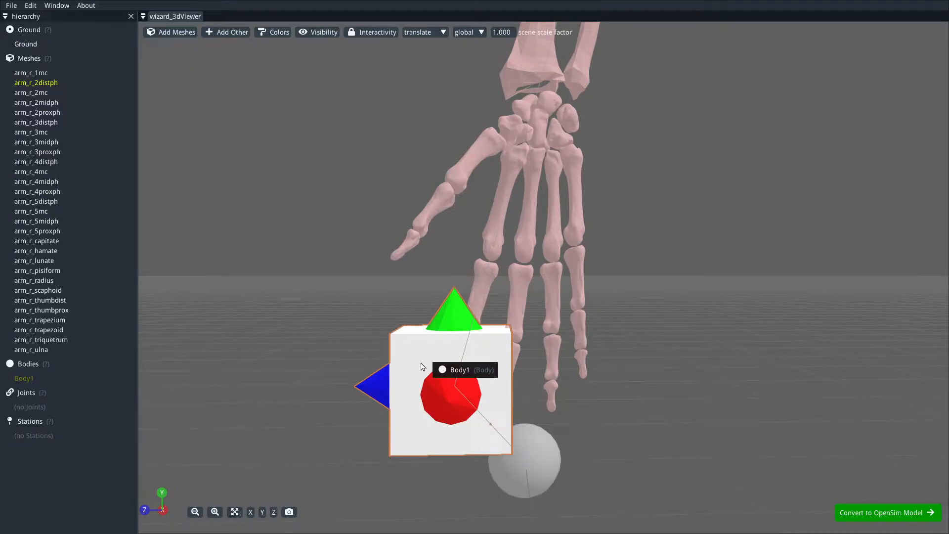
click(503, 32)
text(0.1)
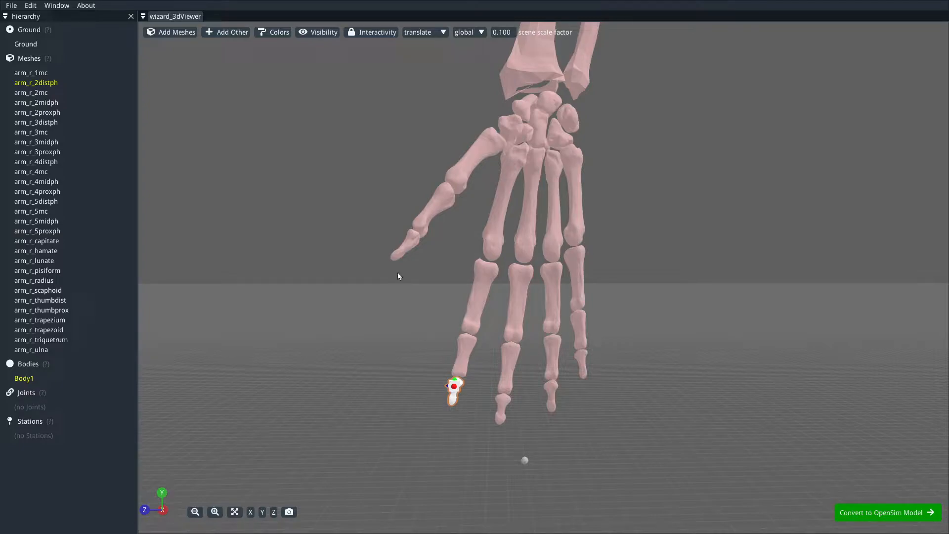
Step: Examine the rescaled body frame on the arm_r_2distph bone, toggling the selection of the body and its mesh
right_drag(396, 372, 411, 114)
scroll(415, 367, up, 6)
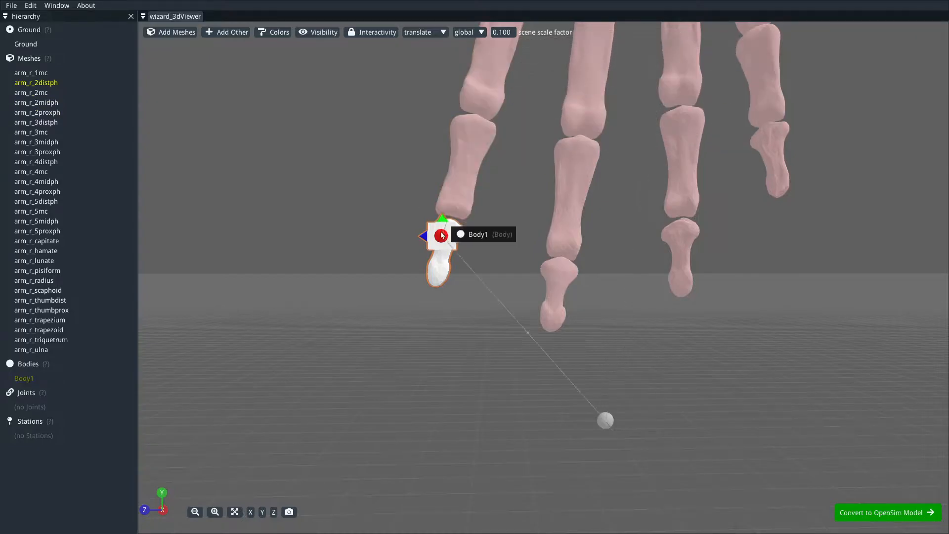
click(378, 194)
click(435, 229)
click(393, 171)
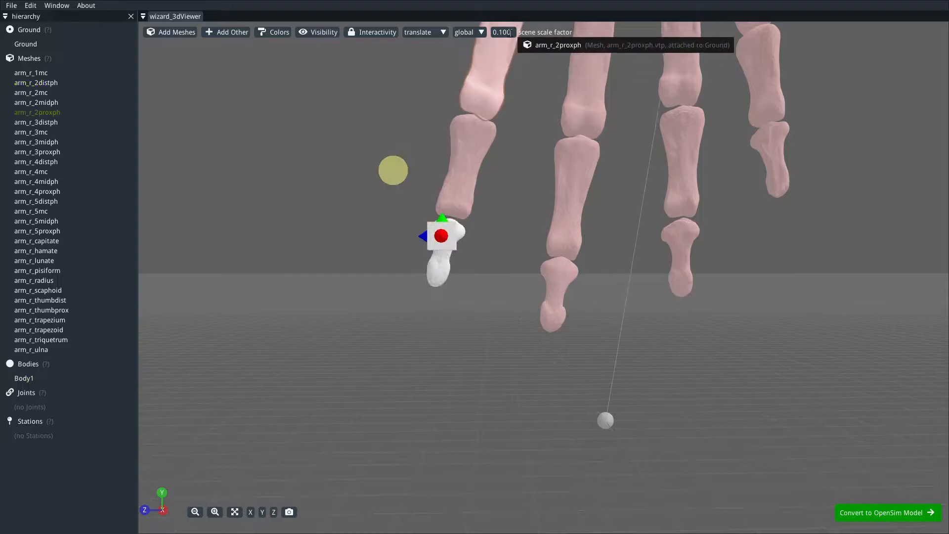
click(505, 32)
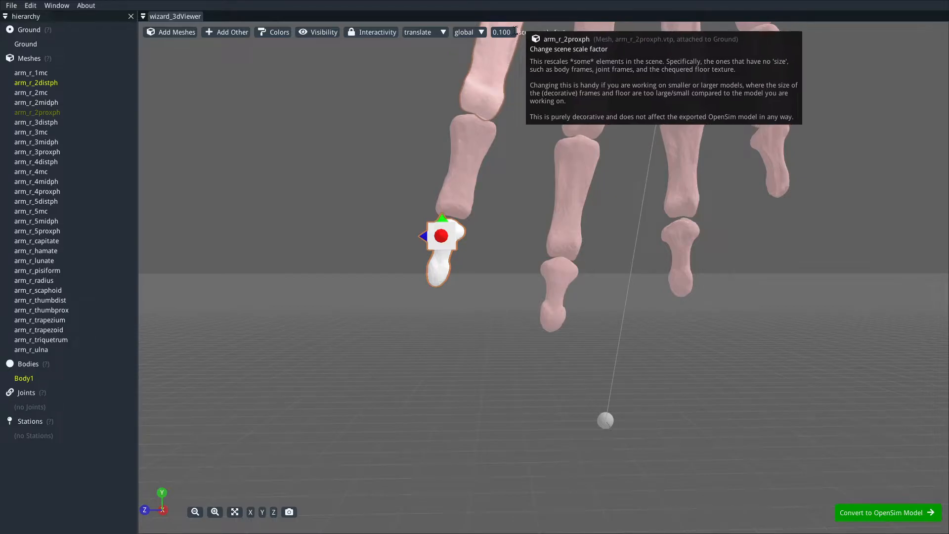
click(365, 223)
click(447, 244)
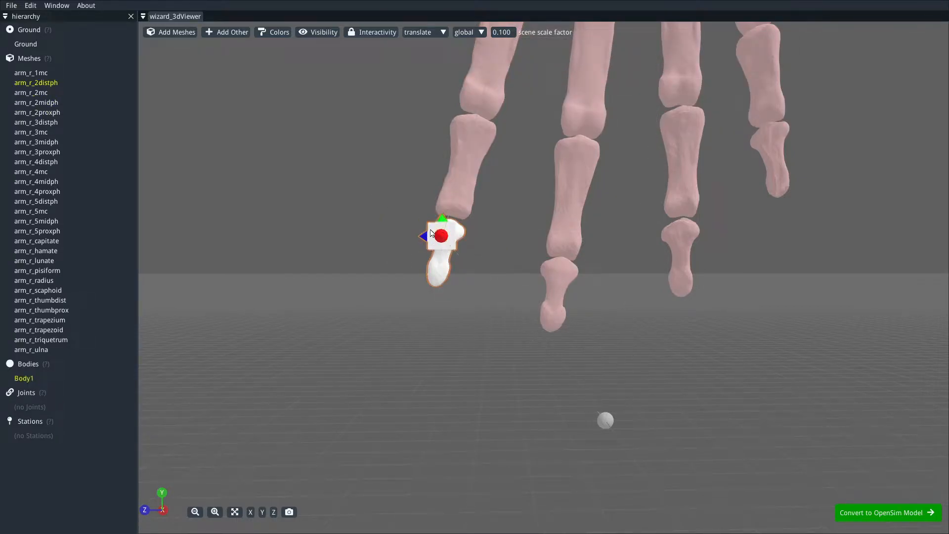
Step: Add a body at the bounds center of the arm_r_2midph mesh and inspect its placement on the finger
scroll(519, 244, up, 7)
mouse_move(500, 239)
right_down()
mouse_move(492, 277)
mouse_move(507, 352)
right_up()
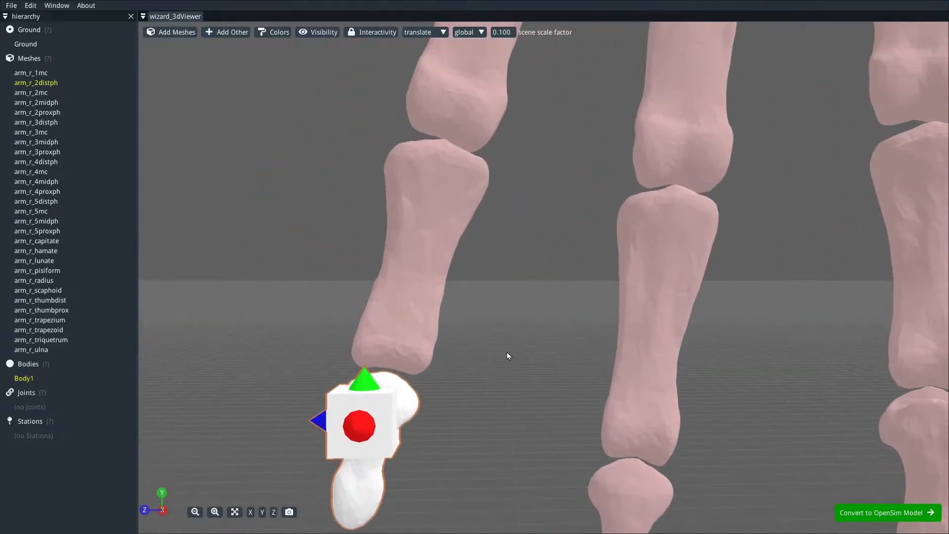
scroll(506, 352, down, 4)
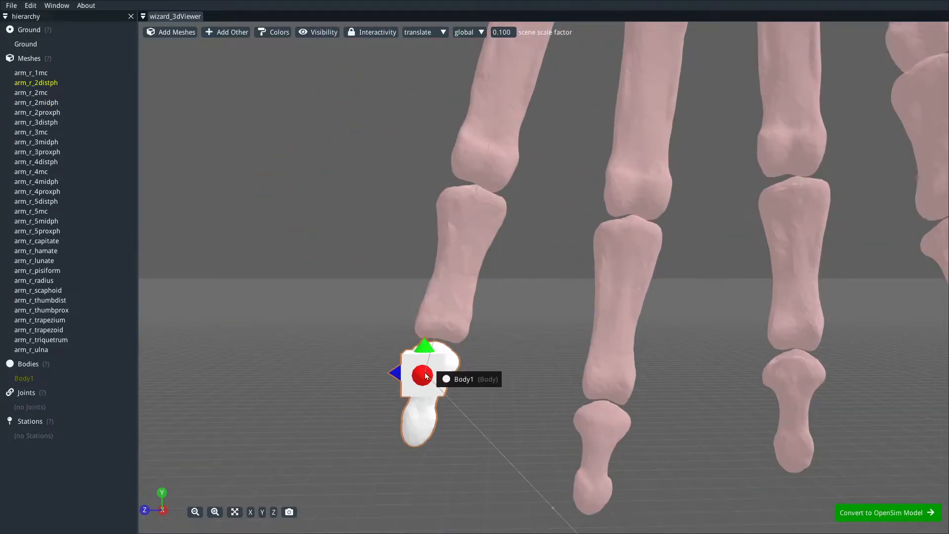
right_click(463, 263)
mouse_move(675, 382)
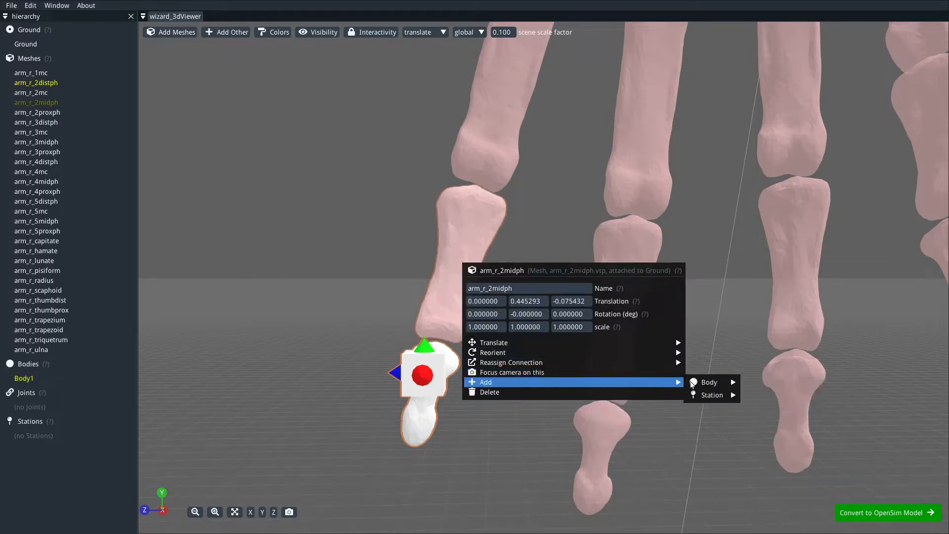
mouse_move(727, 381)
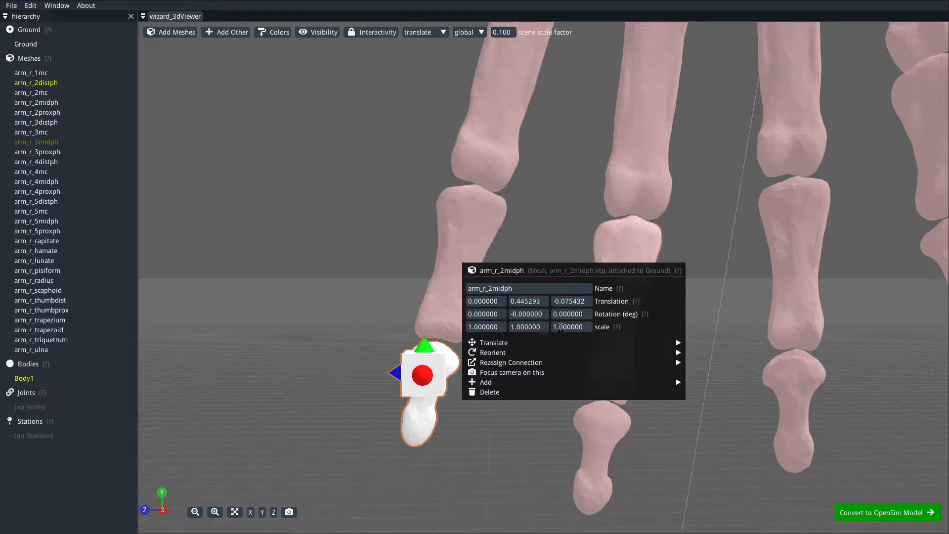
mouse_move(613, 381)
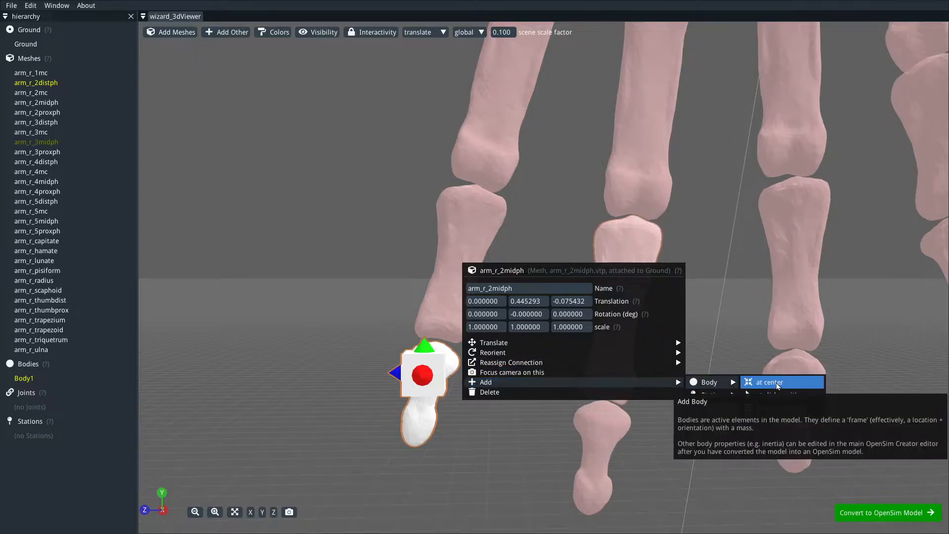
click(779, 407)
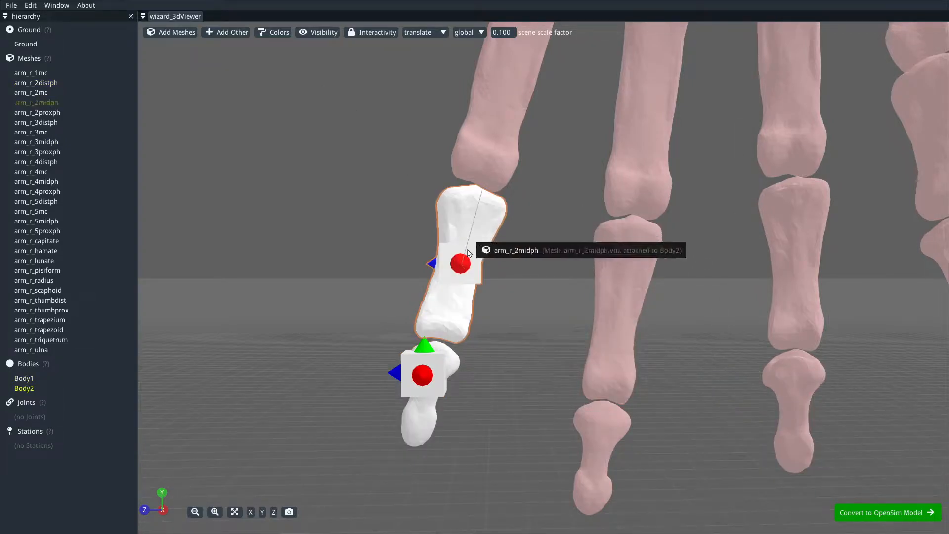
scroll(492, 324, down, 5)
scroll(465, 346, down, 5)
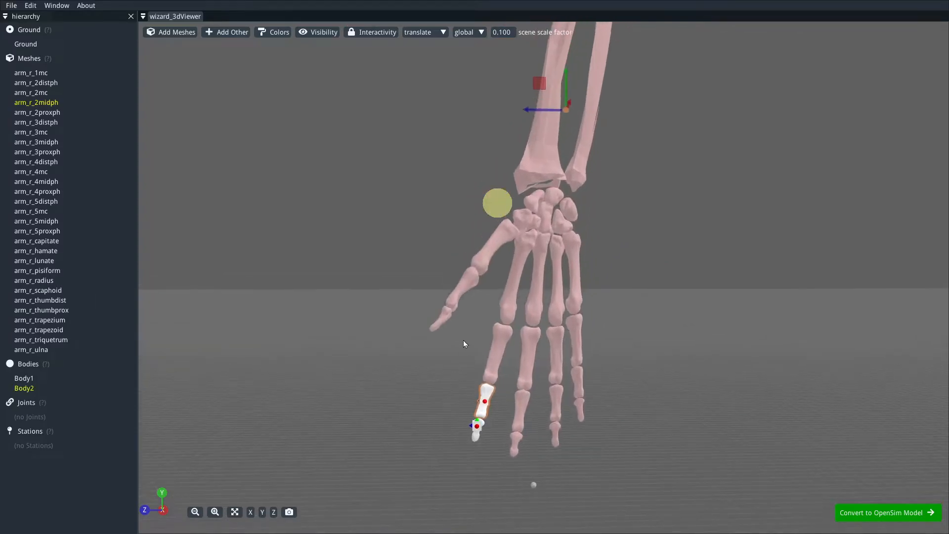
scroll(483, 361, up, 6)
scroll(483, 362, up, 8)
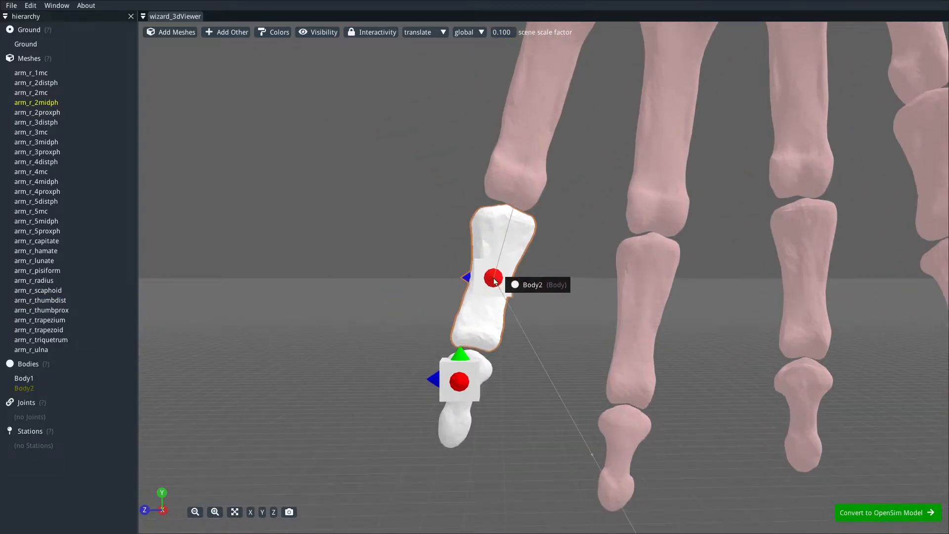
Step: Undo the body additions on the arm_r_2distph and arm_r_2midph meshes and clear the mesh selection
click(30, 5)
click(45, 18)
click(31, 6)
click(45, 18)
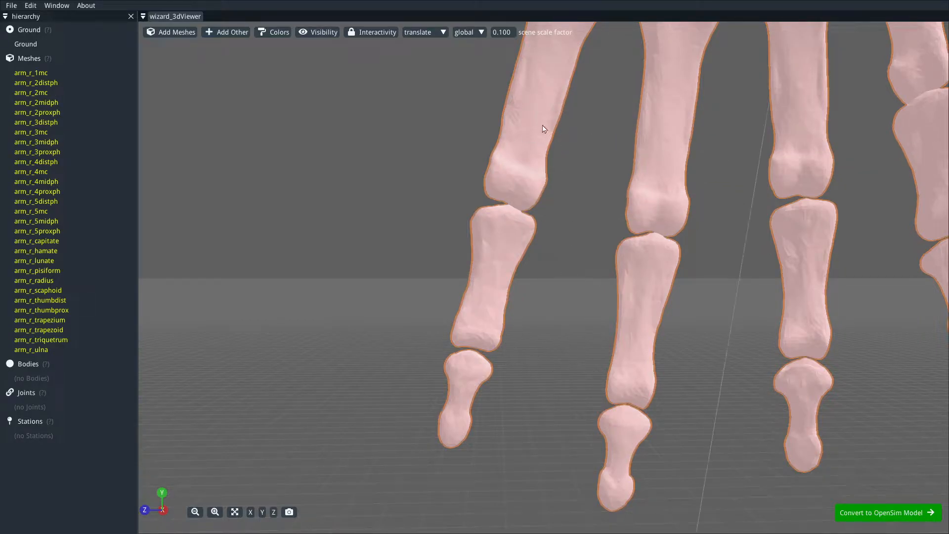
click(368, 256)
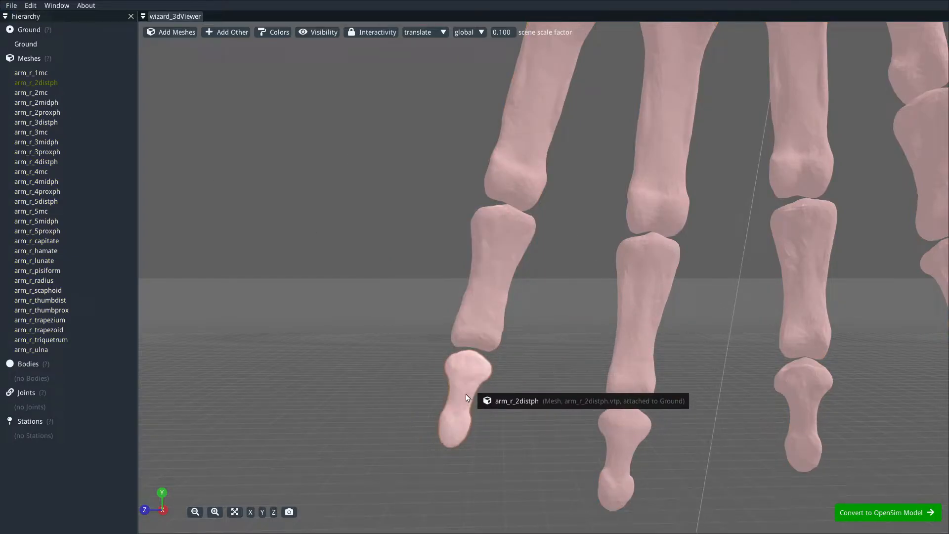
Step: Add a body to the arm_r_2distph mesh and another to the arm_r_2midph mesh
right_click(35, 103)
mouse_move(110, 224)
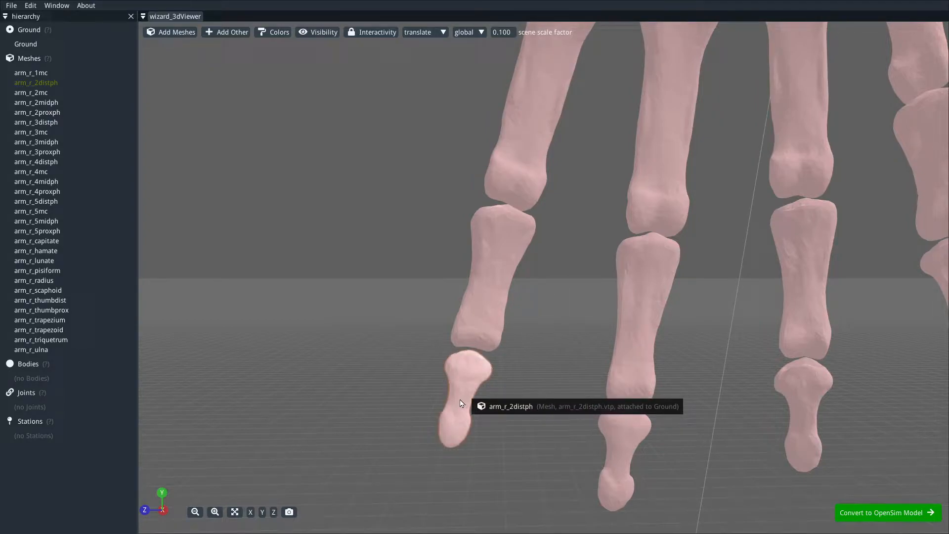
key(b)
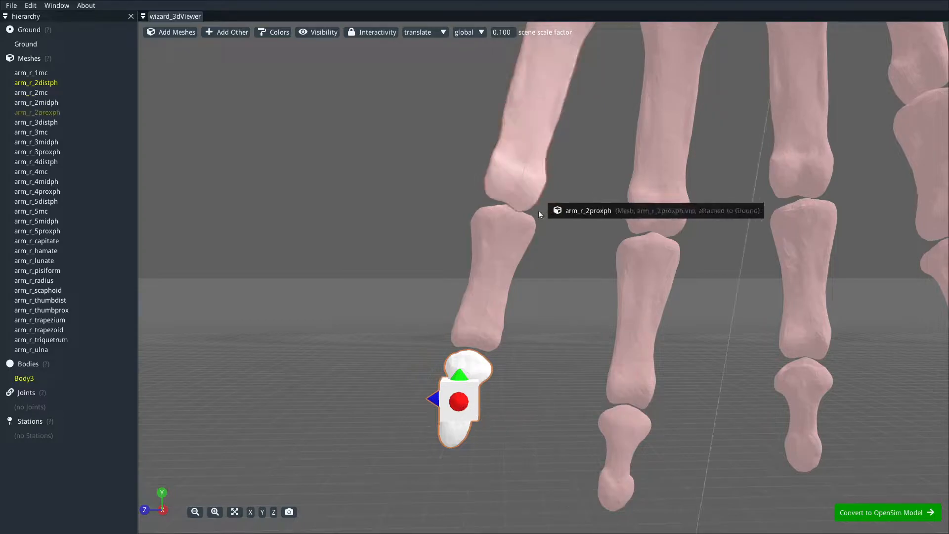
key(b)
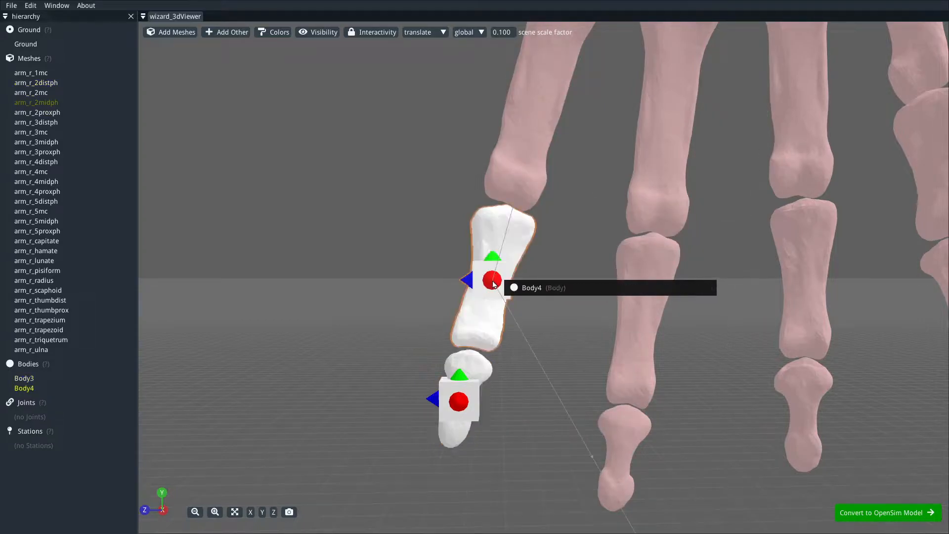
Step: Add a body at the center of the arm_r_2proxph mesh
right_click(540, 100)
mouse_move(564, 216)
mouse_move(806, 216)
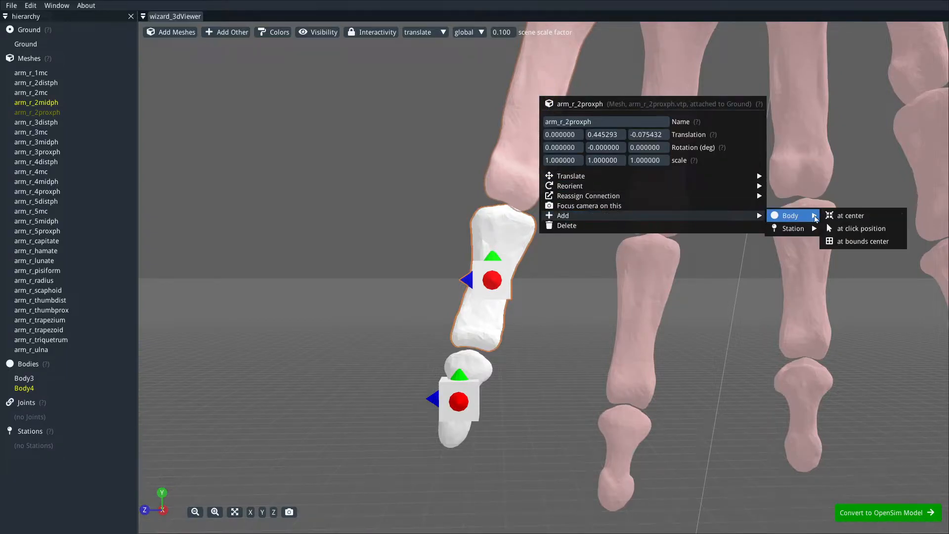
click(870, 219)
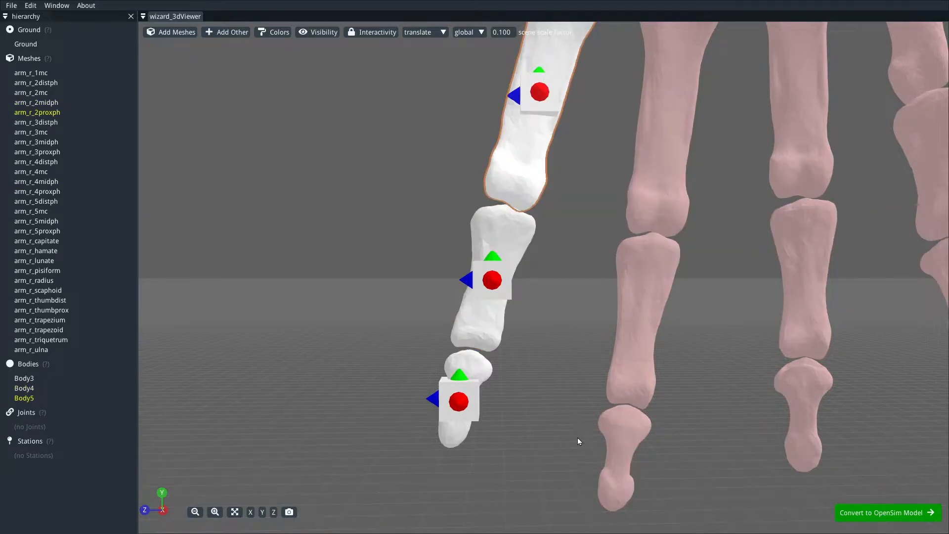
Step: Undo the three body additions on the index finger bones
key(ctrl+z)
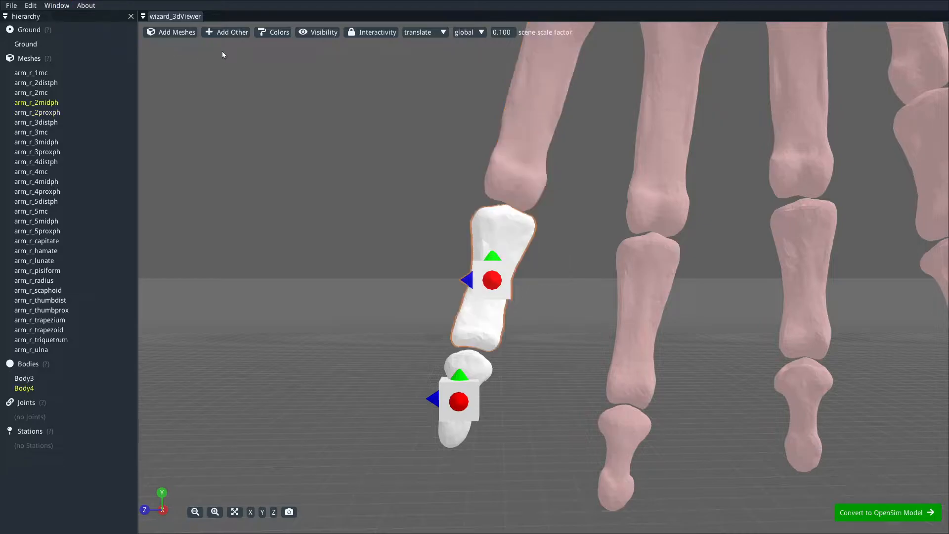
key(ctrl+z)
key(ctrl+z)
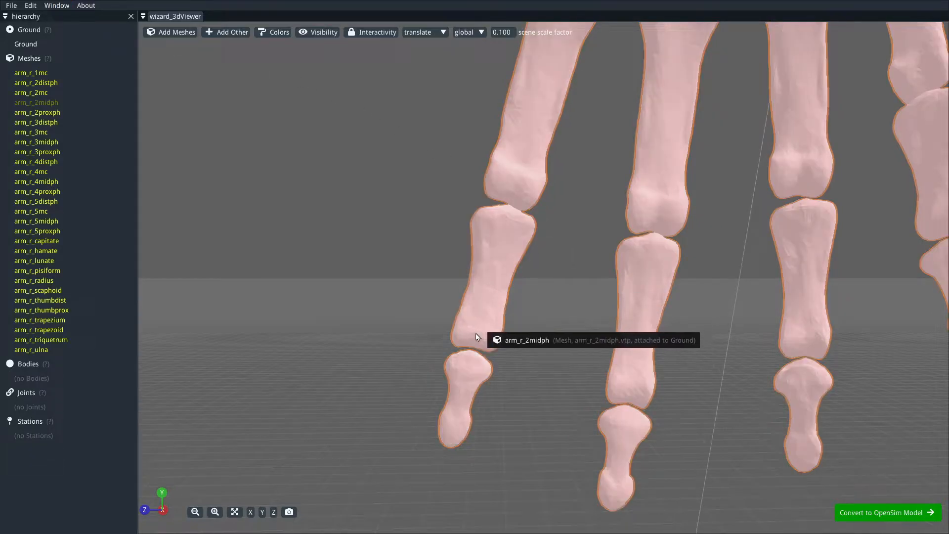
Step: Add three bodies along the arm_r_2midph mesh, at its lower end, middle and upper end
key(b)
key(b)
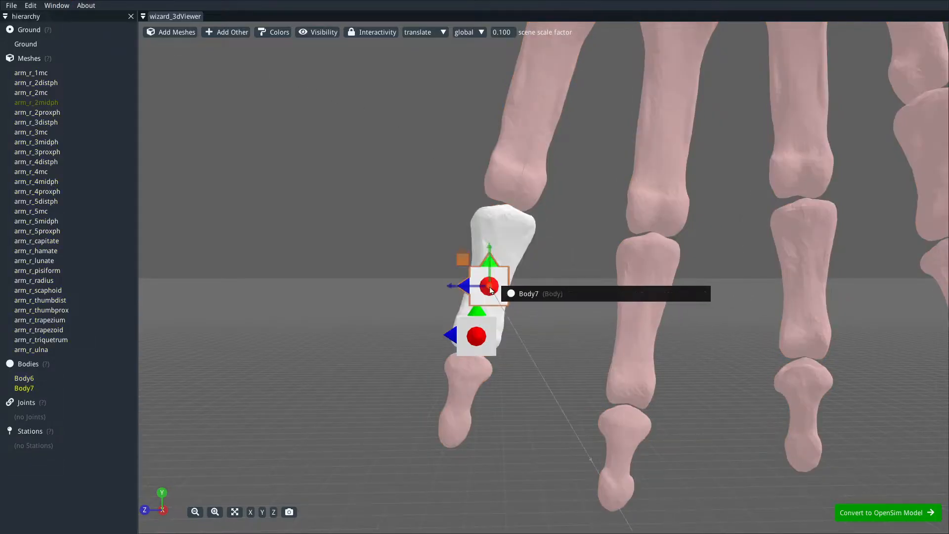
key(b)
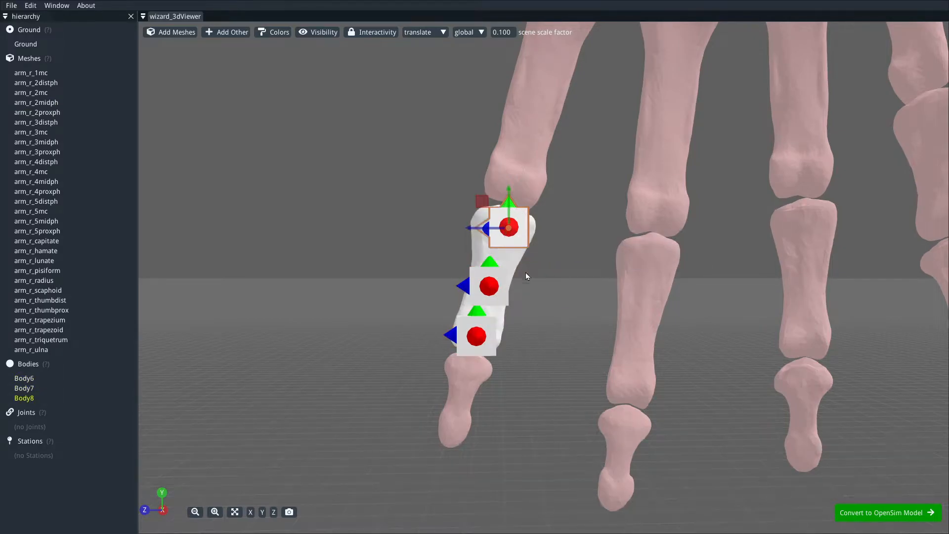
Step: Undo the three bodies placed along the arm_r_2midph mesh
key(ctrl+z)
key(ctrl+z)
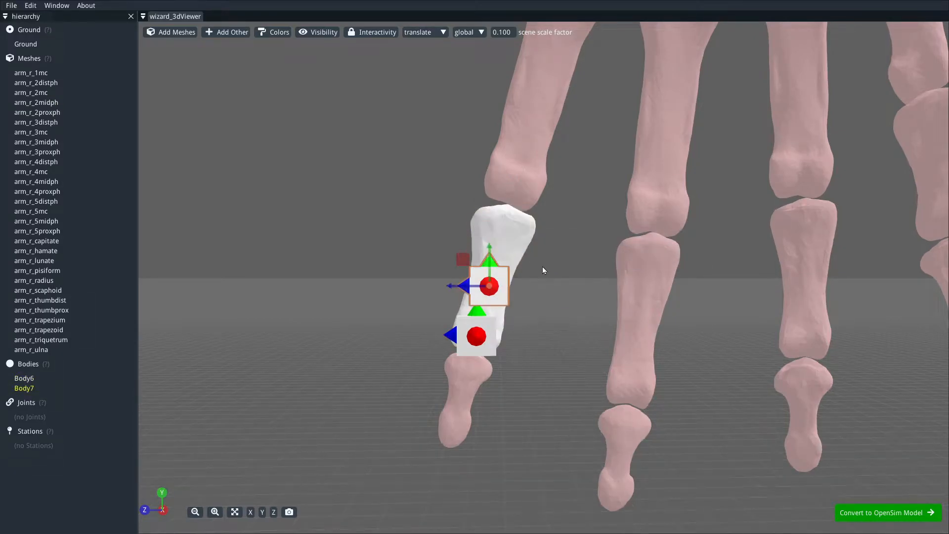
key(ctrl+z)
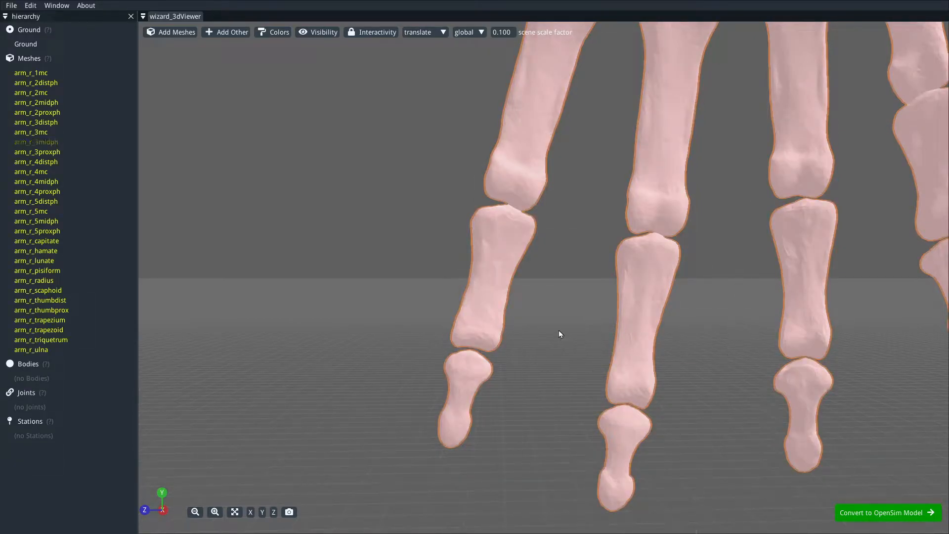
Step: Examine the arm meshes from the fingers through the wrist up to the radius and ulna
right_drag(568, 295, 465, 353)
scroll(458, 337, down, 8)
right_drag(423, 278, 414, 344)
right_drag(716, 274, 690, 317)
scroll(689, 317, down, 3)
scroll(680, 277, up, 2)
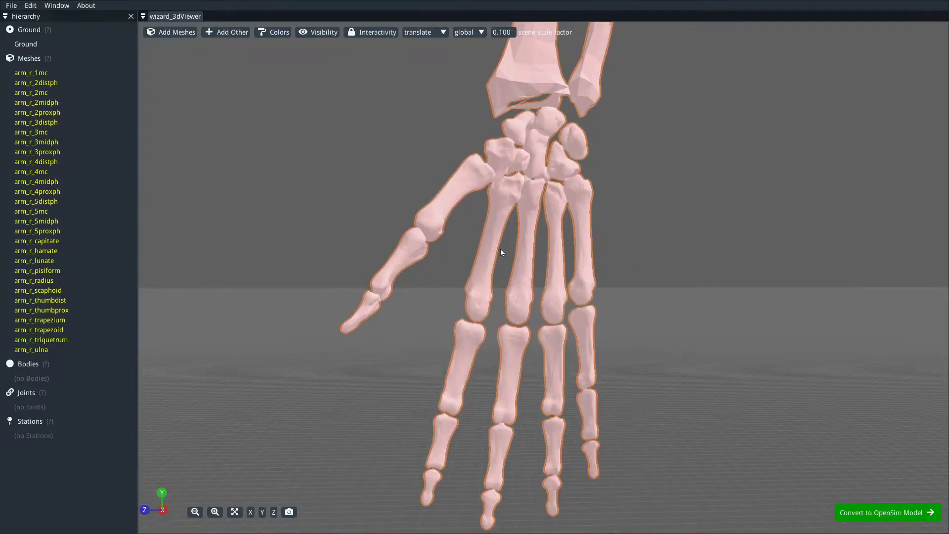
scroll(626, 288, down, 5)
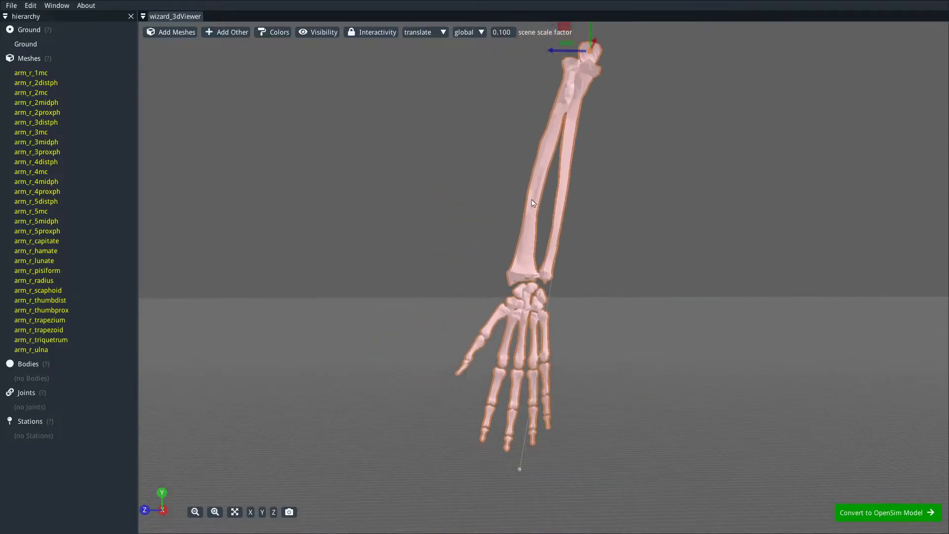
scroll(616, 393, up, 8)
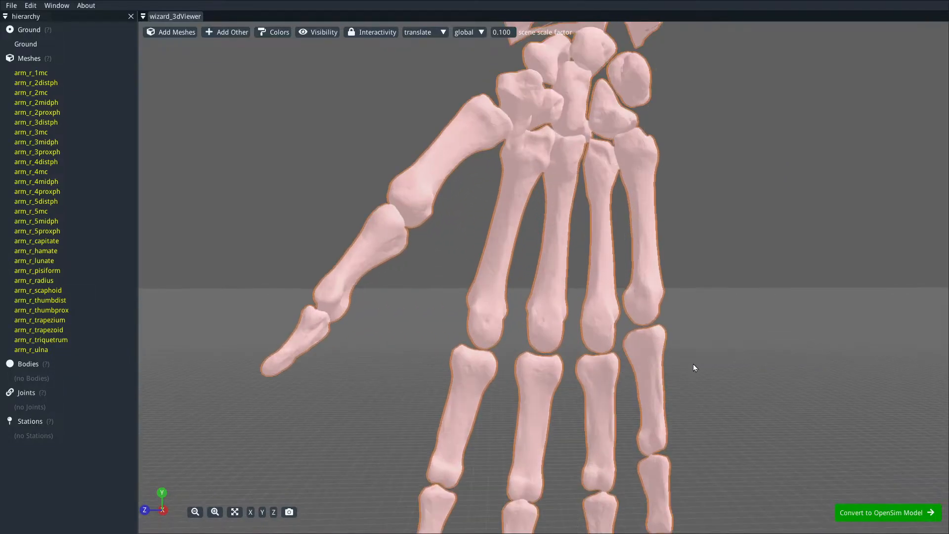
Step: Clear the selection and add one body each to the arm_r_2distph, arm_r_2midph, arm_r_2proxph and arm_r_2mc meshes
click(307, 345)
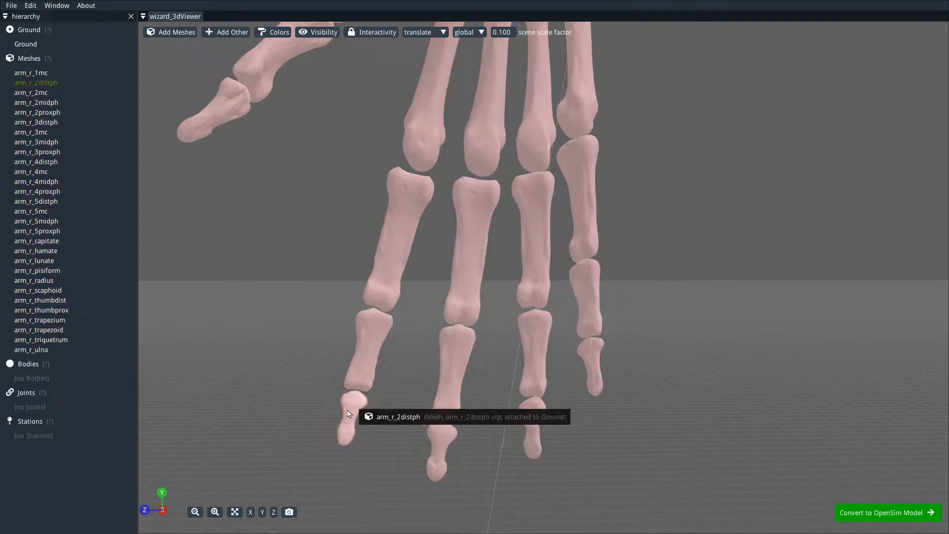
key(b)
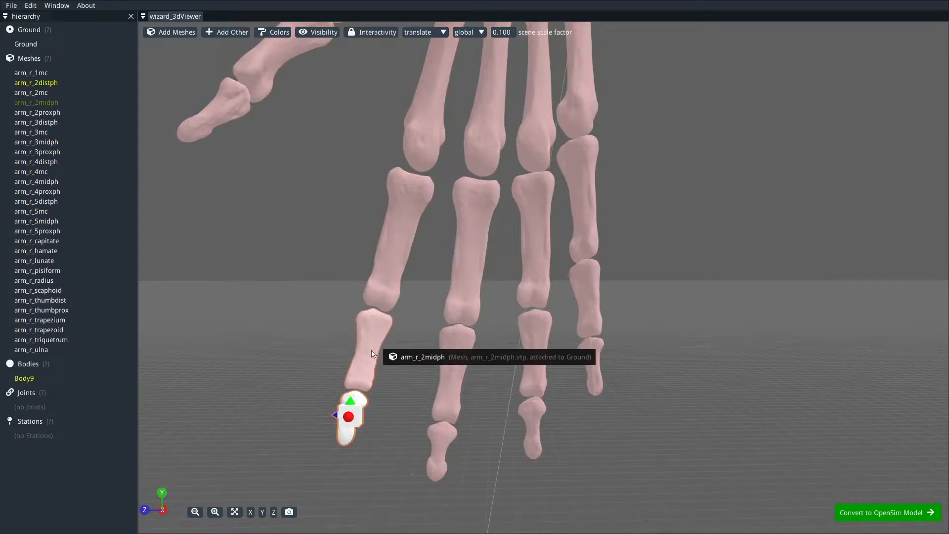
key(b)
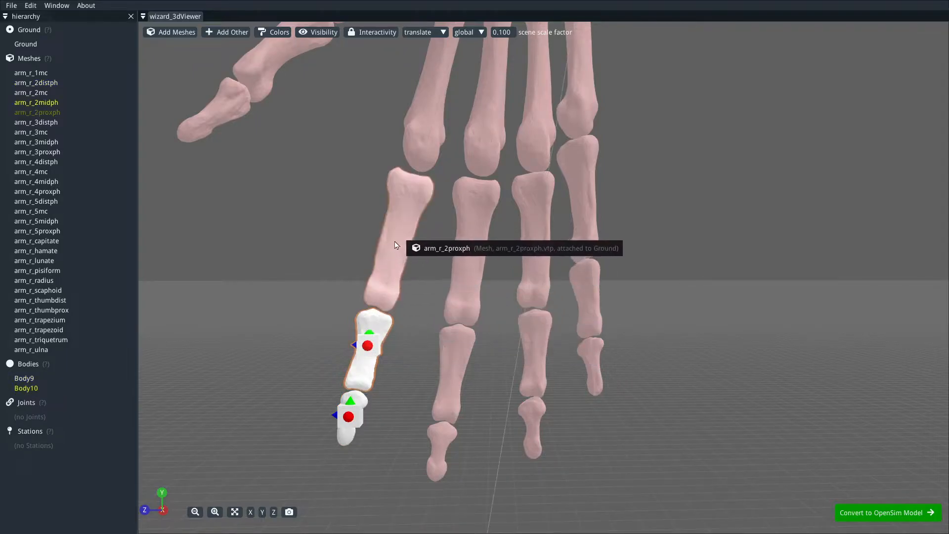
key(b)
key(b)
Step: Add one body each to the arm_r_capitate and arm_r_radius meshes
right_drag(367, 108, 282, 432)
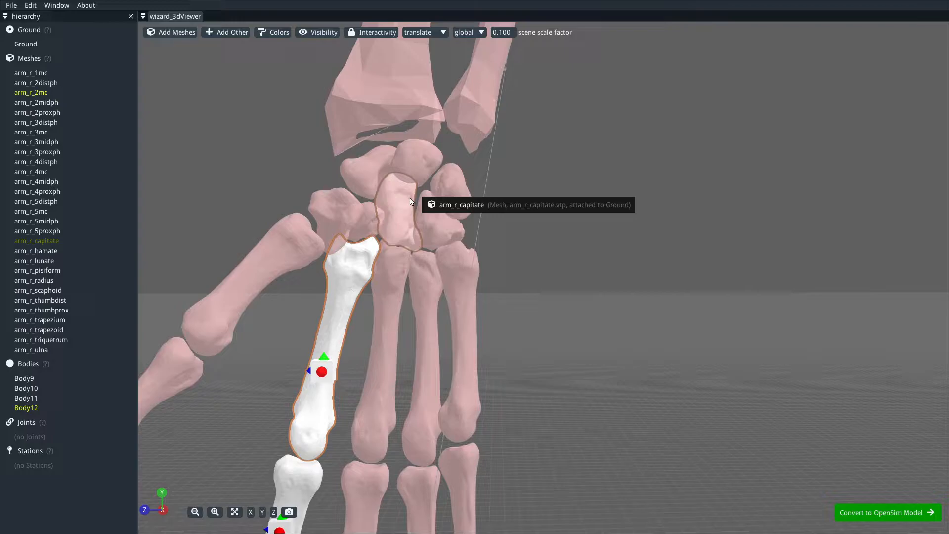
key(b)
right_drag(590, 196, 588, 526)
right_drag(618, 155, 608, 209)
scroll(609, 210, down, 5)
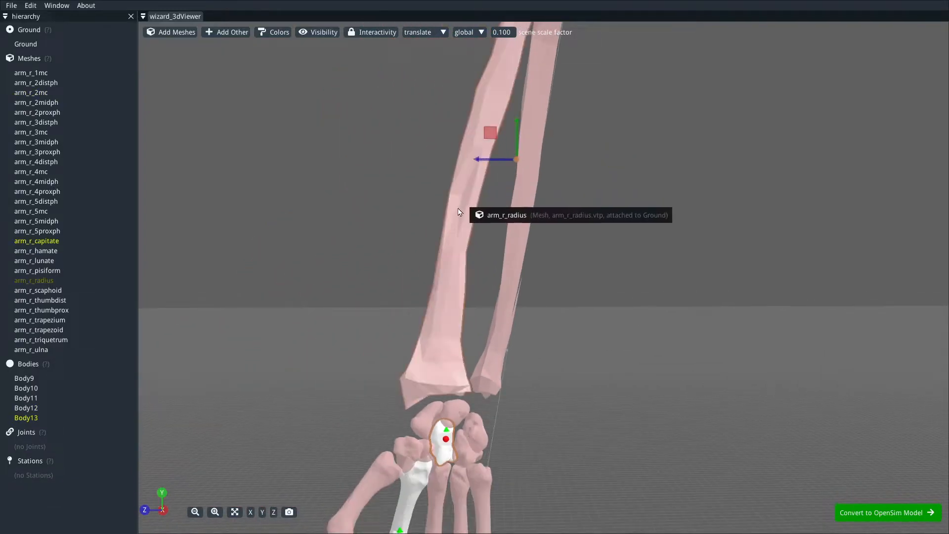
key(b)
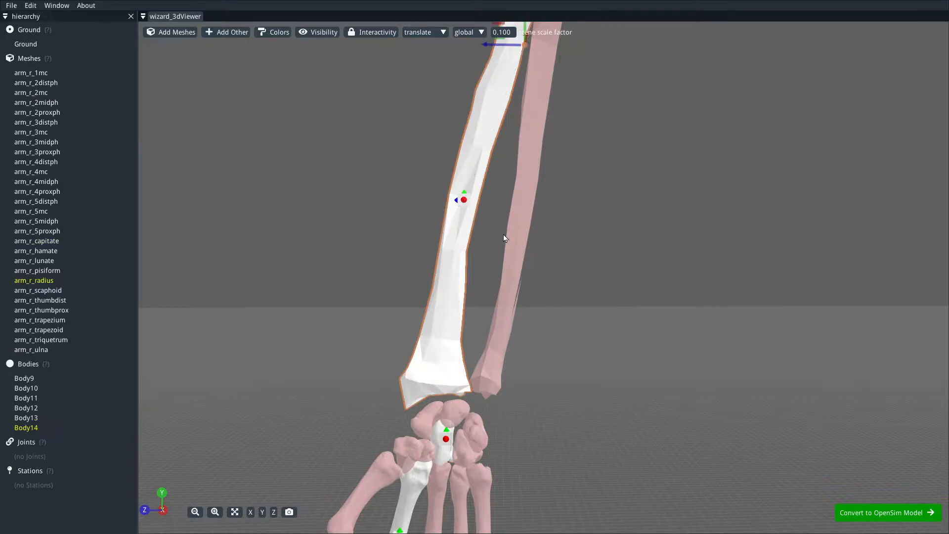
Step: Select the body on the radius and move it along the global Z axis off the bone toward the ulna
click(464, 200)
click(482, 143)
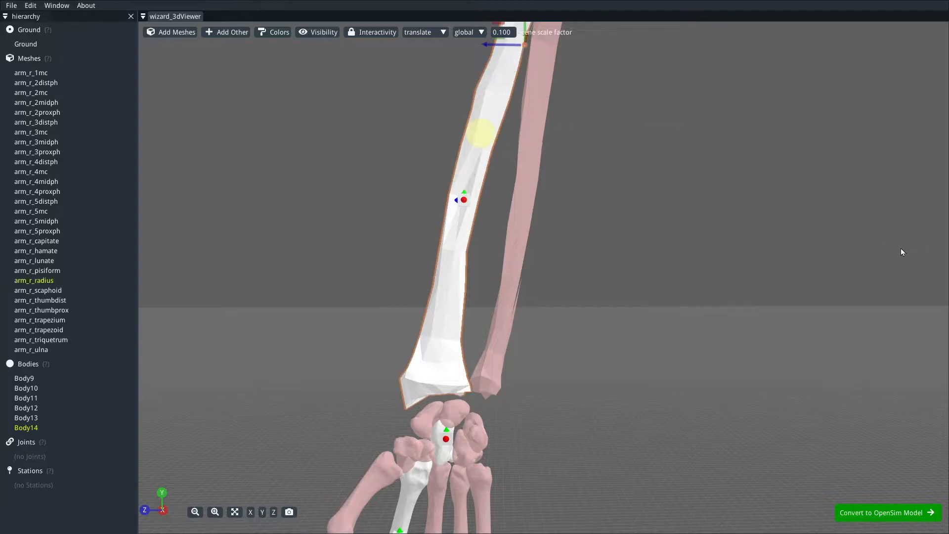
click(465, 201)
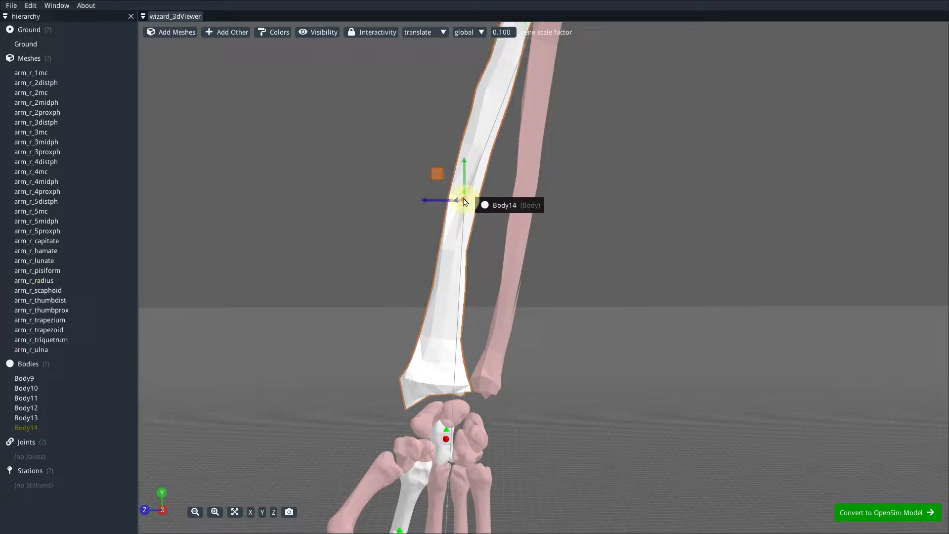
click(22, 429)
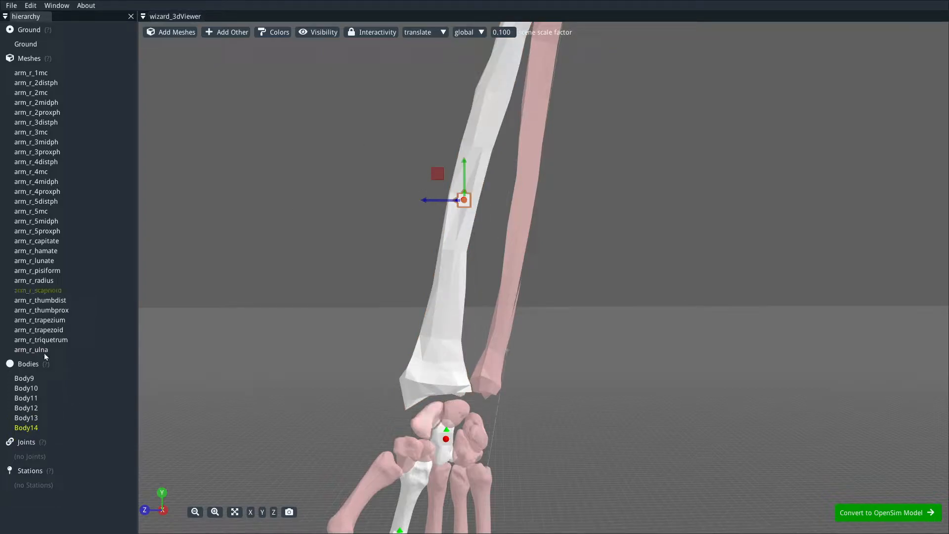
click(433, 200)
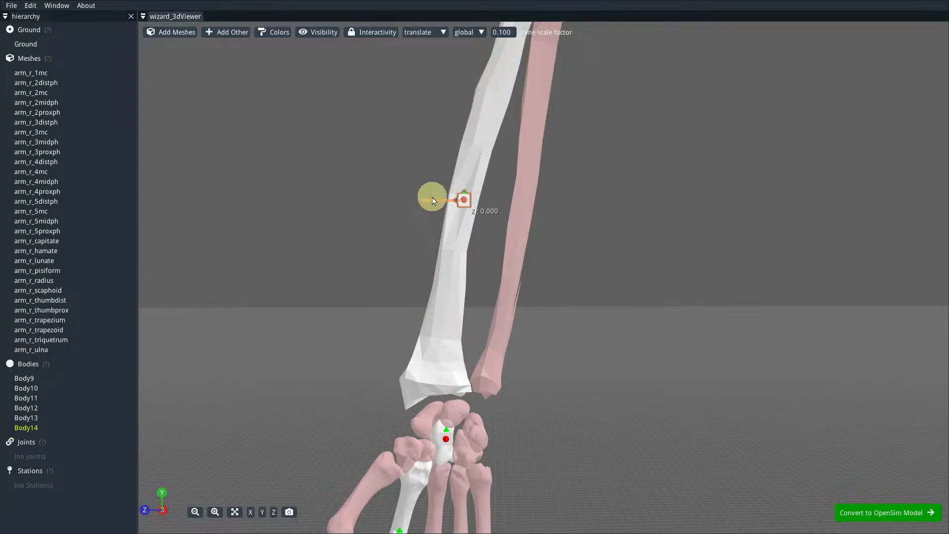
drag(449, 203, 467, 201)
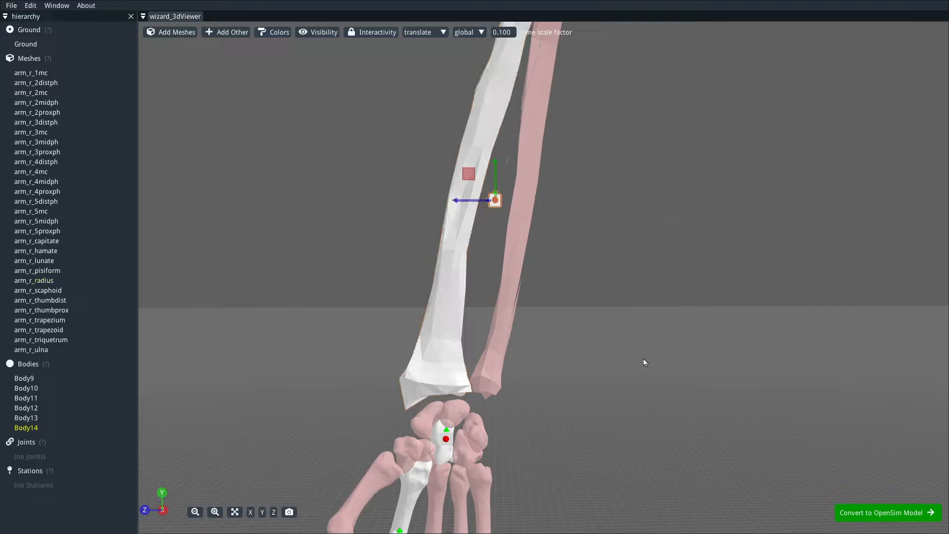
Step: Inspect the properties of the bodies on the arm_r_2distph and arm_r_2midph bones, including their name fields
right_drag(600, 332, 676, 66)
mouse_move(623, 322)
right_down()
mouse_move(620, 142)
mouse_move(604, 127)
right_up()
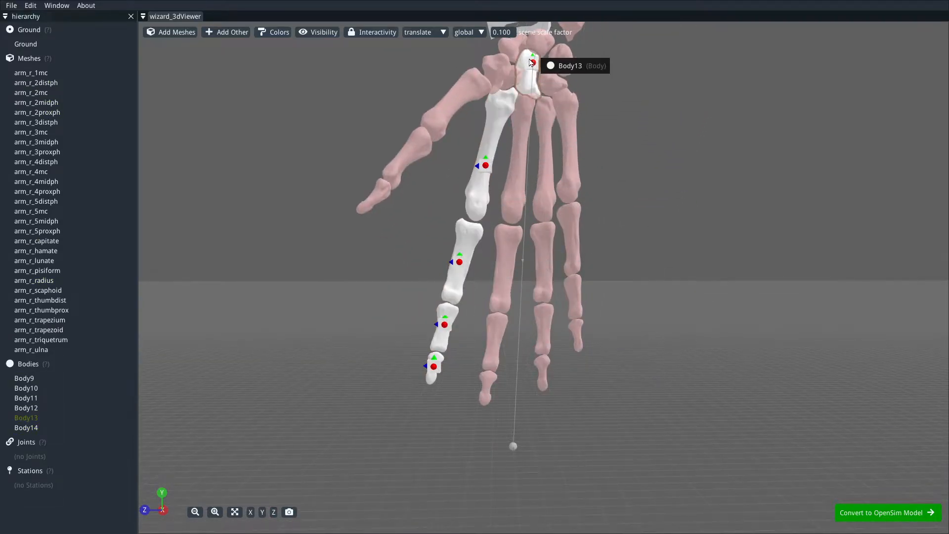
right_click(435, 367)
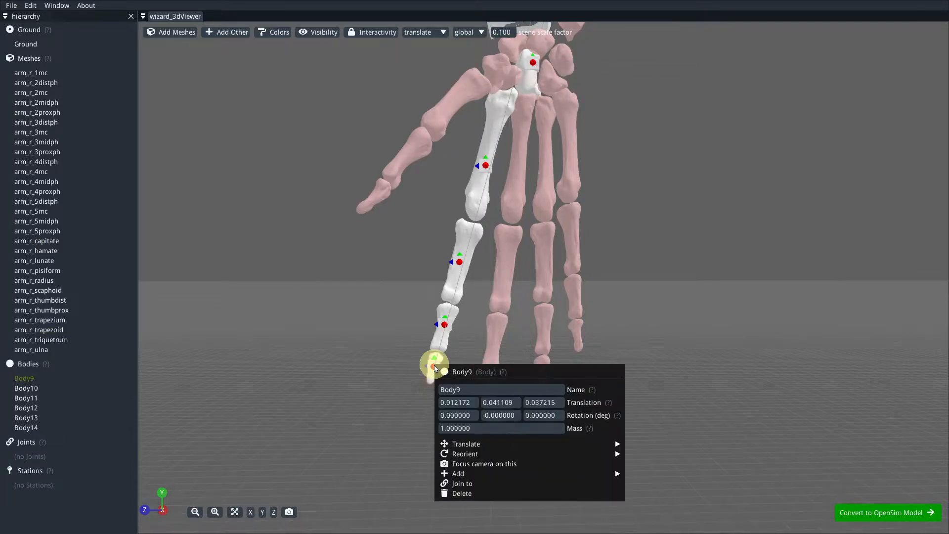
right_click(440, 325)
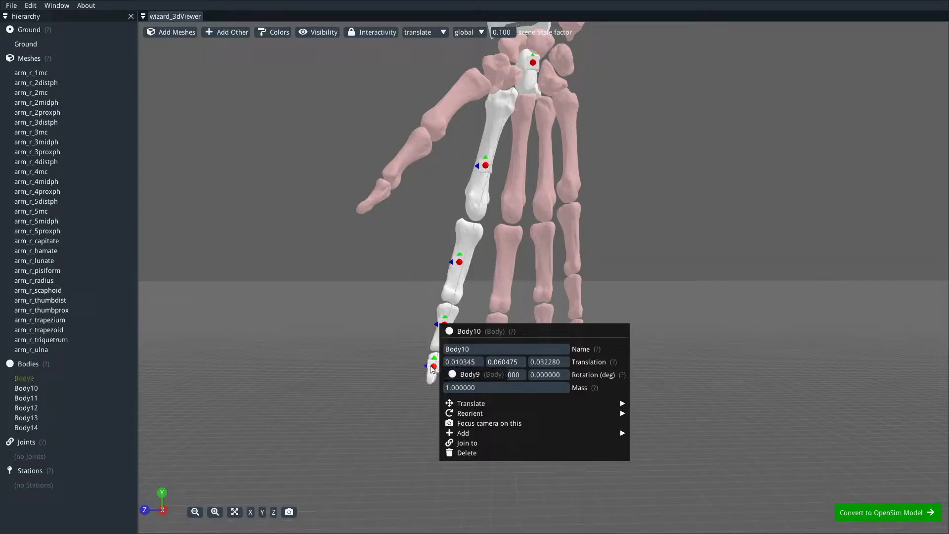
right_click(434, 366)
double_click(473, 389)
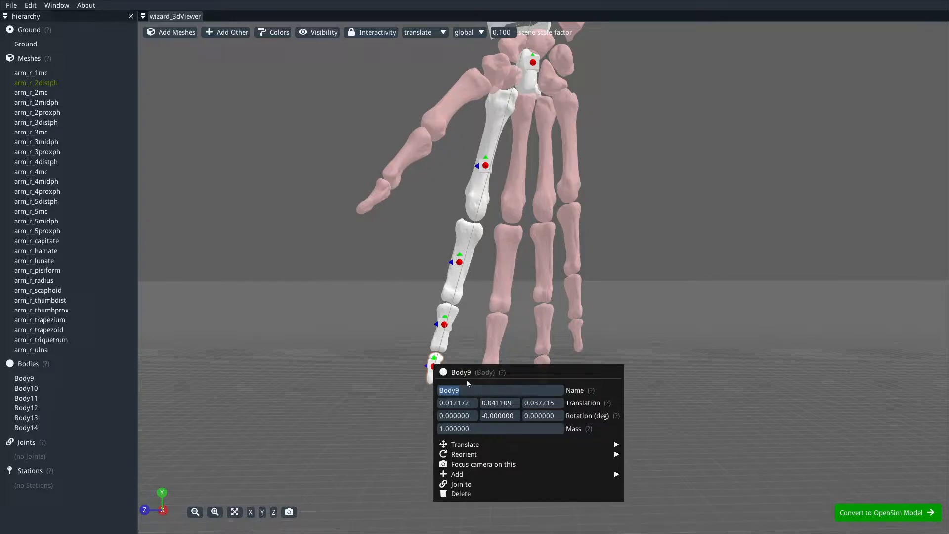
click(397, 357)
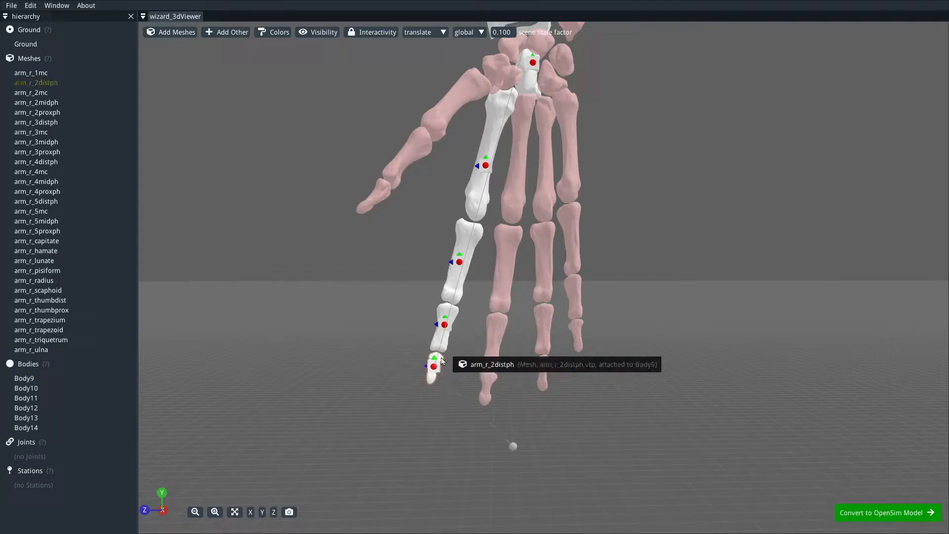
Step: Copy the fingertip mesh's name and rename its attached body as arm_r_2distph
right_click(442, 361)
click(446, 382)
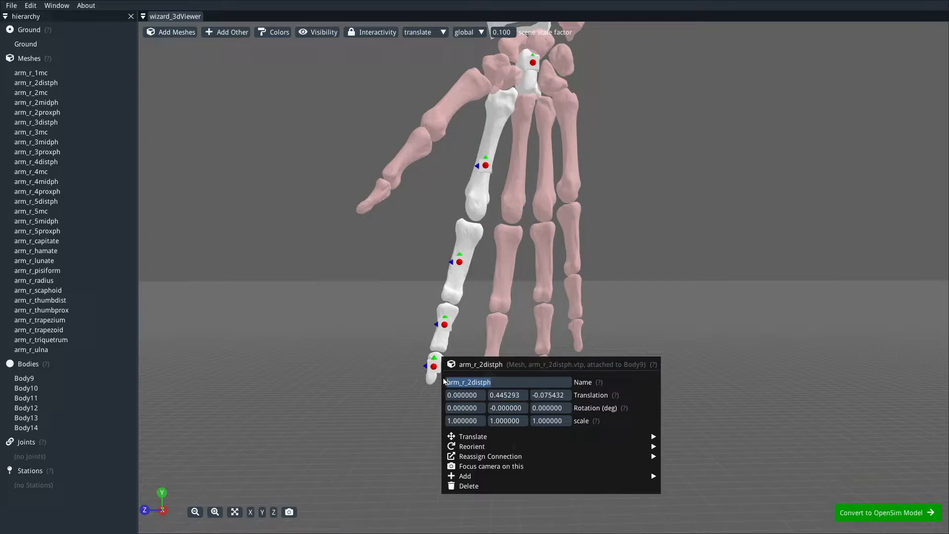
right_click(435, 366)
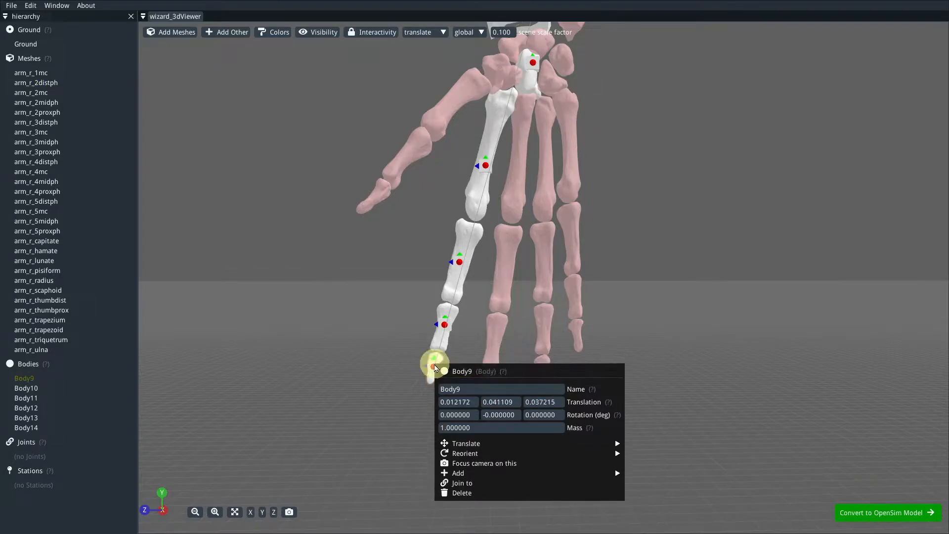
click(476, 389)
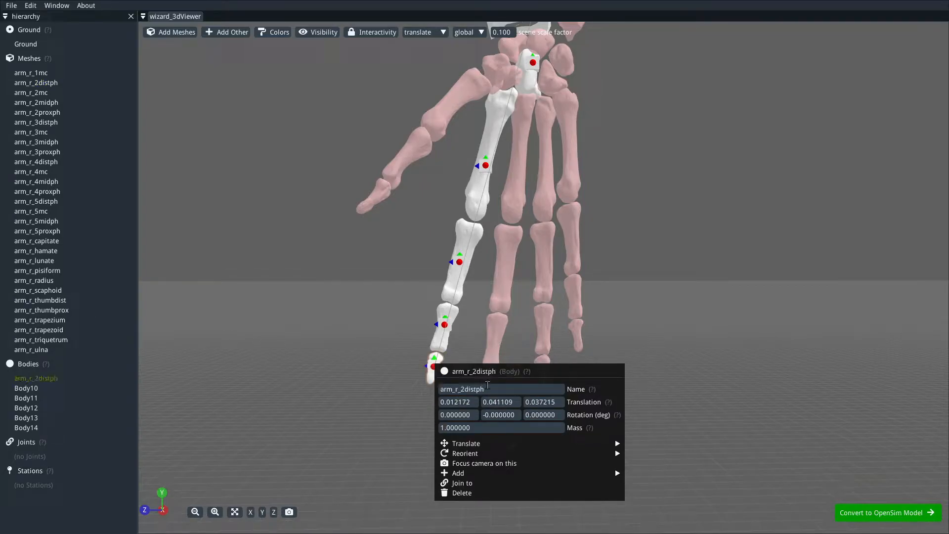
Step: Finish renaming the fingertip body as arm_r_2distph_b, and use the middle phalanx mesh's copied name to rename its body as arm_r_2midph_b
key(Return)
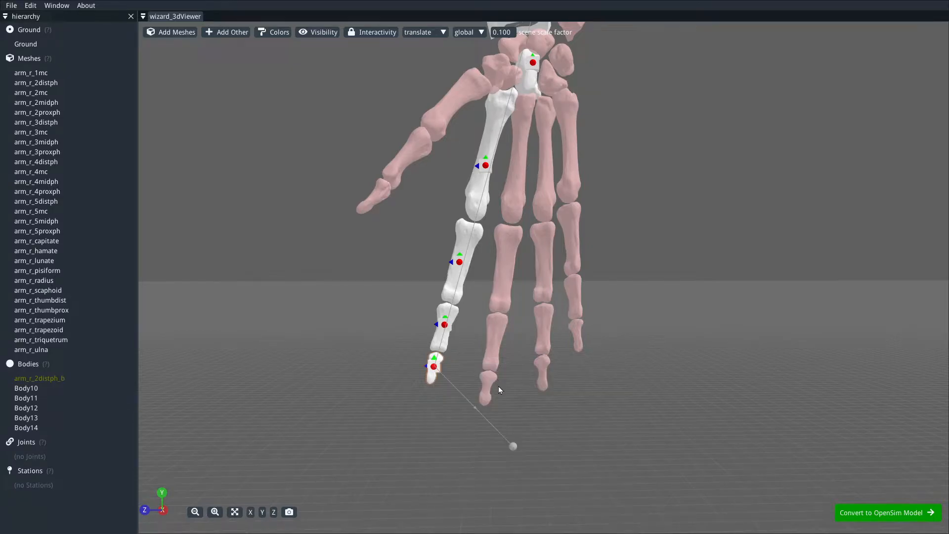
right_click(438, 335)
click(494, 361)
key(ctrl+c)
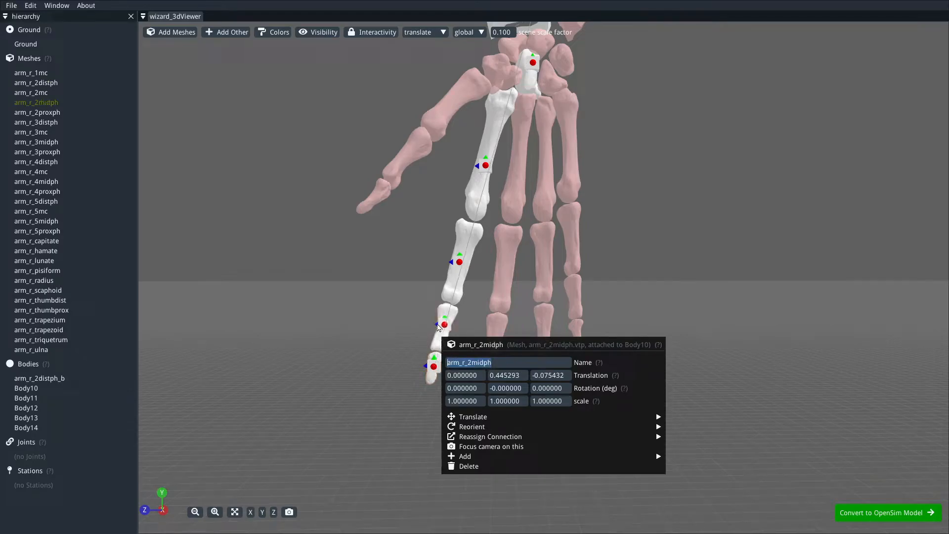
click(394, 301)
right_click(444, 322)
click(495, 349)
key(ctrl+v)
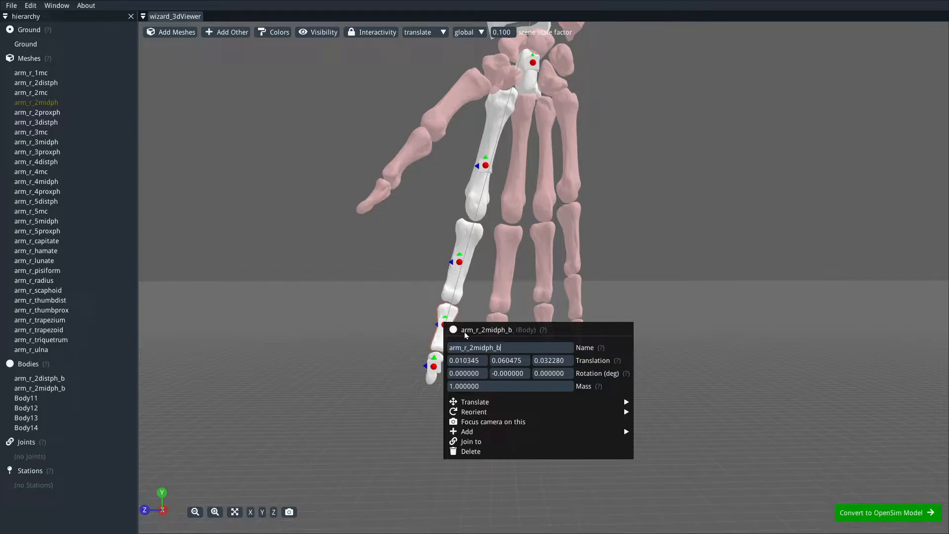
key(Return)
Step: Compare the name fields of the arm_r_2midph mesh and its attached body
right_click(454, 307)
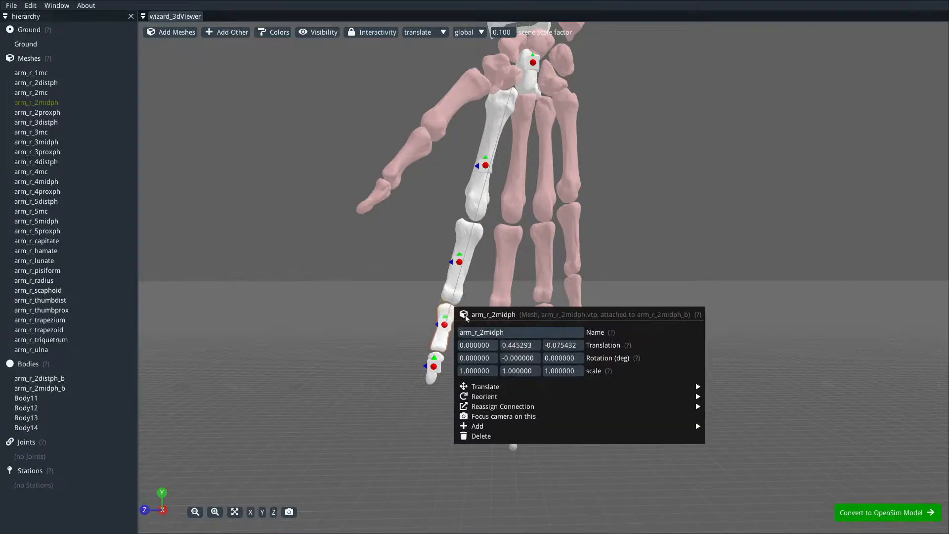
double_click(512, 332)
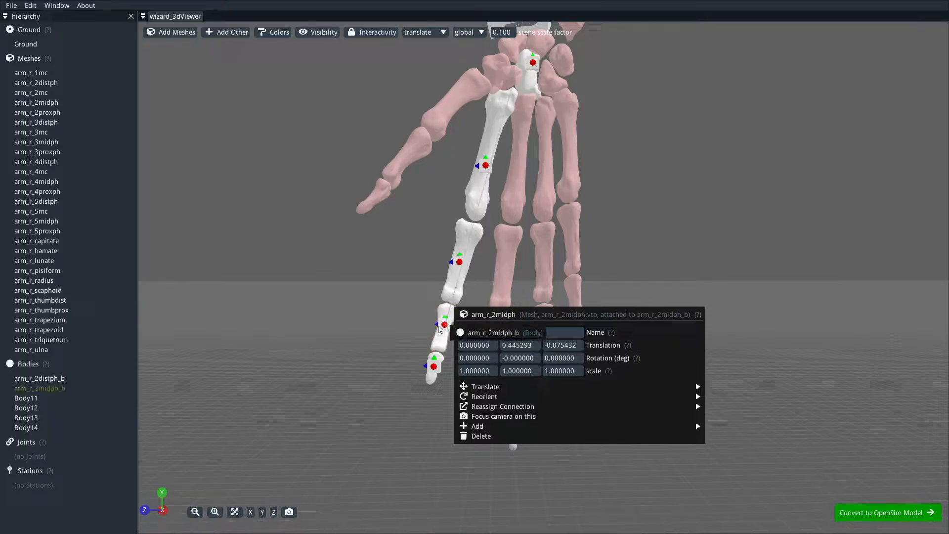
click(376, 314)
right_click(445, 325)
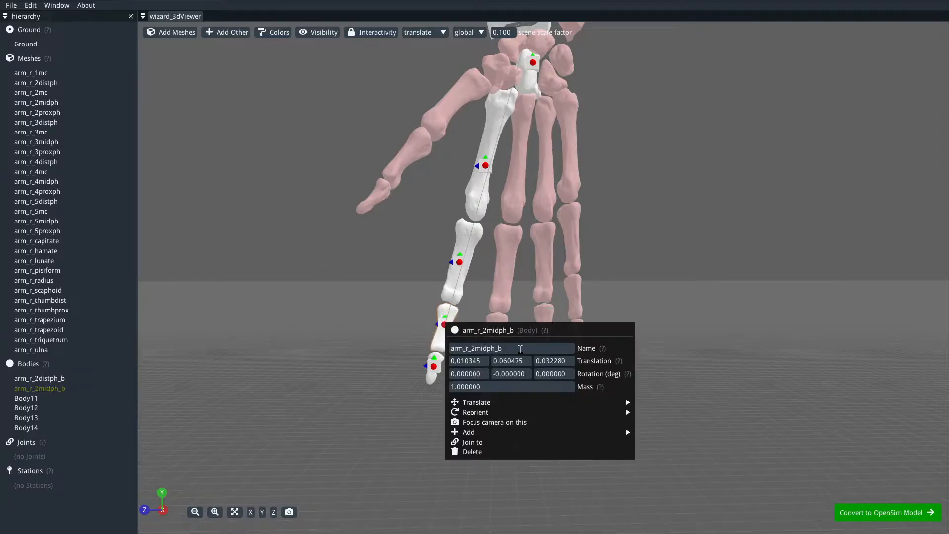
click(524, 349)
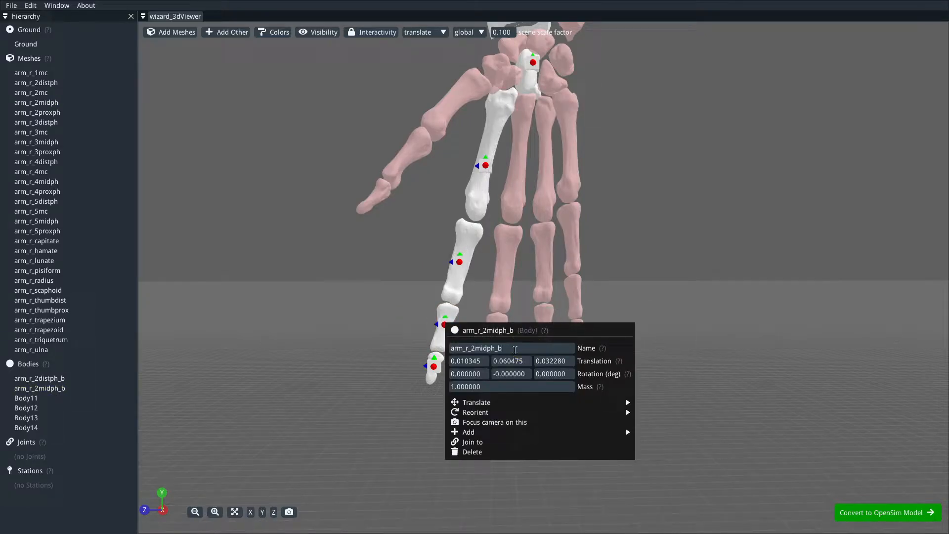
click(384, 274)
Step: Copy the index finger's proximal phalanx mesh name and rename its attached body as arm_r_2proxph_b
right_click(452, 282)
drag(514, 305, 462, 285)
click(387, 268)
right_click(456, 261)
text(arm_r_2proxph)
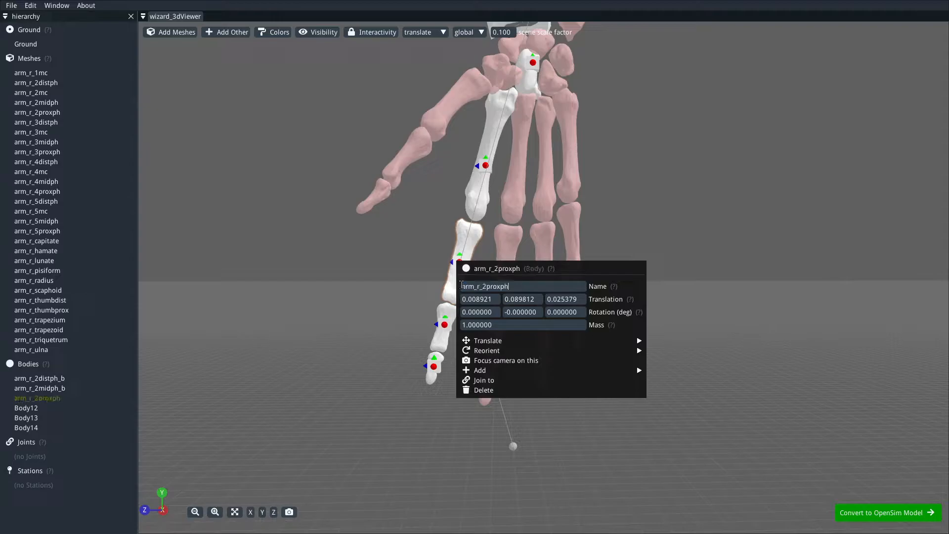
key(Return)
Step: Copy the name of the index finger's metacarpal mesh and rename its attached body as arm_r_2mc
right_drag(657, 189, 653, 298)
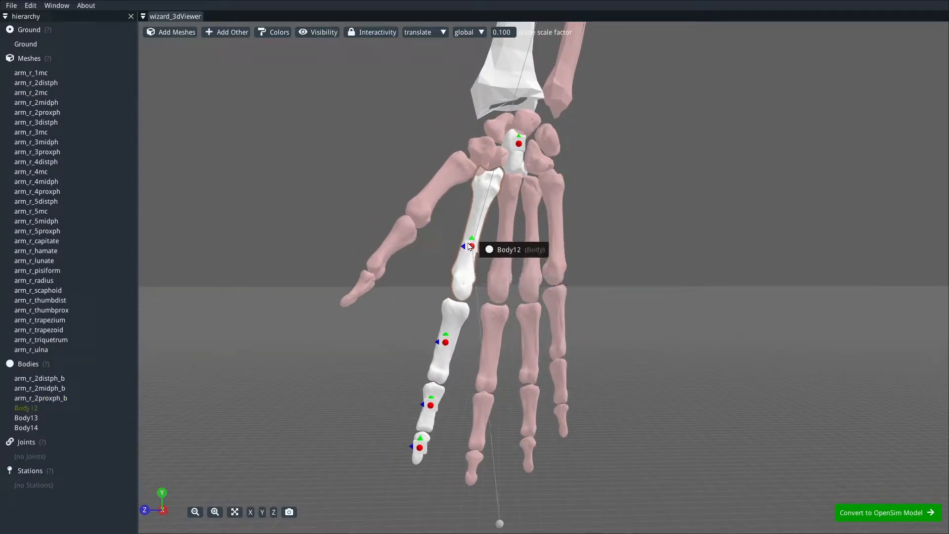
right_click(462, 267)
click(514, 296)
key(ctrl+c)
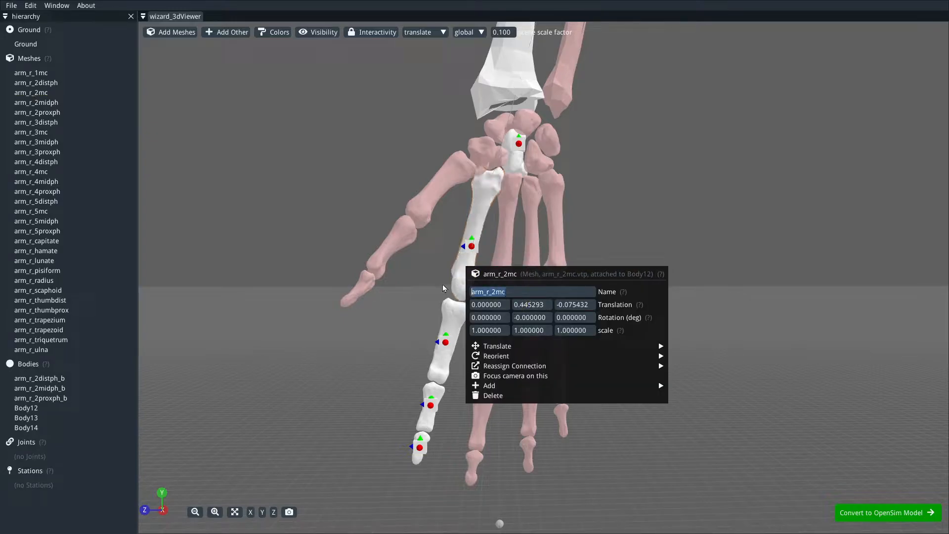
click(403, 292)
right_click(470, 247)
click(506, 269)
key(ctrl+v)
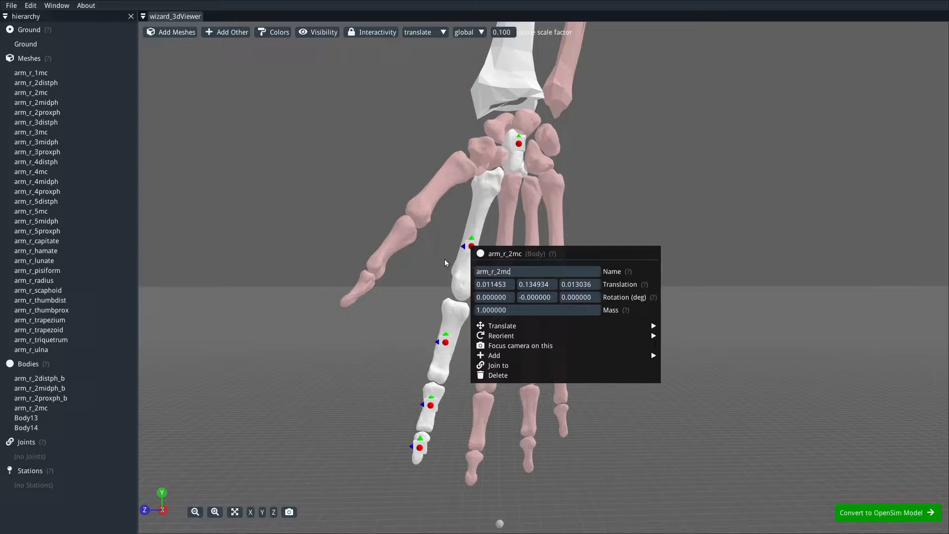
click(444, 259)
Step: Rename the body on the capitate bone as arm_r_wrist_b
right_drag(787, 175, 756, 274)
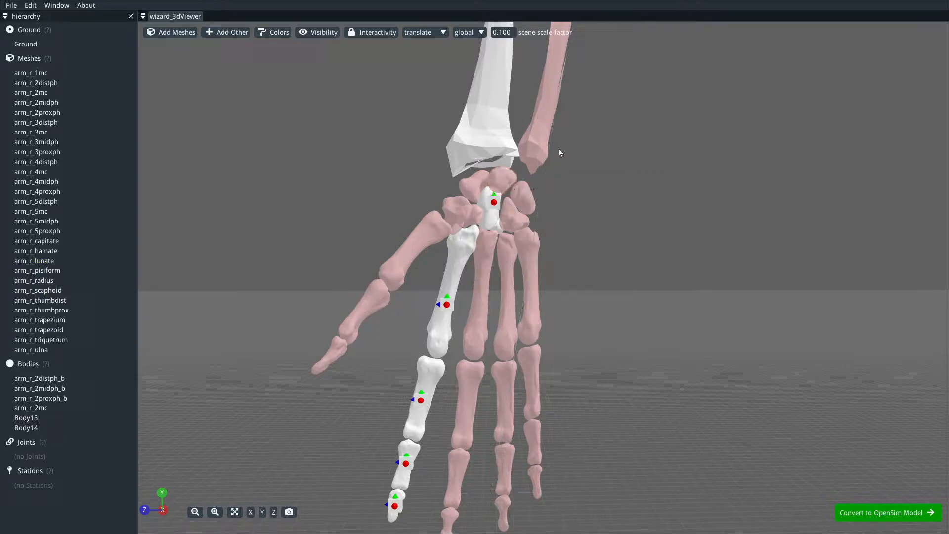
right_click(498, 210)
double_click(548, 231)
text(arm_r_wrist_b)
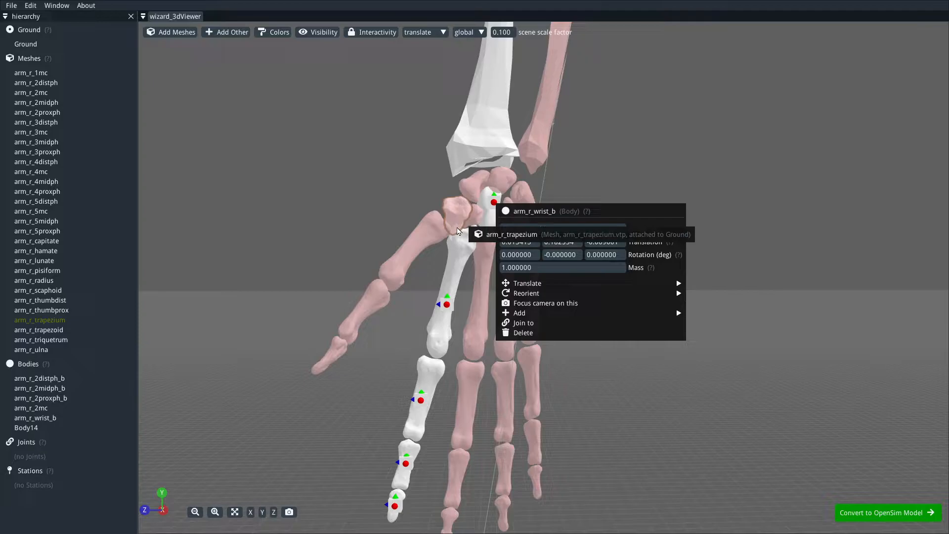
click(458, 231)
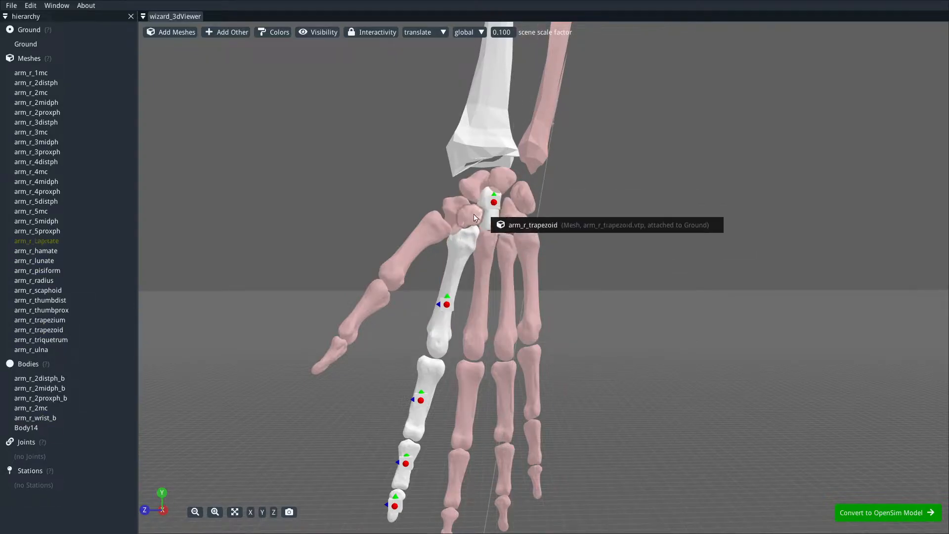
Step: Rename the body beside the radius as arm_r_b
right_drag(670, 195, 624, 380)
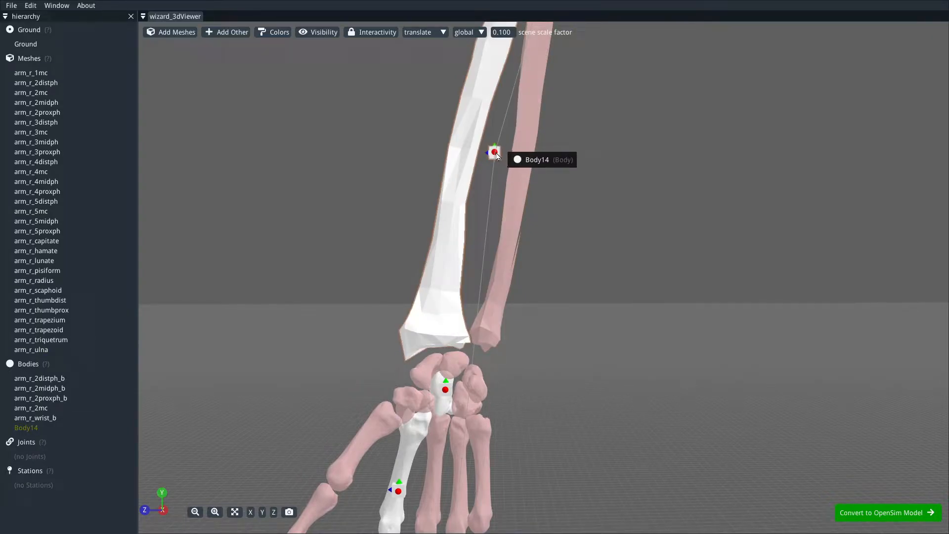
right_click(496, 156)
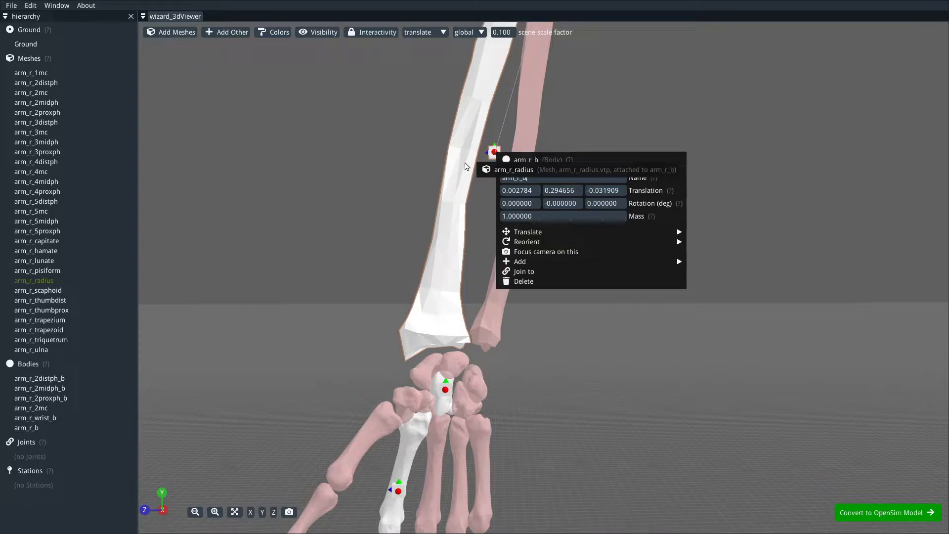
click(465, 163)
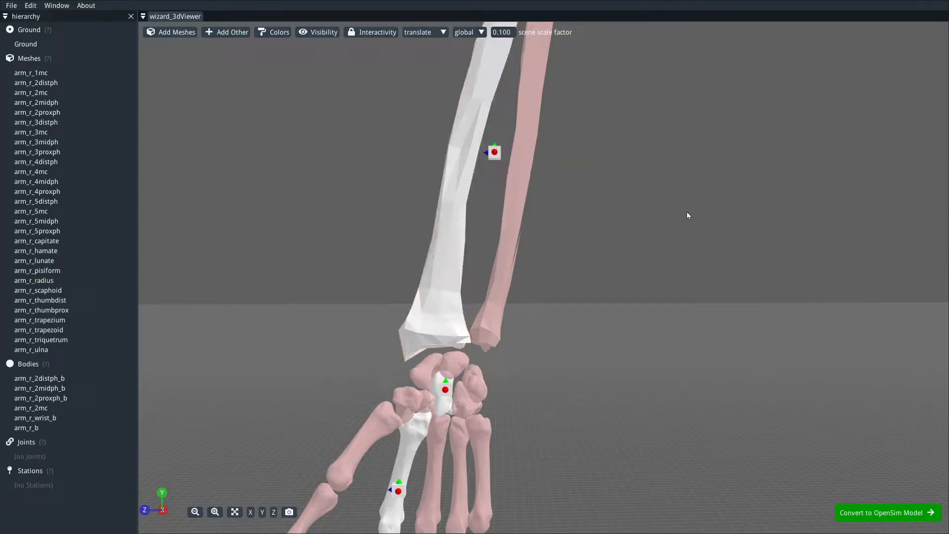
Step: Examine the bodies from the index finger up to the radius and the properties of the arm_r_b body
scroll(662, 335, down, 7)
click(629, 319)
scroll(645, 338, up, 5)
right_drag(630, 319, 638, 274)
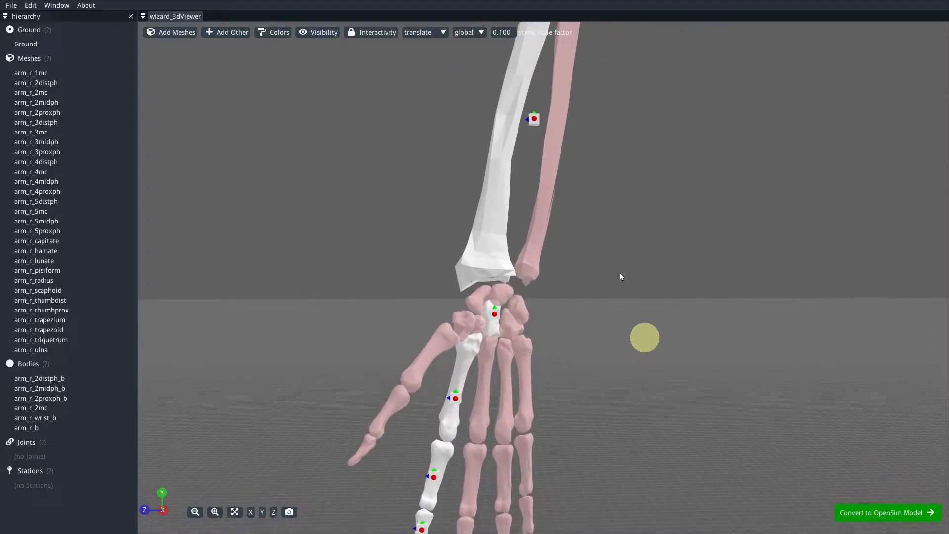
scroll(617, 291, down, 5)
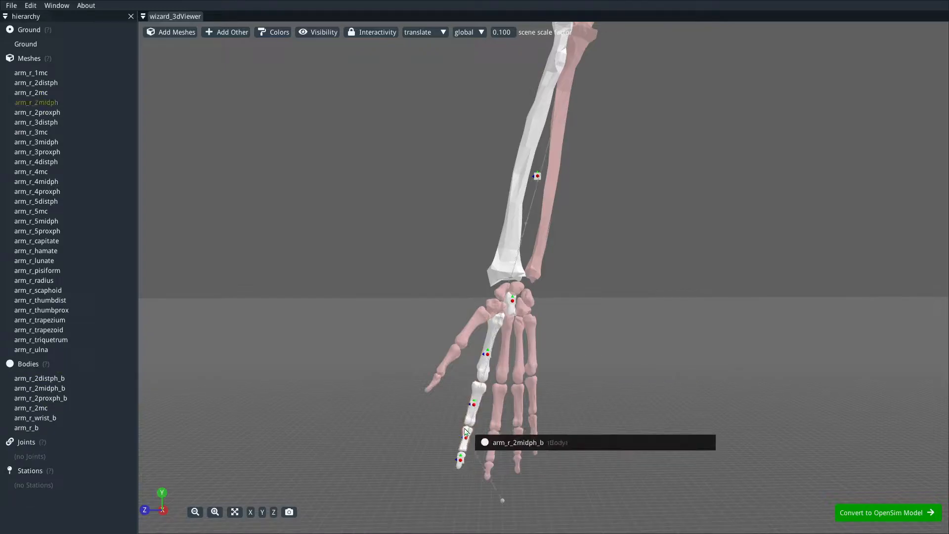
scroll(536, 149, up, 3)
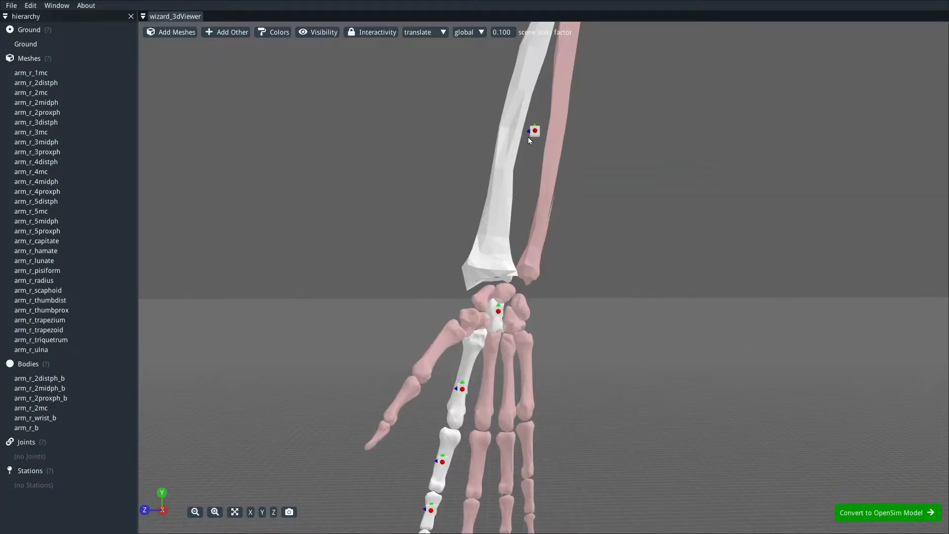
right_click(535, 131)
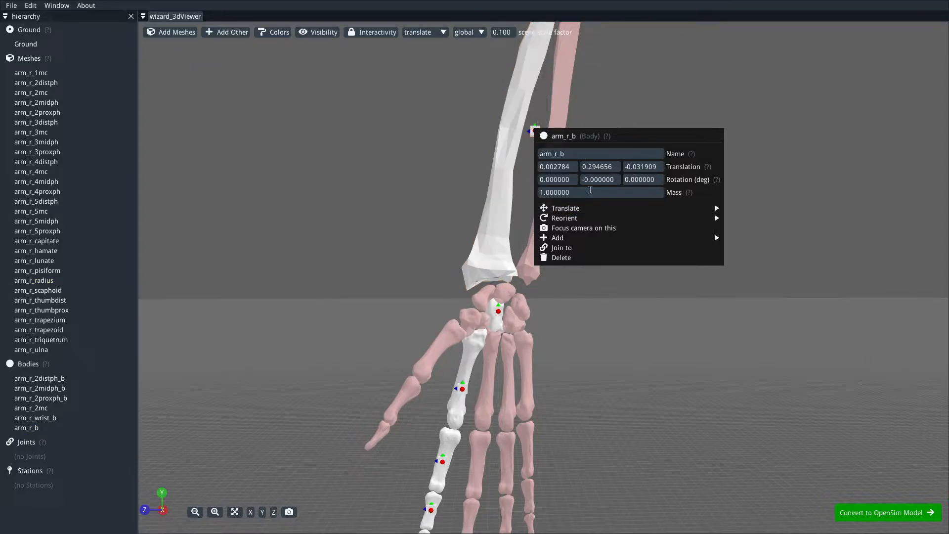
click(433, 206)
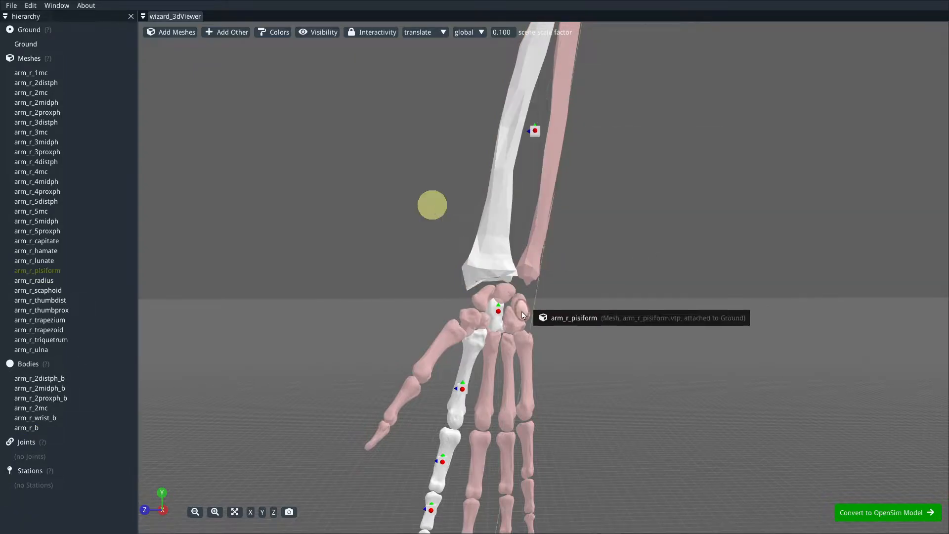
Step: Select the arm_r_b body beside the radius and nudge it along the global Z axis
click(534, 132)
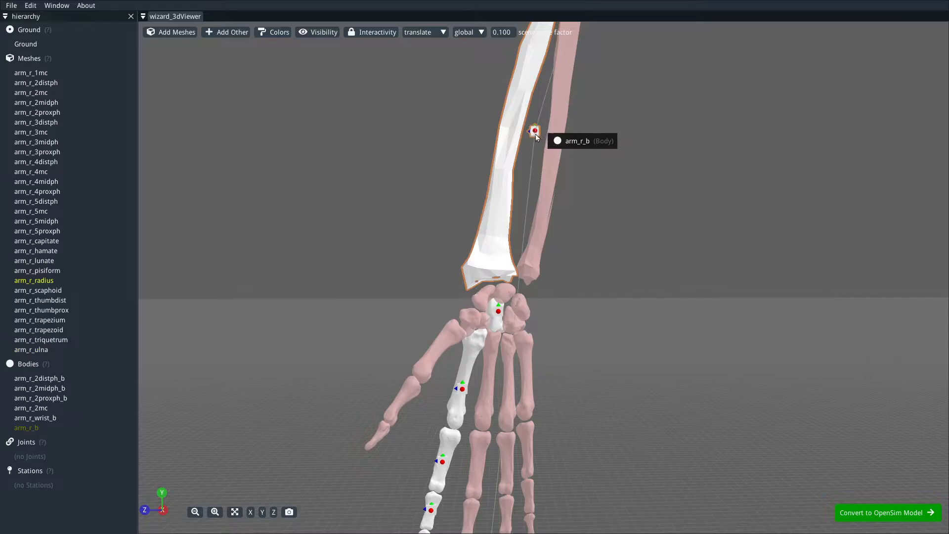
drag(525, 132, 512, 133)
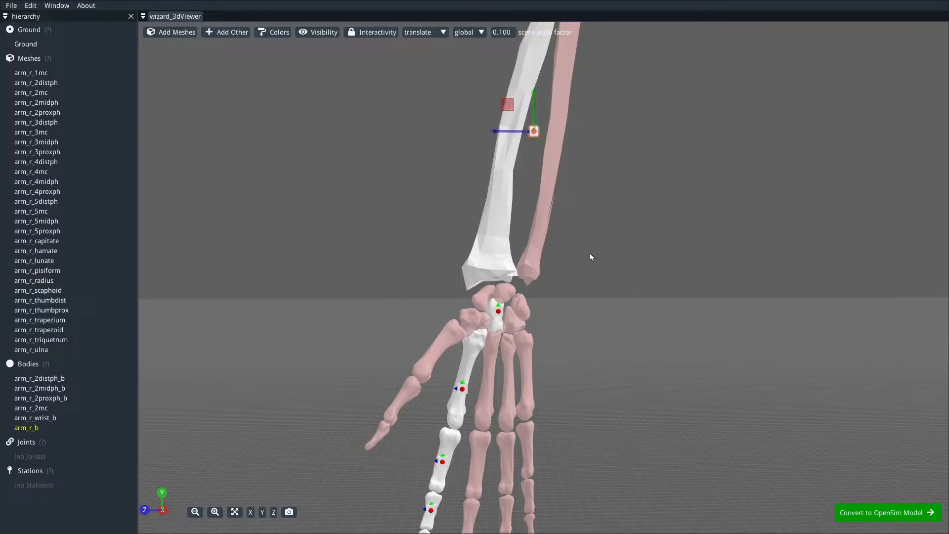
Step: Try rotating the arm_r_wrist_b body in the view plane, undo the rotation and return the manipulation mode to translate
right_drag(598, 272, 625, 229)
scroll(625, 232, up, 13)
click(525, 215)
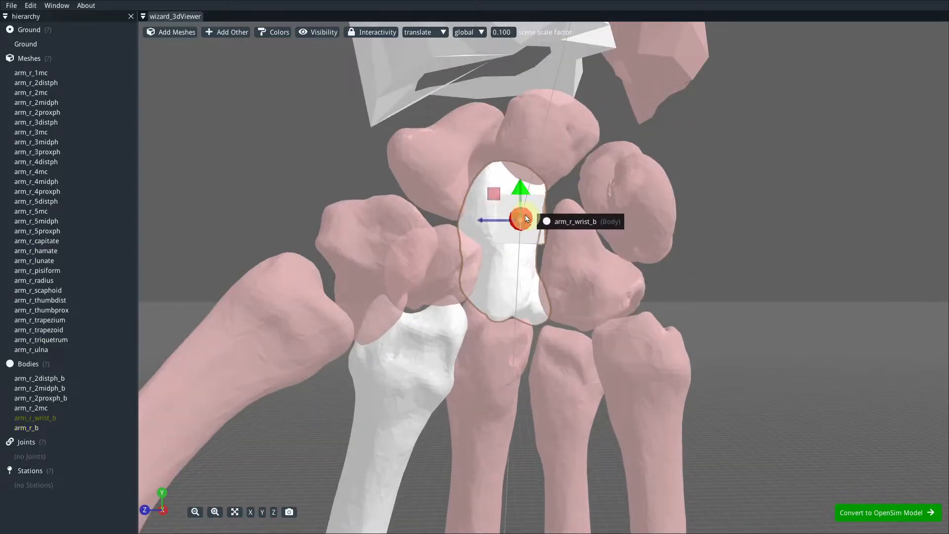
click(423, 32)
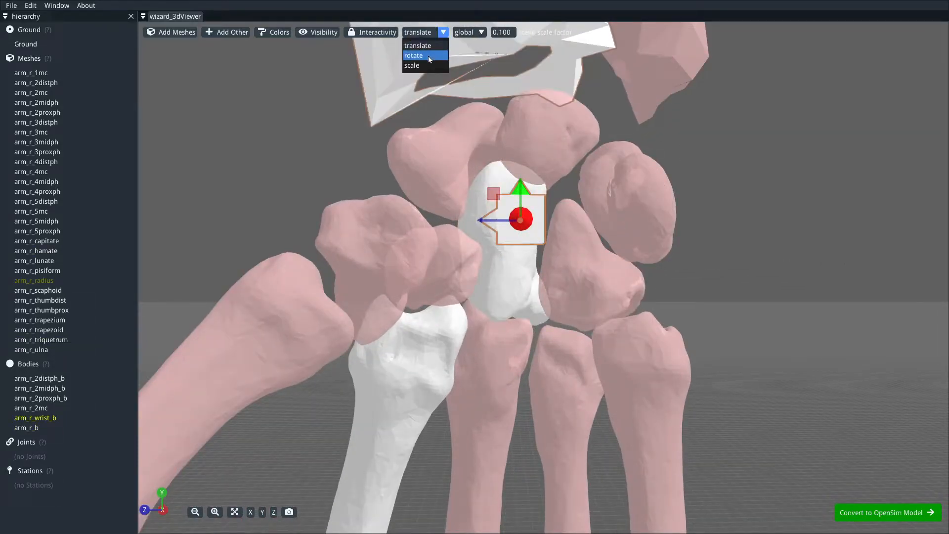
click(428, 56)
drag(561, 191, 693, 289)
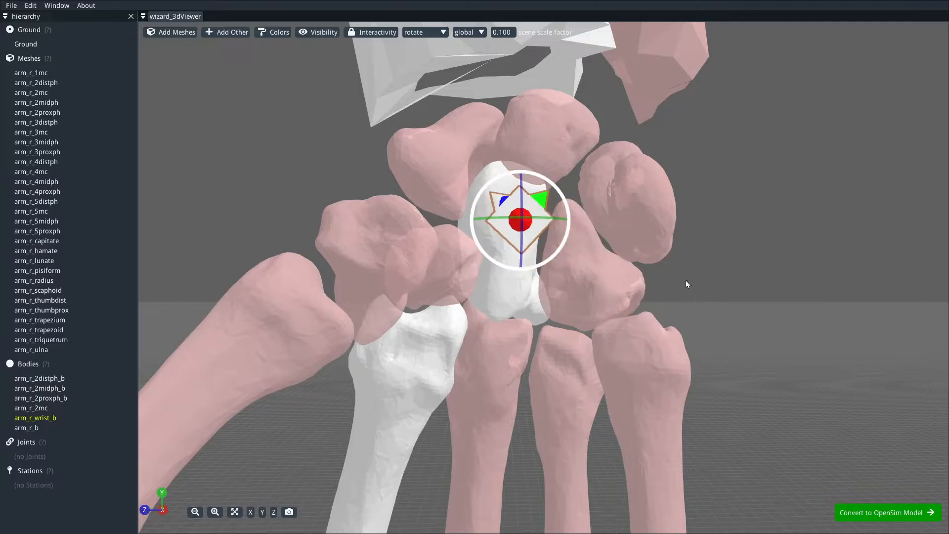
click(31, 7)
click(41, 19)
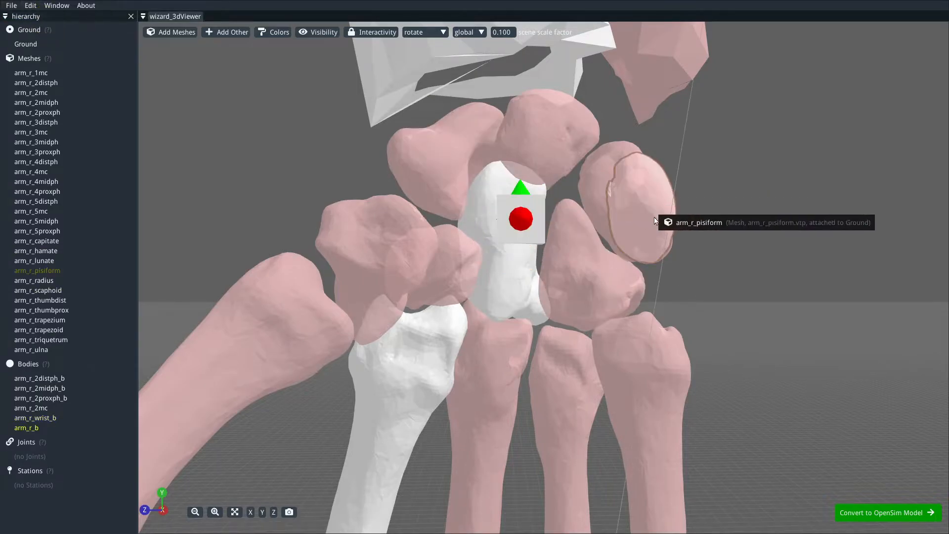
click(428, 33)
click(428, 46)
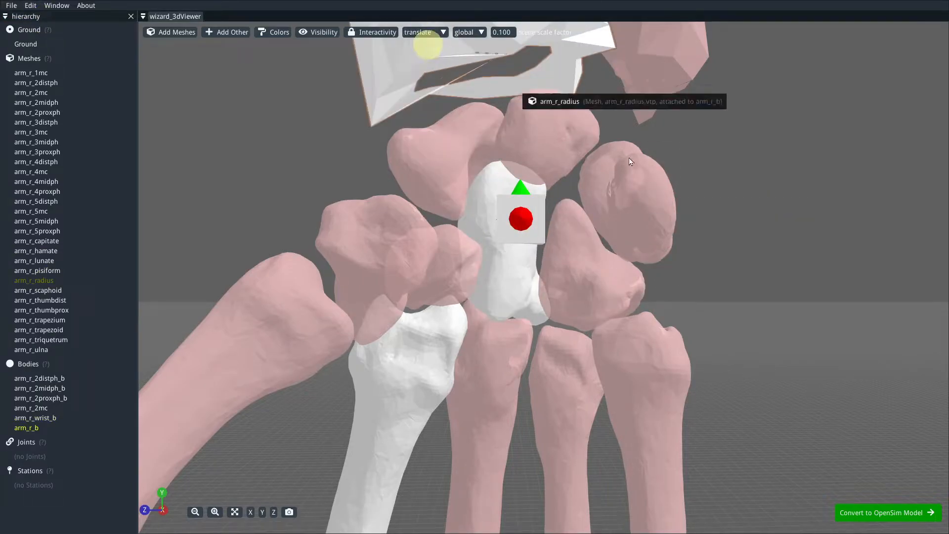
Step: Try moving the arm_r_2mc body along the global X axis into the metacarpal bone
scroll(722, 219, down, 5)
scroll(722, 219, down, 3)
drag(704, 298, 604, 311)
right_drag(595, 312, 724, 206)
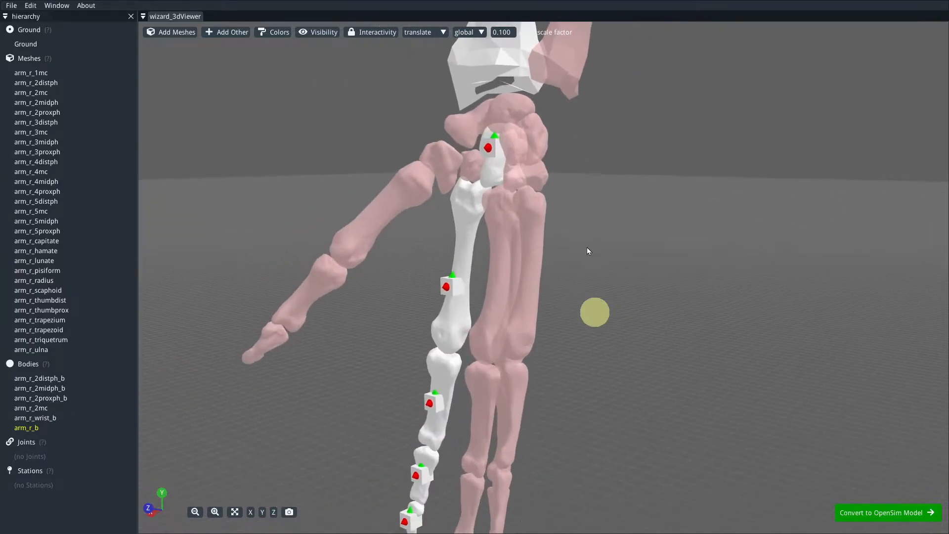
click(445, 284)
click(448, 287)
drag(422, 292, 433, 297)
click(797, 203)
right_drag(706, 312, 735, 234)
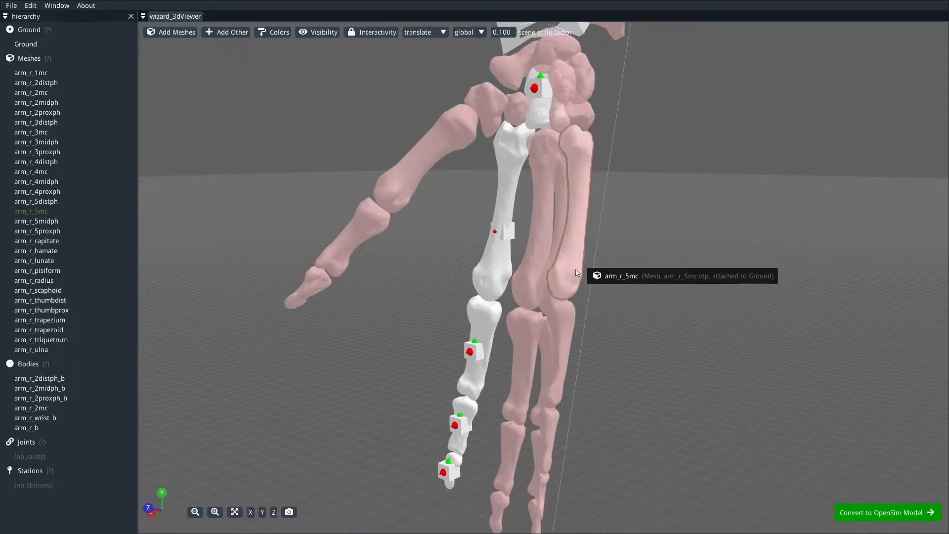
drag(643, 279, 760, 251)
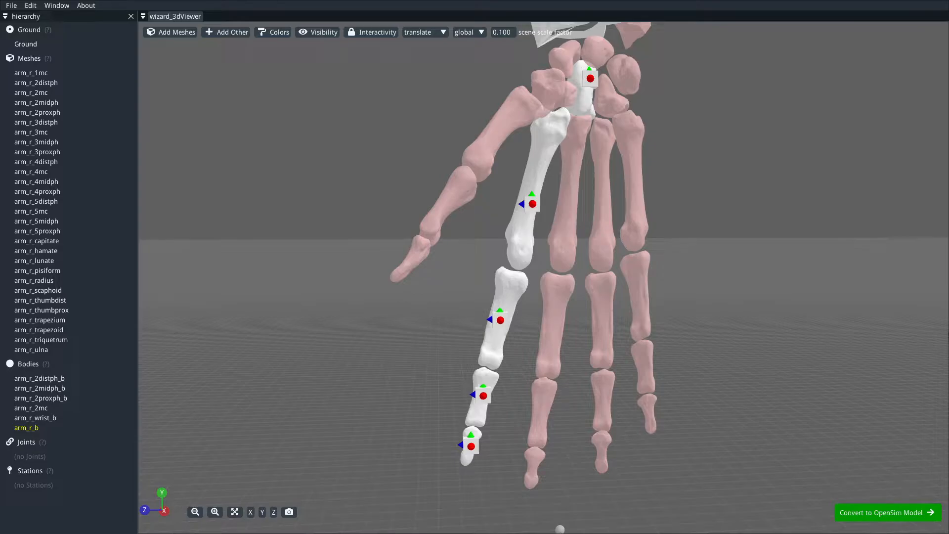
Step: Examine the forearm and hand with their bodies in a view along the X axis, and clear the selection
scroll(711, 172, down, 6)
scroll(553, 347, up, 2)
right_drag(544, 307, 587, 275)
middle_drag(582, 302, 578, 300)
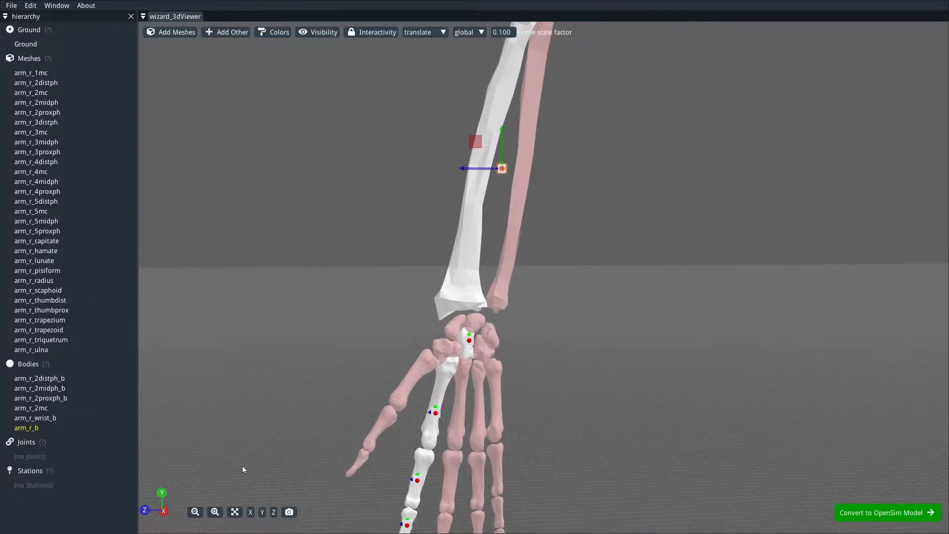
click(251, 512)
right_drag(568, 309, 627, 285)
scroll(638, 291, down, 2)
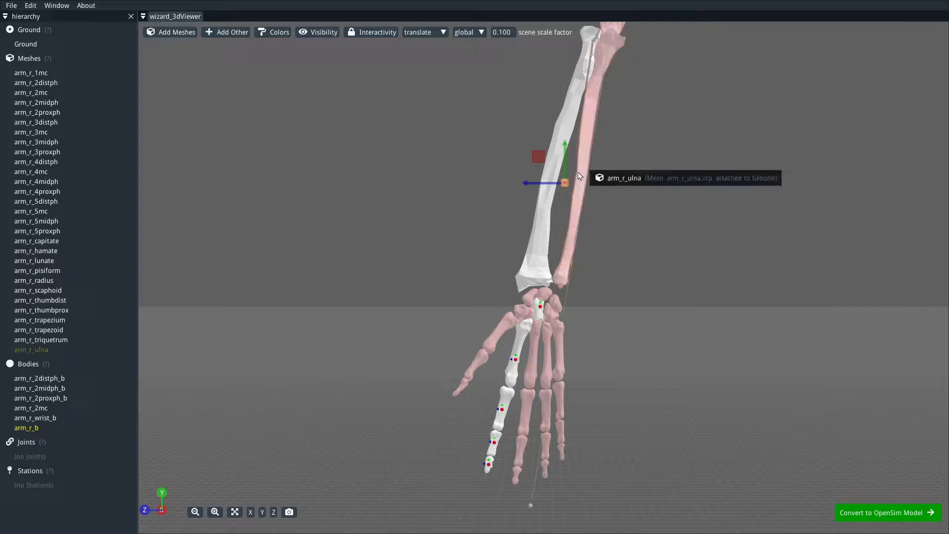
click(614, 178)
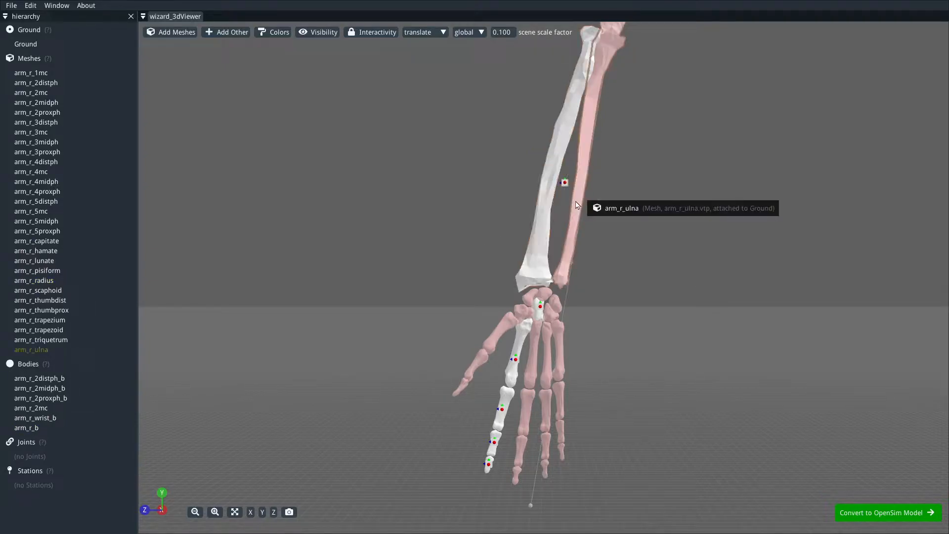
Step: Reassign the parent of the arm_r_ulna mesh to the arm_r_b body
right_click(587, 152)
mouse_move(691, 249)
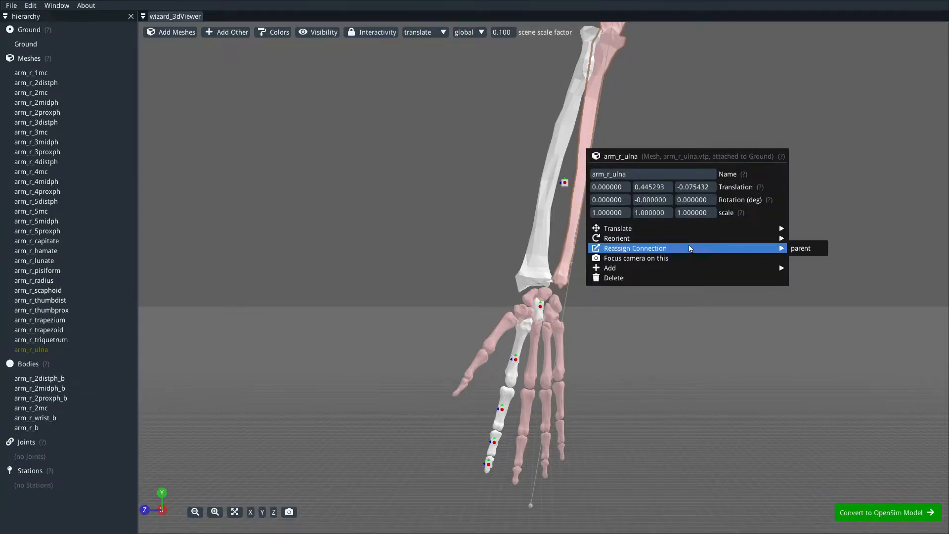
click(792, 249)
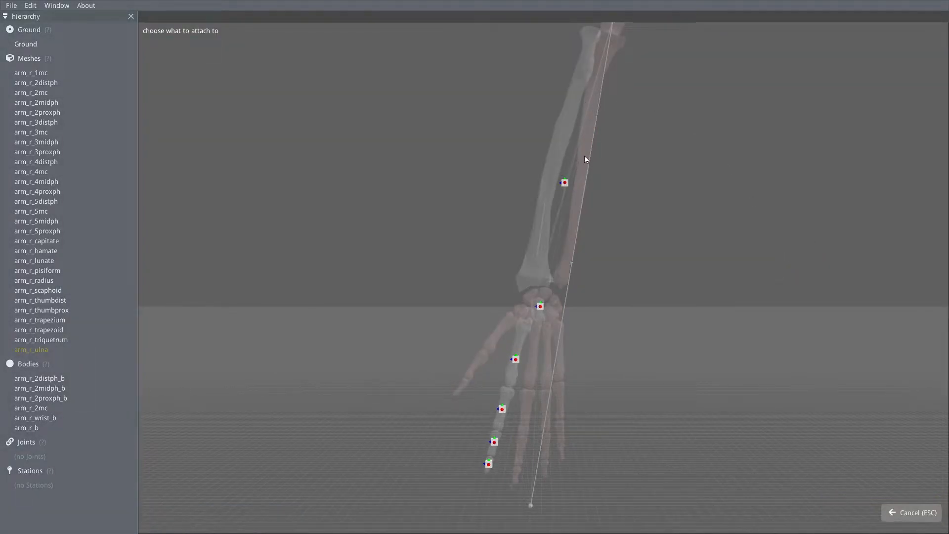
click(565, 183)
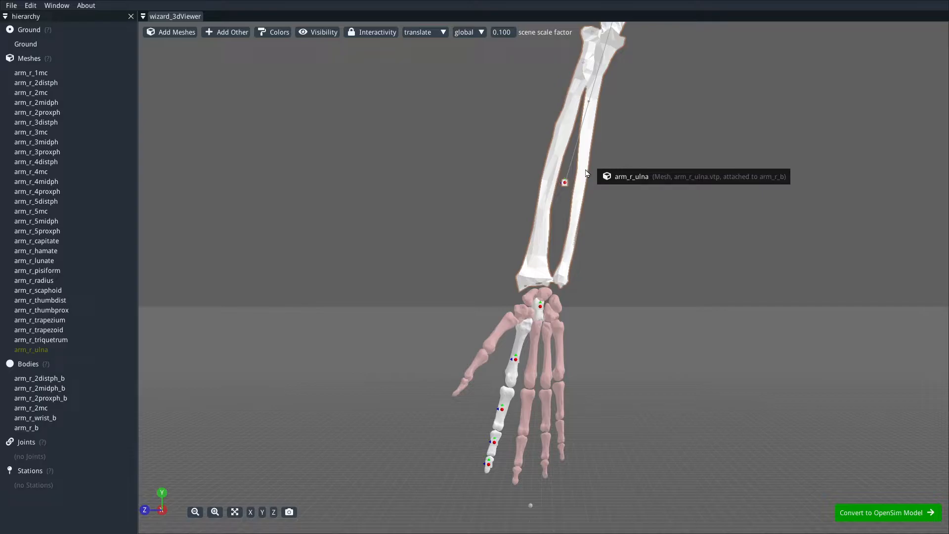
Step: Try reassigning the parent of the arm_r_ulna mesh to Ground and undo the change
right_click(587, 173)
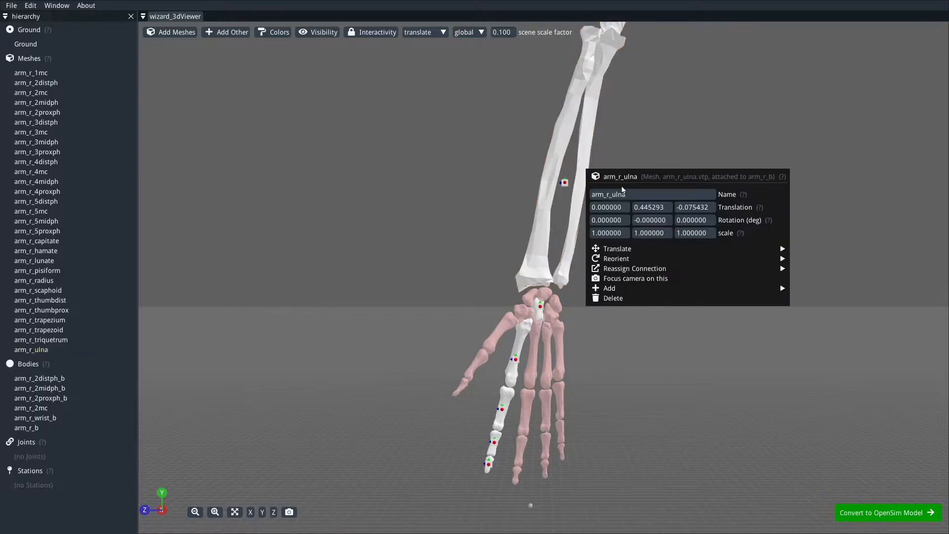
mouse_move(741, 269)
click(801, 269)
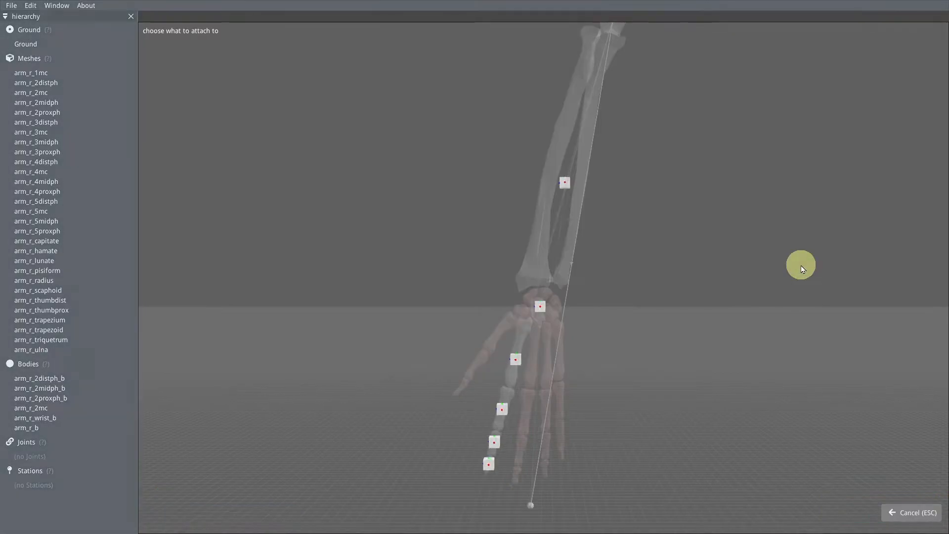
click(531, 506)
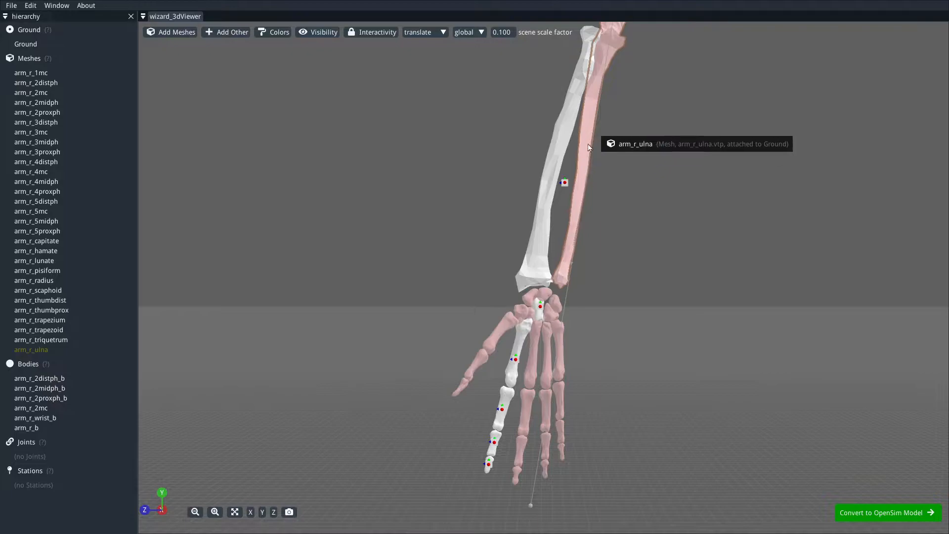
click(22, 8)
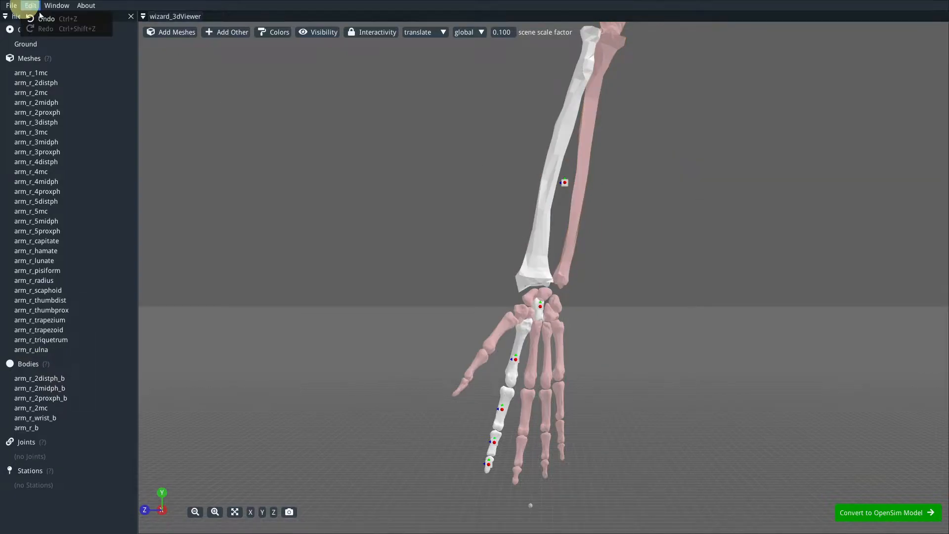
click(45, 20)
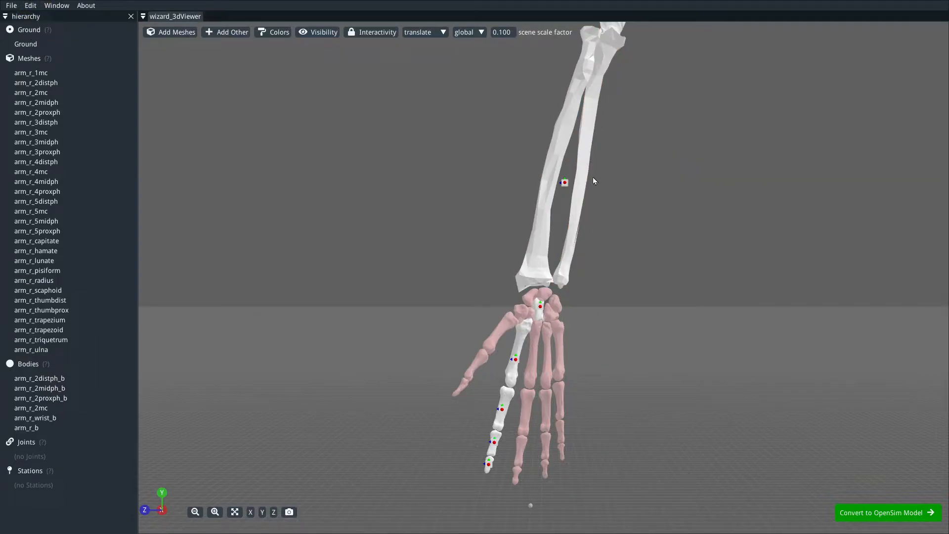
Step: Reassign the parent of the arm_r_hamate mesh to the arm_r_wrist_b body
scroll(648, 327, up, 3)
right_drag(657, 273, 665, 199)
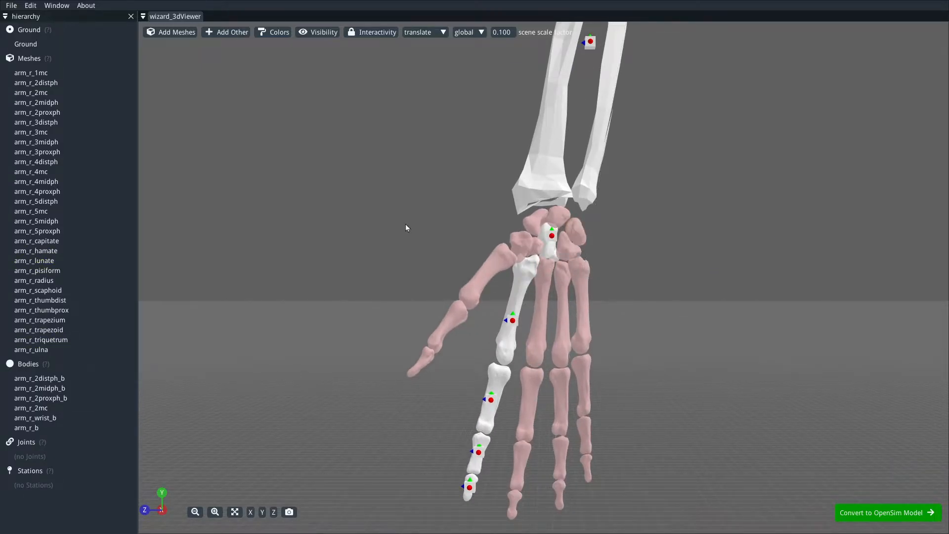
right_click(40, 250)
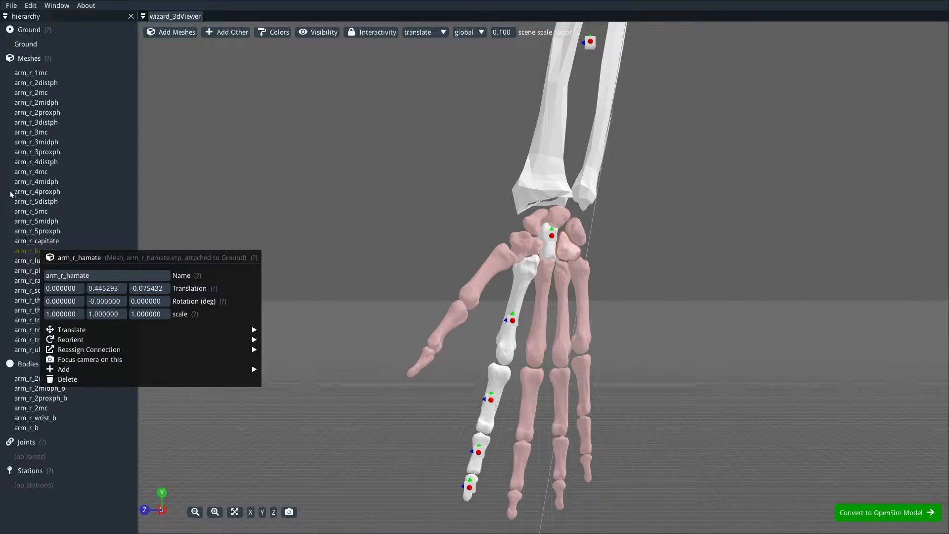
mouse_move(92, 354)
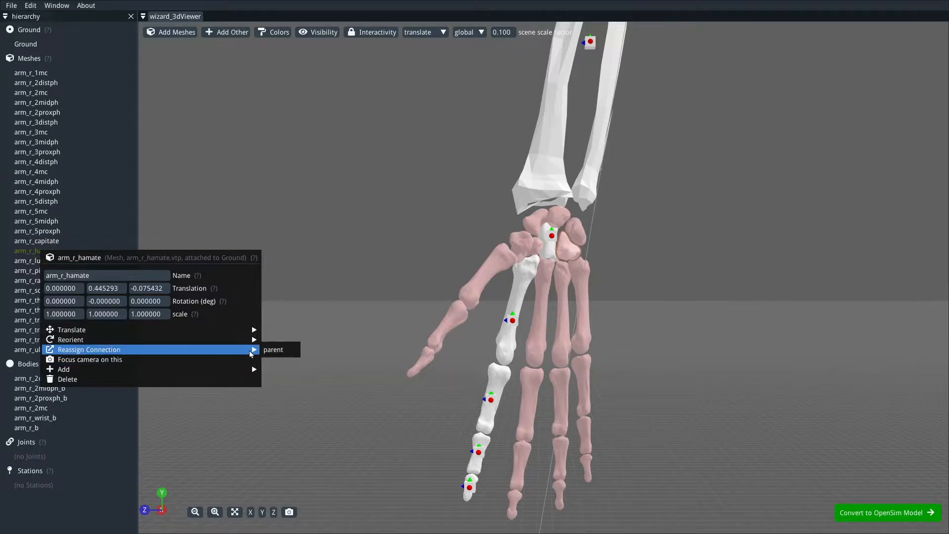
click(278, 352)
click(561, 242)
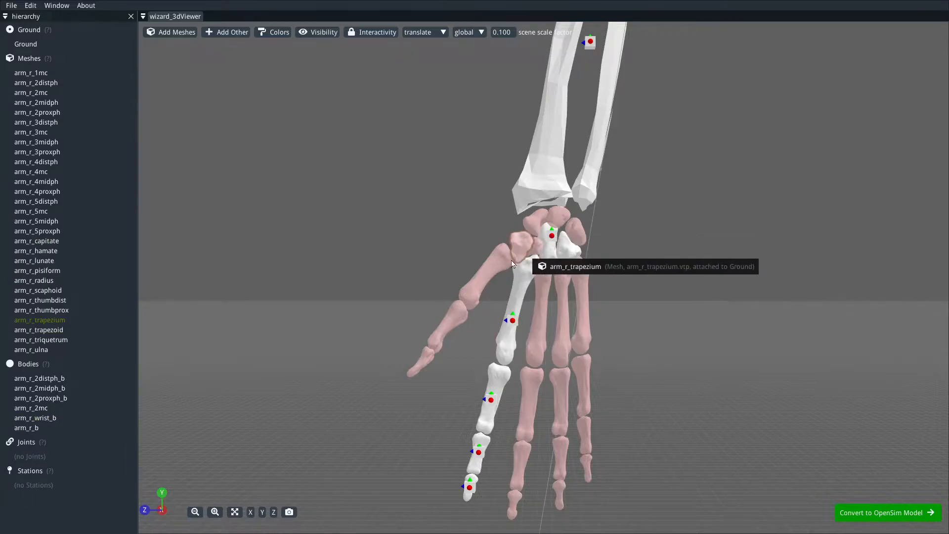
Step: Attach the arm_r_1mc, arm_r_trapezium and arm_r_scaphoid meshes to the arm_r_wrist_b body
key(a)
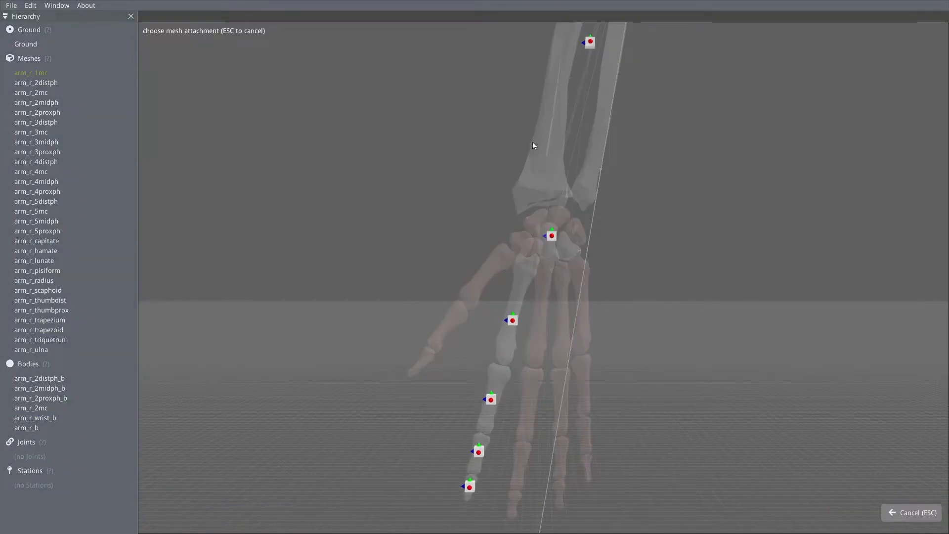
click(552, 237)
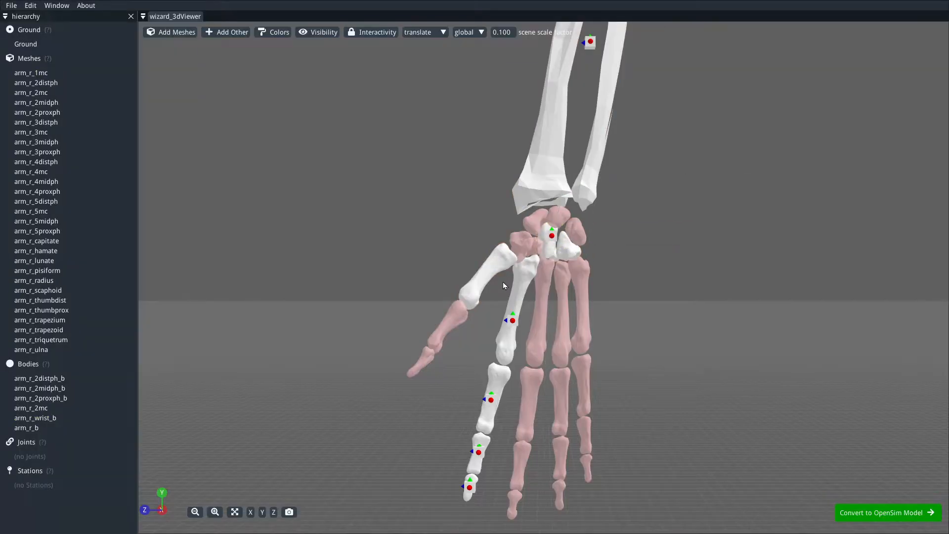
click(520, 243)
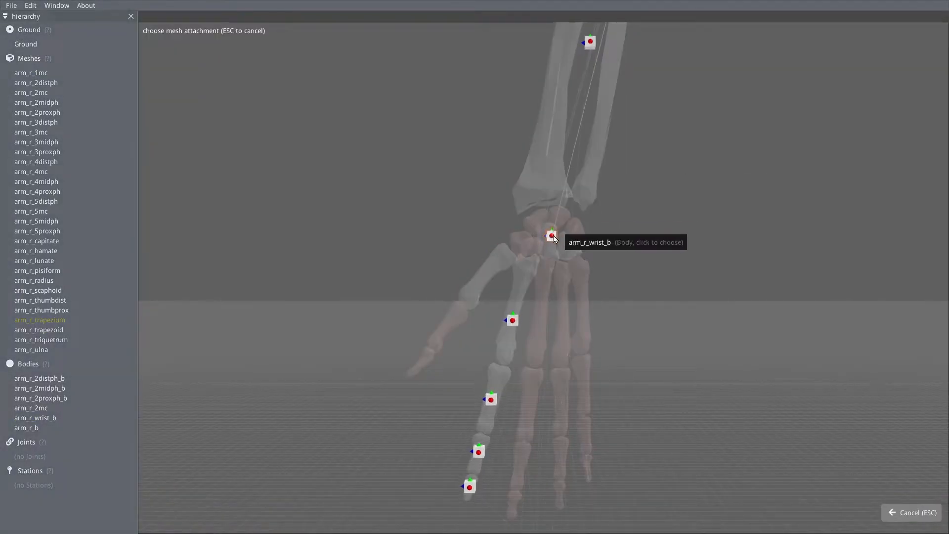
click(553, 236)
click(556, 233)
click(553, 237)
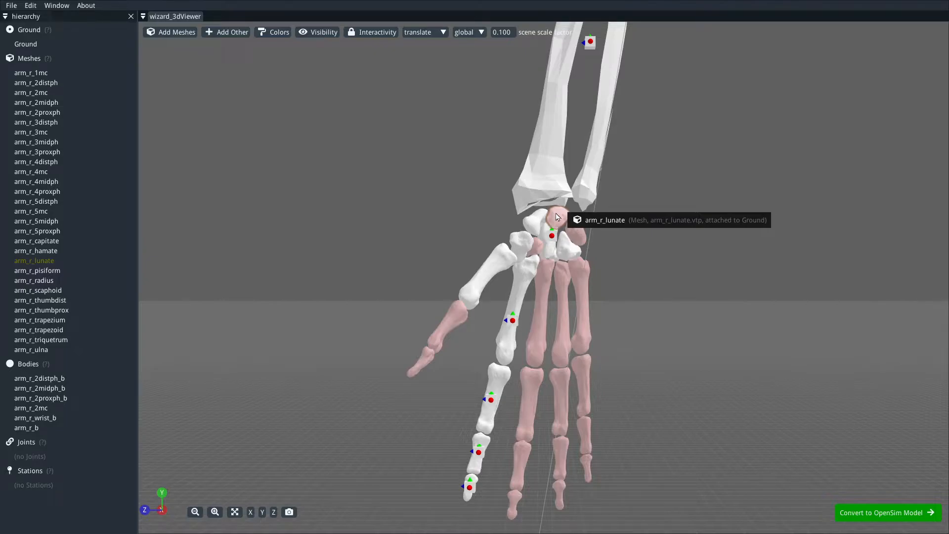
Step: Attach the lunate, pisiform, triquetrum, trapezoid, both thumb phalanges and all third, fourth and fifth finger meshes to arm_r_wrist_b together, and clear the selection
click(557, 217)
shift+click(575, 235)
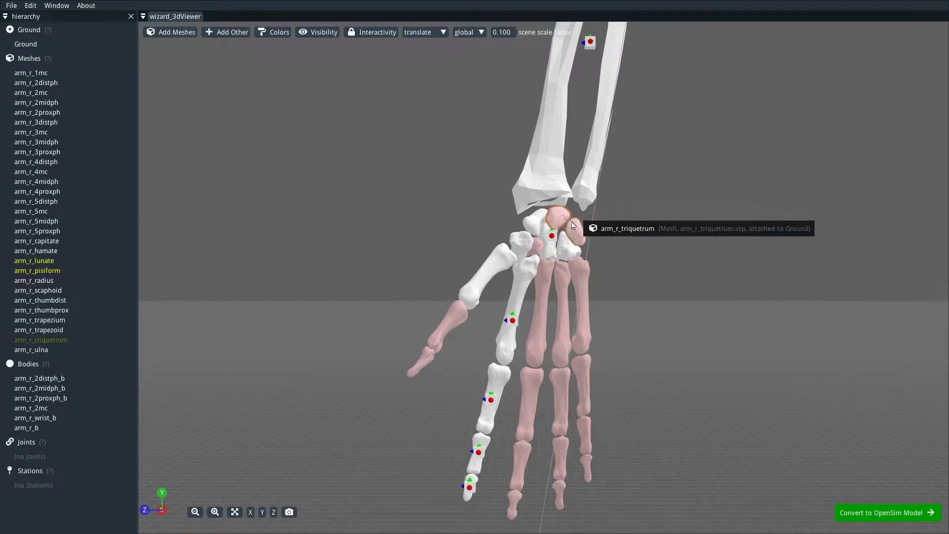
shift+click(573, 225)
shift+click(535, 248)
shift+click(449, 328)
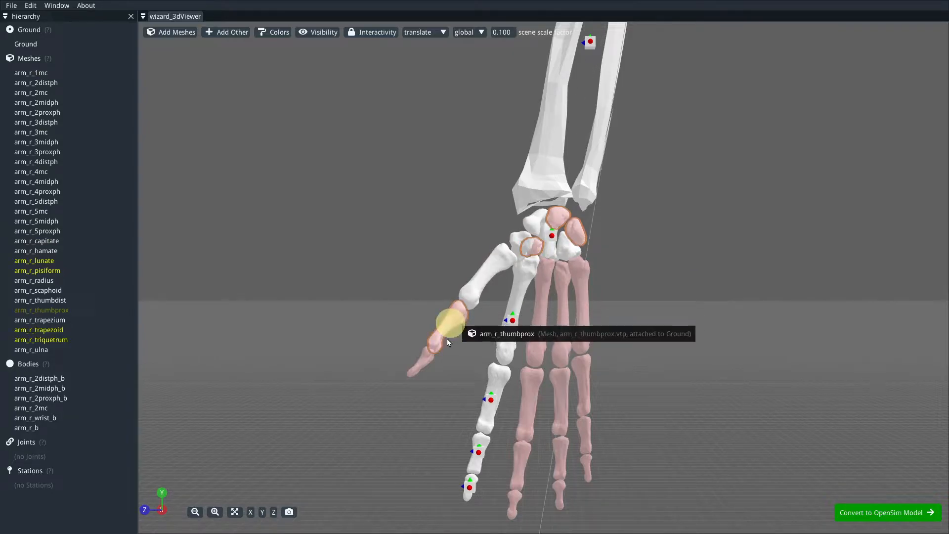
shift+click(418, 366)
shift+click(541, 290)
shift+click(558, 284)
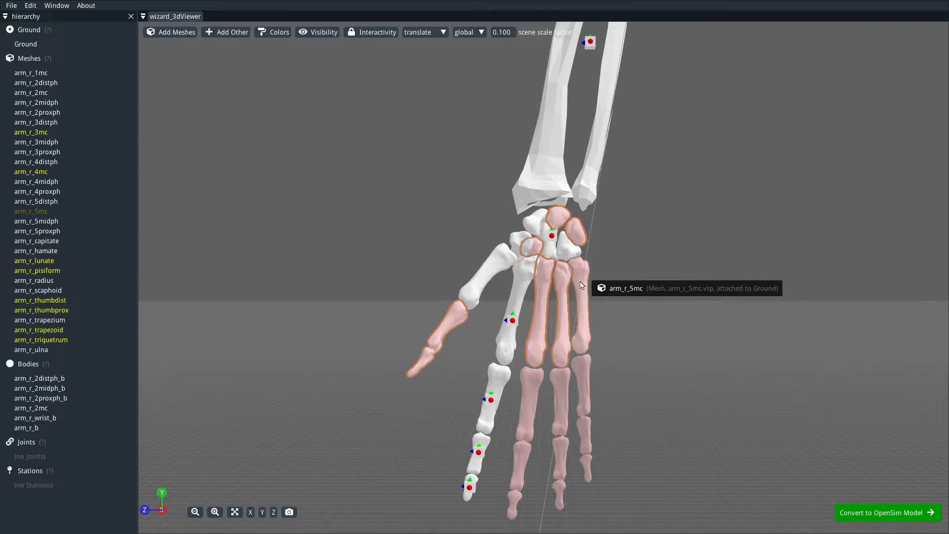
shift+click(582, 285)
shift+click(524, 399)
shift+click(558, 384)
shift+click(587, 377)
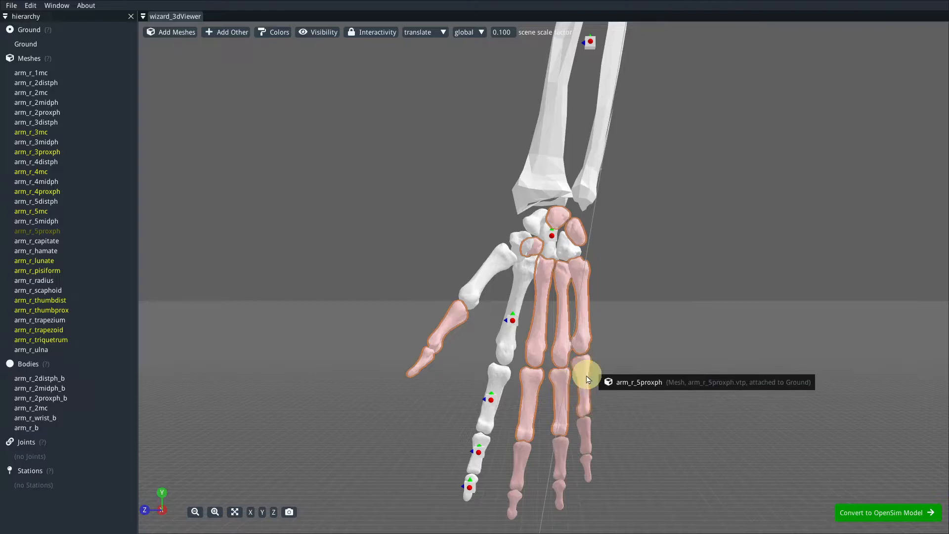
shift+click(583, 430)
shift+click(587, 470)
shift+click(560, 453)
shift+click(564, 493)
shift+click(522, 457)
shift+click(515, 504)
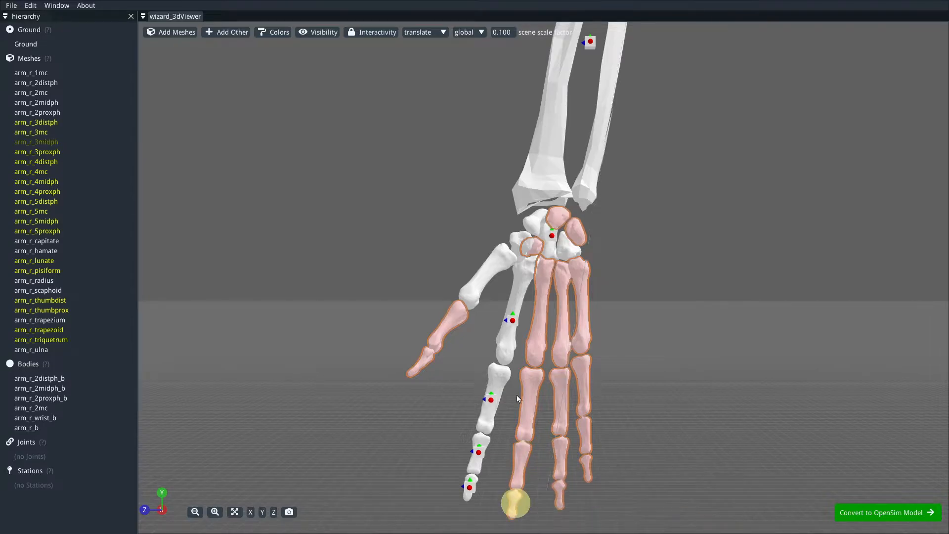
shift+click(540, 292)
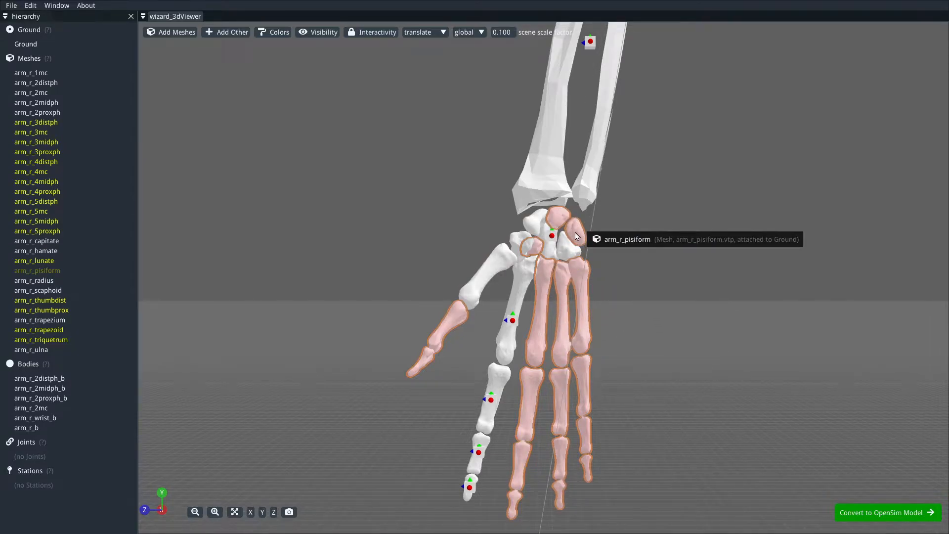
key(a)
click(549, 235)
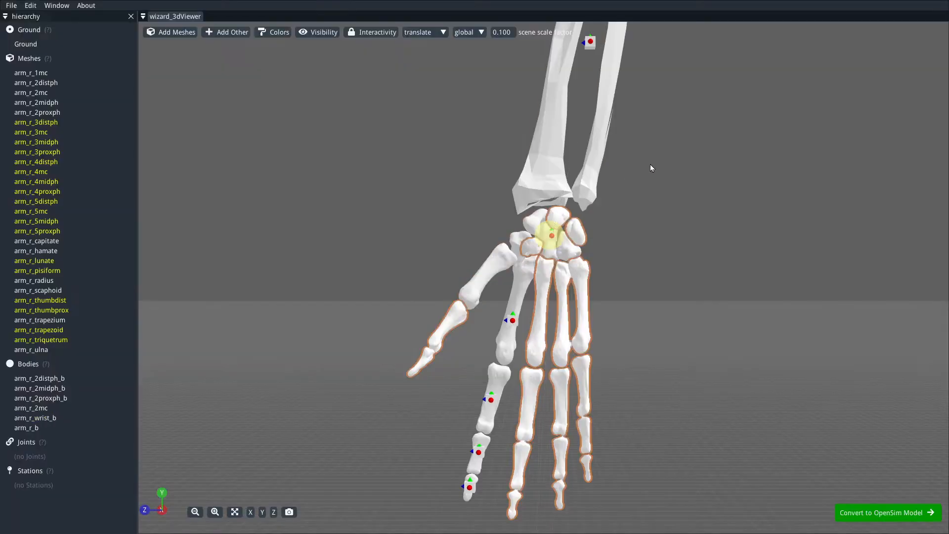
click(703, 318)
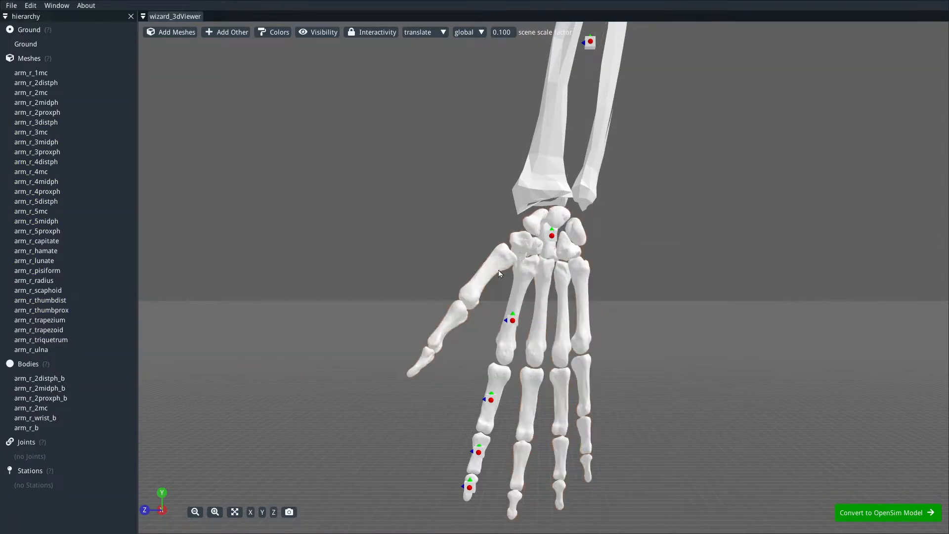
Step: Examine which hand and forearm meshes are grouped with the arm_r_wrist_b and arm_r_b bodies
drag(651, 208, 632, 324)
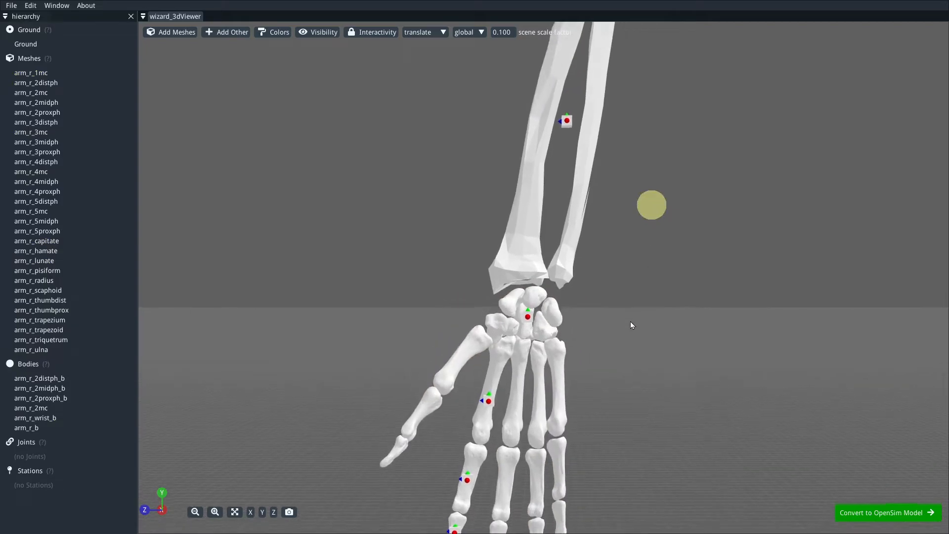
click(548, 320)
scroll(568, 368, down, 4)
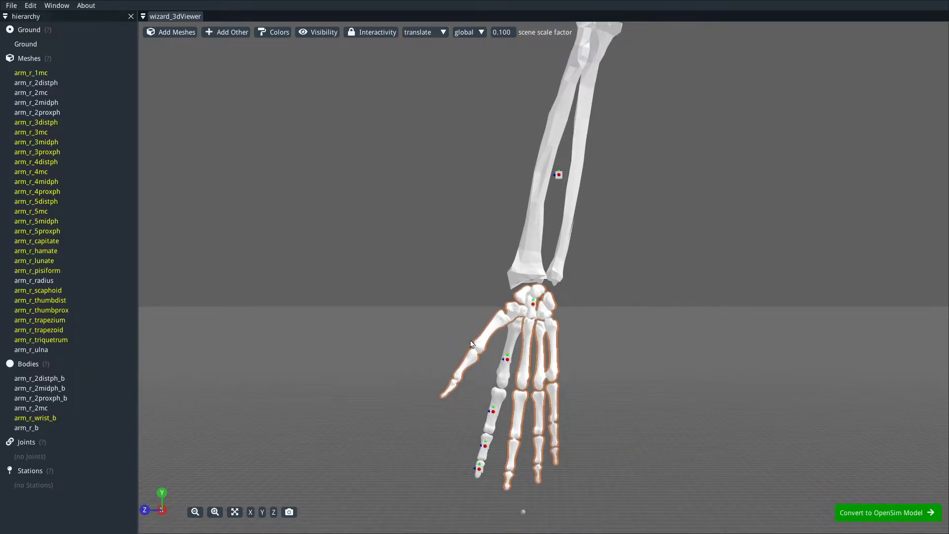
scroll(634, 277, up, 1)
scroll(638, 238, down, 2)
right_drag(640, 197, 632, 225)
scroll(630, 305, up, 3)
click(626, 314)
scroll(633, 283, up, 3)
scroll(639, 342, up, 4)
right_drag(639, 336, 645, 232)
scroll(648, 257, down, 4)
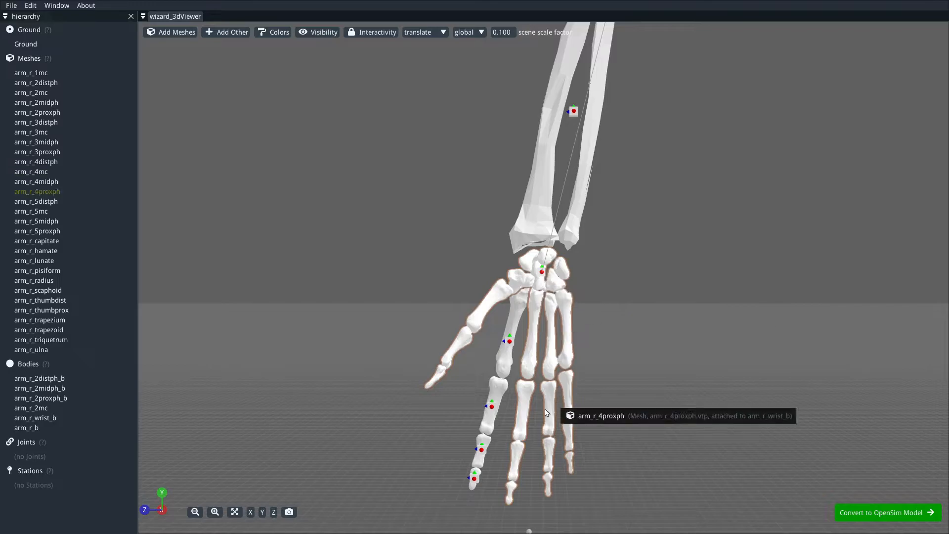
right_drag(623, 207, 602, 279)
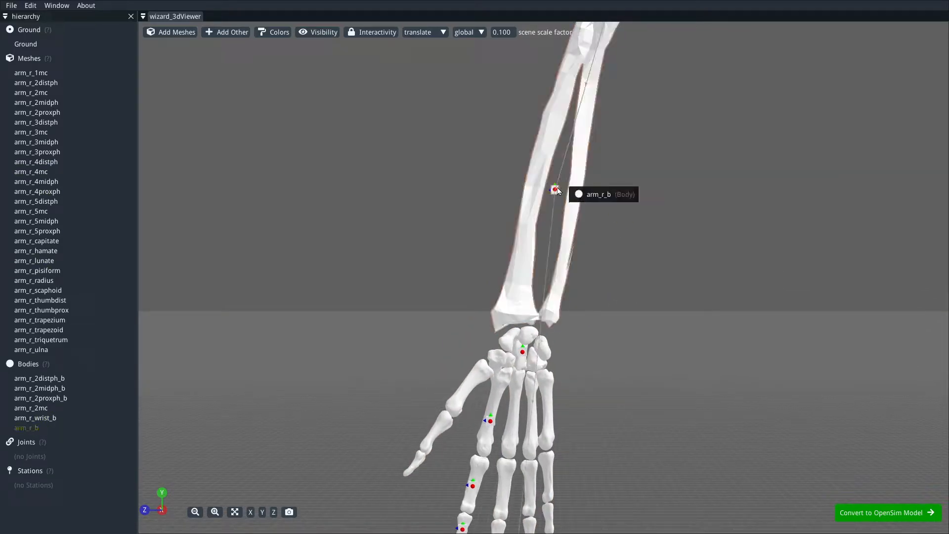
drag(556, 200, 617, 243)
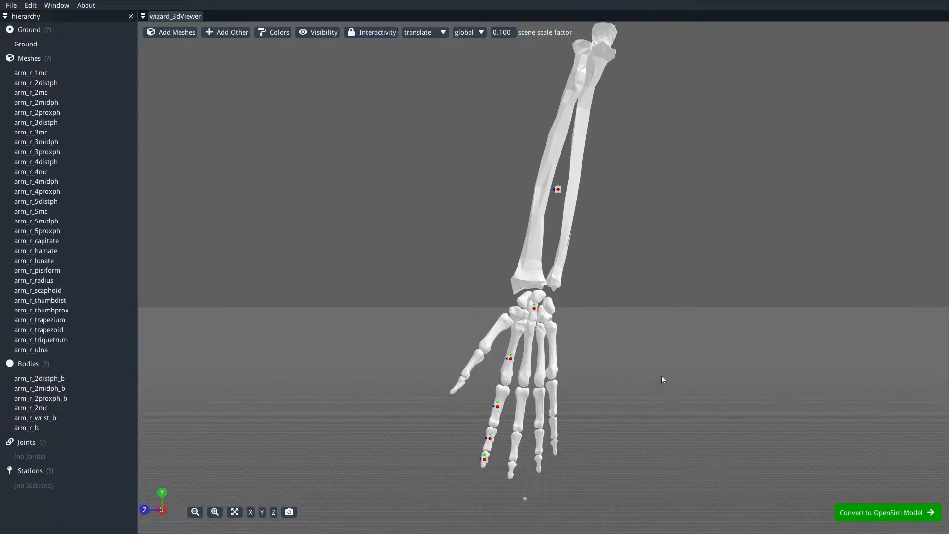
Step: Convert the assembled arm bodies and meshes to an OpenSim model
scroll(657, 375, up, 5)
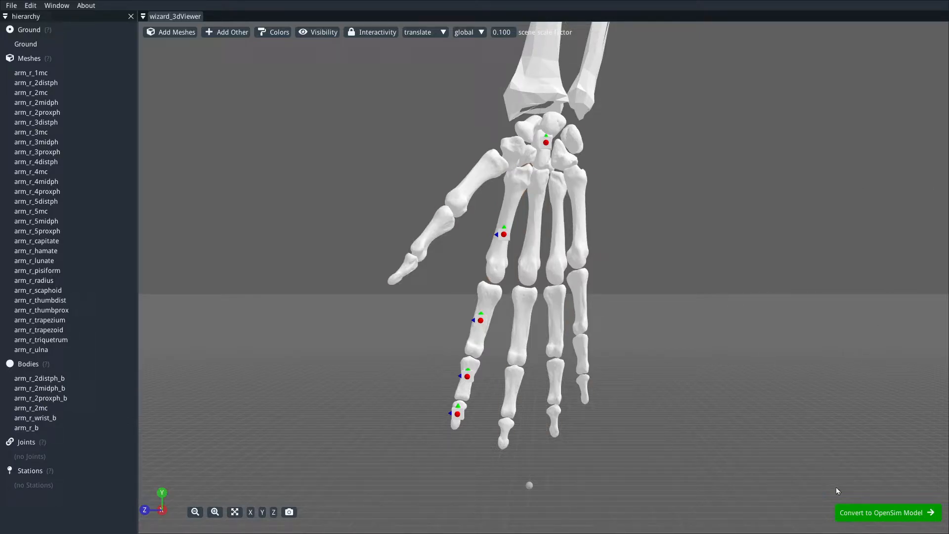
right_drag(651, 193, 657, 247)
scroll(657, 248, down, 4)
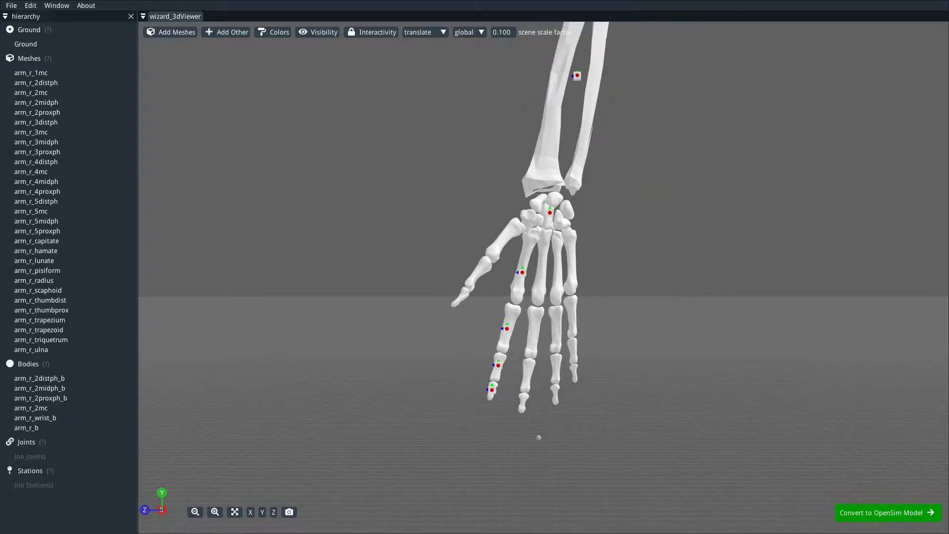
right_drag(737, 335, 726, 399)
right_drag(645, 234, 629, 297)
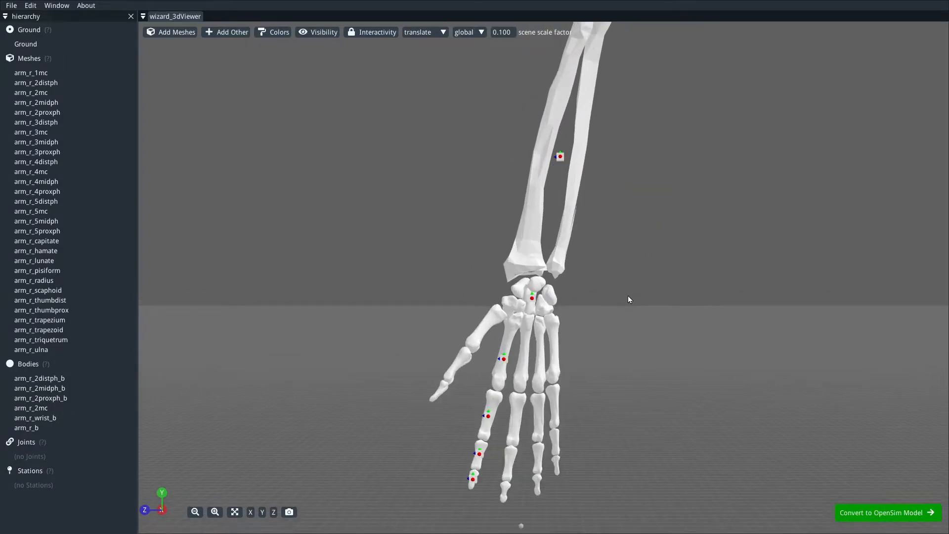
click(899, 513)
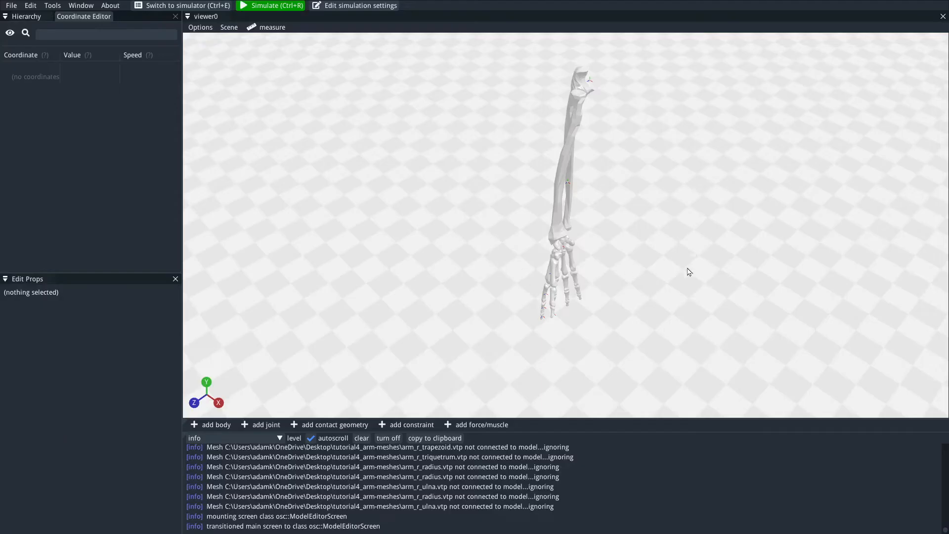
Step: Examine the forearm, the hand bones and the body frames in the converted model
drag(680, 282, 594, 236)
scroll(665, 249, up, 5)
right_drag(665, 247, 642, 196)
scroll(643, 196, down, 4)
scroll(650, 231, up, 4)
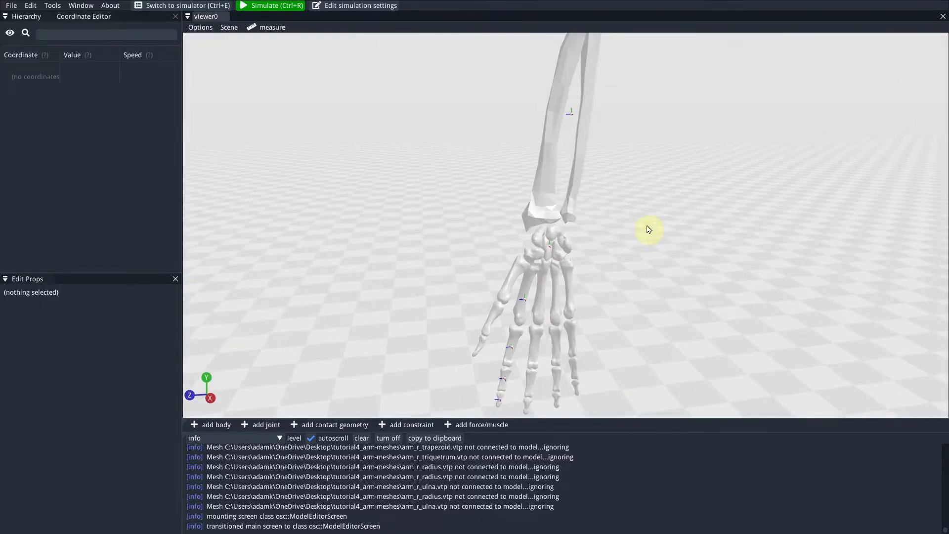
drag(650, 230, 636, 204)
scroll(631, 194, down, 4)
right_drag(630, 191, 625, 149)
scroll(550, 225, up, 3)
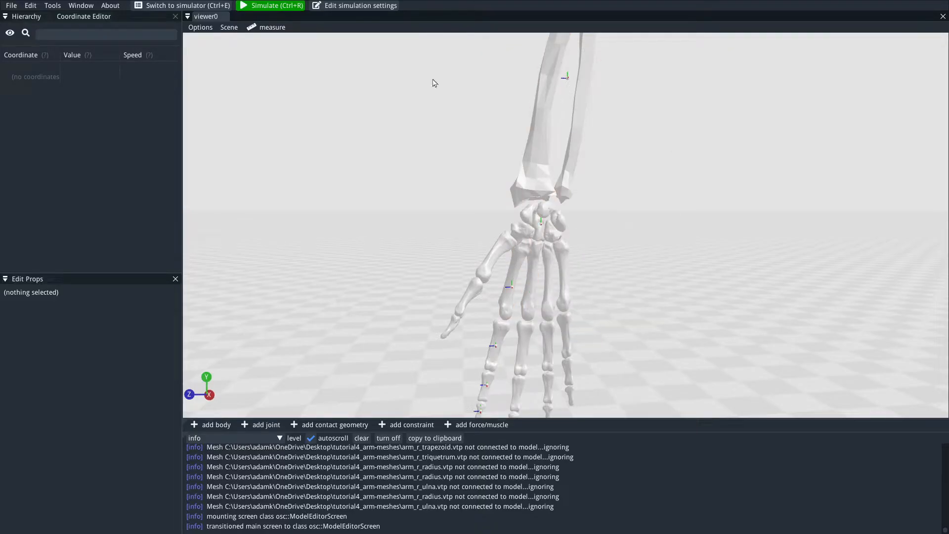
Step: Return to the mesh importer scene that holds the arm meshes and bodies
click(10, 6)
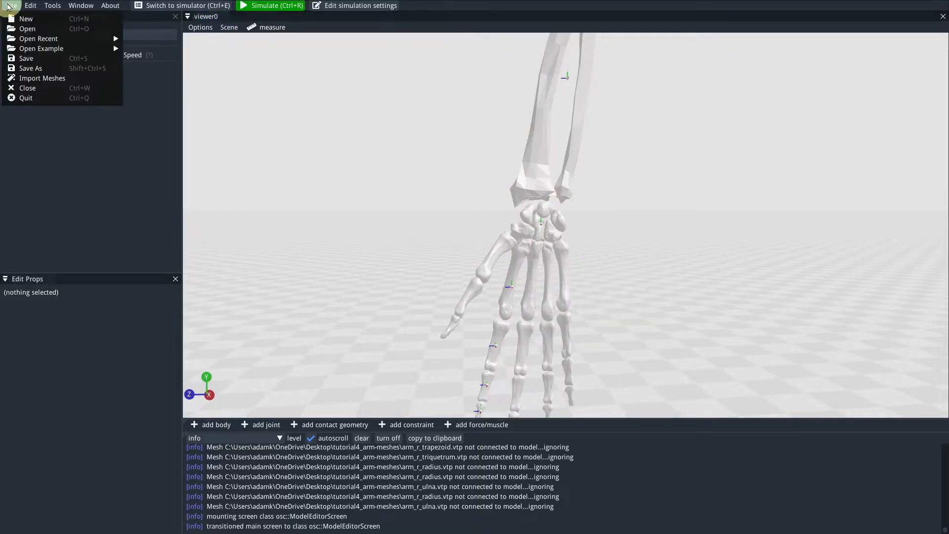
click(73, 79)
drag(399, 266, 468, 253)
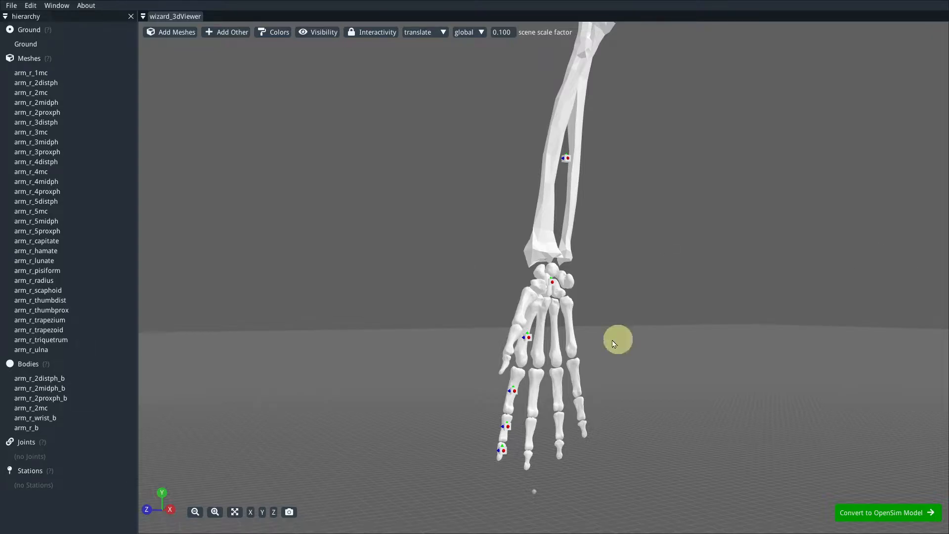
drag(614, 343, 568, 343)
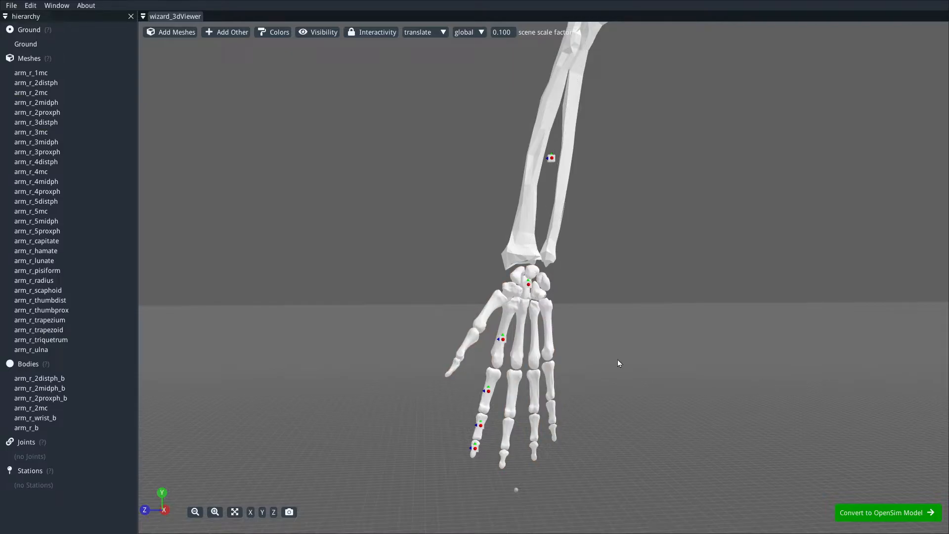
Step: Join the index fingertip body arm_r_2distph_b to arm_r_2midph_b as its joint parent
right_drag(618, 360, 624, 334)
drag(630, 352, 613, 354)
scroll(610, 353, up, 4)
right_drag(599, 367, 644, 307)
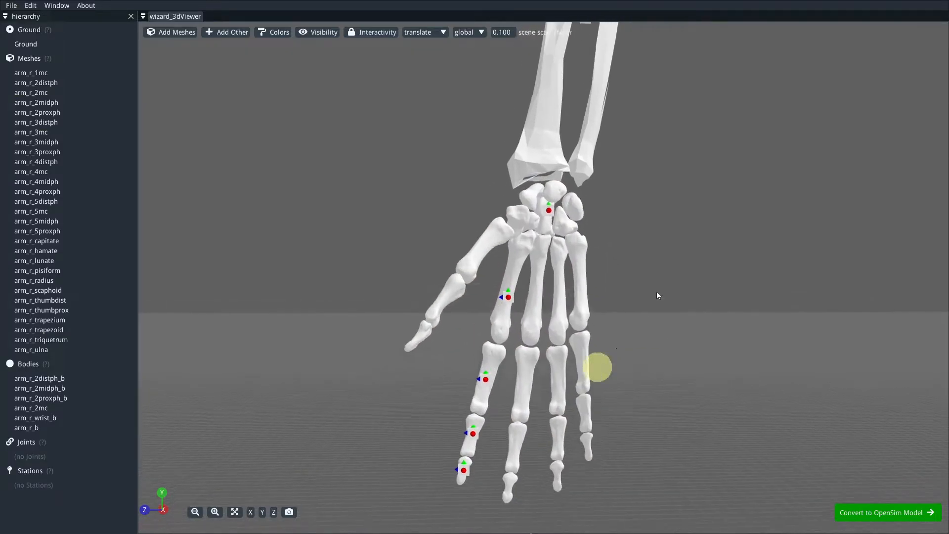
scroll(645, 310, up, 3)
right_drag(438, 434, 413, 221)
scroll(410, 222, up, 4)
right_drag(324, 360, 343, 306)
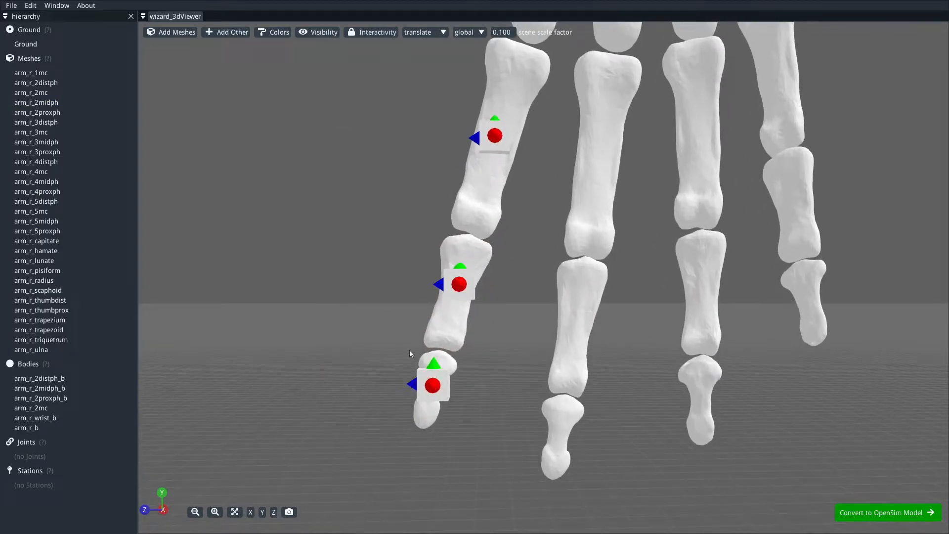
right_click(439, 386)
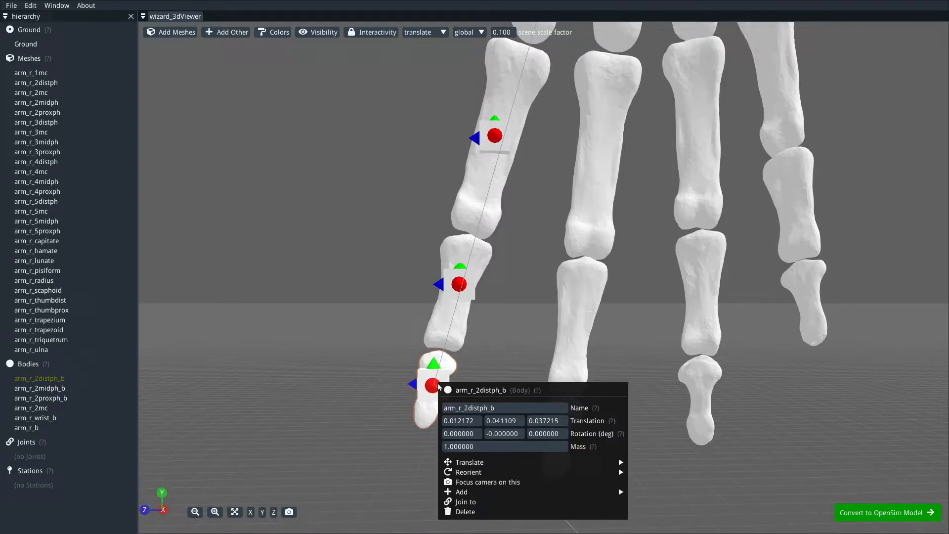
click(477, 503)
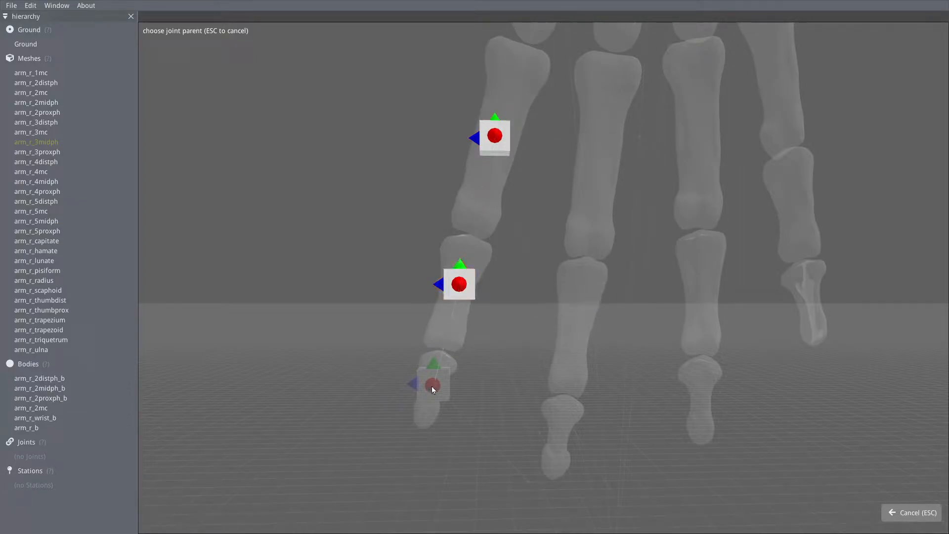
click(456, 289)
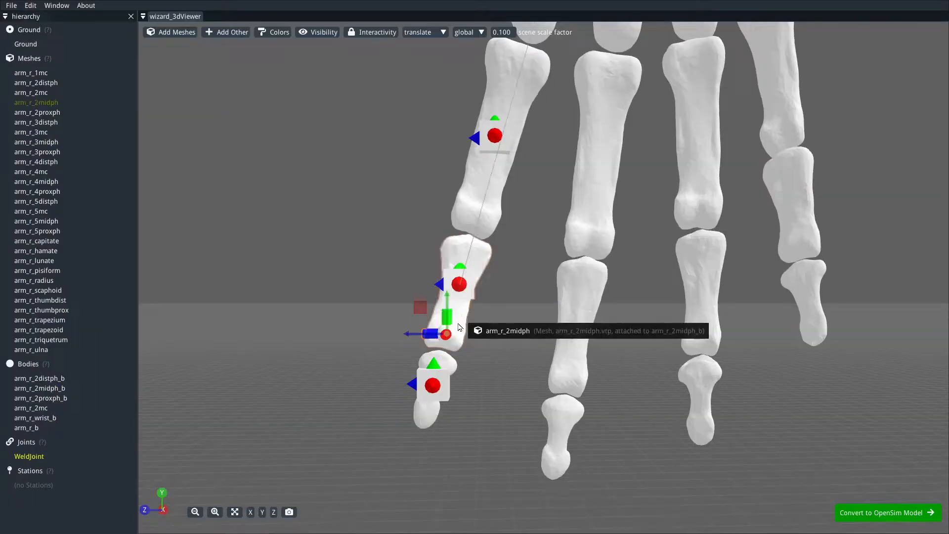
Step: Lower the new joint along Y to the gap between the distal and middle phalanges and change its type to PinJoint
drag(450, 297, 450, 312)
scroll(499, 396, up, 5)
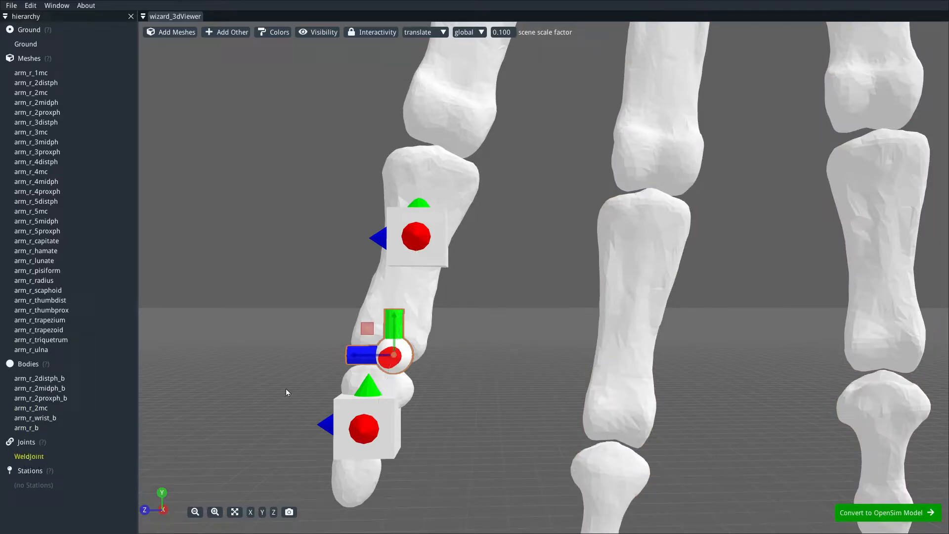
right_click(29, 458)
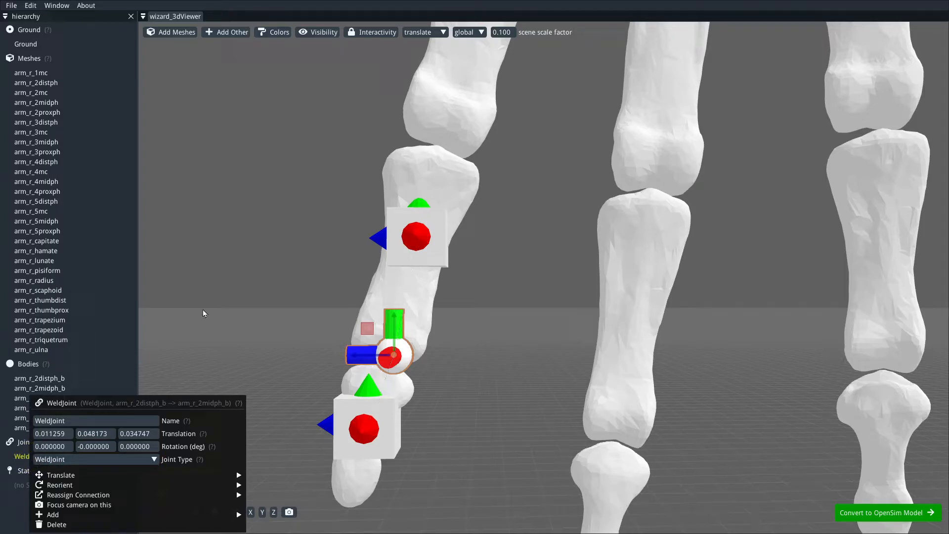
right_click(350, 361)
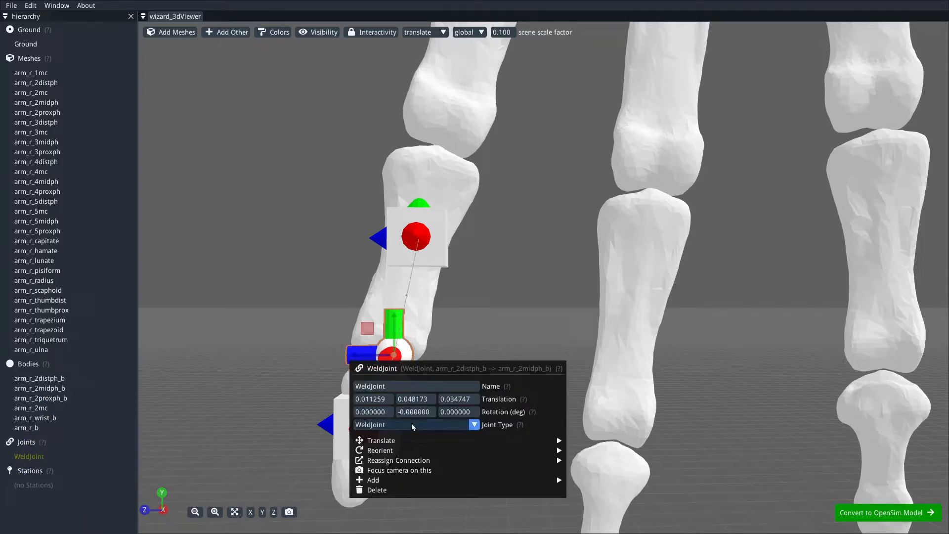
click(413, 425)
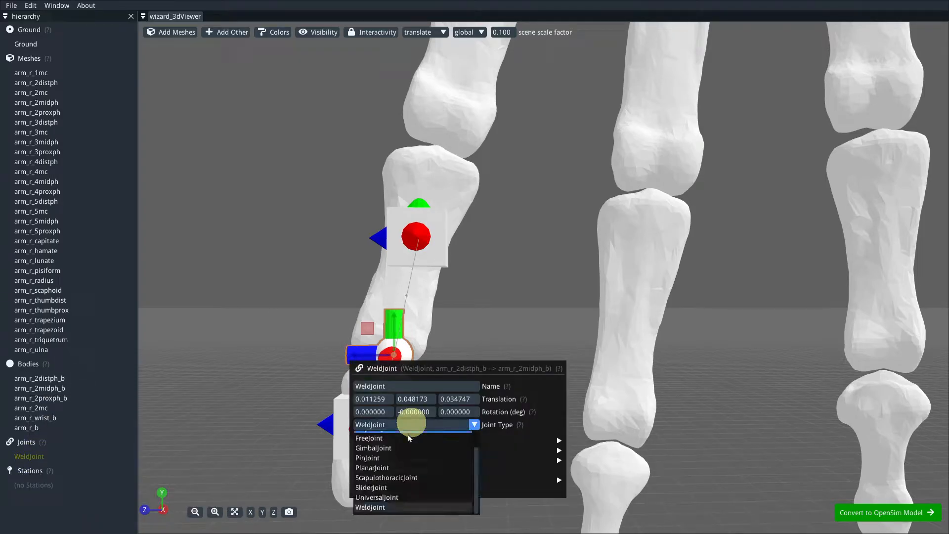
click(395, 458)
click(494, 311)
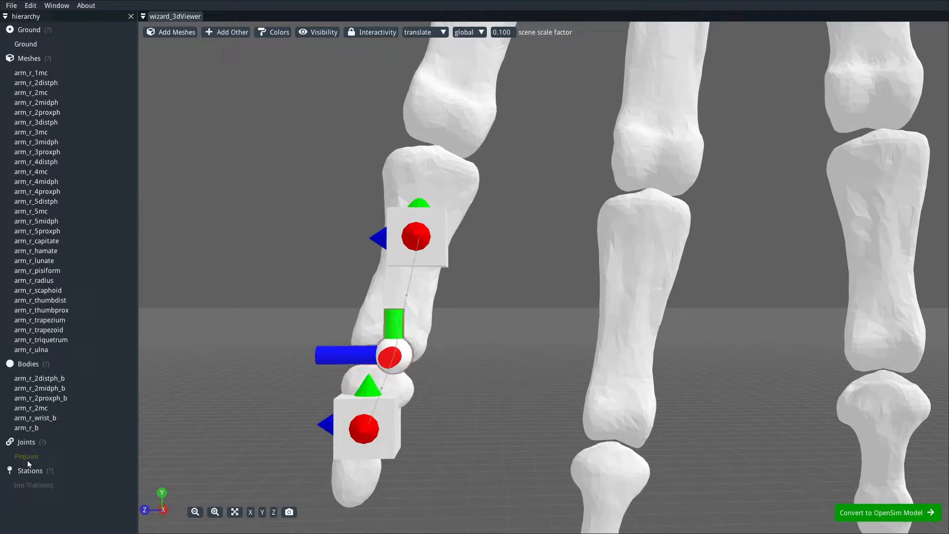
Step: Convert the scene with the fingertip pin joint to an OpenSim model and examine the index finger's frames
click(861, 513)
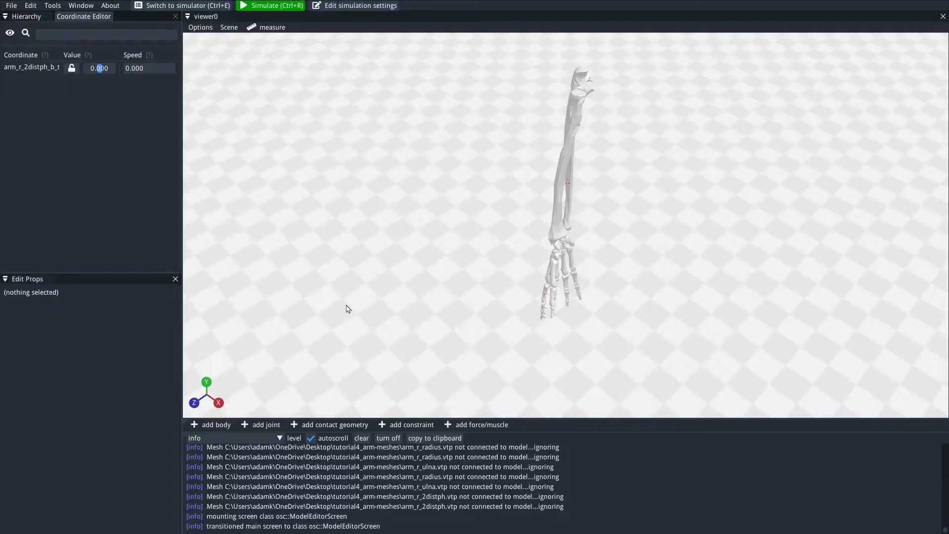
scroll(446, 323, up, 3)
drag(452, 298, 394, 283)
scroll(450, 309, up, 3)
right_drag(435, 276, 443, 202)
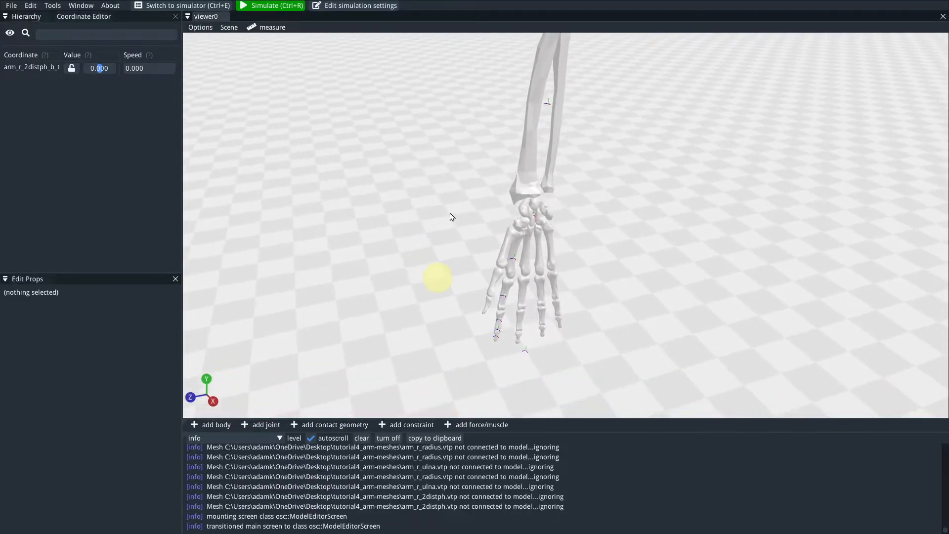
scroll(396, 257, up, 4)
scroll(395, 261, up, 2)
right_drag(407, 254, 411, 205)
scroll(413, 227, up, 4)
drag(331, 252, 332, 221)
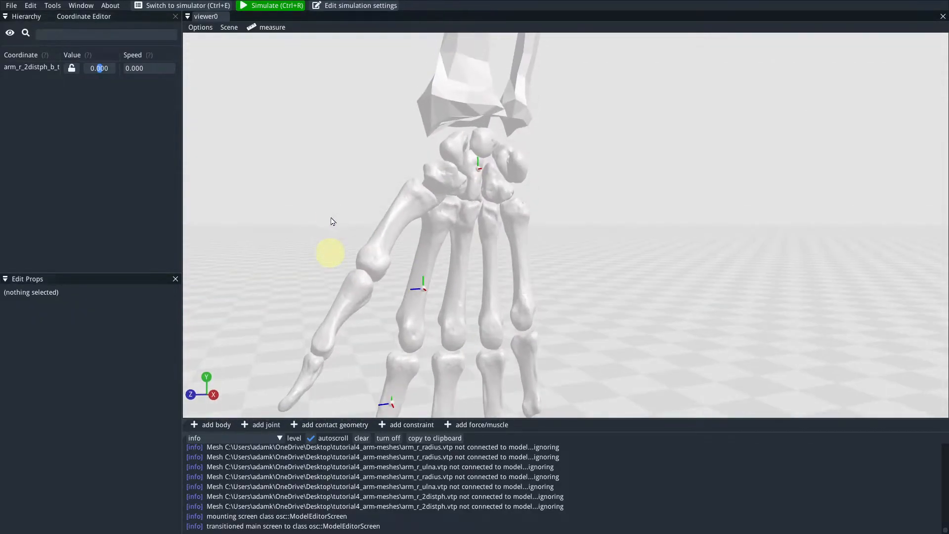
right_drag(331, 217, 369, 157)
right_drag(316, 355, 345, 285)
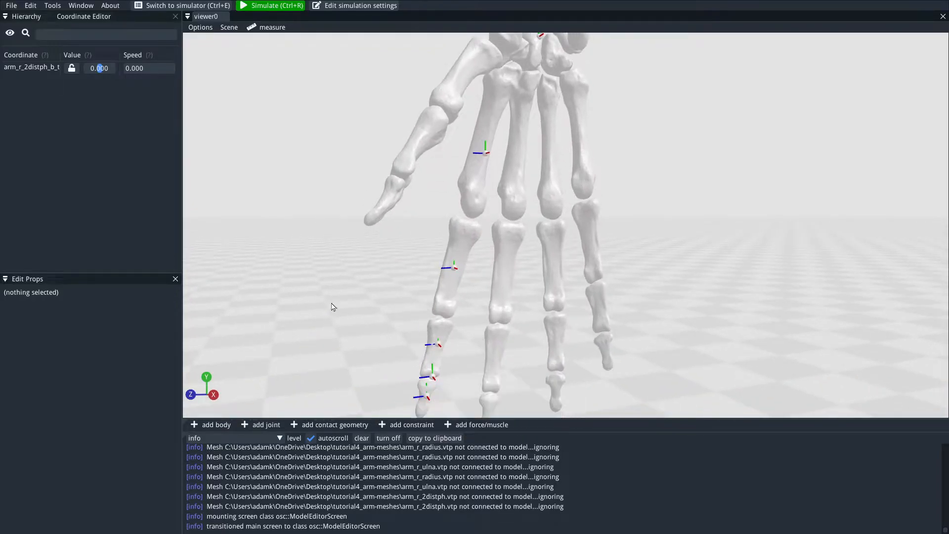
Step: Test the fingertip pin joint by rotating its arm_r_2distph_b coordinate to about 56 and back to its starting pose
drag(99, 70, 101, 73)
scroll(246, 245, up, 1)
right_drag(246, 245, 271, 148)
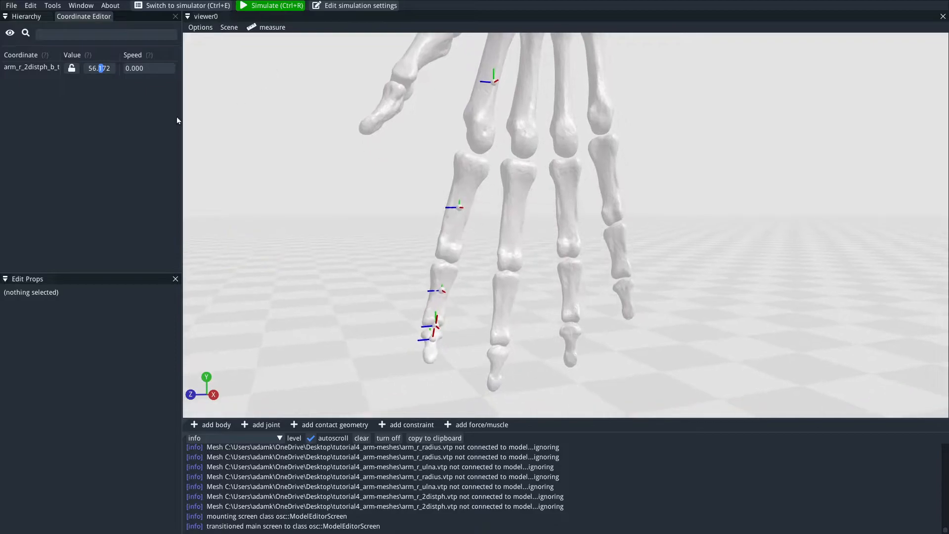
drag(92, 68, 59, 55)
Step: Back in the mesh importer, join arm_r_2midph_b to arm_r_2proxph_b and lower the joint along Y to the gap between the bones
click(11, 5)
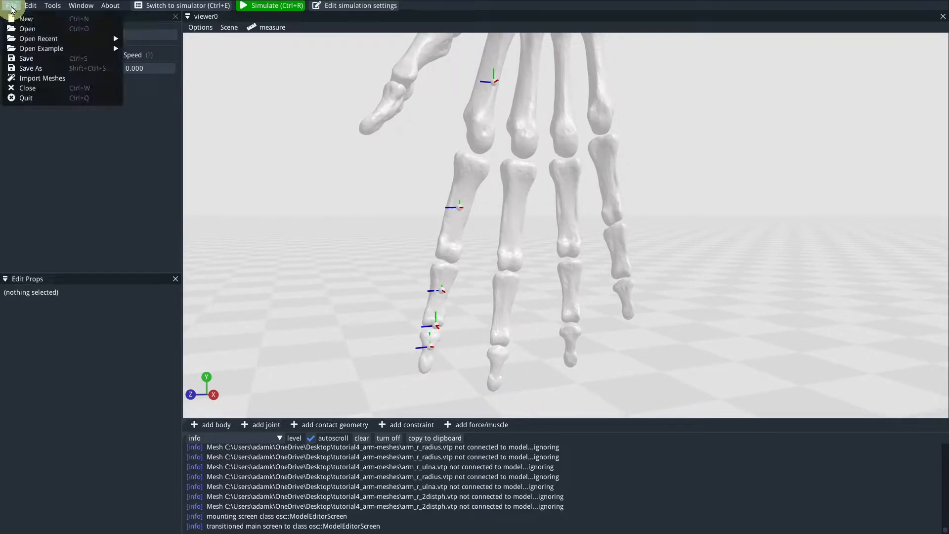
click(42, 78)
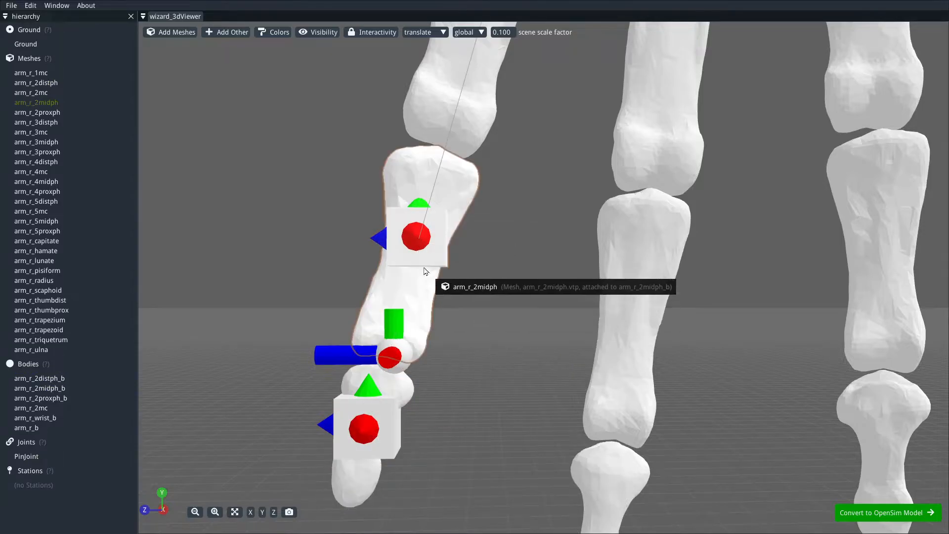
right_drag(509, 157, 453, 377)
mouse_move(515, 127)
right_down()
mouse_move(493, 252)
mouse_move(425, 297)
right_up()
right_drag(458, 159, 507, 50)
mouse_move(445, 262)
right_down()
mouse_move(525, 162)
mouse_move(496, 363)
mouse_move(452, 390)
right_up()
right_drag(469, 278, 502, 323)
scroll(479, 337, down, 1)
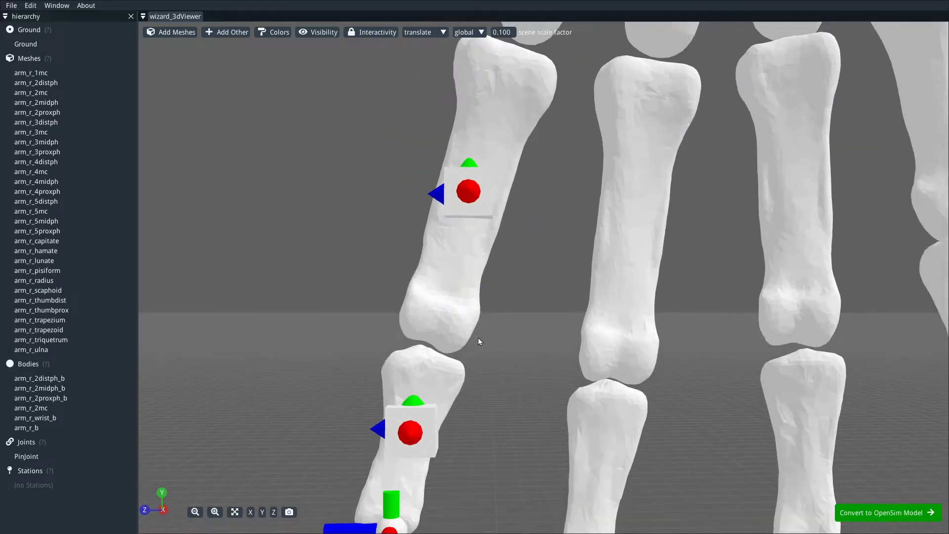
right_click(410, 432)
click(479, 510)
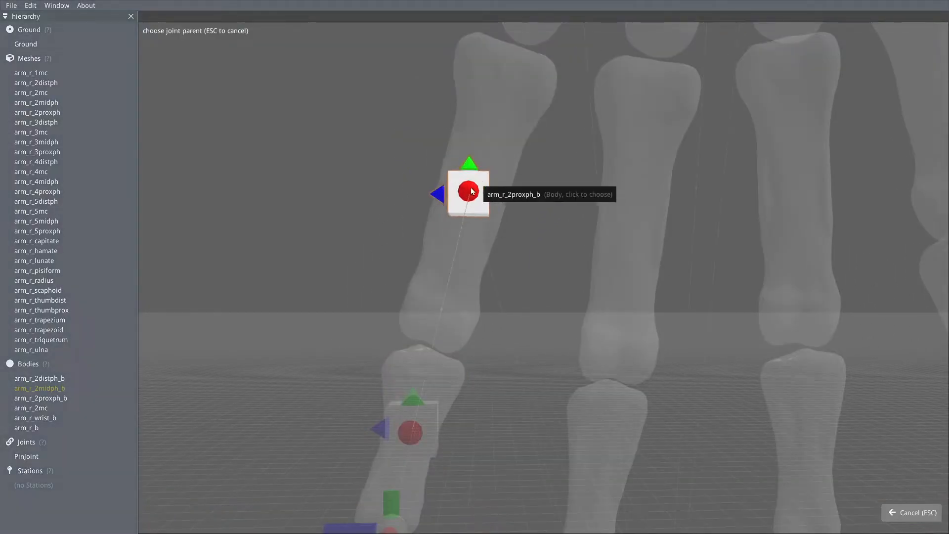
click(467, 188)
drag(442, 281, 443, 317)
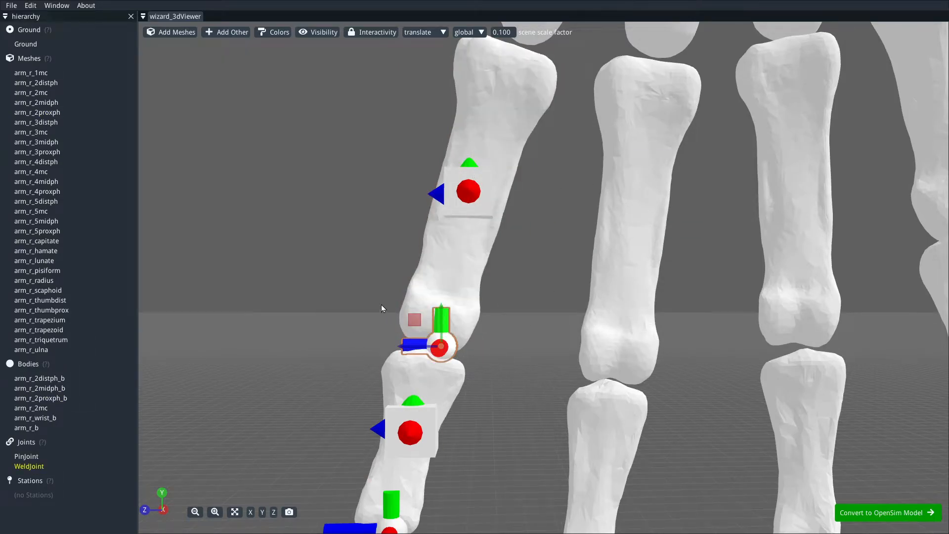
Step: Join the index finger's proximal body arm_r_2proxph_b to the metacarpal body arm_r_2mc as its joint parent
right_drag(529, 256, 447, 476)
right_click(410, 396)
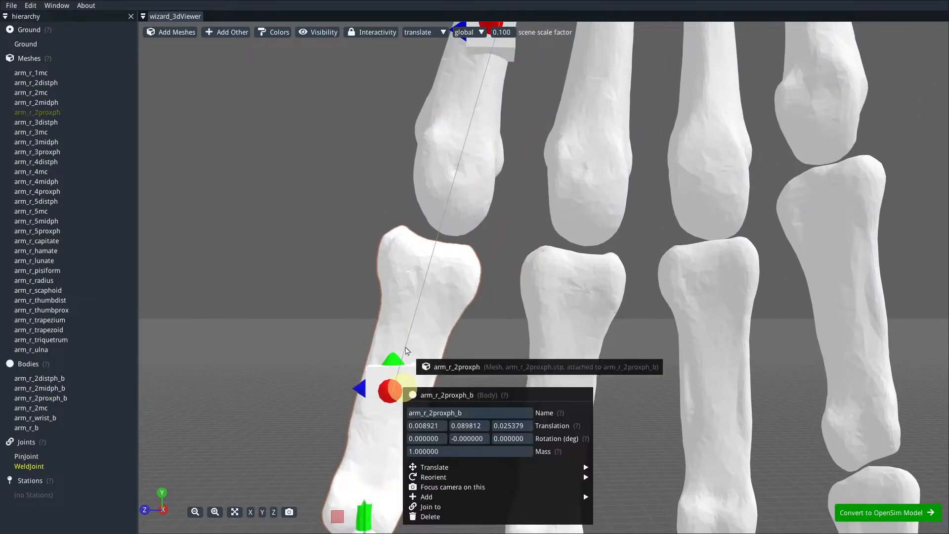
click(498, 261)
scroll(495, 267, down, 3)
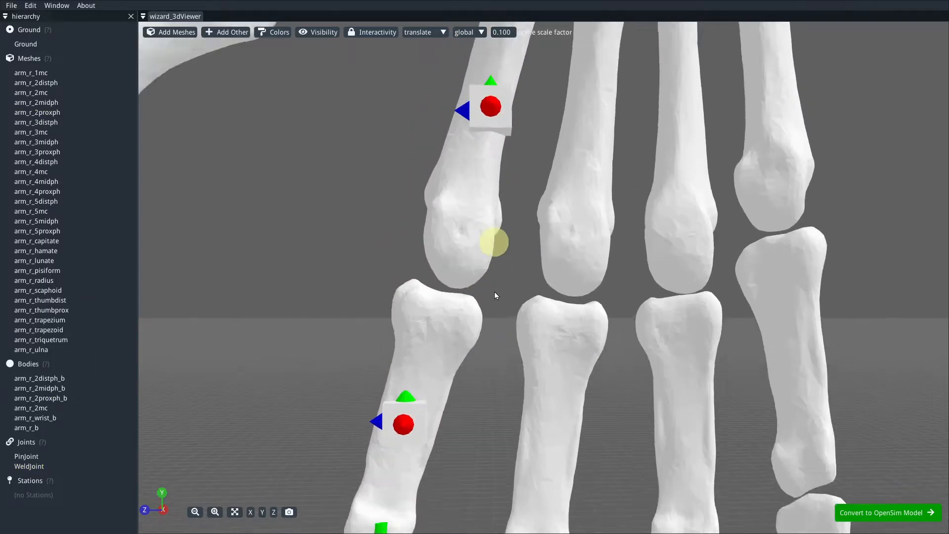
right_drag(509, 258, 488, 331)
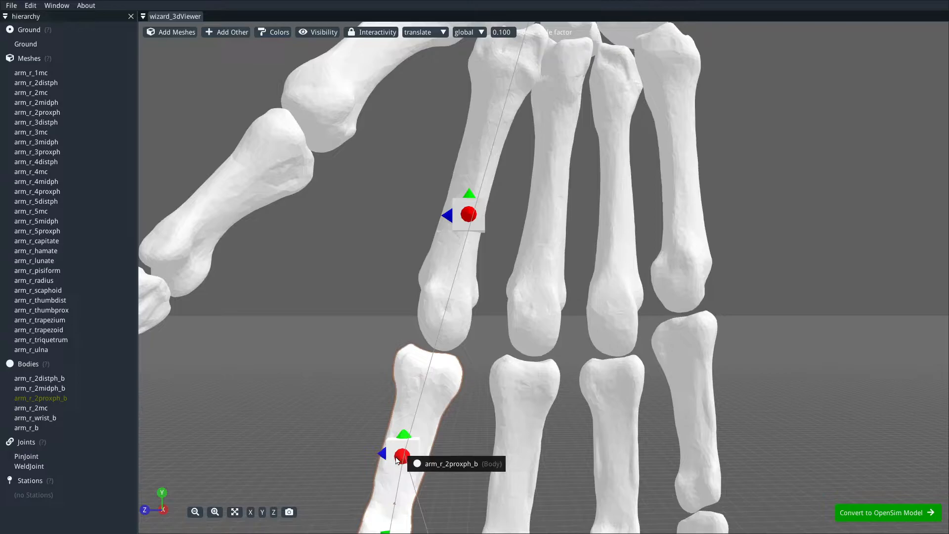
key(j)
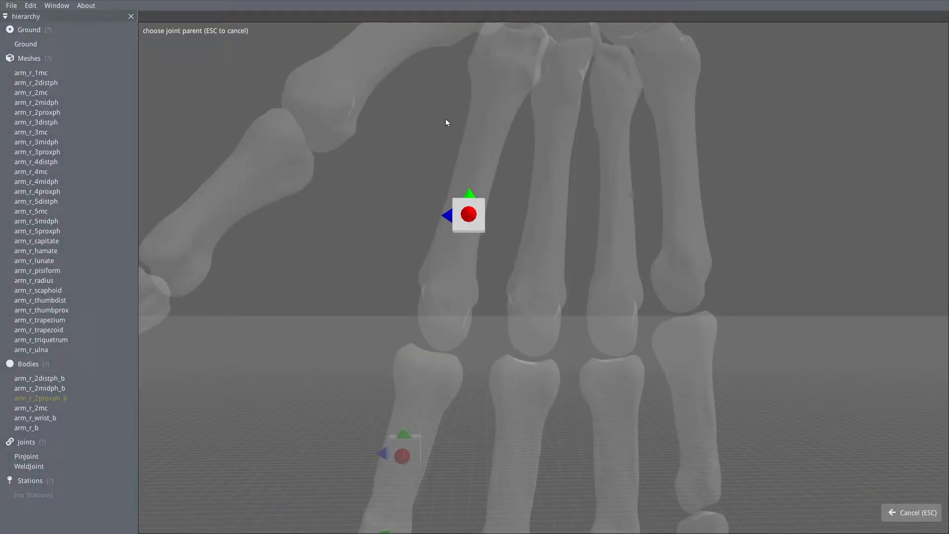
click(469, 215)
Step: Join arm_r_2mc to arm_r_wrist_b, and arm_r_wrist_b to the forearm body arm_r_b
mouse_move(509, 204)
right_down()
mouse_move(508, 277)
mouse_move(434, 396)
right_up()
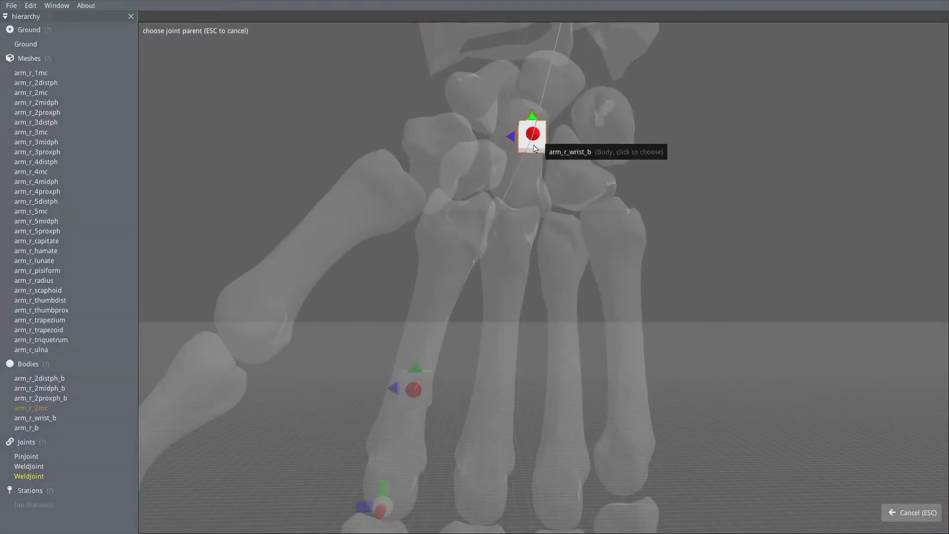
click(533, 135)
right_drag(730, 150, 662, 511)
scroll(678, 206, down, 7)
right_drag(677, 173, 618, 347)
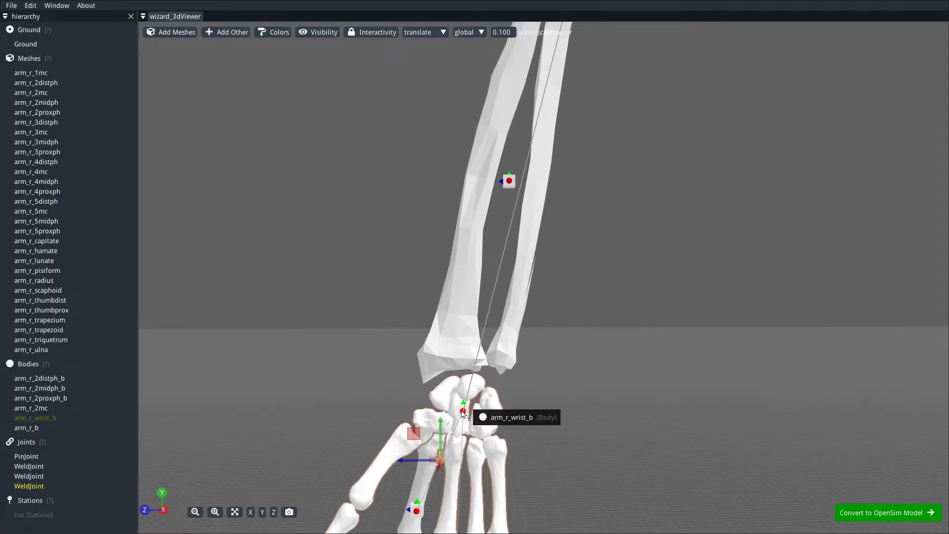
key(j)
click(512, 180)
Step: Examine the joints along the index finger, metacarpal and wrist, check the fingertip PinJoint's properties and clear the selection
right_drag(645, 395, 666, 203)
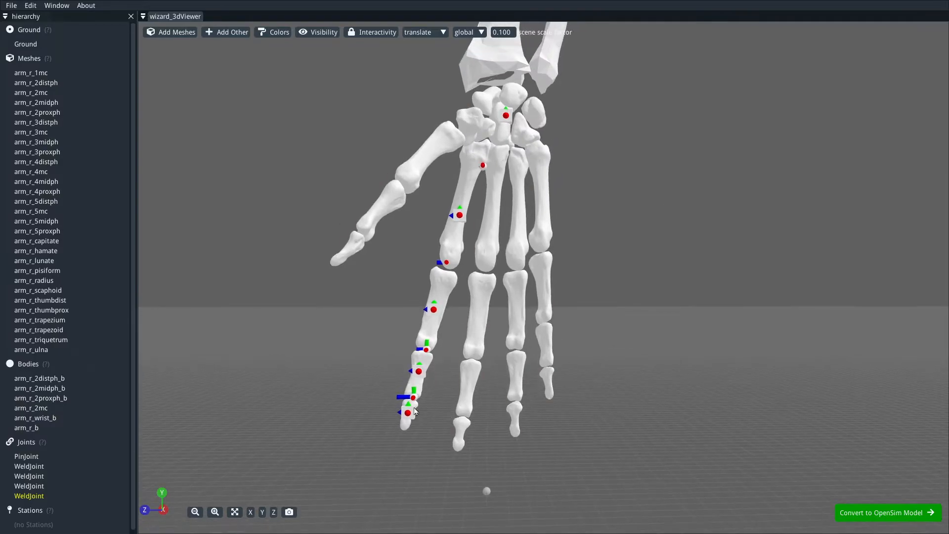
scroll(275, 362, up, 4)
mouse_move(269, 360)
right_down()
mouse_move(313, 291)
mouse_move(354, 262)
right_up()
scroll(355, 266, up, 6)
right_drag(416, 268, 428, 239)
right_drag(423, 275, 426, 339)
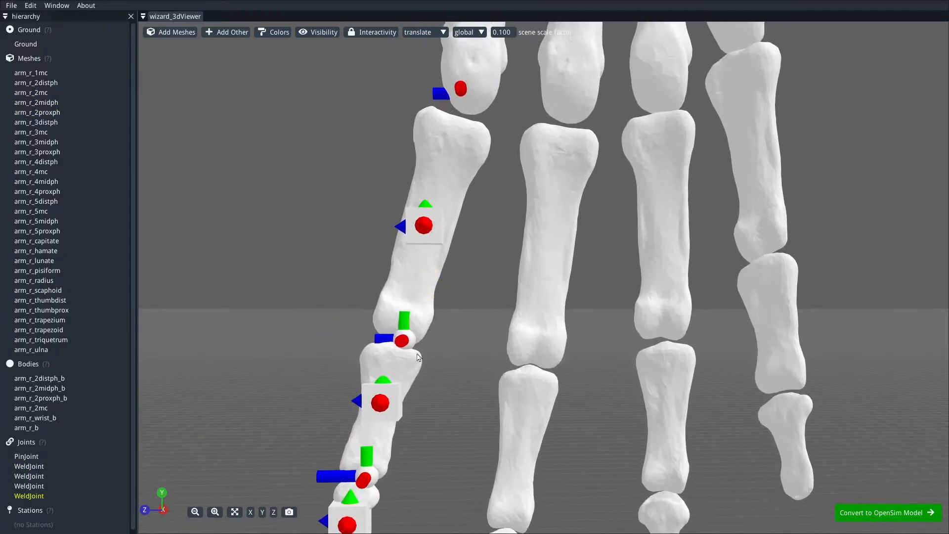
right_drag(452, 255, 411, 392)
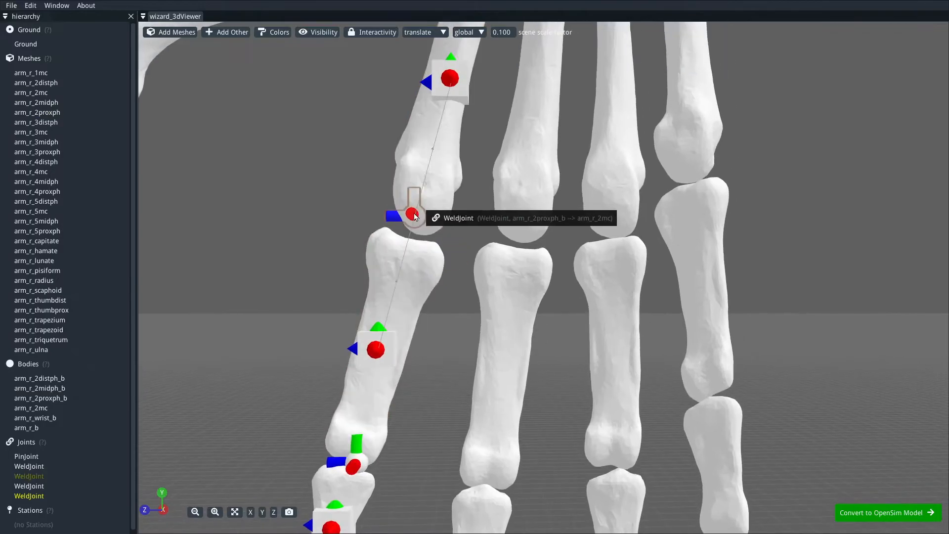
right_drag(457, 166, 416, 329)
right_drag(441, 200, 390, 322)
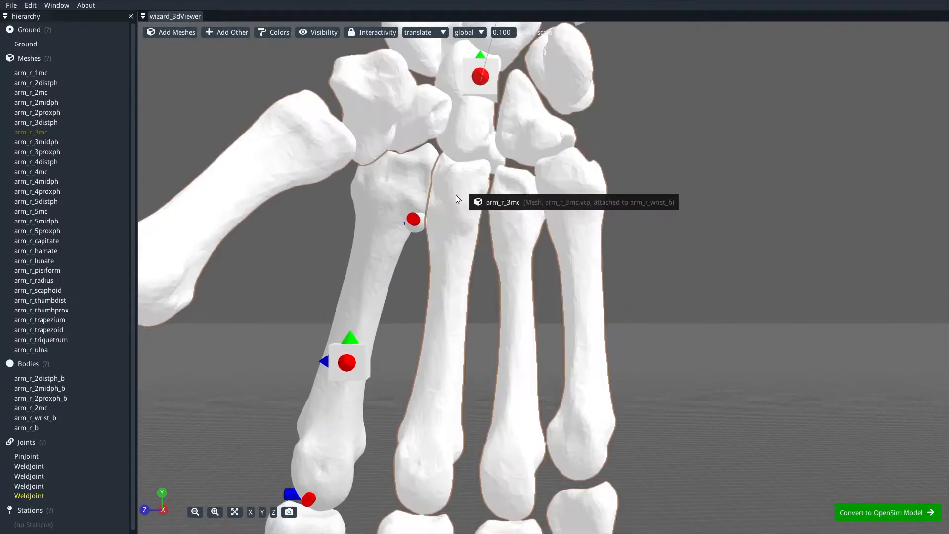
right_drag(418, 235, 377, 353)
scroll(514, 188, down, 6)
right_drag(581, 159, 553, 322)
right_drag(513, 170, 470, 378)
right_drag(489, 142, 408, 296)
scroll(465, 322, down, 3)
mouse_move(553, 389)
right_down()
mouse_move(600, 207)
mouse_move(660, 341)
mouse_move(699, 303)
mouse_move(537, 325)
right_up()
scroll(495, 331, up, 3)
right_drag(452, 359, 483, 300)
scroll(450, 321, up, 7)
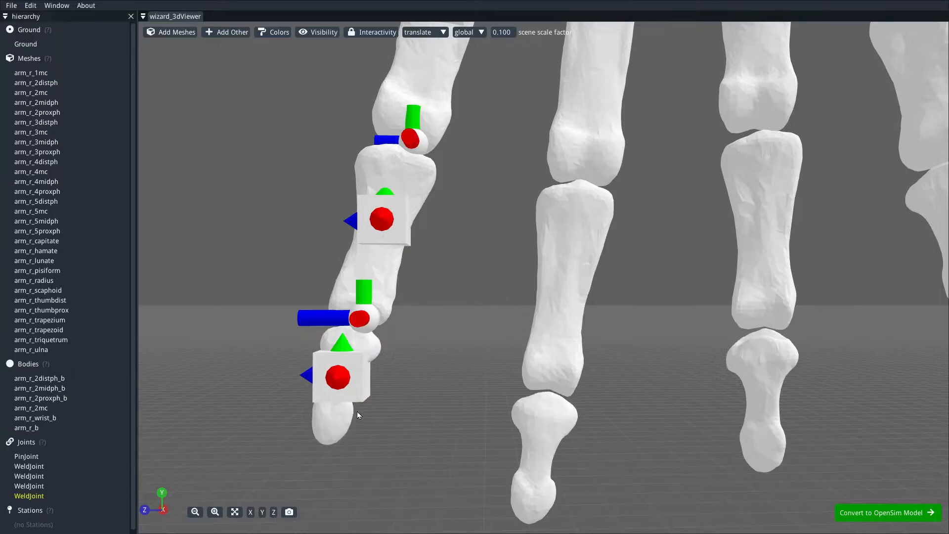
right_click(364, 322)
click(247, 381)
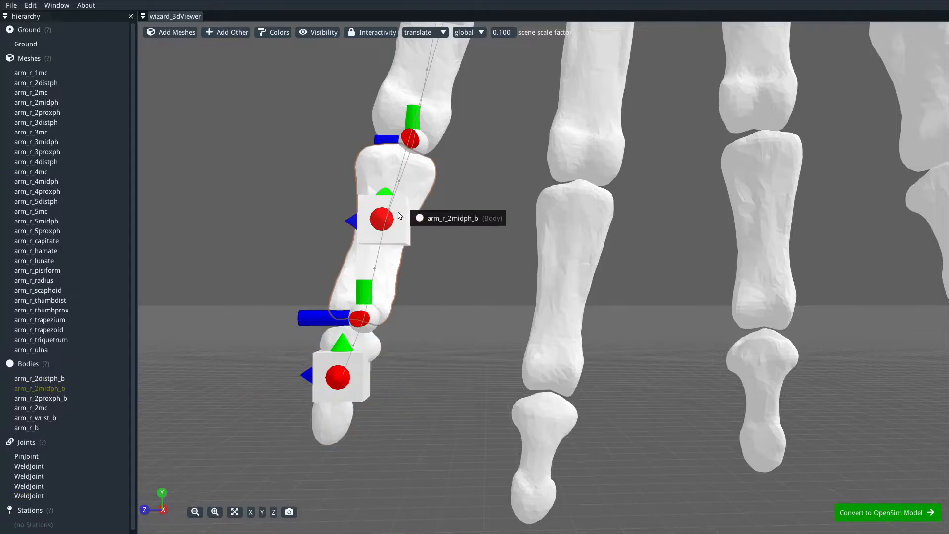
Step: Rename the fingertip's pin joint between the distal and middle bodies to arm_r_2distph_to_2midph
right_click(369, 327)
click(262, 355)
right_click(361, 379)
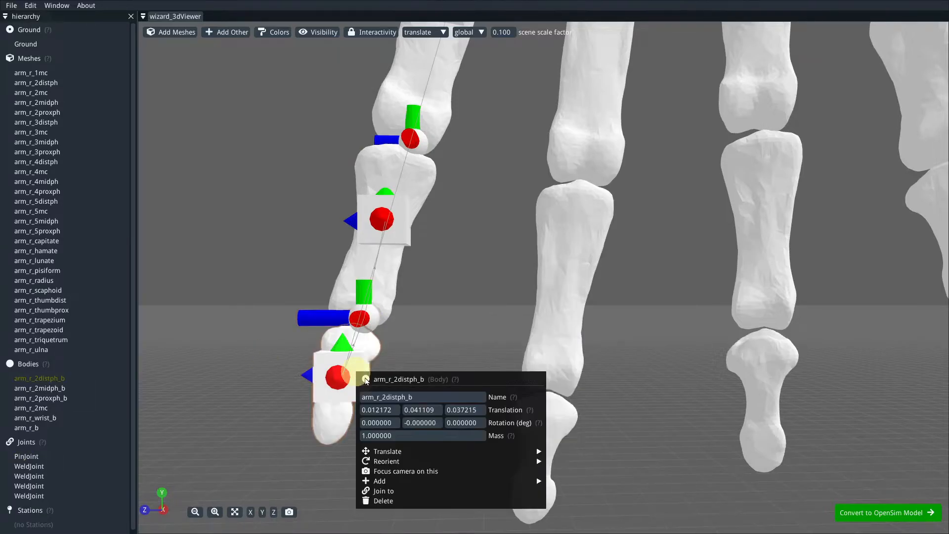
double_click(418, 395)
key(ctrl+c)
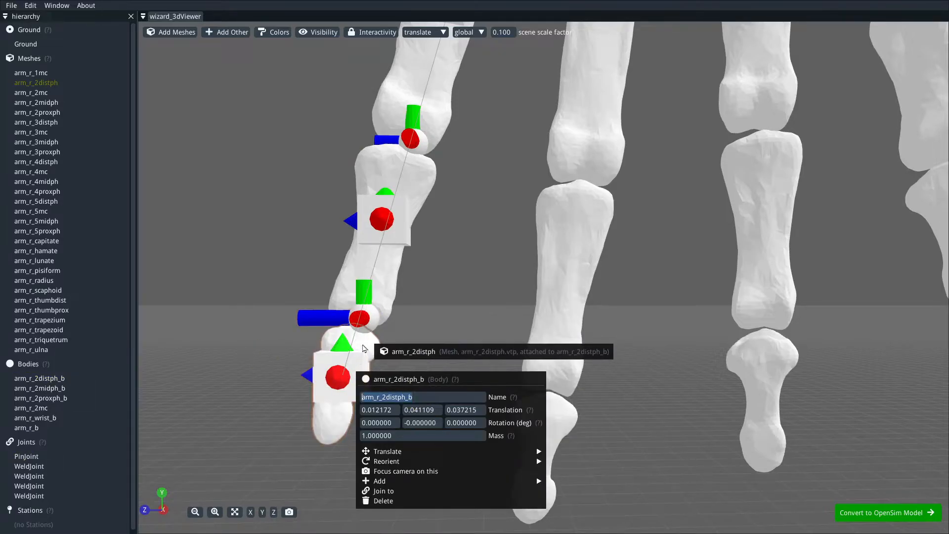
right_click(368, 324)
double_click(394, 342)
key(ctrl+v)
key(BackSpace)
text(_)
key(BackSpace)
text(to_2midph)
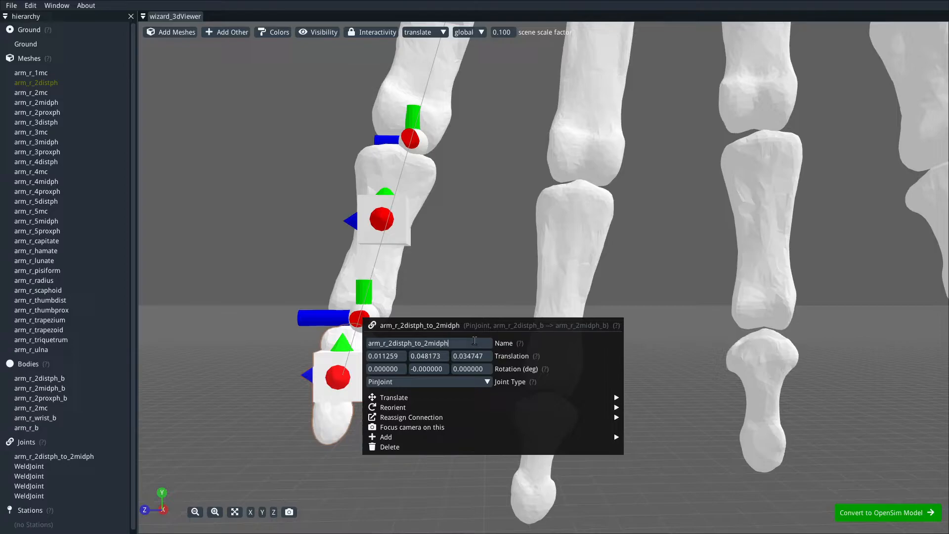
key(Escape)
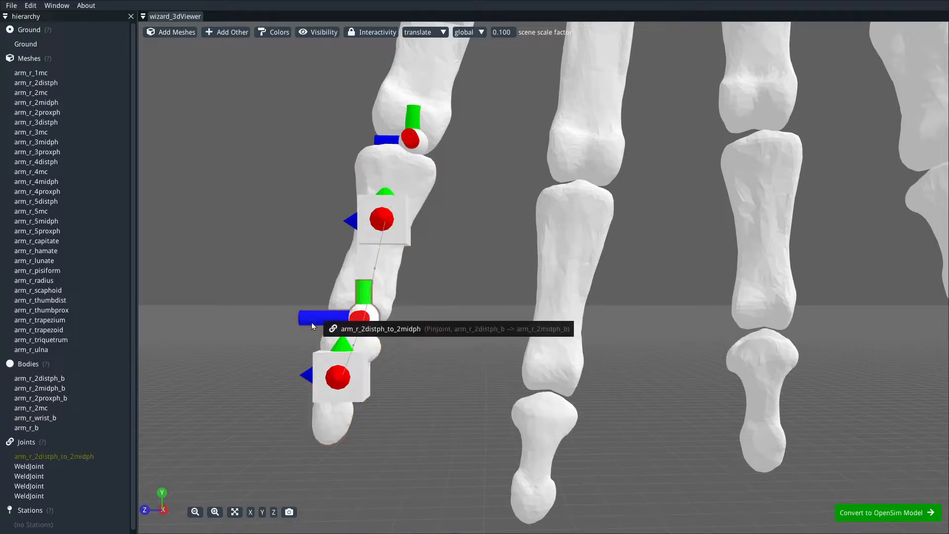
Step: Rename the joint between arm_r_2midph_b and arm_r_2proxph_b to arm_r_2midph_to_2proxph
right_click(391, 210)
click(444, 234)
key(ctrl+a)
key(ctrl+c)
click(508, 148)
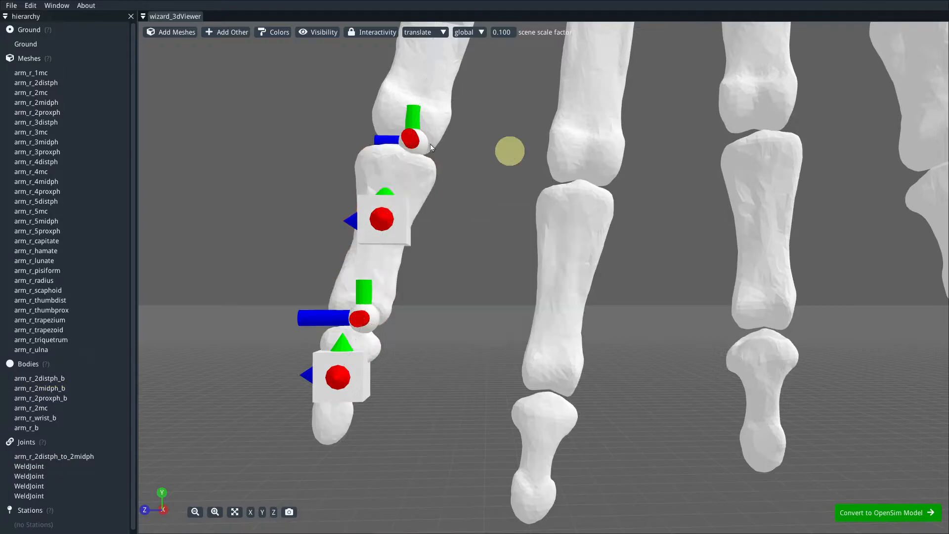
right_click(411, 140)
click(455, 166)
key(ctrl+v)
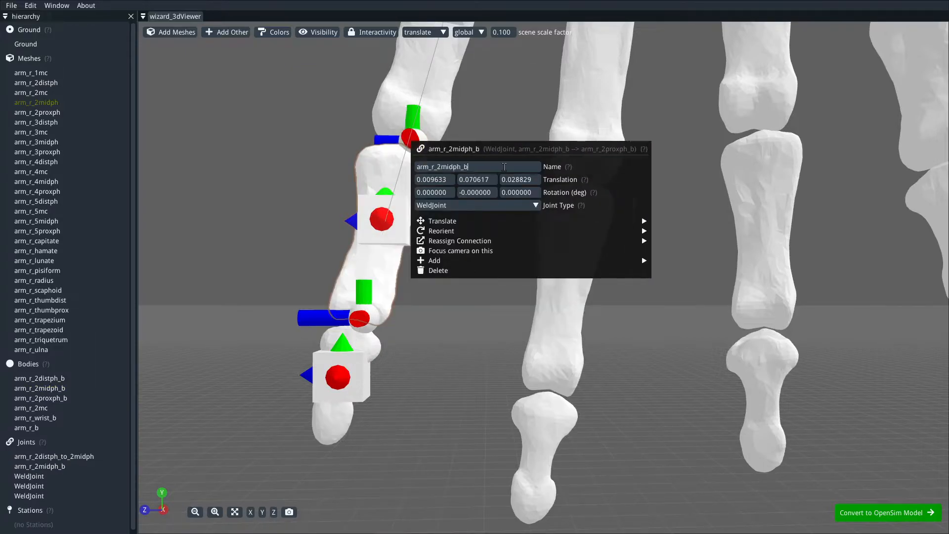
key(BackSpace)
text(to_2proxph)
key(Return)
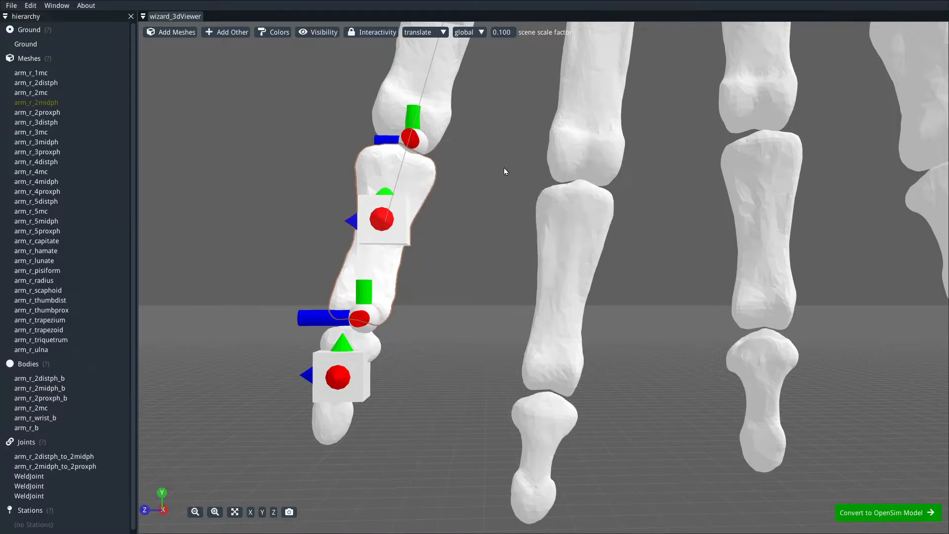
Step: Rename the joint between arm_r_2proxph_b and the metacarpal body to arm_r_2proxph_to_2mc
drag(512, 147, 520, 165)
right_drag(504, 153, 479, 294)
scroll(509, 196, down, 8)
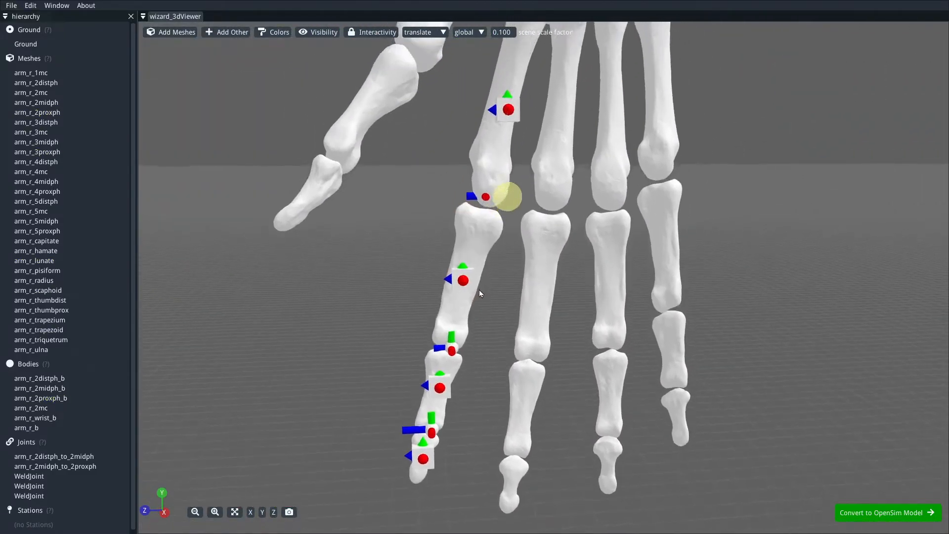
right_click(464, 280)
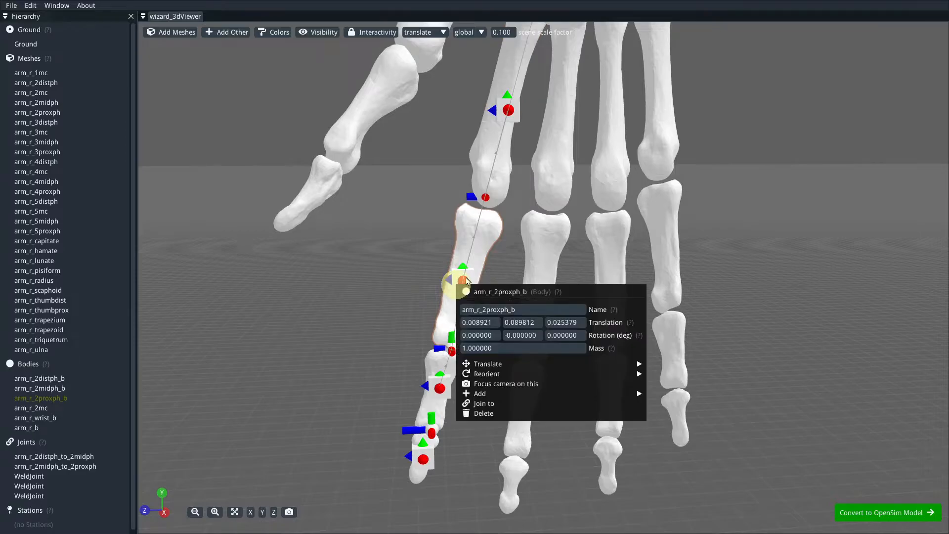
right_click(470, 277)
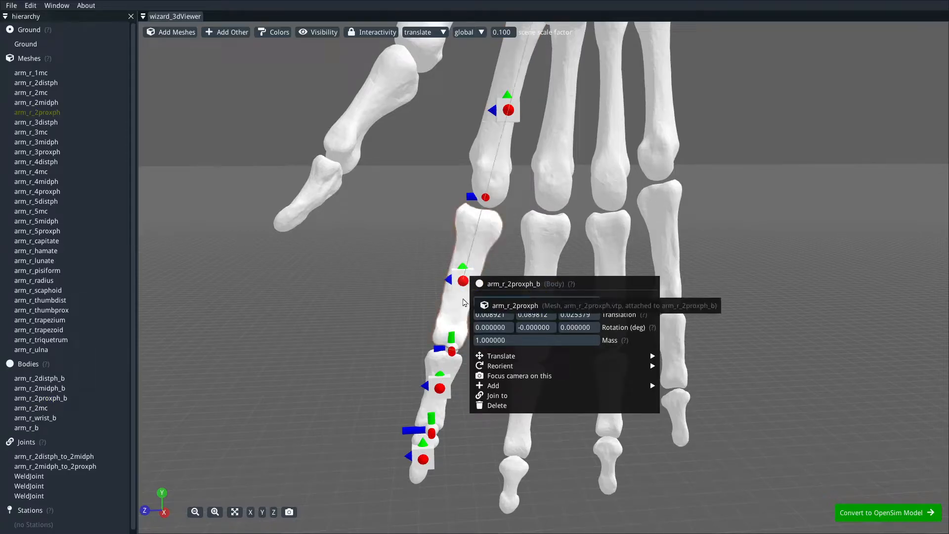
click(392, 234)
right_click(467, 196)
drag(517, 218, 464, 219)
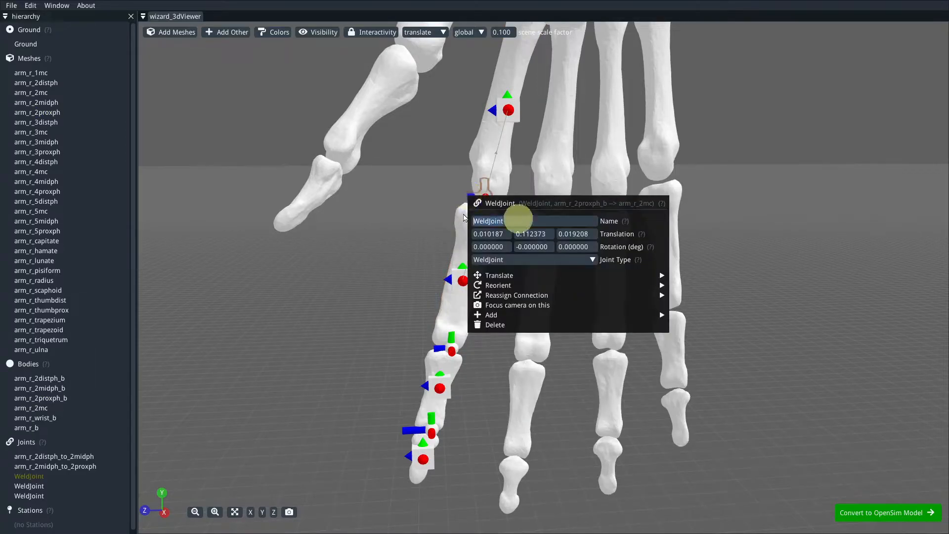
text(arm_r_2proxph_b)
key(BackSpace)
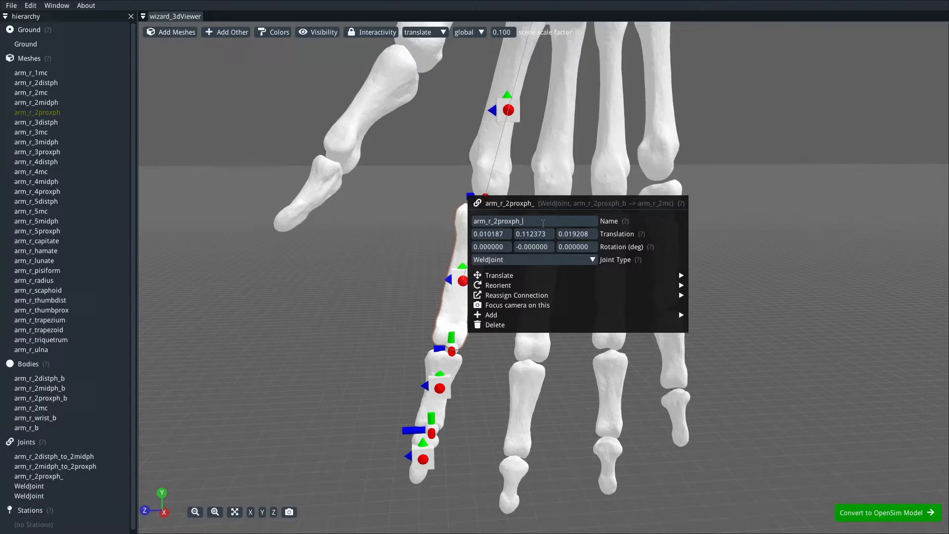
text(to_)
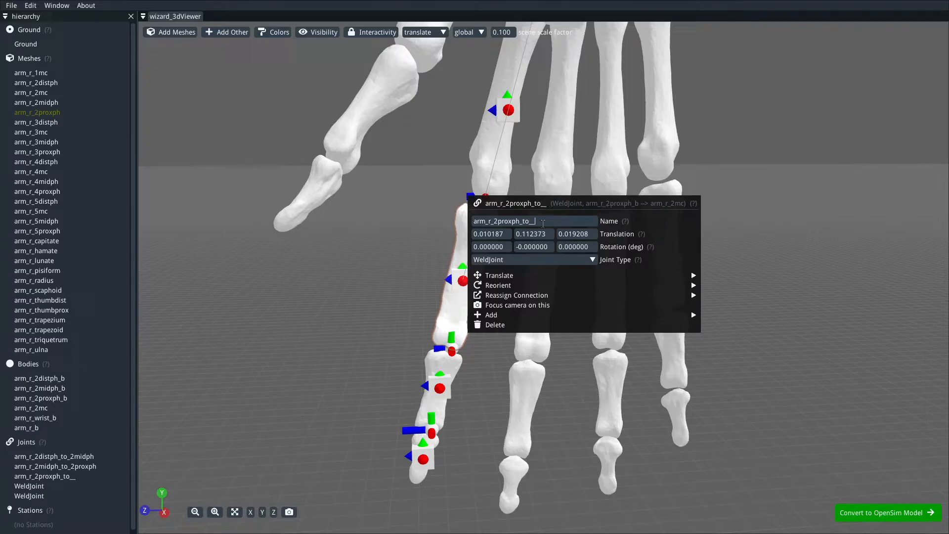
text(2nc)
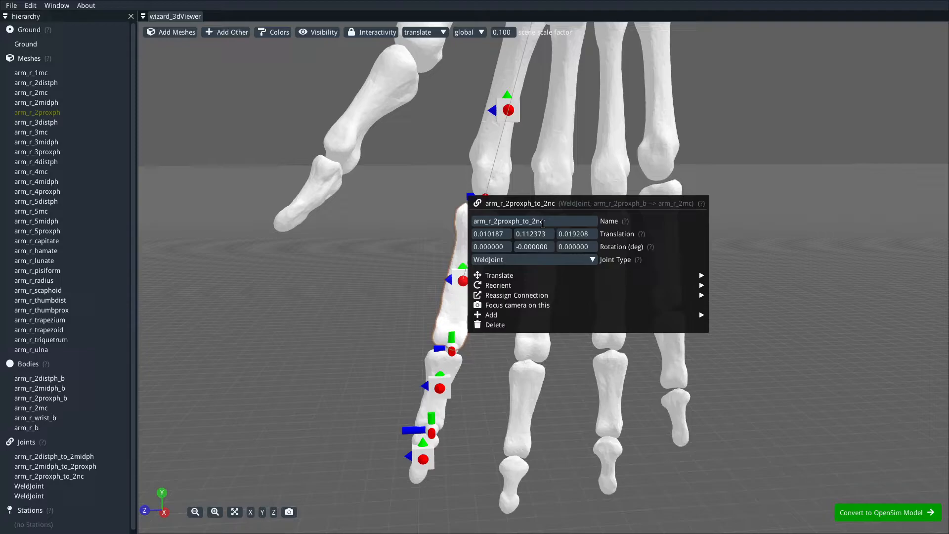
key(Return)
Step: Make the meshes semi-transparent by setting their colour's alpha to 110, and turn off interactivity for meshes
right_drag(429, 211, 362, 396)
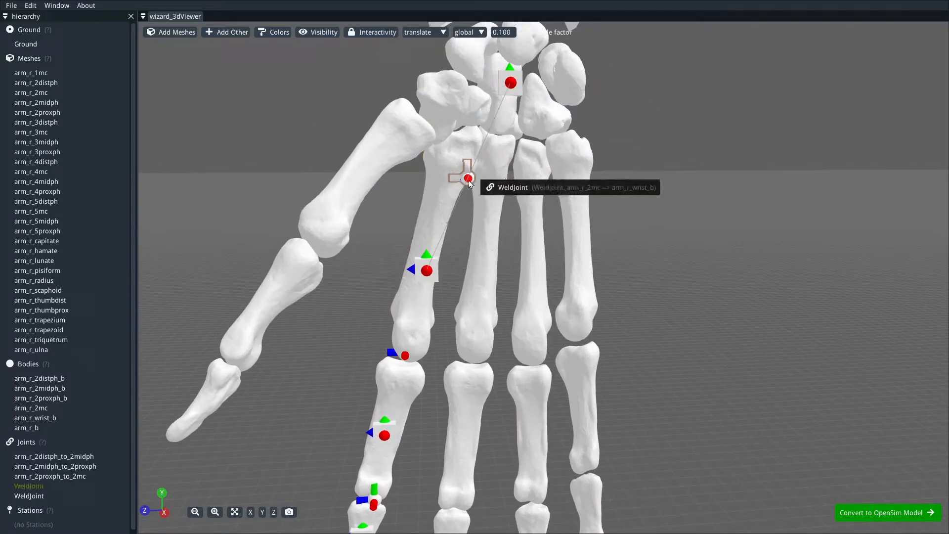
right_drag(465, 219, 462, 212)
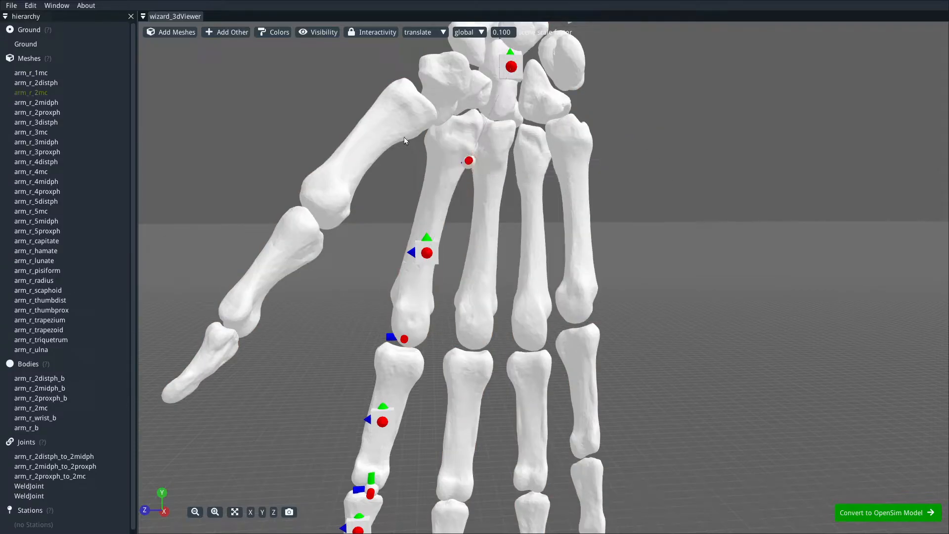
click(318, 32)
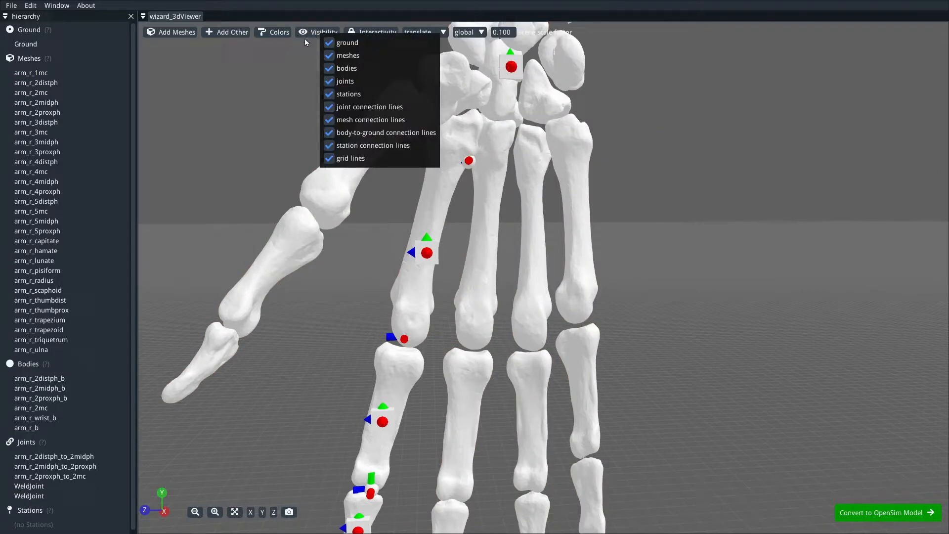
click(270, 32)
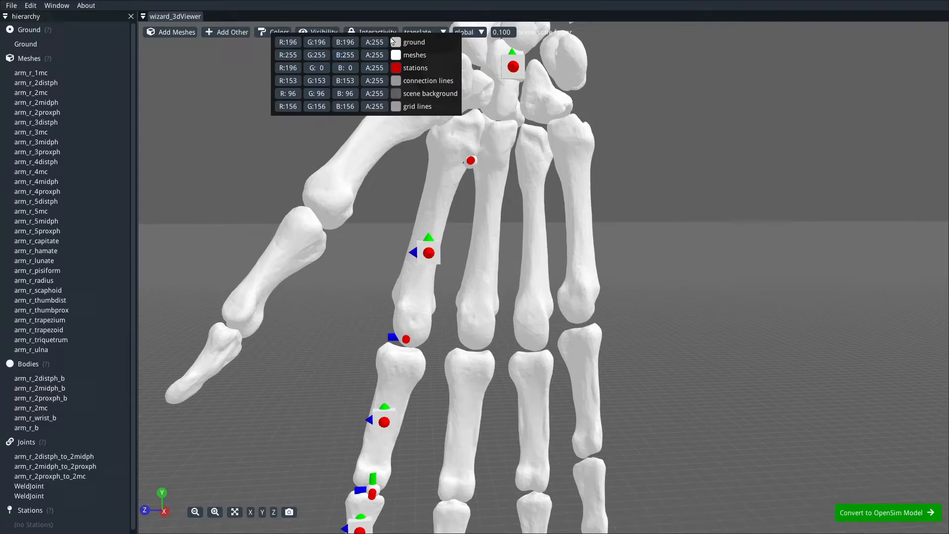
drag(378, 57, 310, 58)
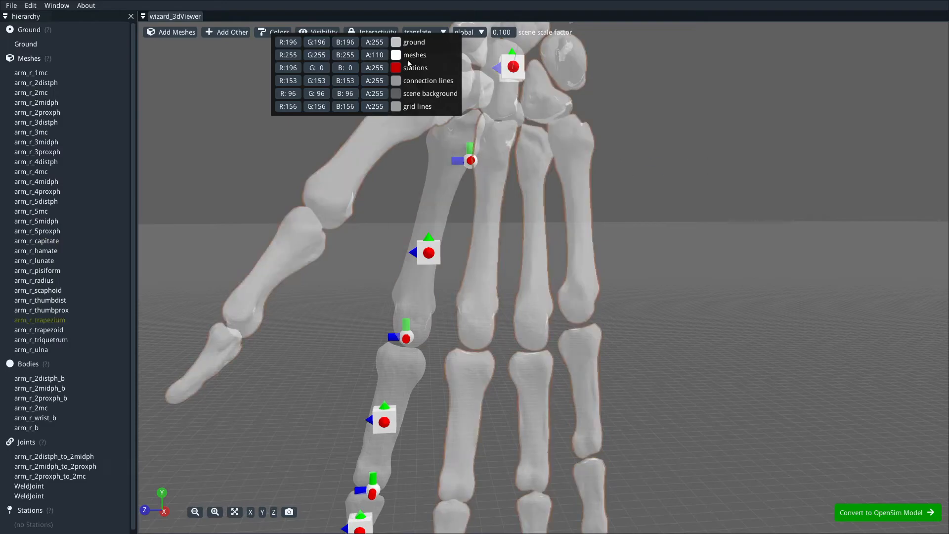
click(366, 31)
click(374, 32)
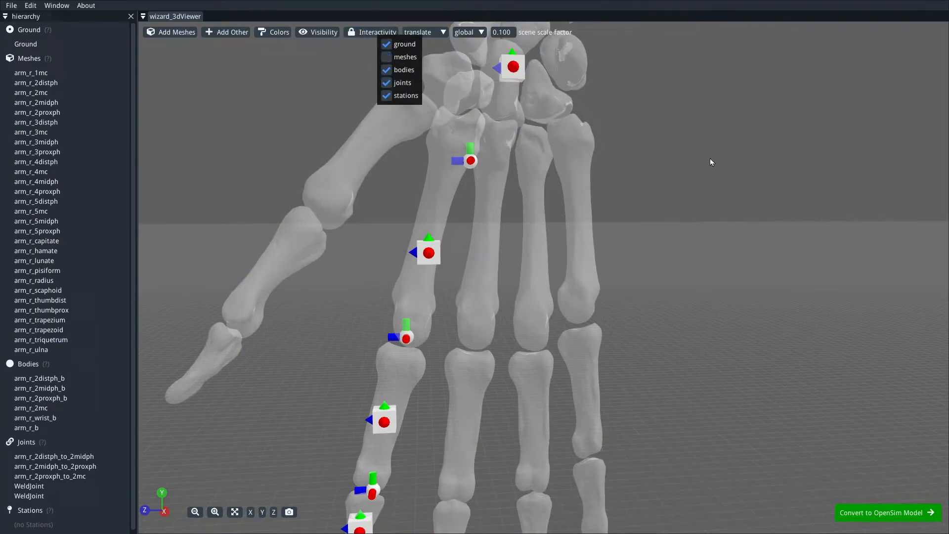
click(710, 157)
Step: Rename the joint between the metacarpal body arm_r_2mc and the wrist body to arm_r_2mc_to_wrist
click(469, 163)
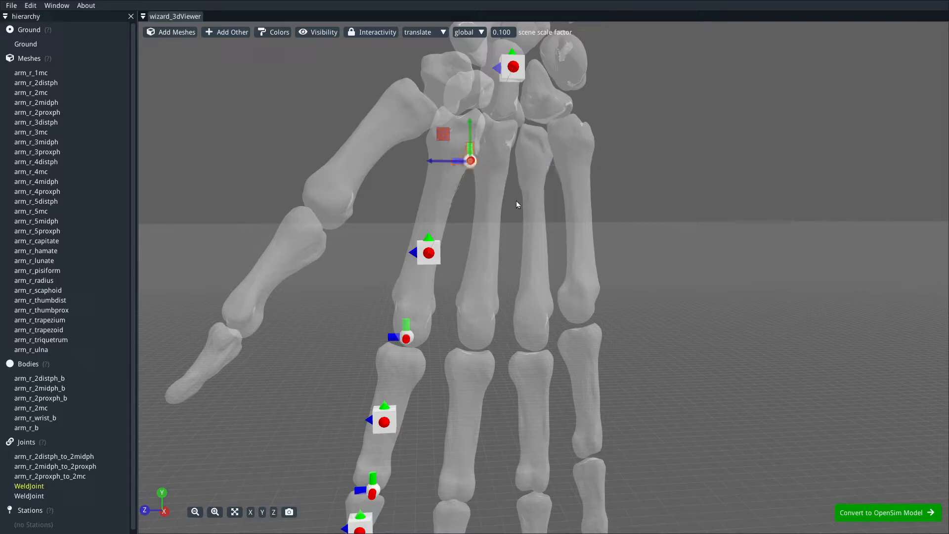
right_click(469, 164)
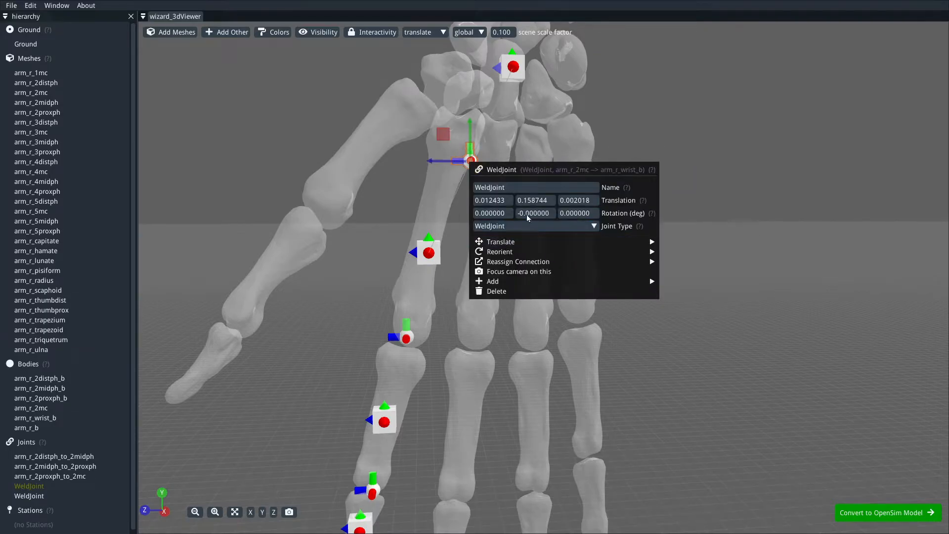
right_click(437, 258)
double_click(473, 277)
key(ctrl+c)
click(364, 262)
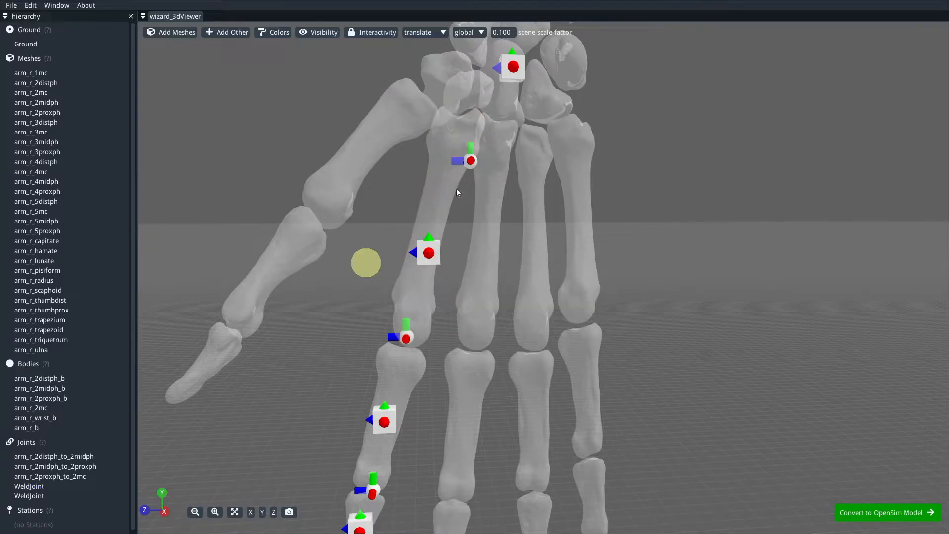
right_click(469, 160)
double_click(509, 186)
key(ctrl+v)
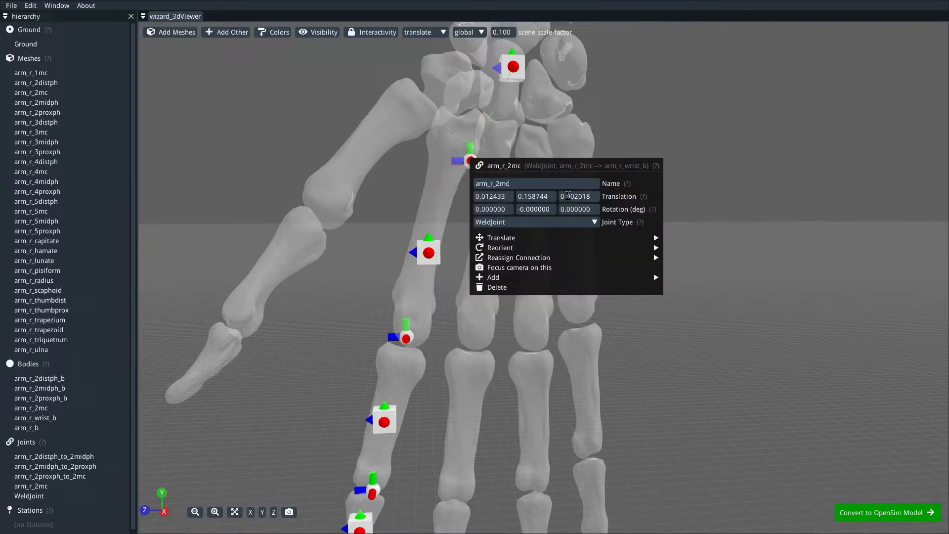
text(_to)
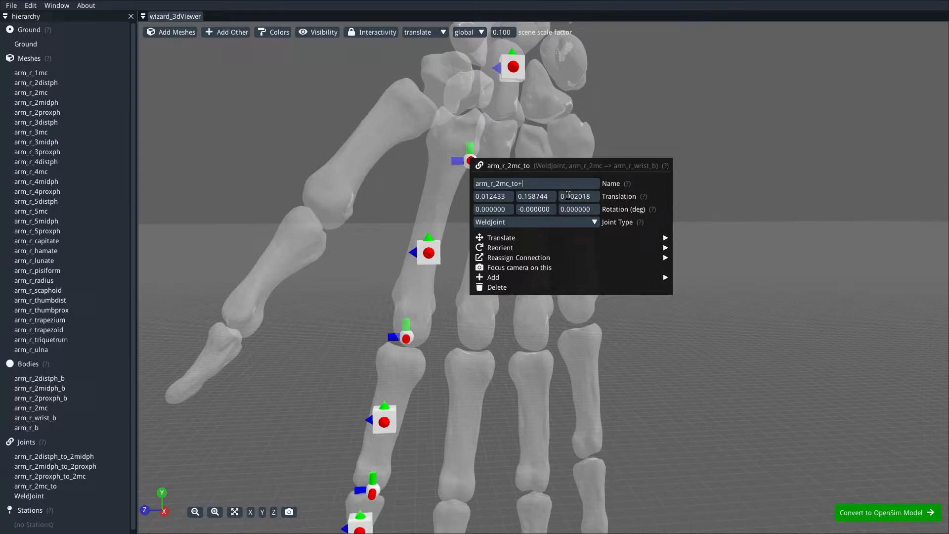
text(_wir)
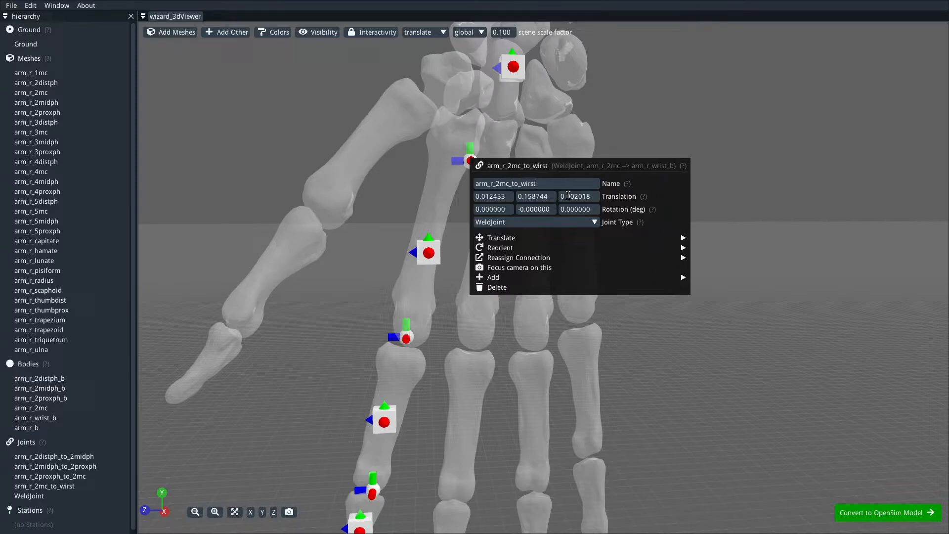
text(st)
key(Escape)
Step: Rename the joint between the wrist body arm_r_wrist_b and the forearm body to arm_r_wrist_to_arm
right_drag(649, 93, 643, 297)
scroll(645, 235, down, 7)
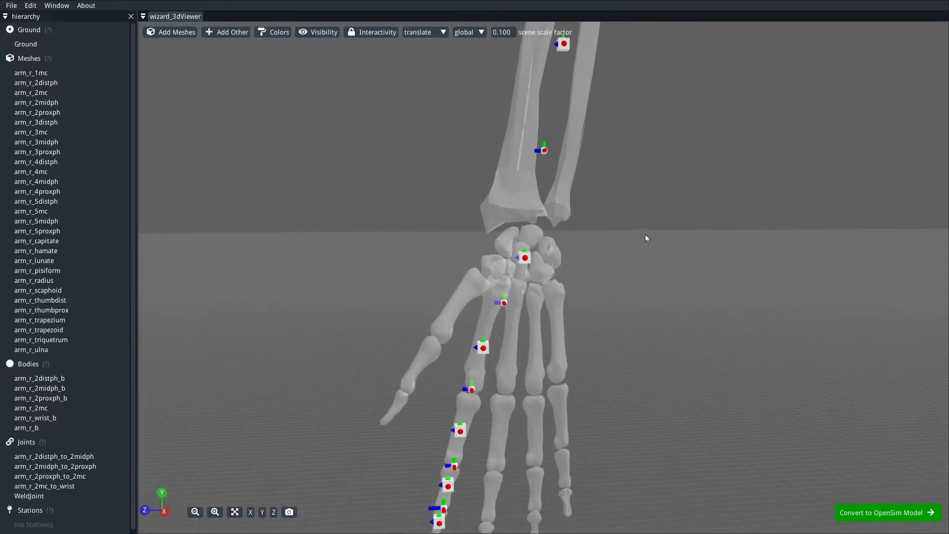
scroll(645, 234, up, 2)
right_drag(645, 233, 628, 321)
click(515, 186)
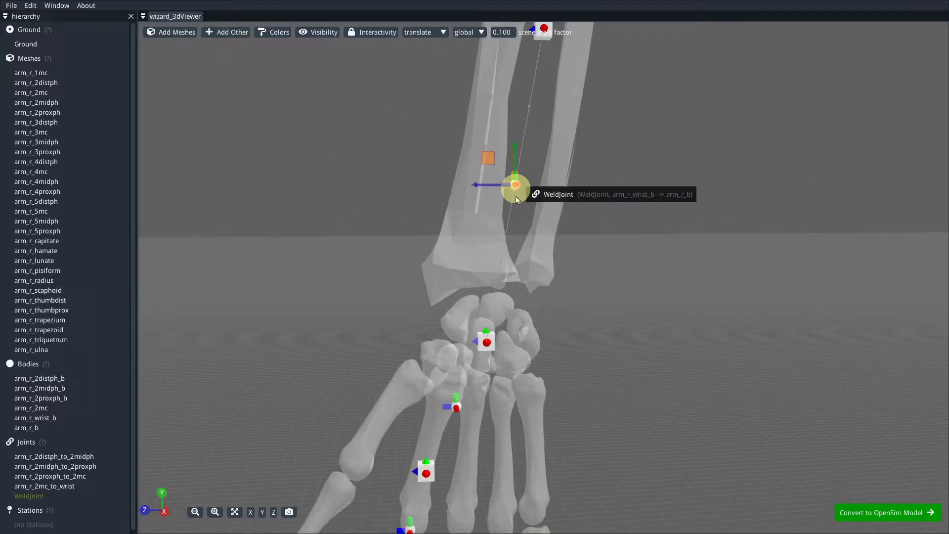
right_click(491, 345)
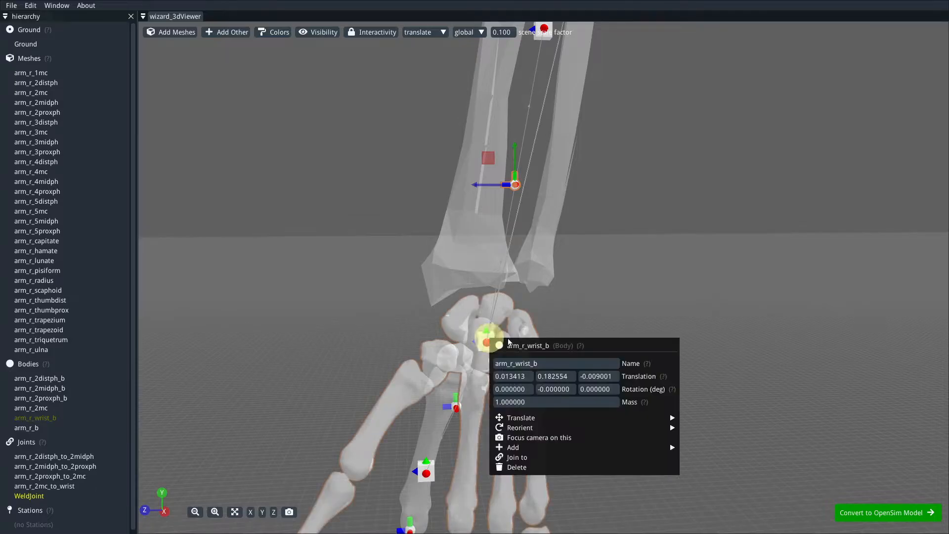
double_click(539, 363)
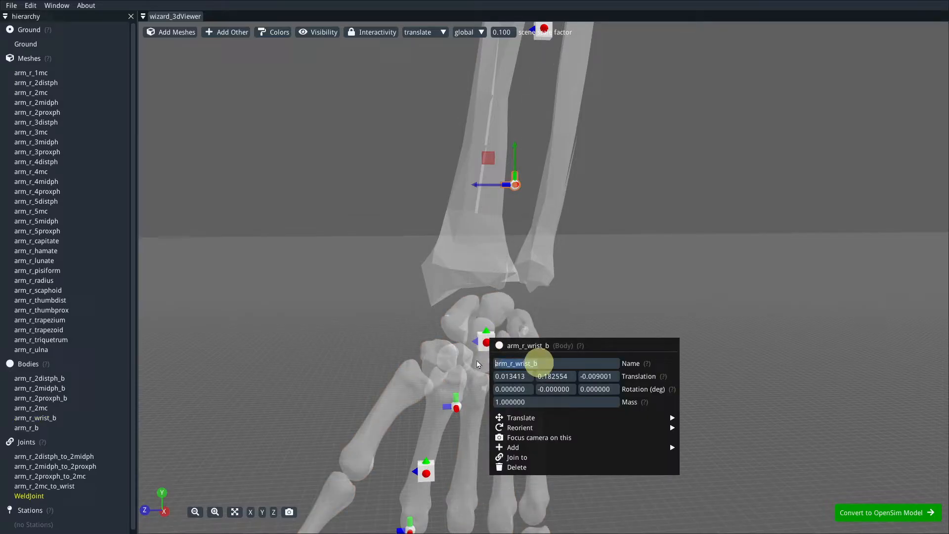
right_click(516, 185)
click(547, 211)
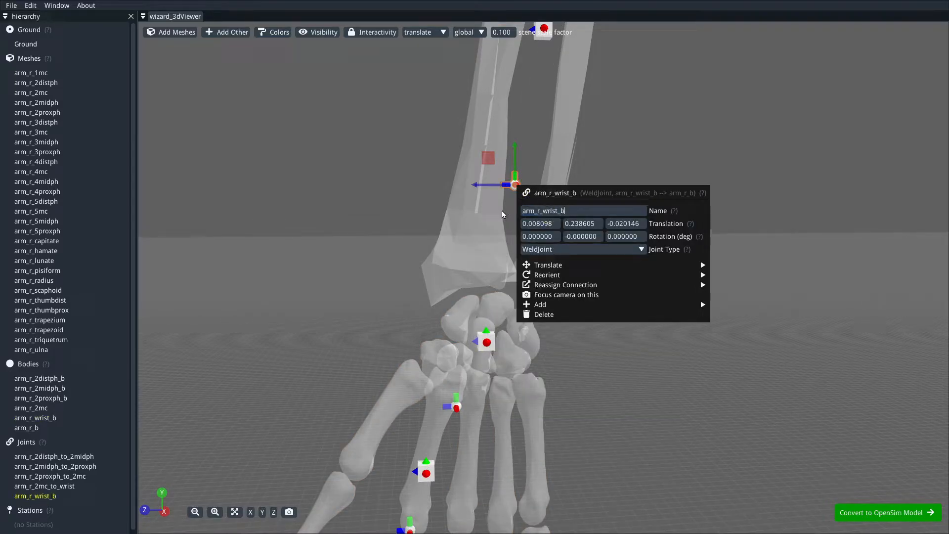
key(BackSpace)
text(t)
text(o_arm)
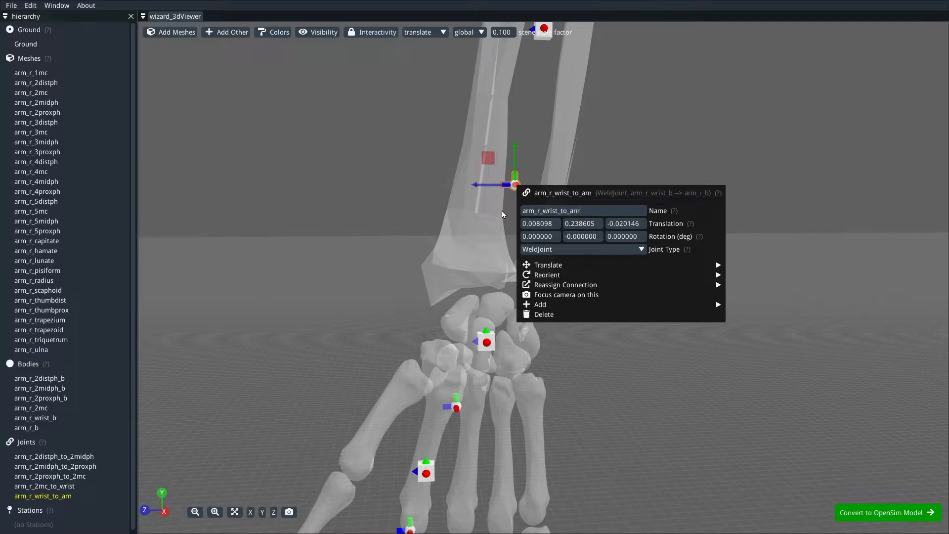
key(Escape)
Step: Look over the named joints along the hand and forearm, and check the properties of the forearm body arm_r_b
drag(663, 165, 641, 287)
drag(609, 247, 599, 307)
mouse_move(607, 343)
mouse_down()
mouse_move(613, 284)
mouse_move(599, 331)
mouse_up()
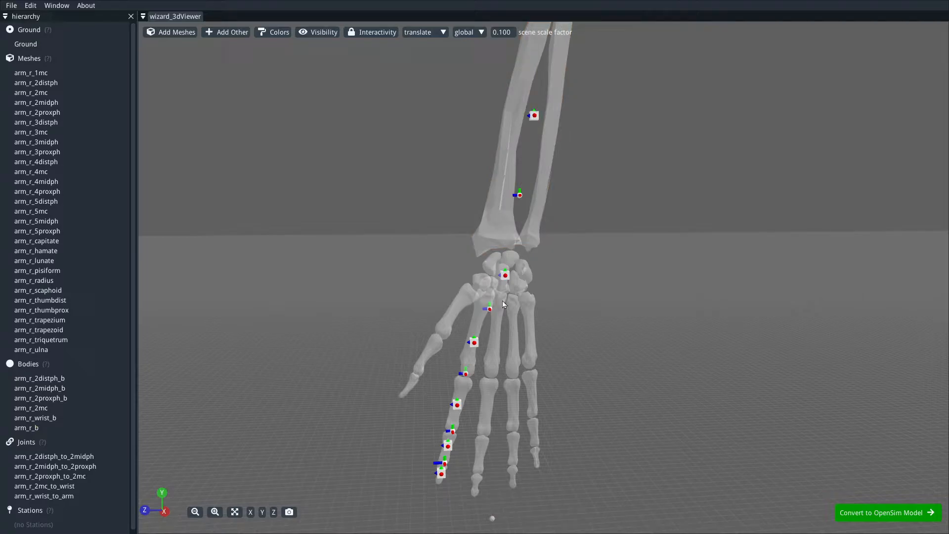
right_click(535, 117)
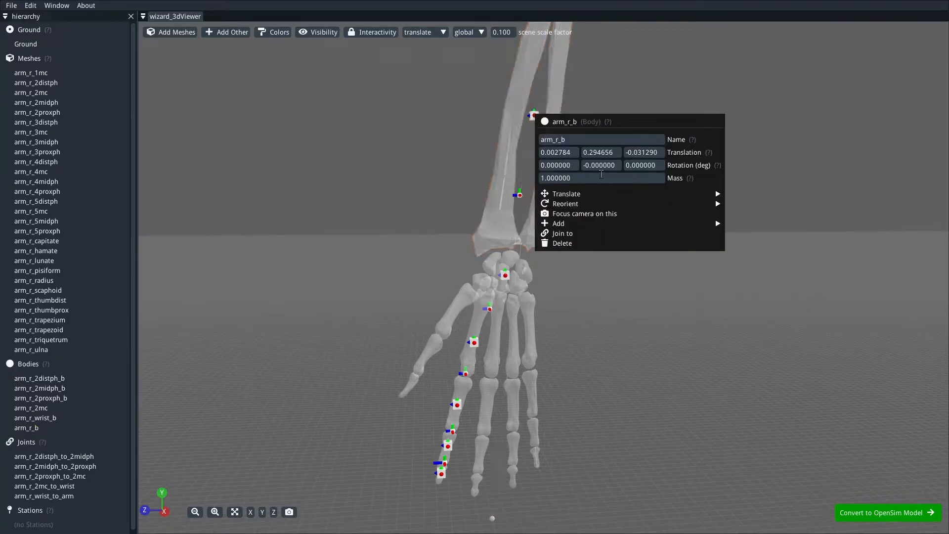
click(629, 82)
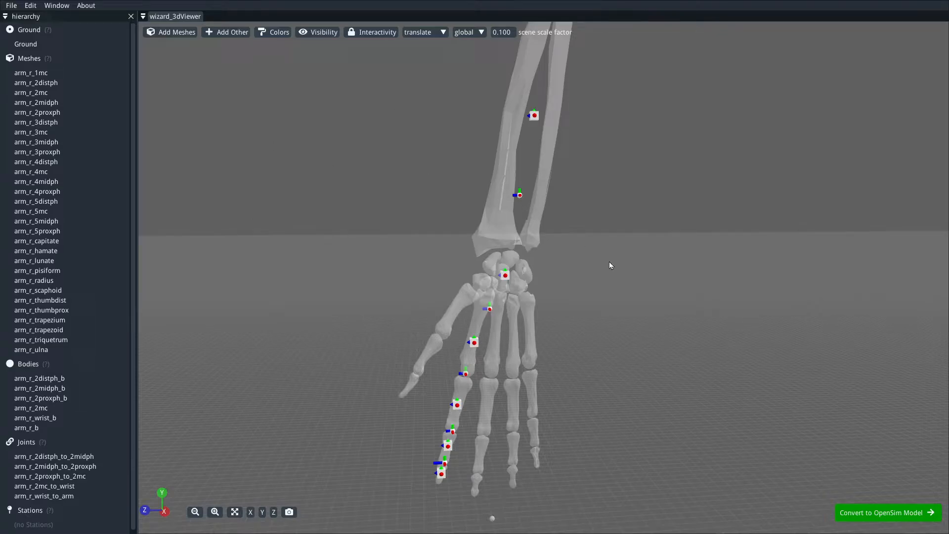
Step: Join the forearm body arm_r_b to ground, with ground as the joint's parent
right_click(535, 117)
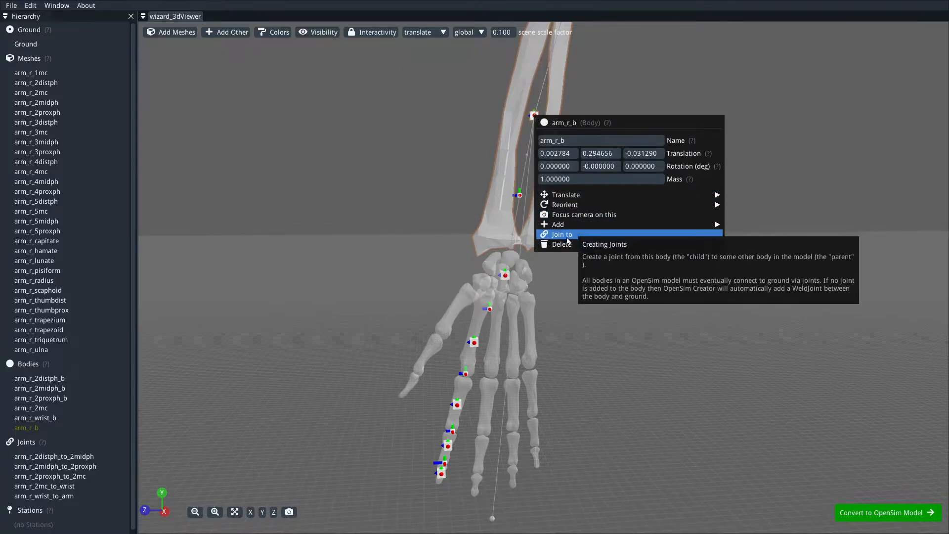
click(614, 74)
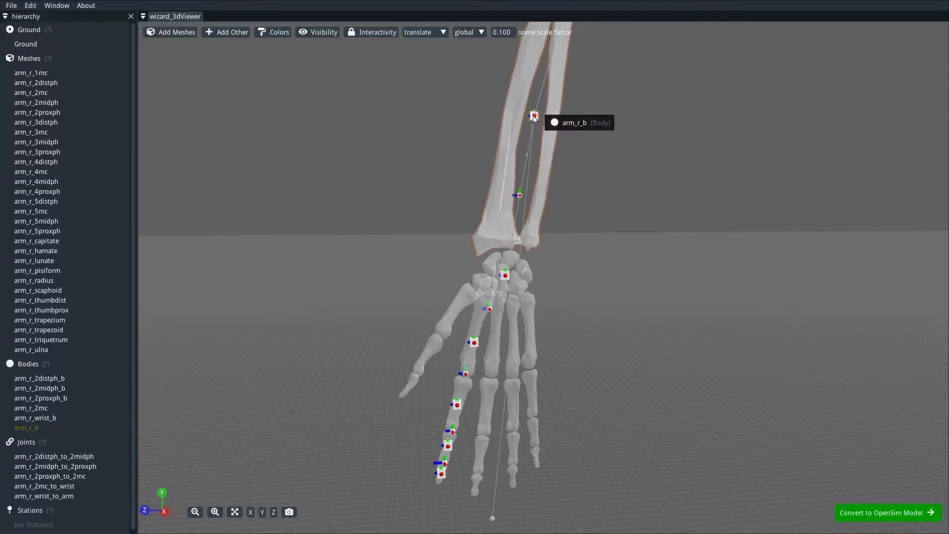
key(j)
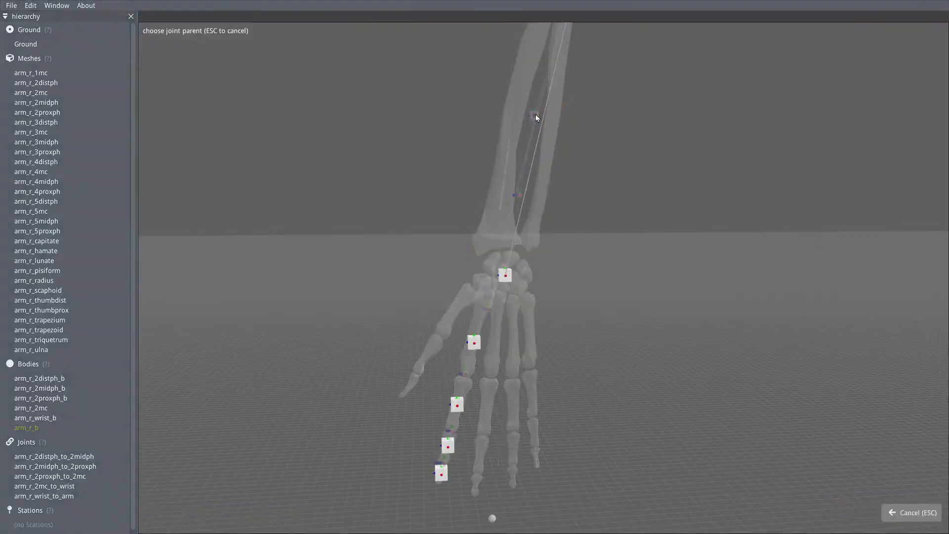
click(493, 520)
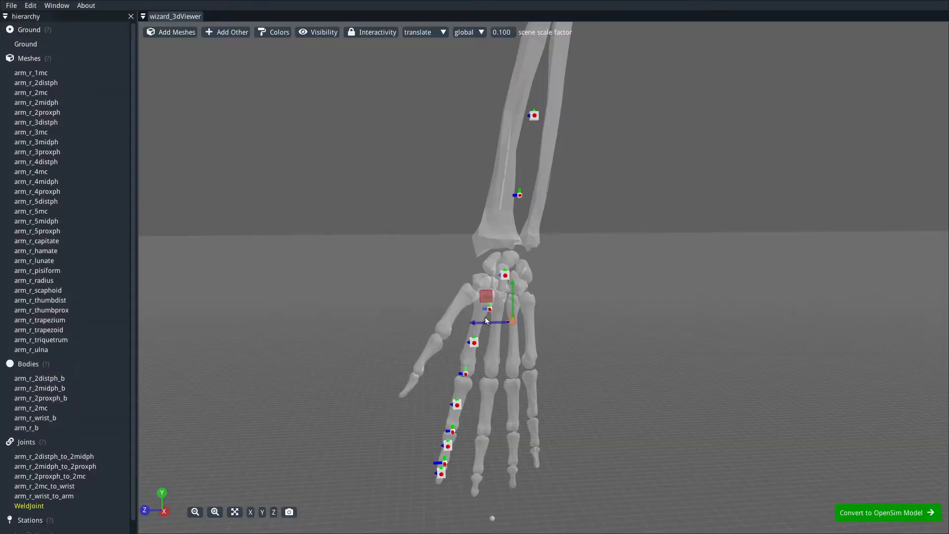
Step: Move the new ground joint beside the forearm, to about Y 0.273 and Z -0.078
drag(592, 310, 622, 300)
drag(598, 267, 595, 125)
scroll(574, 213, up, 5)
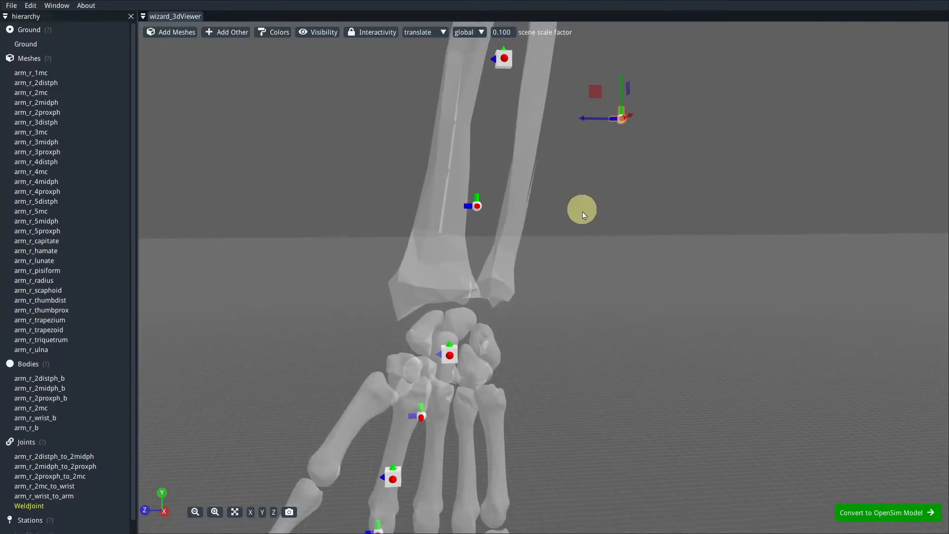
Step: Rename the joint between the forearm body and ground to arm_r_to_ground
scroll(584, 213, up, 3)
right_click(631, 165)
double_click(663, 187)
text(arm_r_to_ground)
click(601, 180)
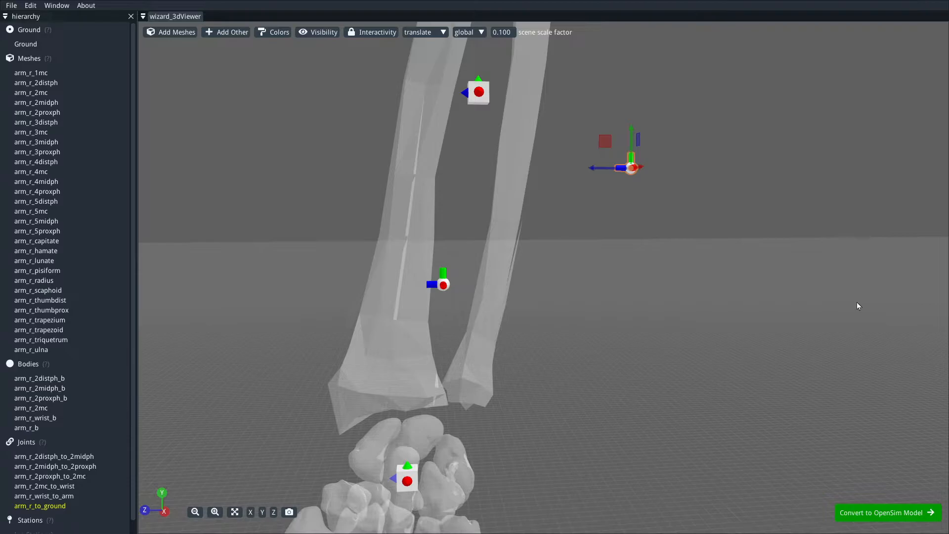
Step: Change the joint type of arm_r_2midph_to_2proxph in the index finger to PinJoint
scroll(771, 295, down, 10)
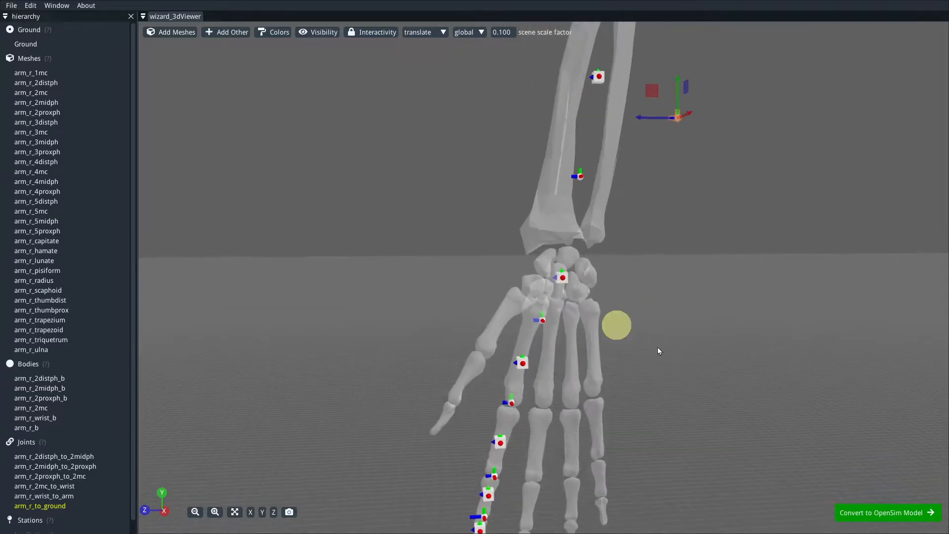
scroll(658, 347, up, 10)
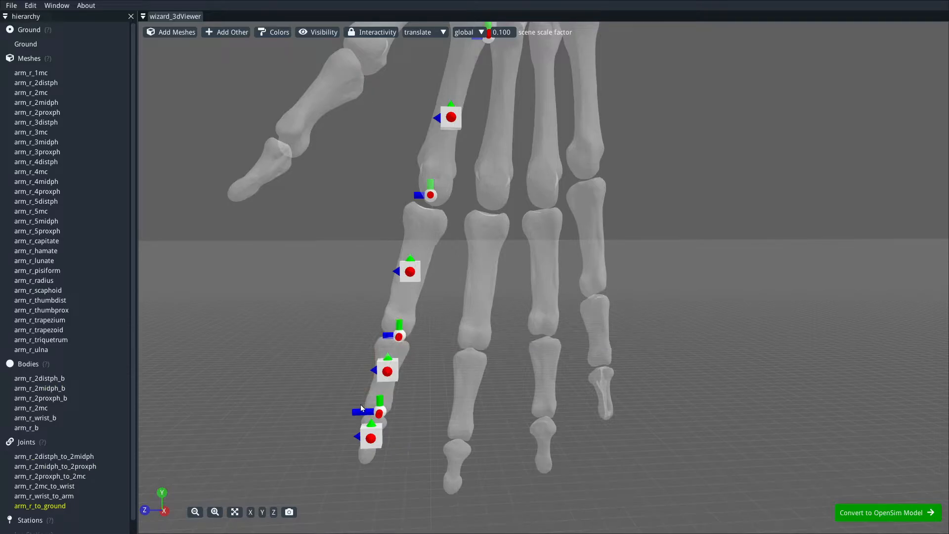
right_click(398, 335)
click(455, 400)
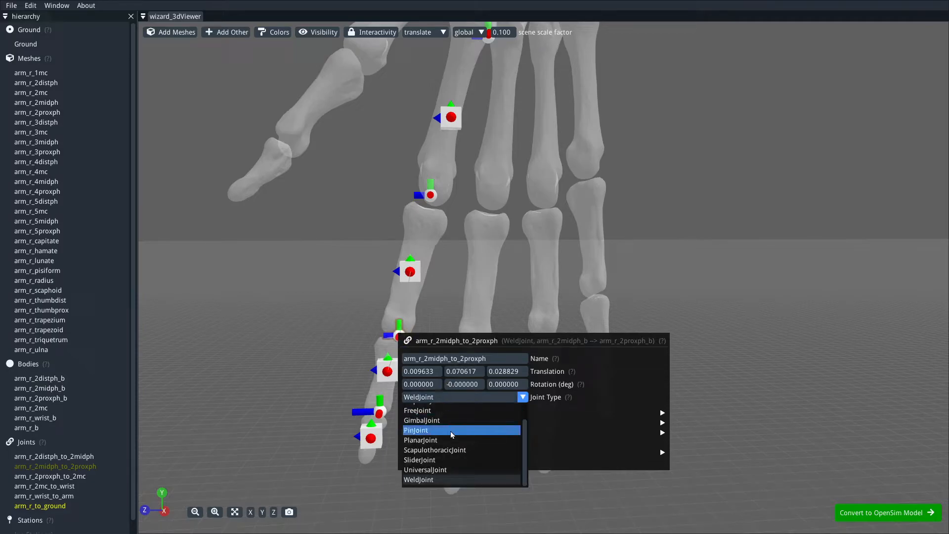
click(450, 431)
Step: Change the joint type of the knuckle joint arm_r_2proxph_to_2mc to PinJoint
right_click(431, 195)
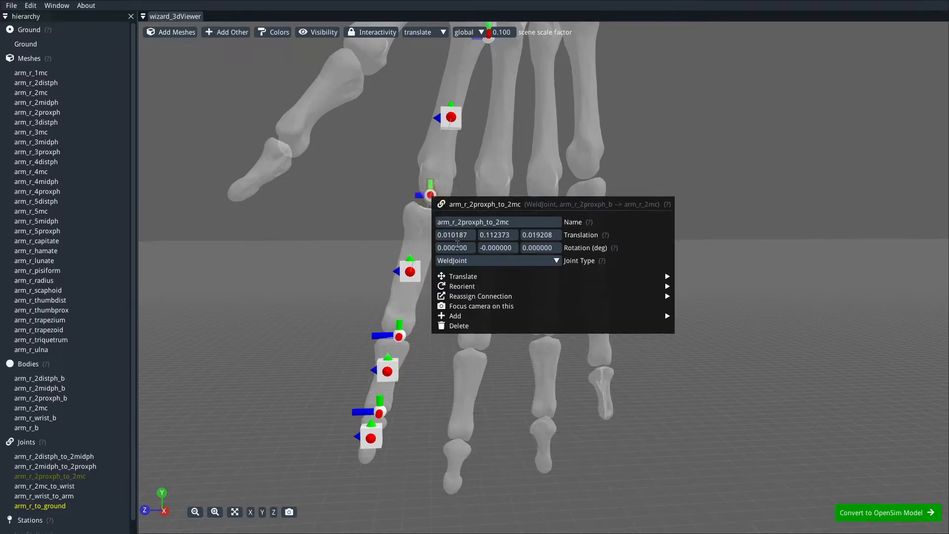
click(467, 261)
click(465, 292)
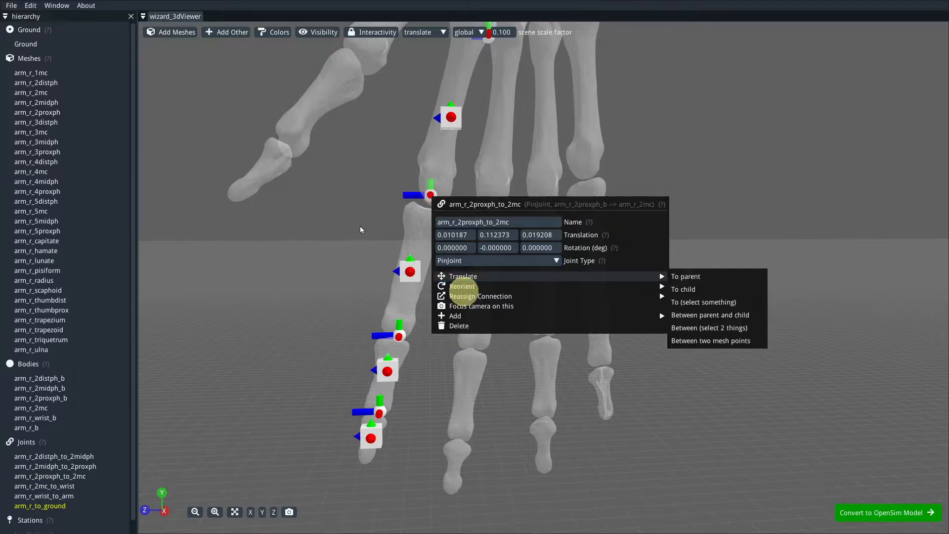
right_click(352, 214)
click(368, 172)
Step: Change the joint type of arm_r_2mc_to_wrist, at the base of the metacarpal, to PinJoint
drag(391, 165, 404, 189)
right_click(480, 105)
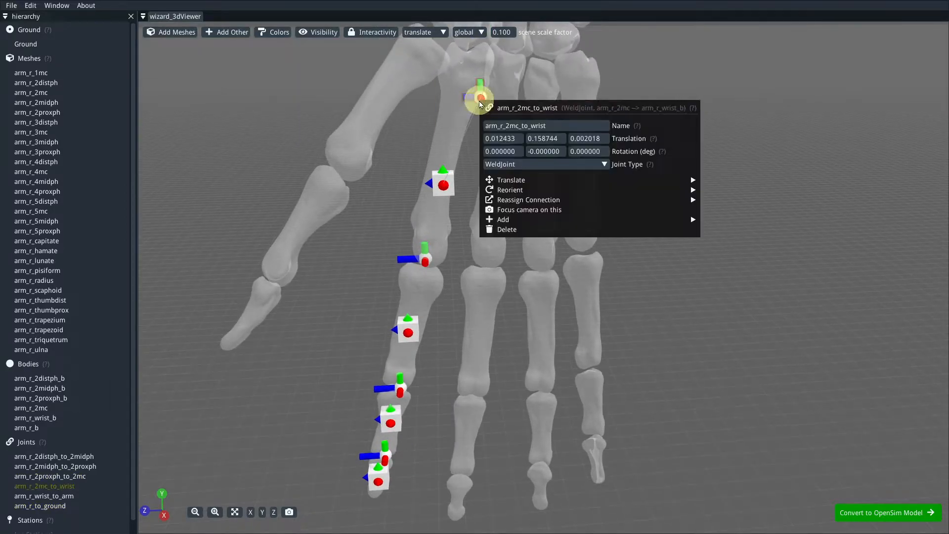
click(509, 164)
click(510, 192)
drag(891, 195, 846, 363)
Step: Change the joint type of arm_r_wrist_to_arm, between the wrist and forearm bodies, to PinJoint
right_drag(846, 361, 850, 410)
right_drag(639, 192, 597, 420)
right_click(459, 203)
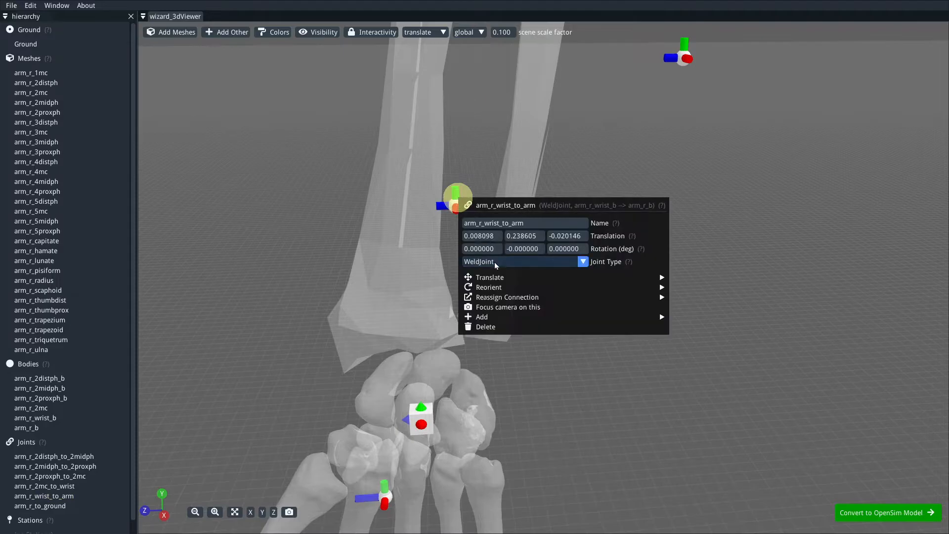
click(487, 261)
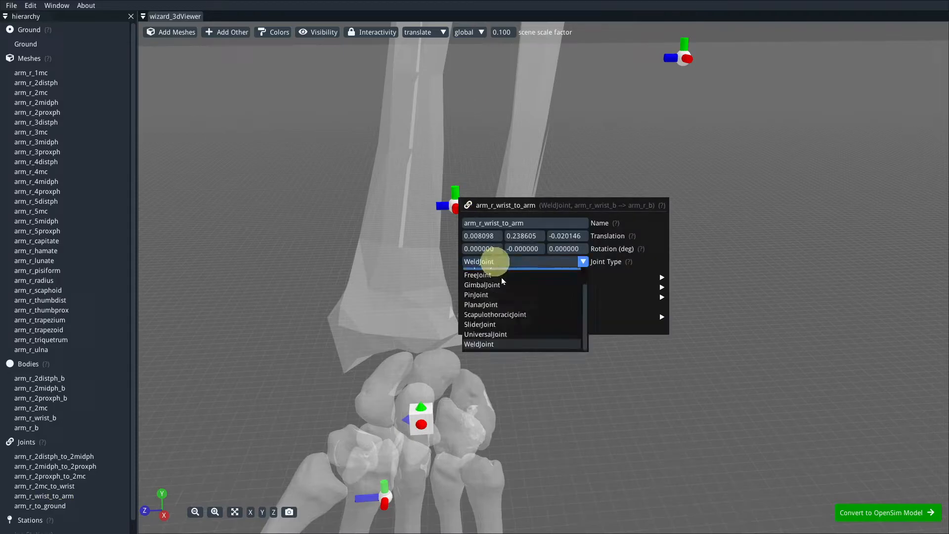
click(496, 316)
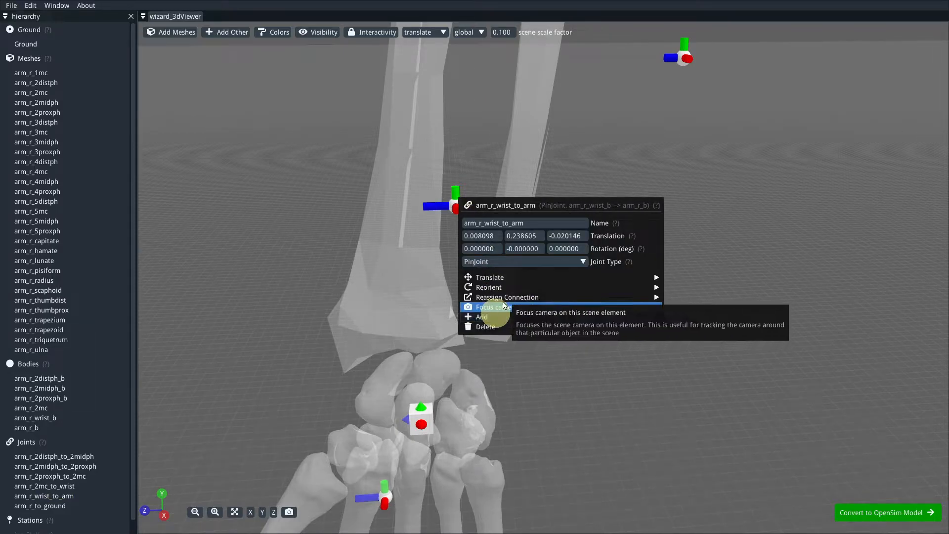
click(700, 133)
Step: Check the joint type of arm_r_to_ground, and look over the joints along the forearm, wrist and index finger
scroll(666, 242, down, 7)
right_drag(666, 243, 649, 347)
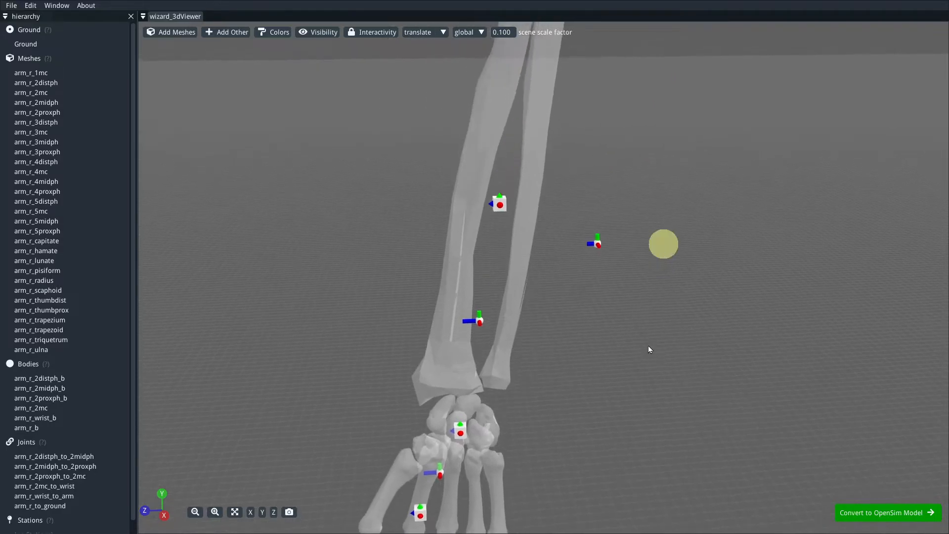
right_click(599, 244)
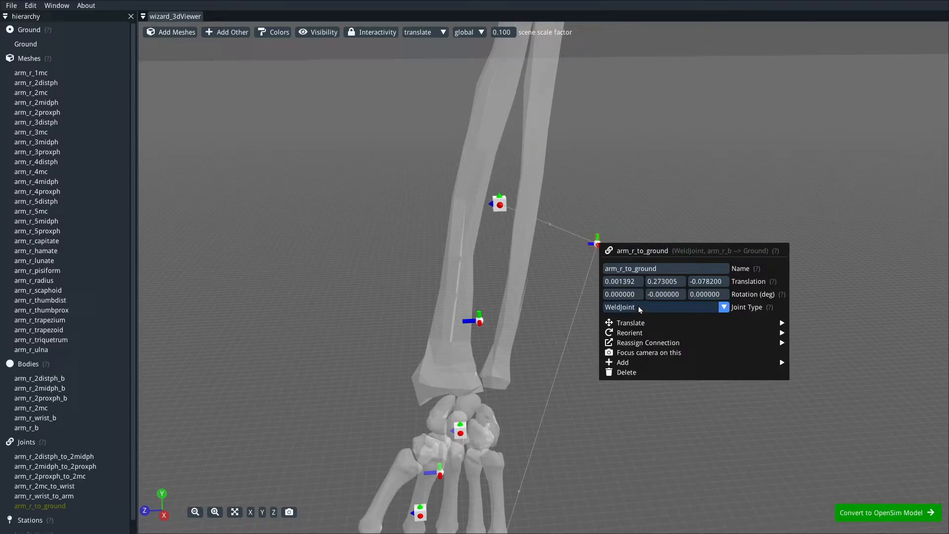
click(558, 203)
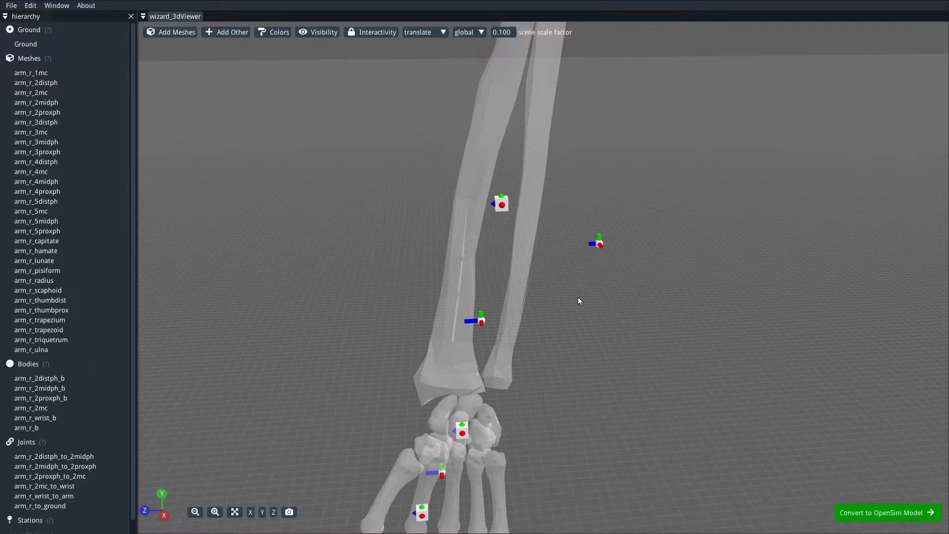
scroll(566, 277, down, 4)
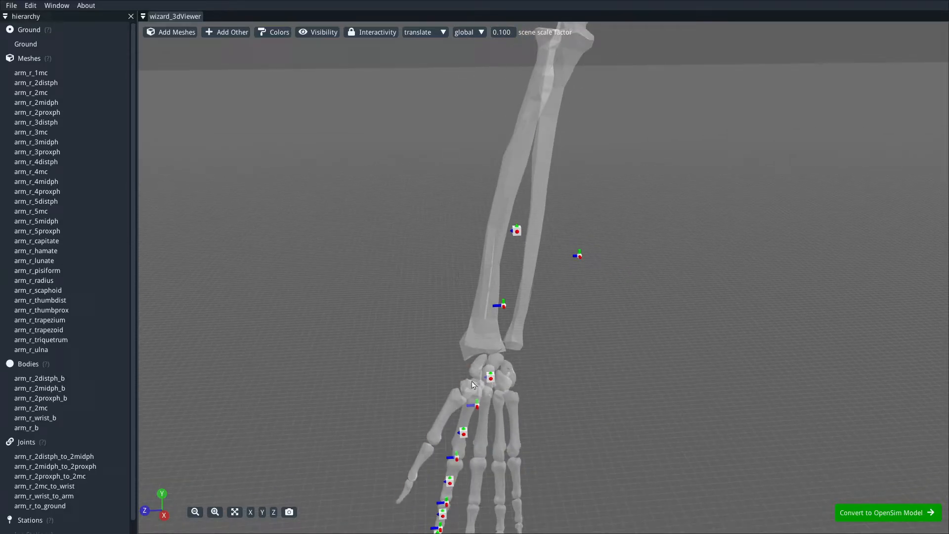
right_drag(555, 392, 567, 230)
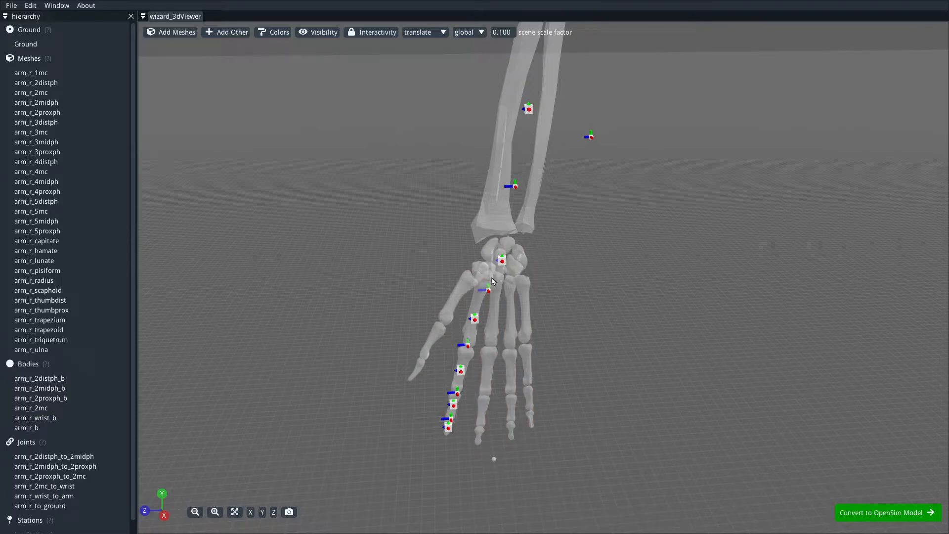
right_drag(564, 395, 600, 270)
scroll(633, 321, up, 10)
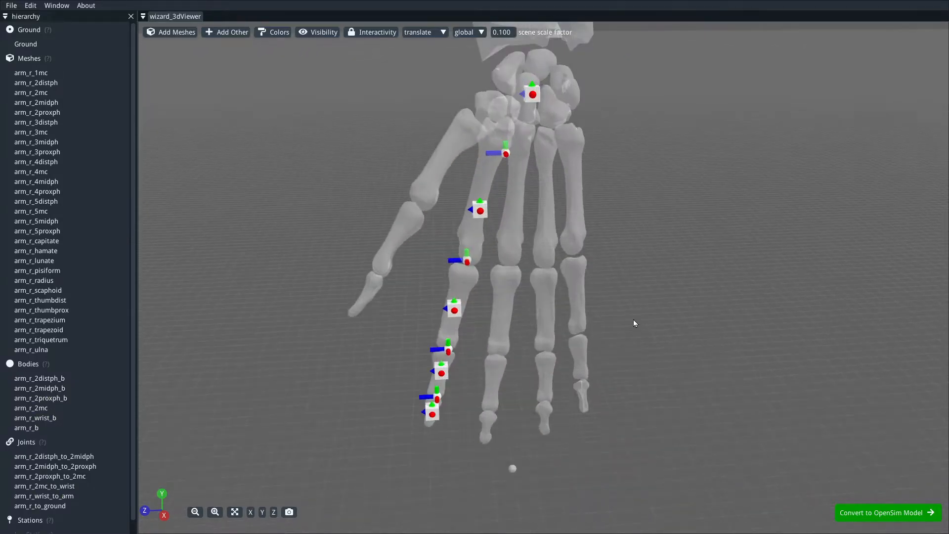
right_drag(339, 351, 370, 205)
scroll(348, 311, up, 5)
scroll(284, 300, down, 6)
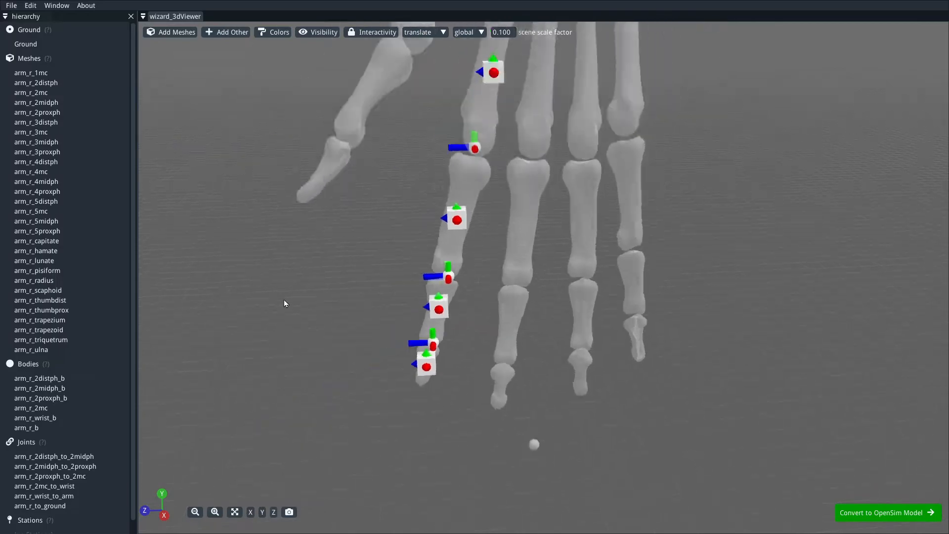
scroll(365, 295, up, 3)
scroll(561, 366, down, 4)
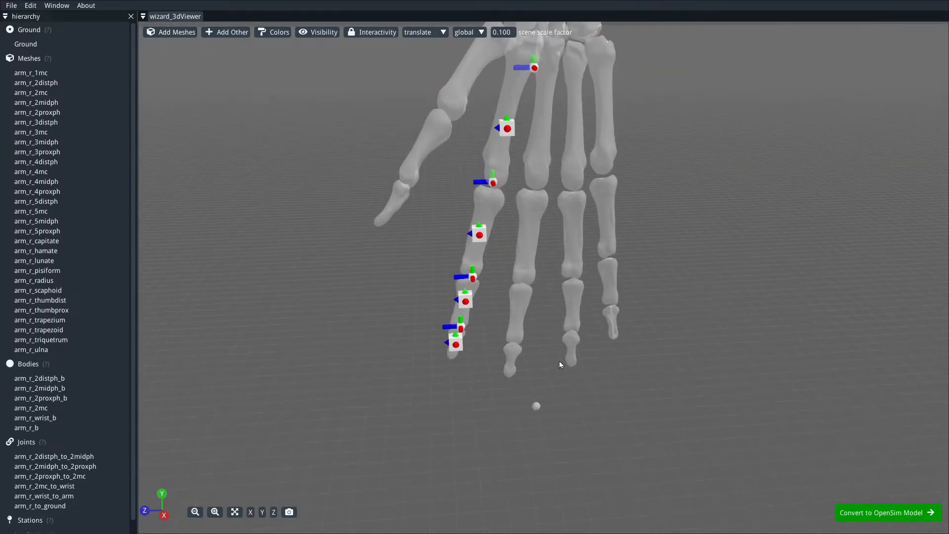
Step: Convert the finished arm scene to an OpenSim model
right_drag(678, 282, 667, 403)
scroll(646, 394, down, 5)
middle_drag(638, 376, 635, 351)
right_drag(634, 351, 636, 387)
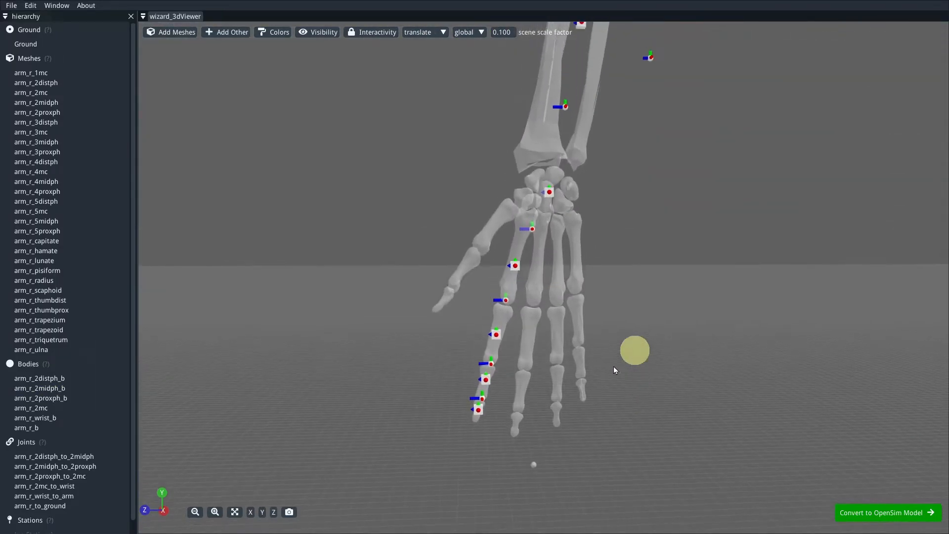
scroll(613, 367, down, 3)
click(881, 513)
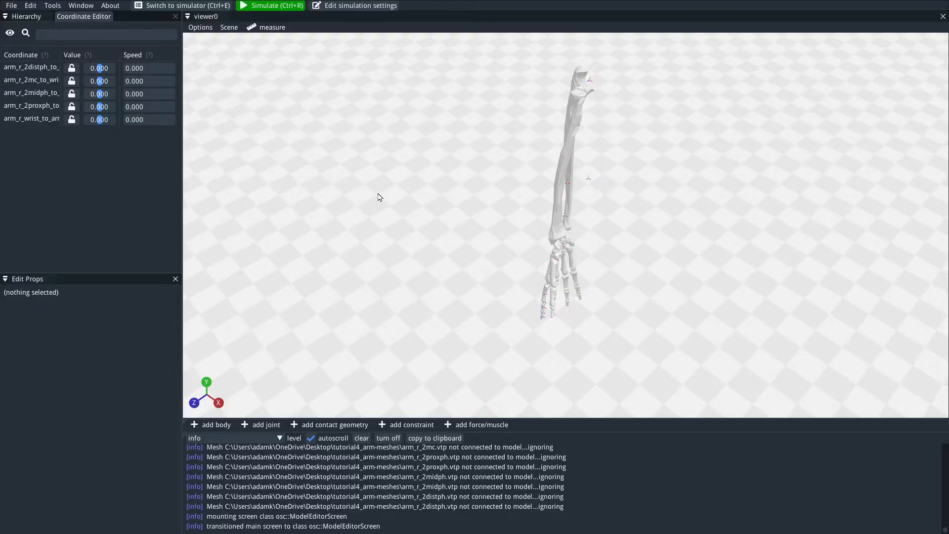
Step: Pose the arm's pin joints: 2distph_to_2midph -11.234, 2mc_to_wrist -325.8, 2midph_to_2proxph -56.172, 2proxph_to_2mc -11.234, wrist_to_arm 11.234
scroll(657, 275, up, 10)
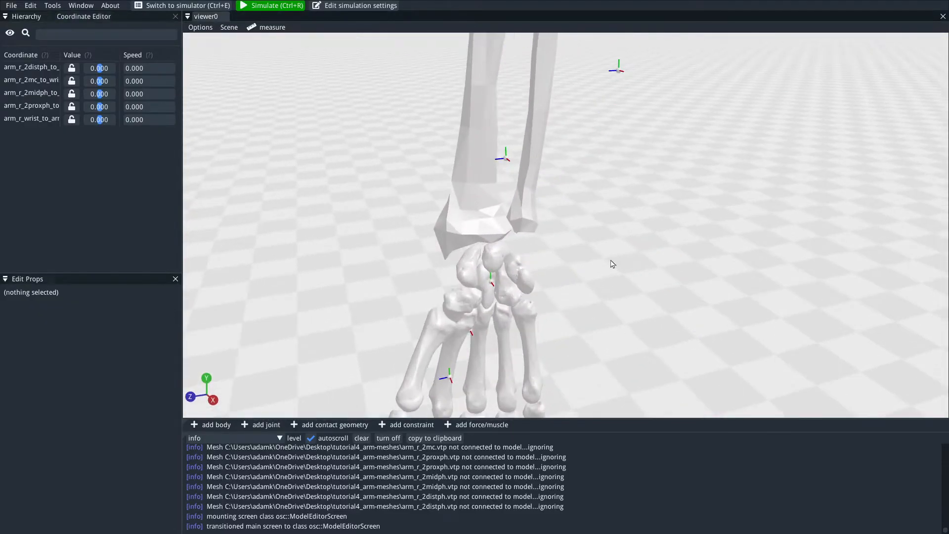
scroll(606, 245, down, 3)
middle_drag(592, 241, 593, 178)
right_drag(598, 264, 619, 168)
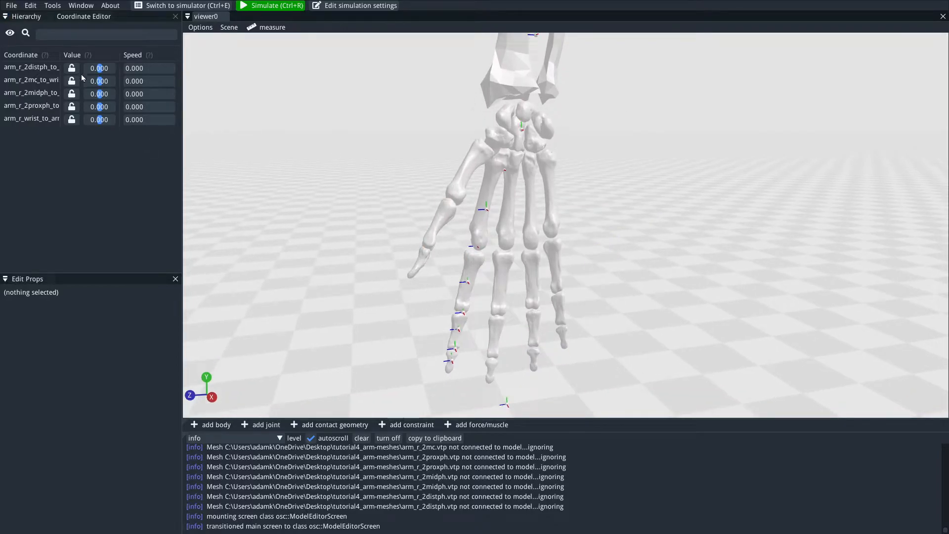
click(100, 70)
drag(99, 71, 99, 96)
drag(99, 107, 101, 124)
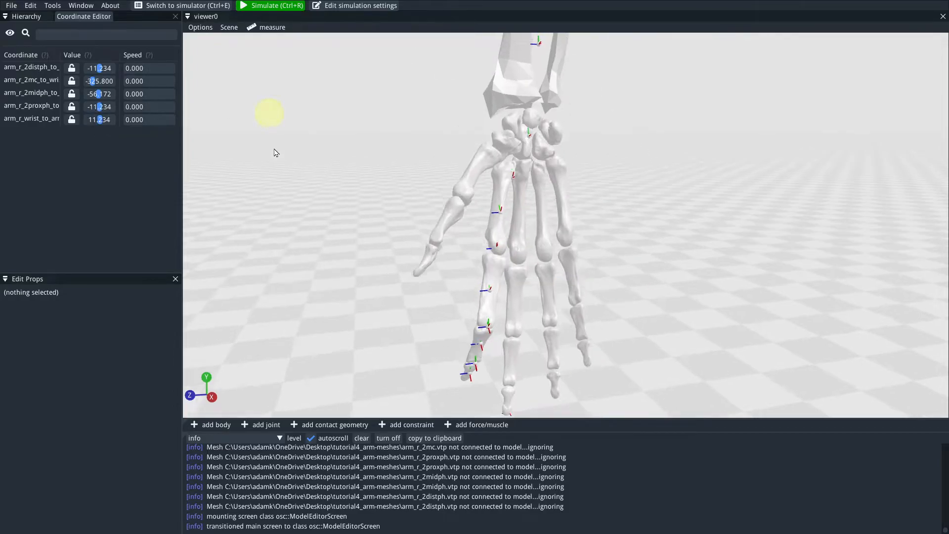
Step: Simulate the posed arm model, and return to the mesh importer scene
click(269, 5)
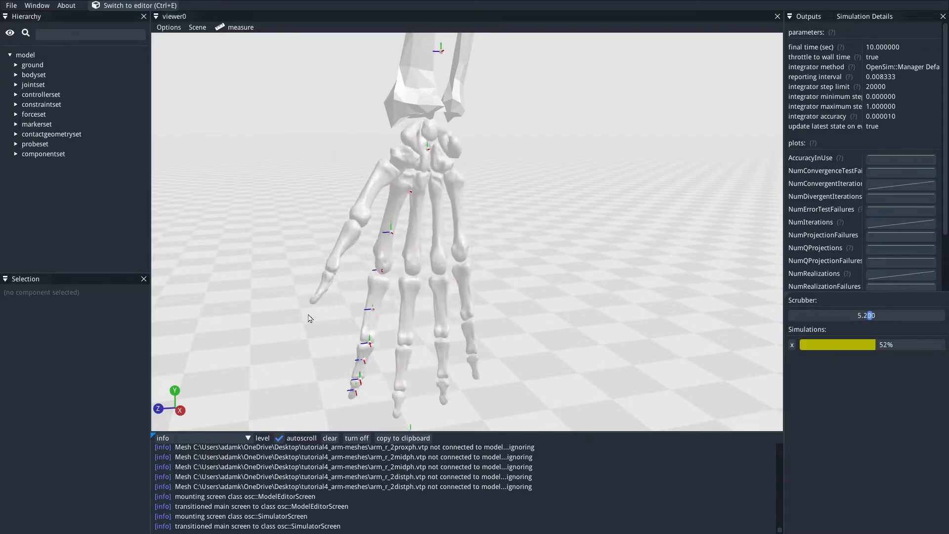
click(11, 6)
mouse_move(37, 5)
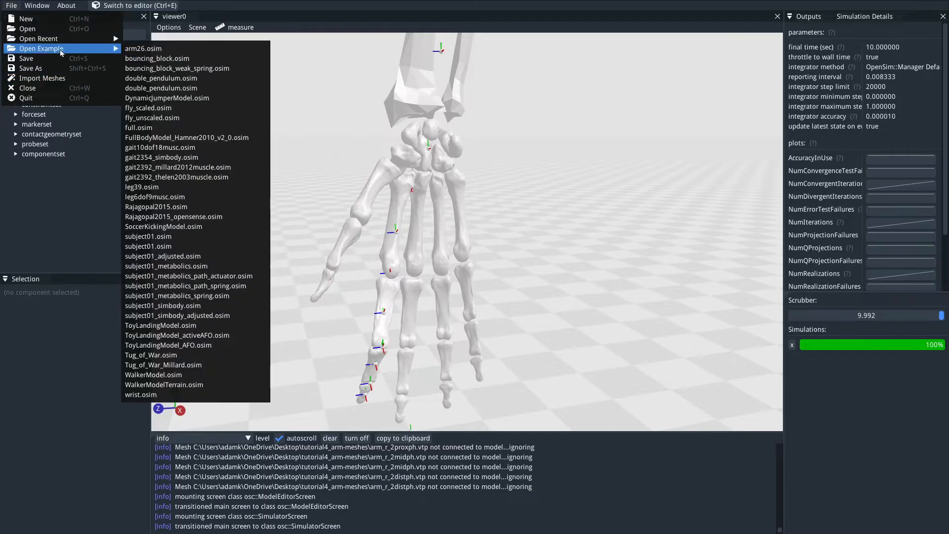
click(40, 79)
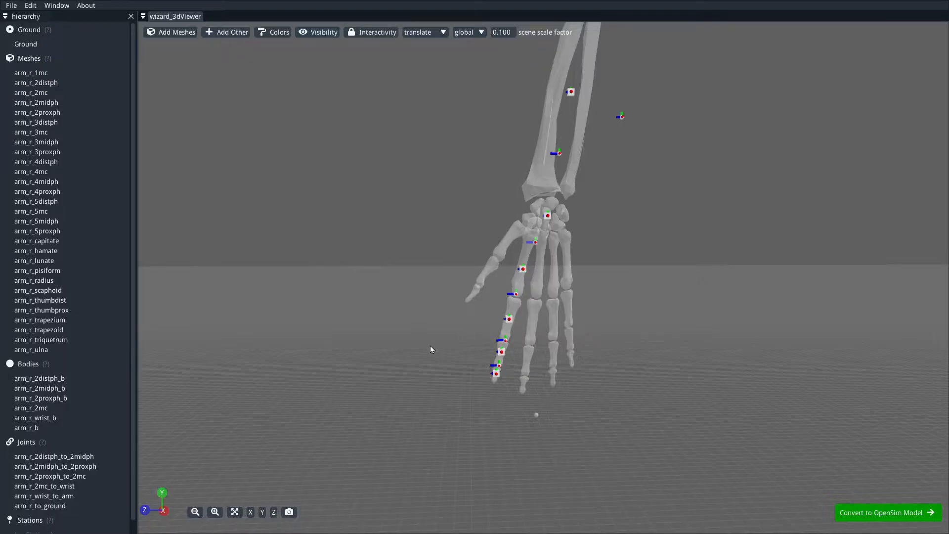
Step: Examine the joint arm_r_2distph_to_2midph and the distal body frame at the index fingertip up close
scroll(336, 422, up, 8)
right_drag(336, 422, 391, 236)
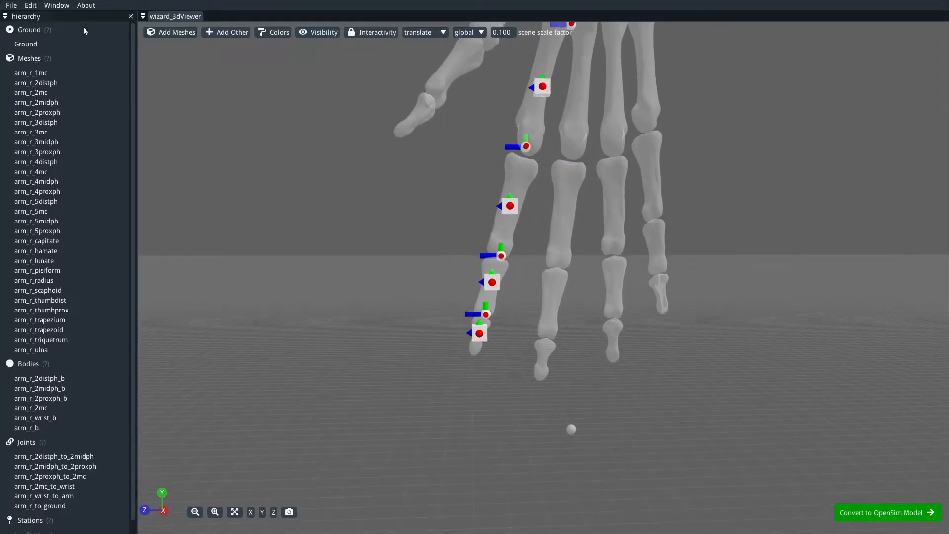
click(11, 5)
click(397, 390)
scroll(460, 306, up, 3)
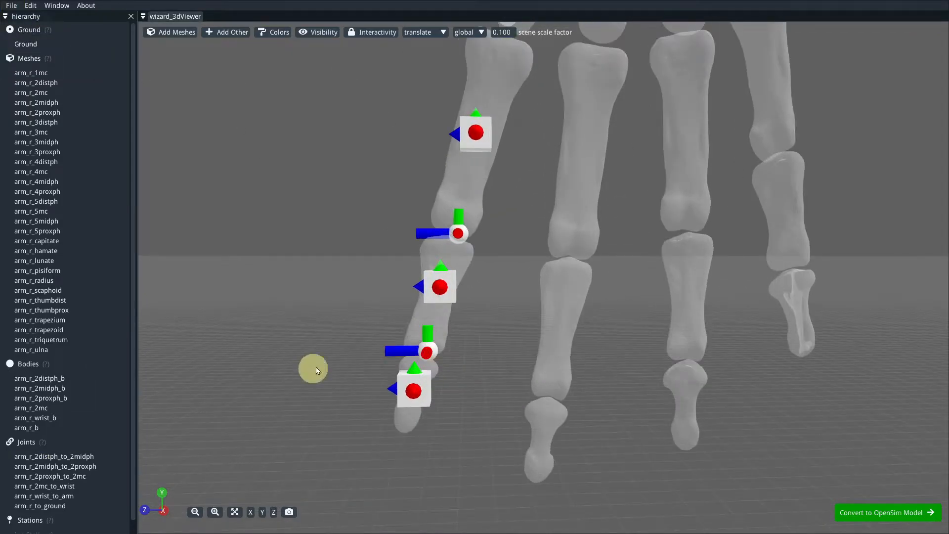
right_drag(314, 370, 367, 308)
scroll(368, 311, up, 5)
right_drag(438, 373, 578, 317)
scroll(549, 321, up, 6)
scroll(543, 316, down, 5)
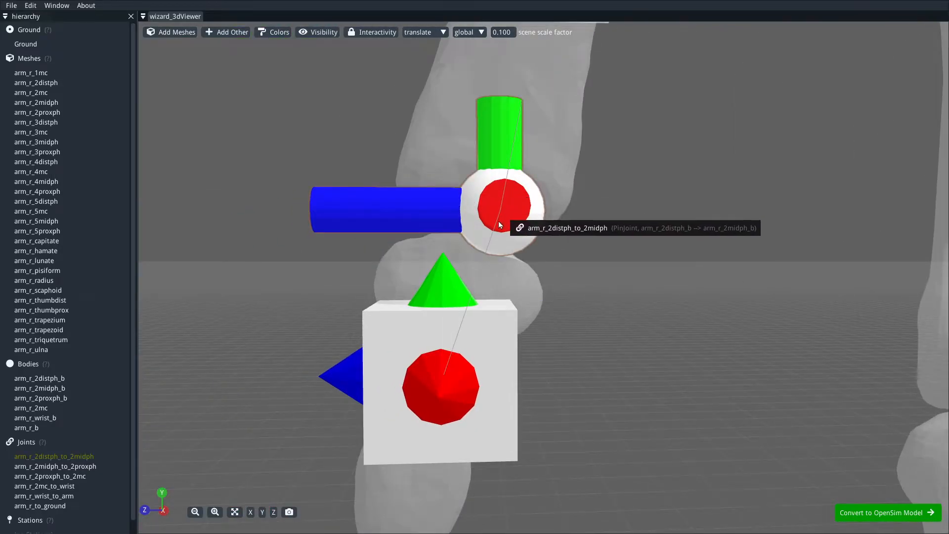
Step: Set the scene scale factor to 0.01
click(506, 31)
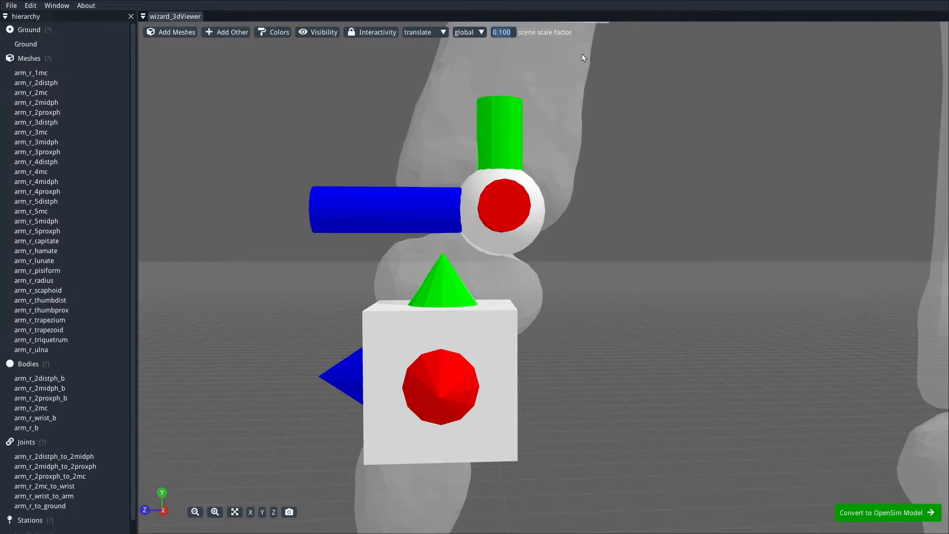
text(0.0)
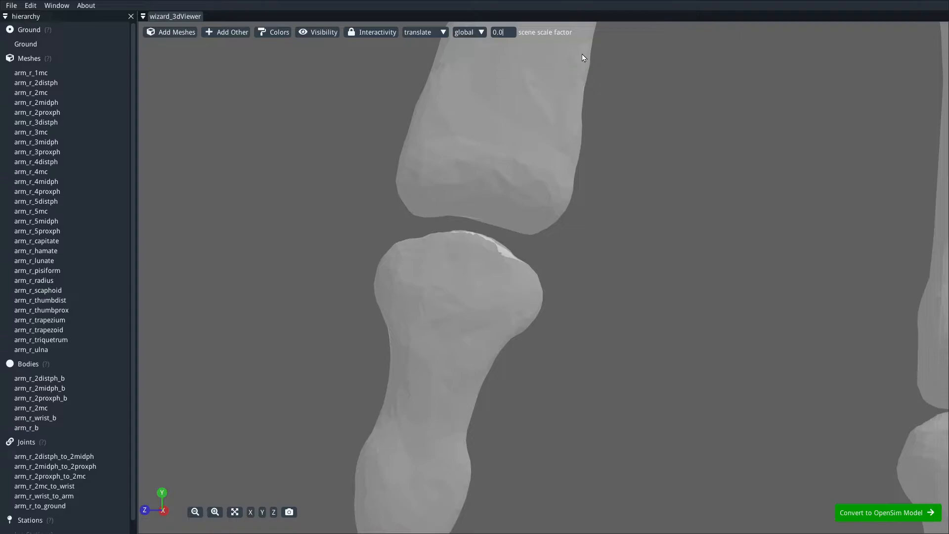
text(1)
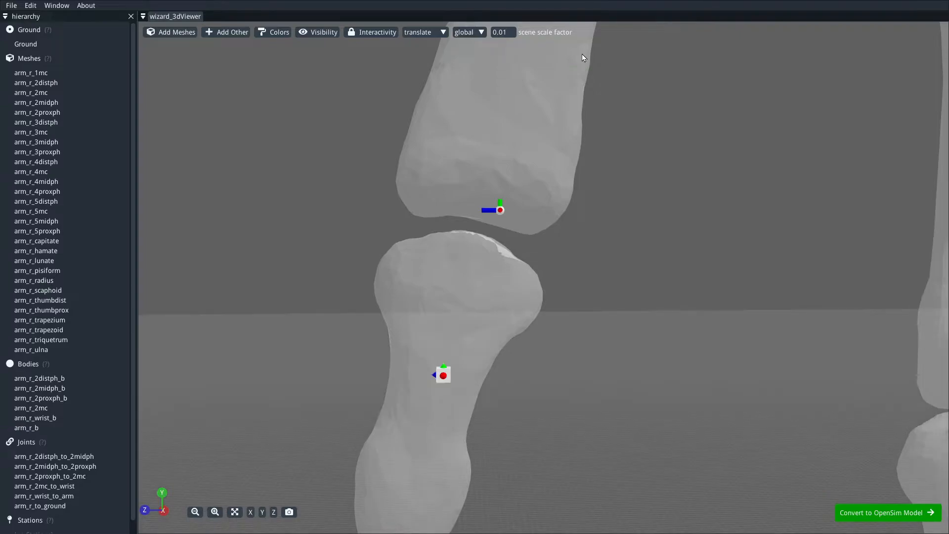
key(Return)
right_drag(601, 272, 569, 301)
scroll(561, 293, up, 8)
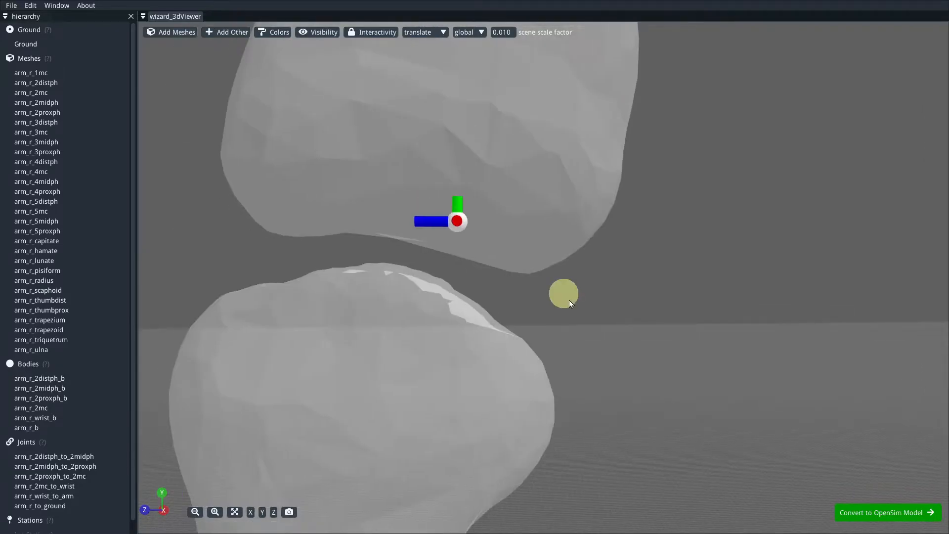
click(456, 221)
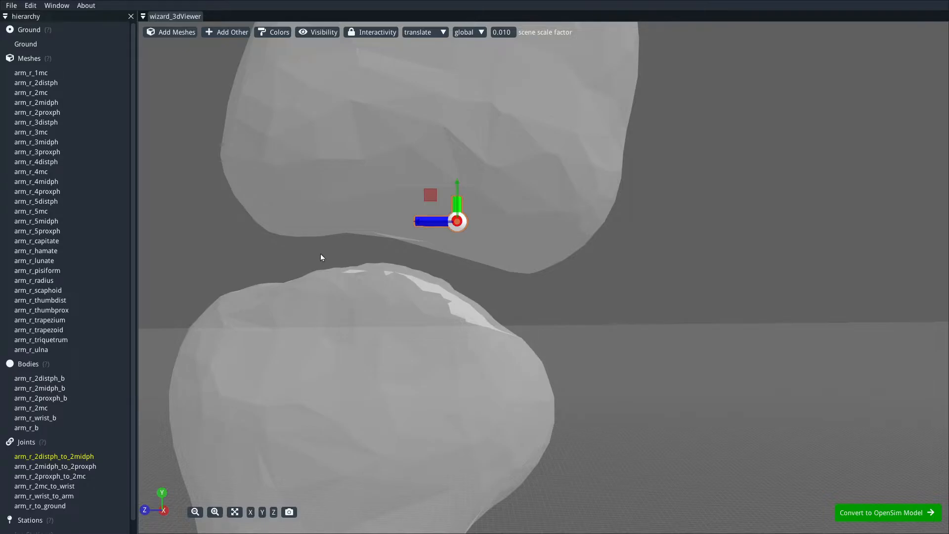
right_click(458, 221)
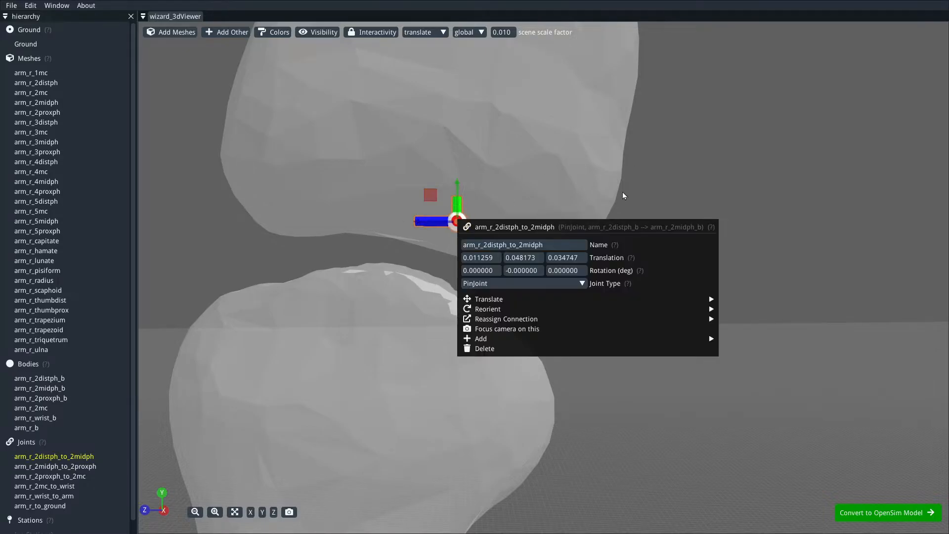
mouse_move(546, 304)
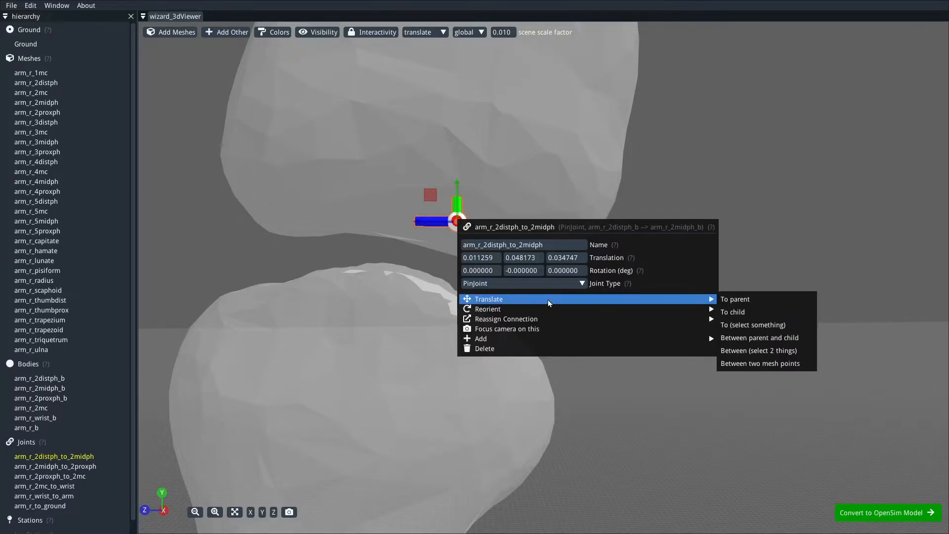
click(767, 365)
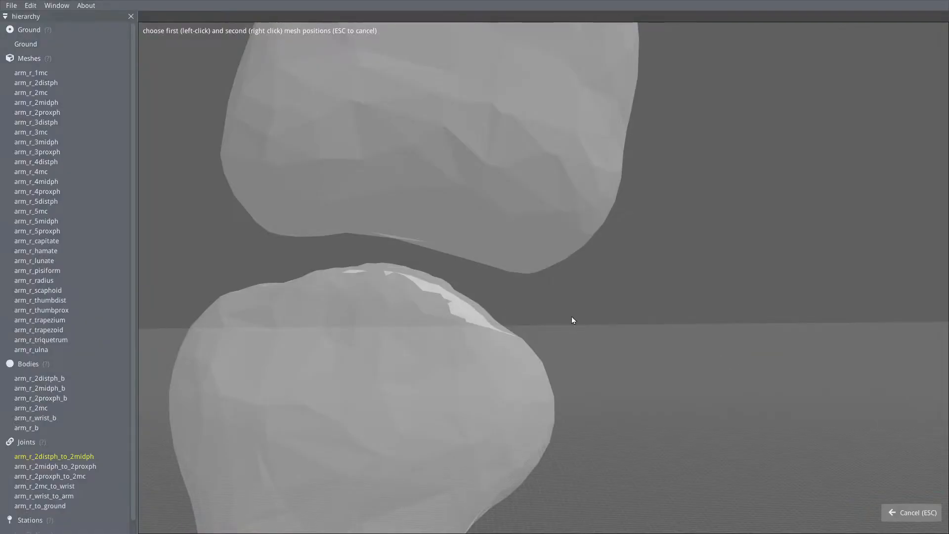
scroll(605, 327, down, 5)
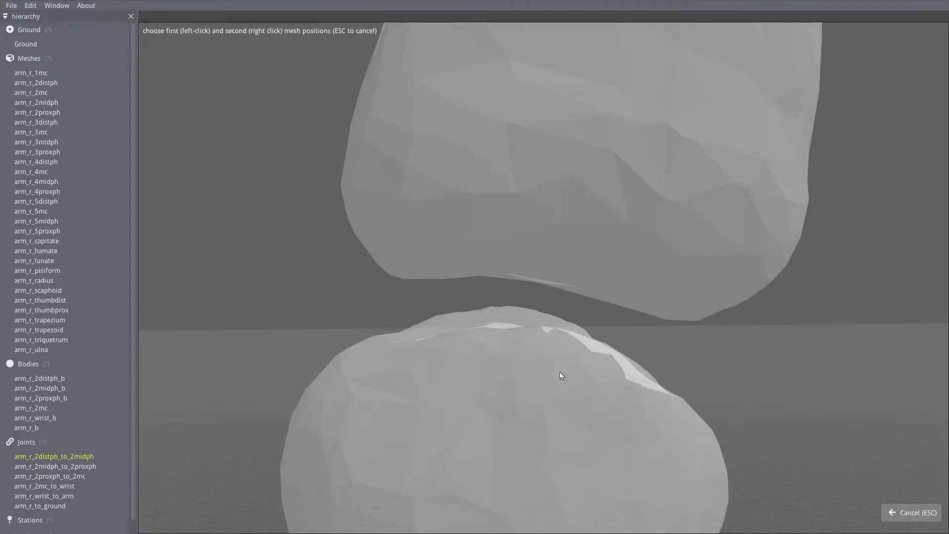
mouse_move(544, 334)
shift+middle_down()
mouse_move(560, 339)
mouse_move(553, 330)
shift+middle_up()
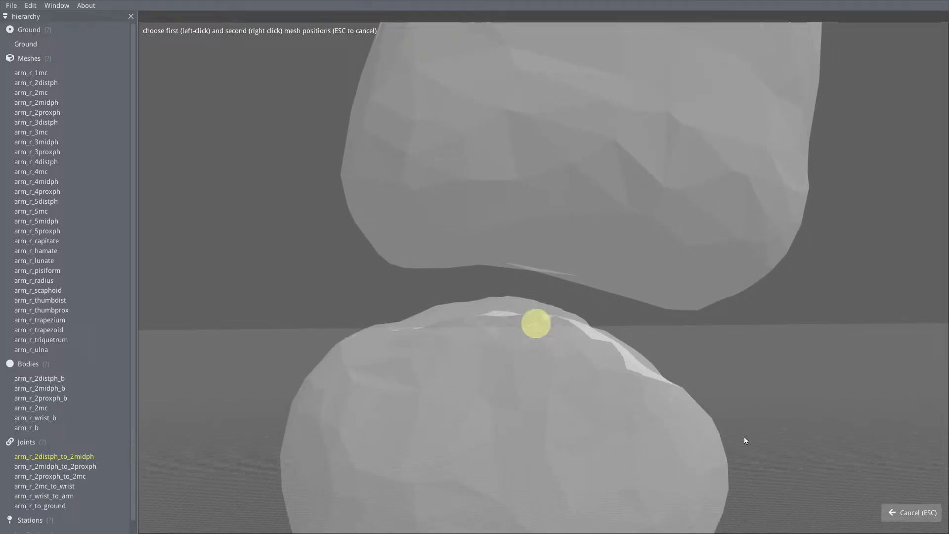
click(913, 512)
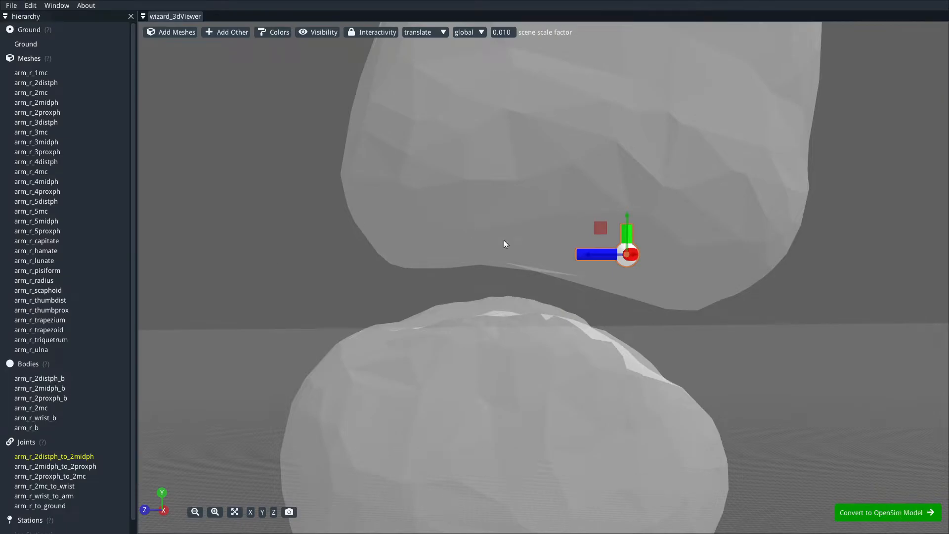
Step: Enable interactivity for the meshes in the 3D viewer
right_click(626, 255)
mouse_move(642, 335)
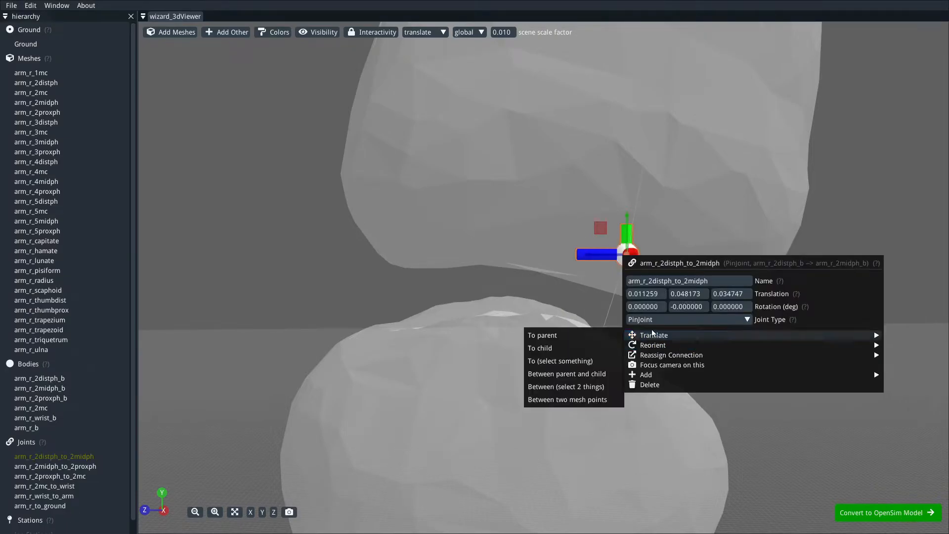
click(365, 33)
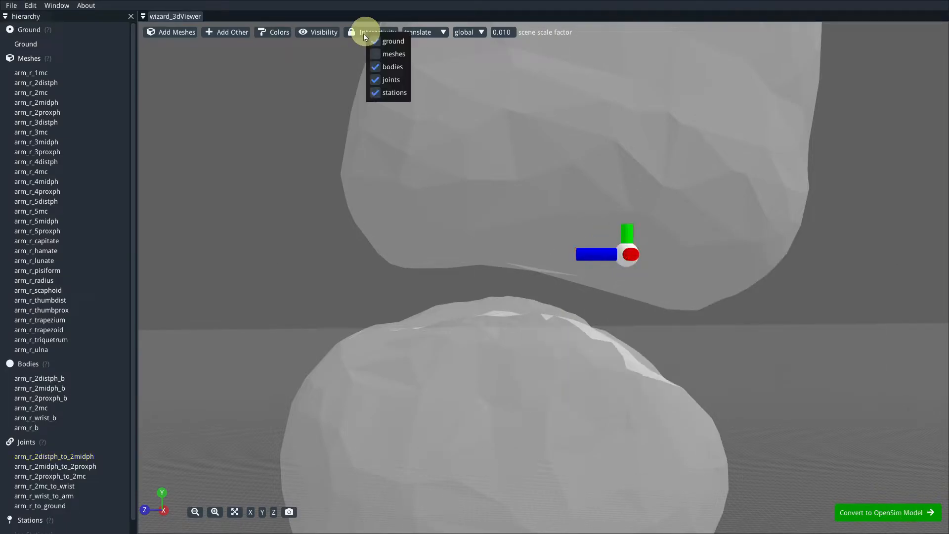
Step: Translate joint arm_r_2distph_to_2midph between two mesh points on the facing ends of the arm_r_2midph and arm_r_2distph bones
right_click(627, 255)
mouse_move(665, 330)
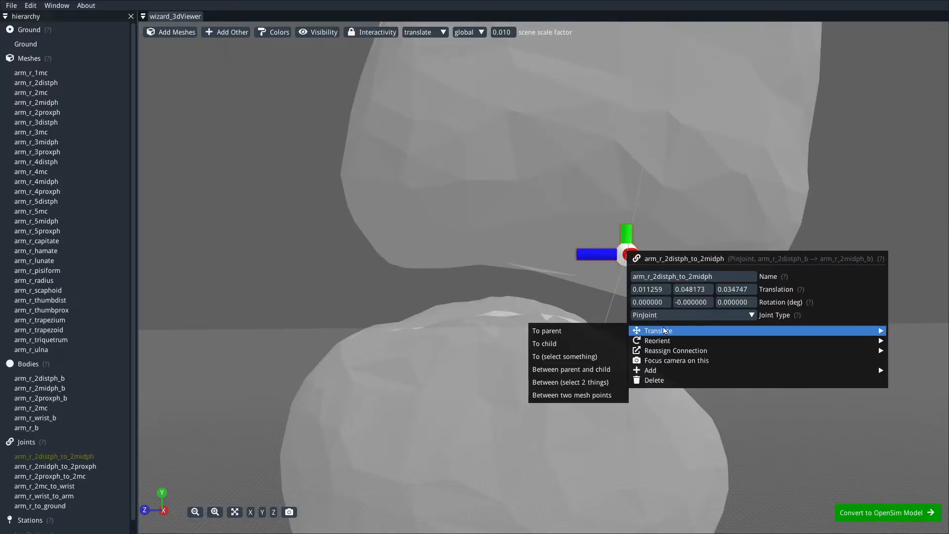
click(587, 395)
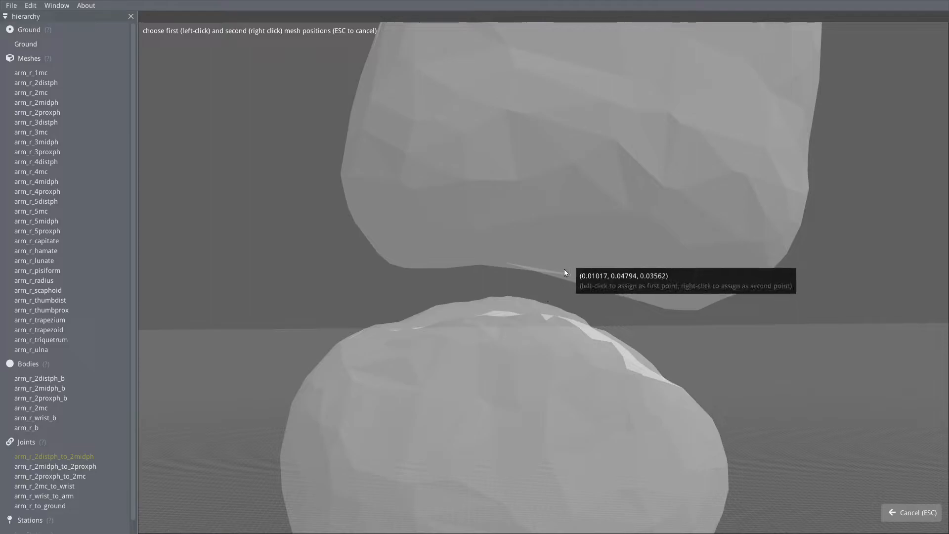
click(553, 262)
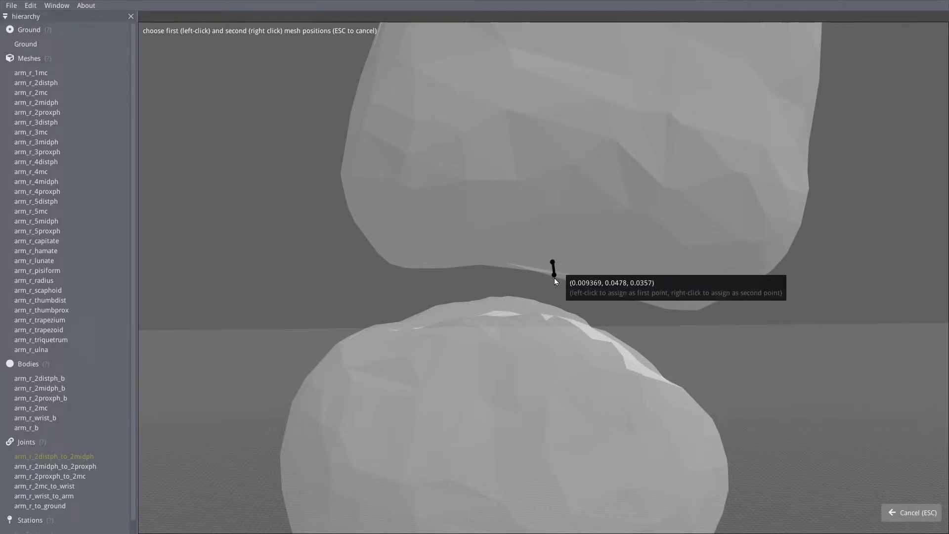
right_click(544, 320)
right_click(542, 318)
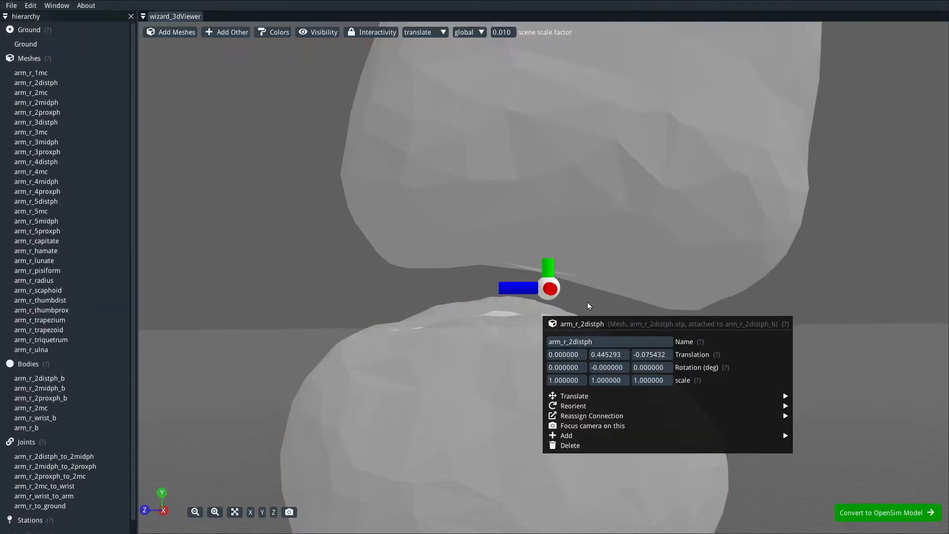
click(587, 303)
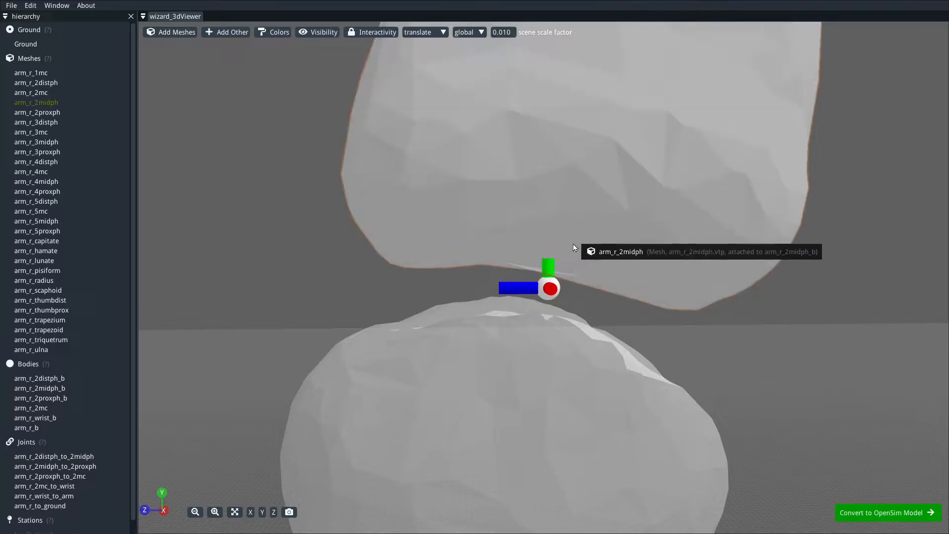
Step: From the side of the finger, translate joint arm_r_2distph_to_2midph between two mesh points at the middle of the gap between both bones
mouse_move(647, 331)
mouse_down()
mouse_move(623, 336)
mouse_move(640, 334)
mouse_up()
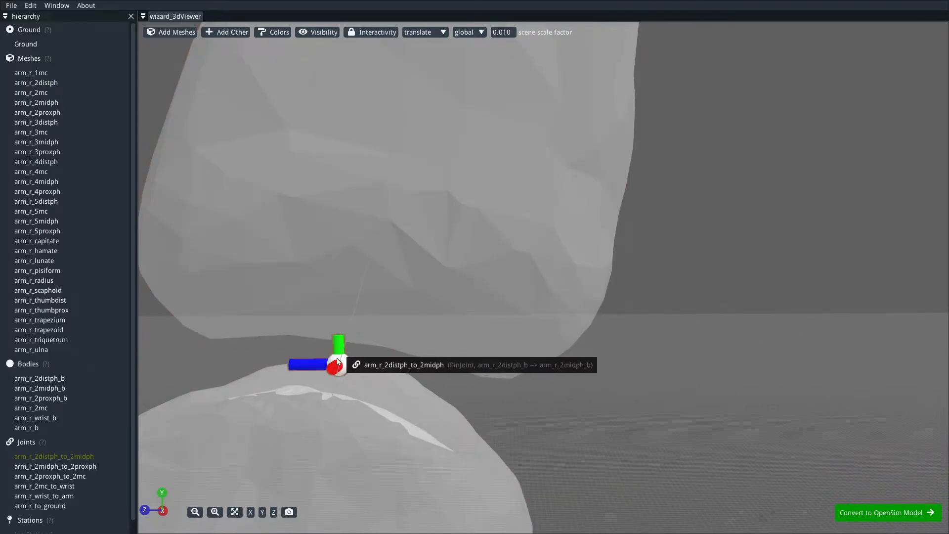
right_drag(437, 356, 599, 357)
drag(600, 359, 580, 361)
right_click(552, 358)
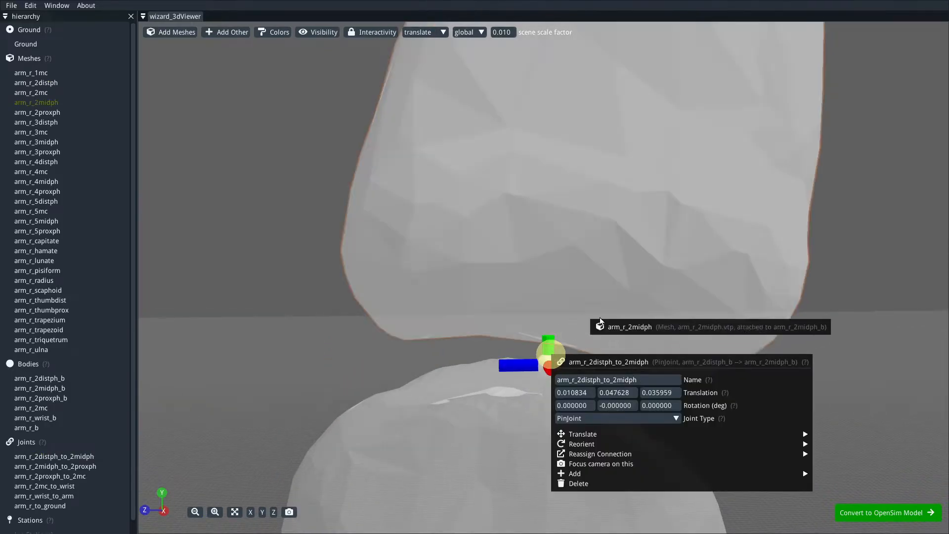
click(617, 464)
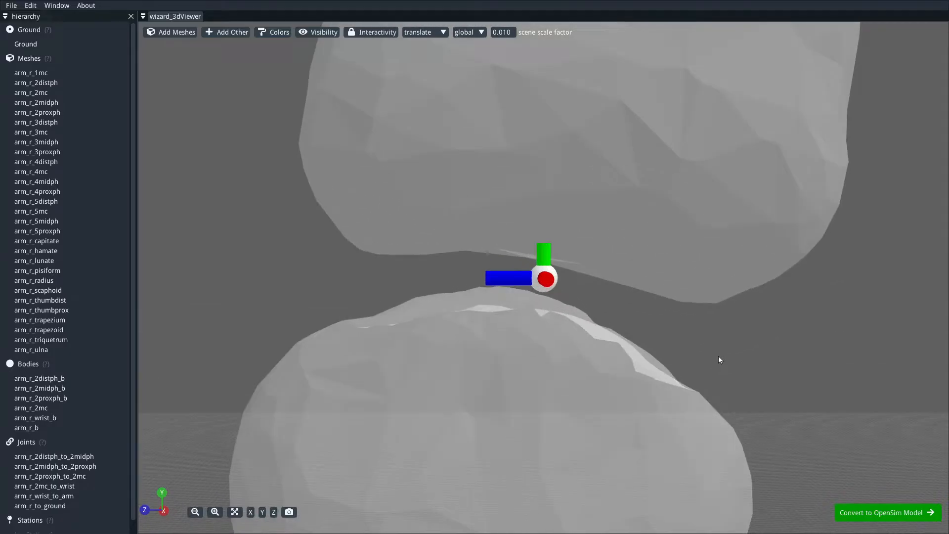
drag(720, 360, 431, 348)
drag(415, 371, 586, 351)
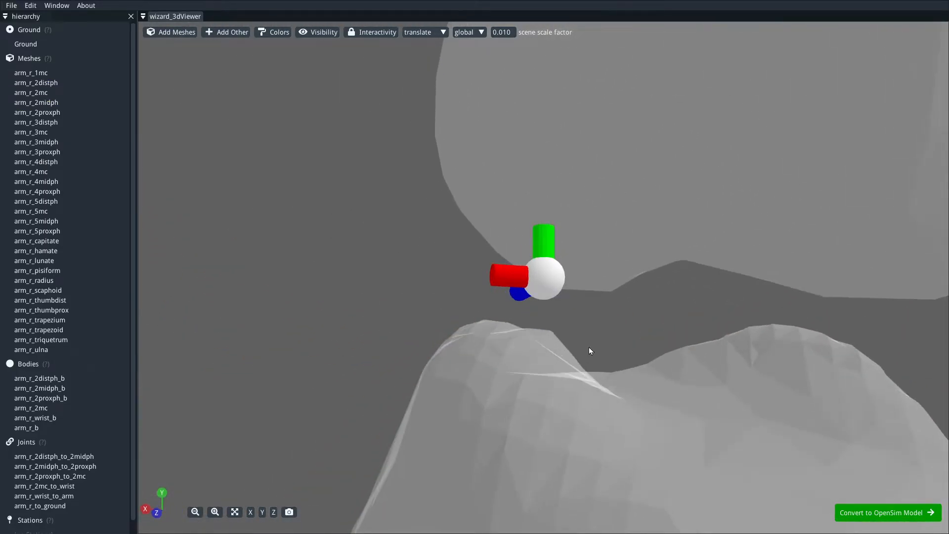
right_click(534, 275)
mouse_move(657, 353)
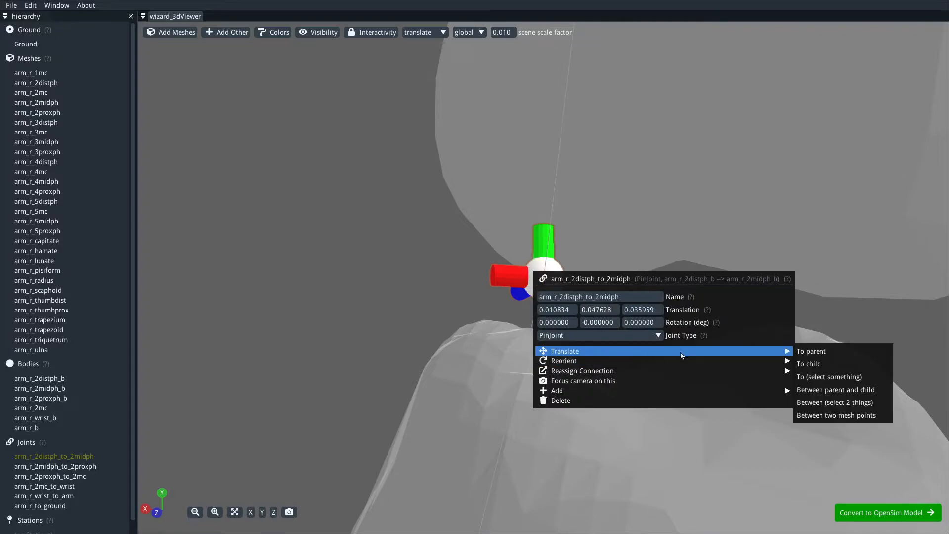
click(863, 417)
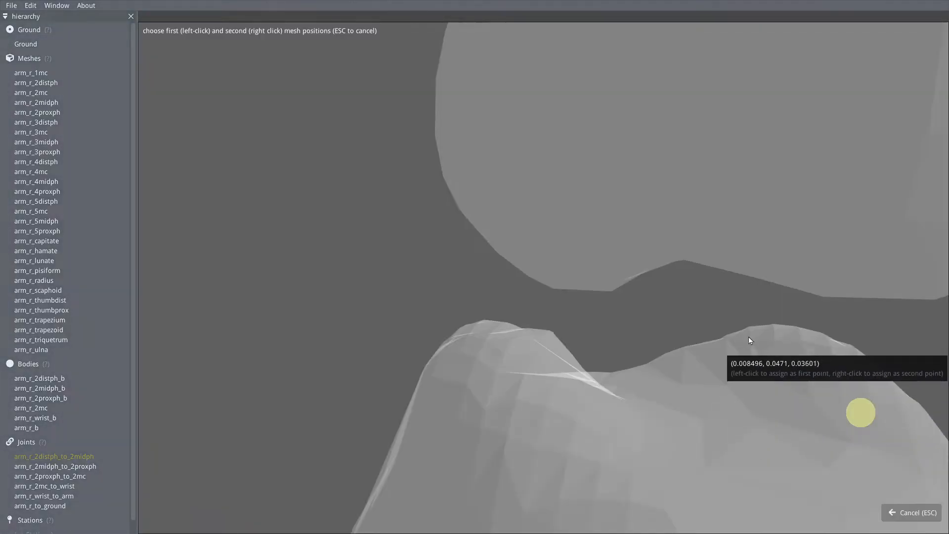
click(665, 249)
right_click(654, 385)
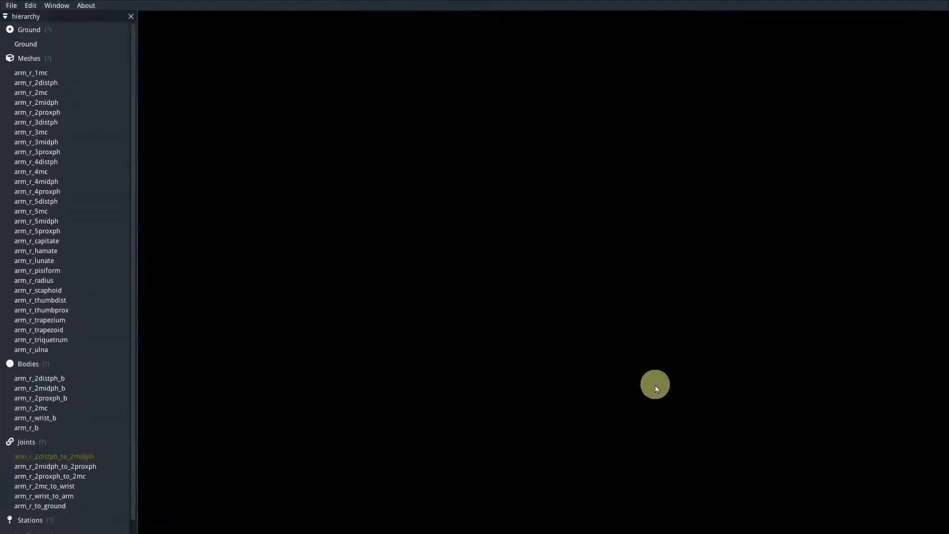
Step: Focus the camera on joint arm_r_2distph_to_2midph and reorient its x axis towards the parent
right_click(655, 326)
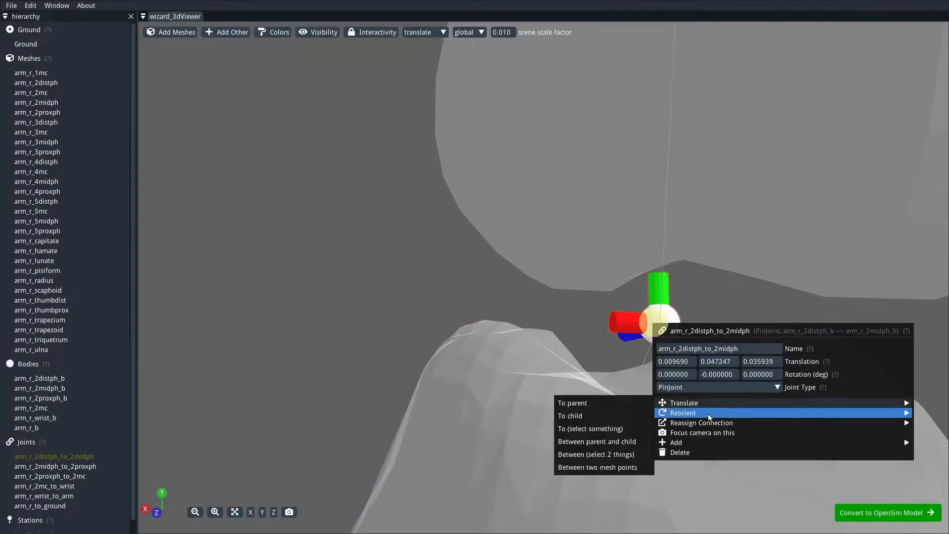
click(707, 433)
drag(830, 297, 764, 319)
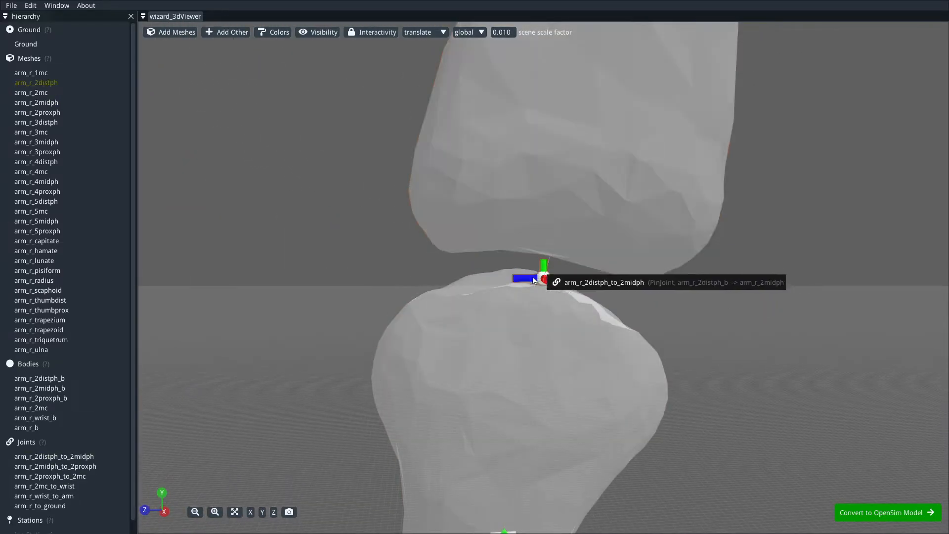
right_click(543, 278)
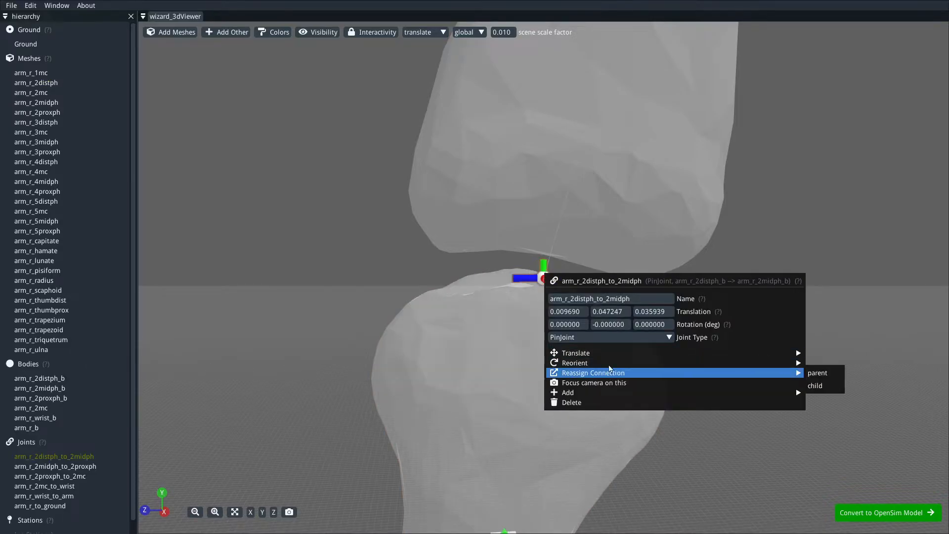
mouse_move(614, 367)
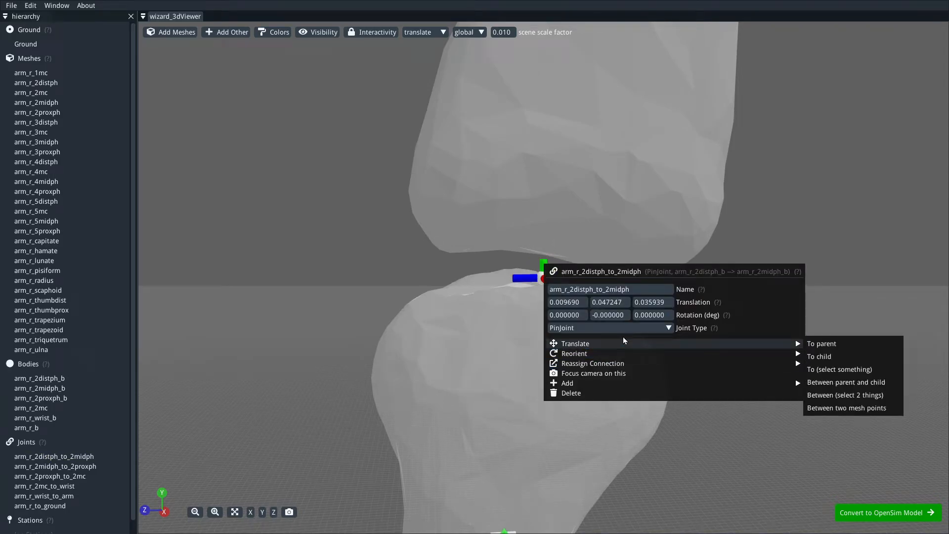
mouse_move(827, 357)
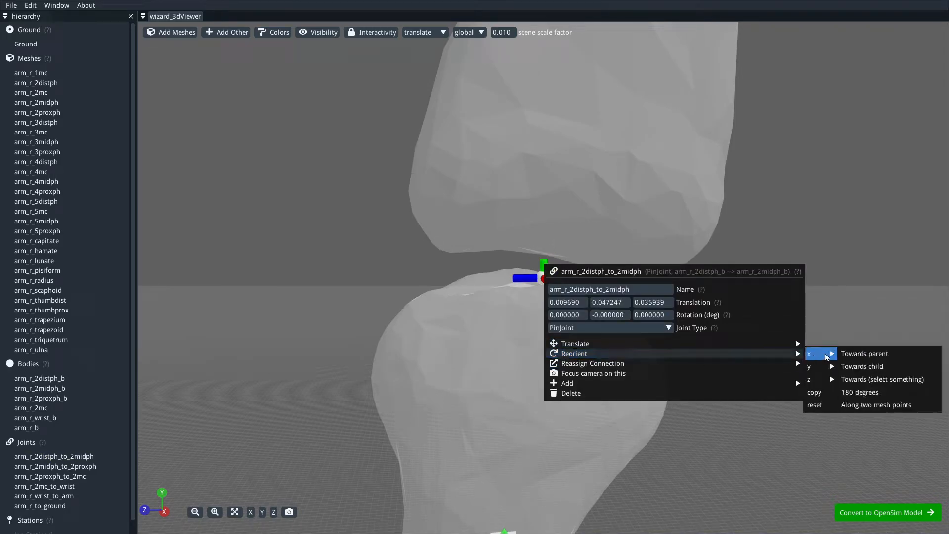
click(869, 352)
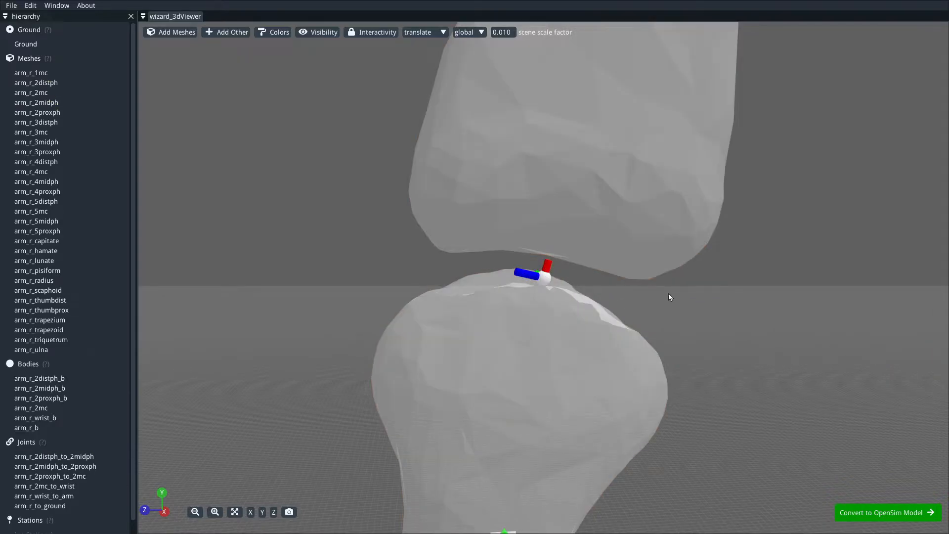
click(682, 297)
Step: Select joint arm_r_2distph_to_2midph between the two finger bones and switch its manipulation gizmo to rotate mode
scroll(662, 321, down, 5)
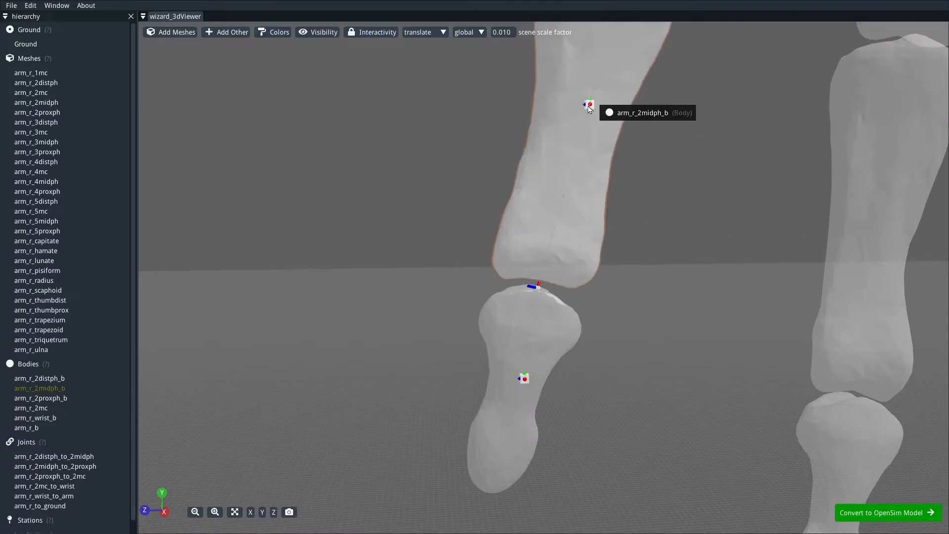
scroll(640, 364, up, 8)
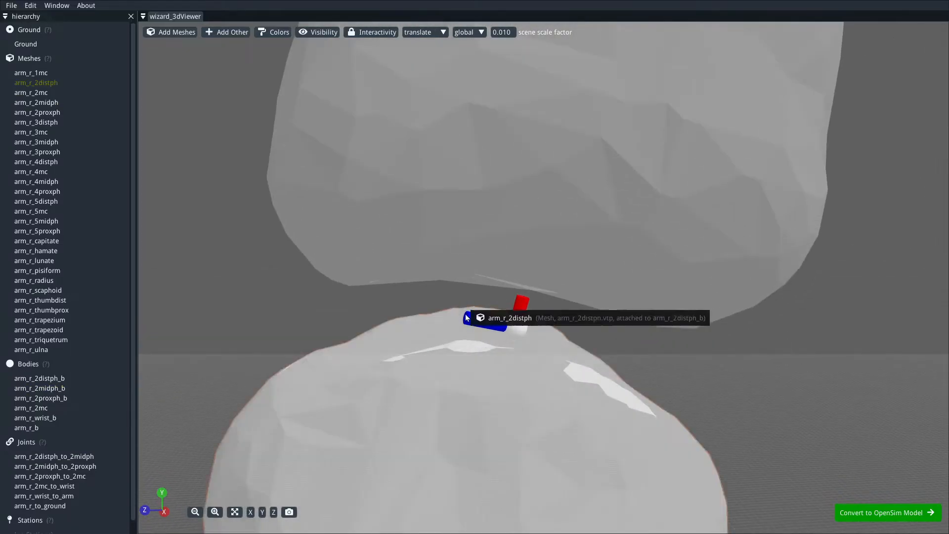
mouse_move(717, 389)
mouse_down()
mouse_move(519, 373)
mouse_move(559, 365)
mouse_move(724, 389)
mouse_move(706, 389)
mouse_up()
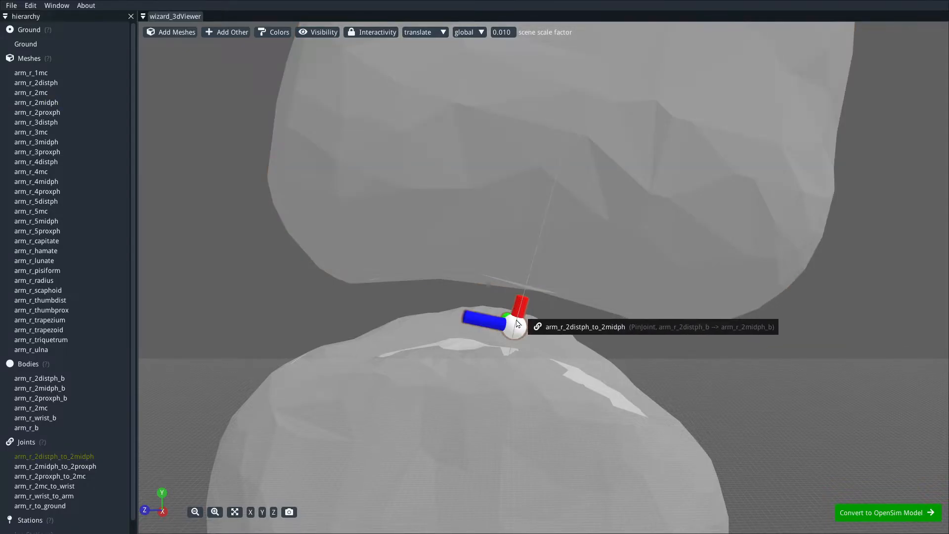
click(518, 324)
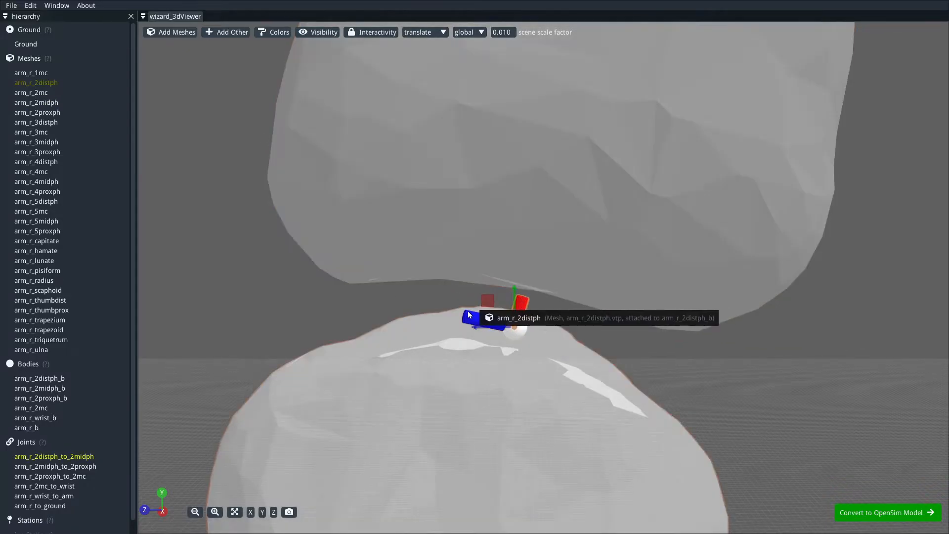
click(443, 32)
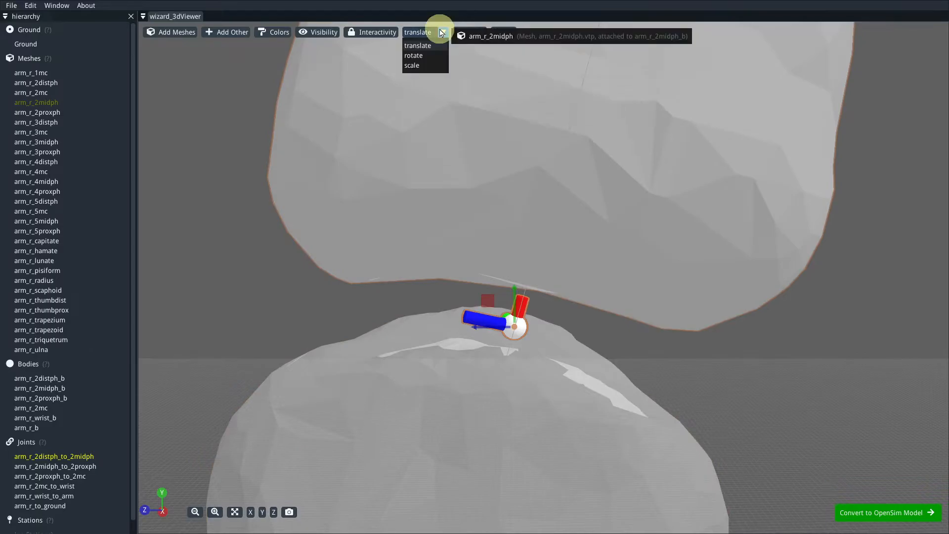
click(423, 57)
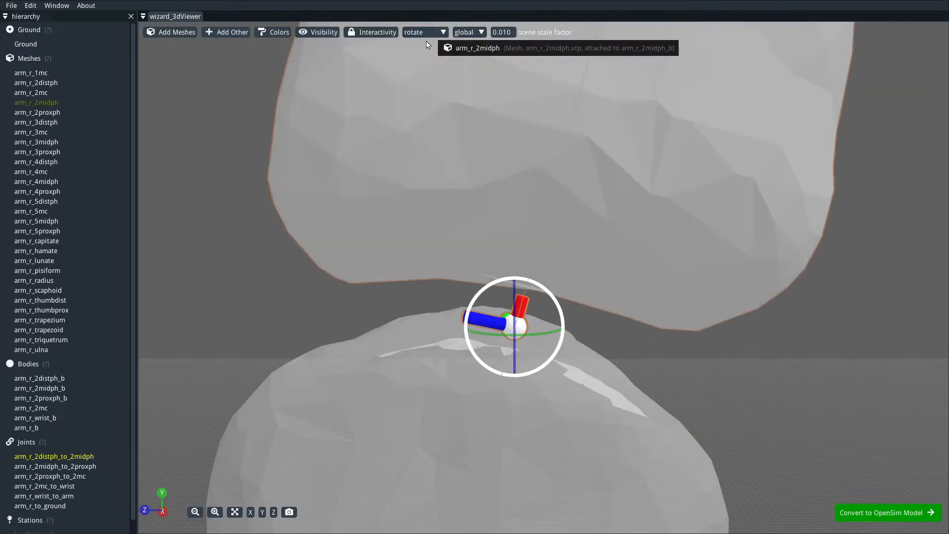
Step: Cycle the gizmo of joint arm_r_2distph_to_2midph through translate, rotate and scale modes, ending in rotate mode
click(427, 36)
click(424, 55)
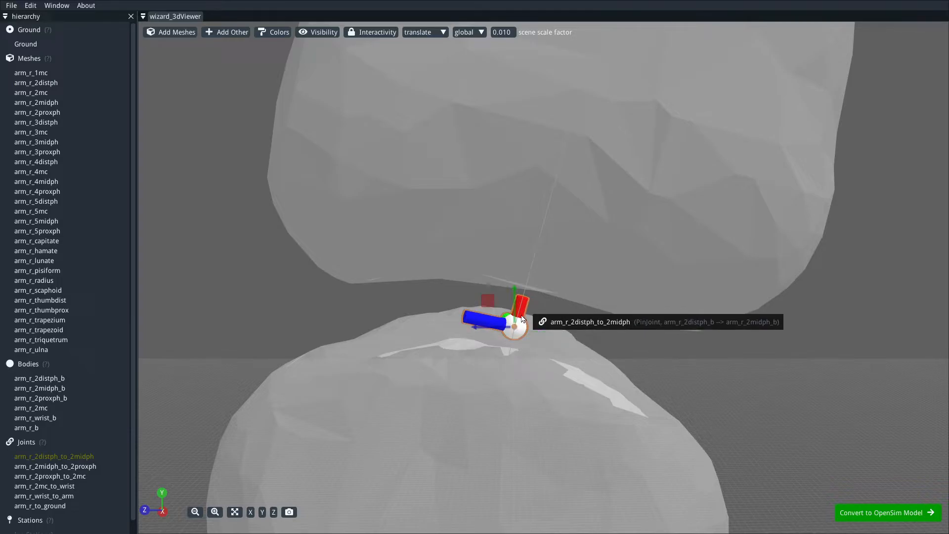
key(r)
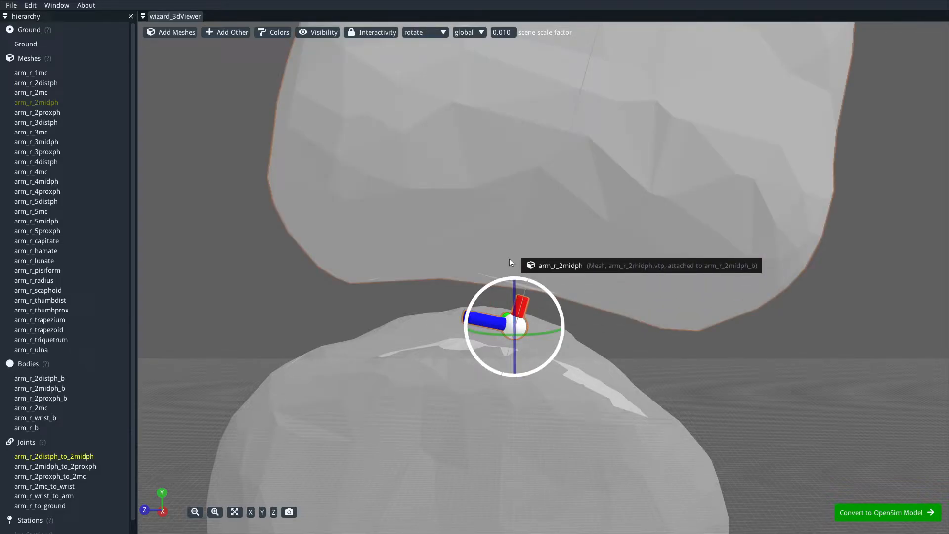
key(s)
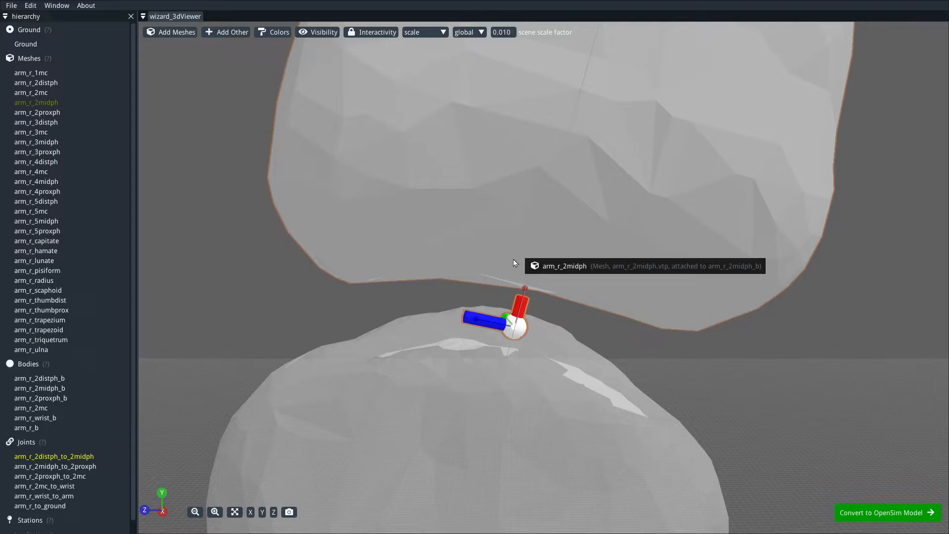
key(r)
Step: Set the rotation gizmo's orientation to local for joint arm_r_2distph_to_2midph
click(475, 32)
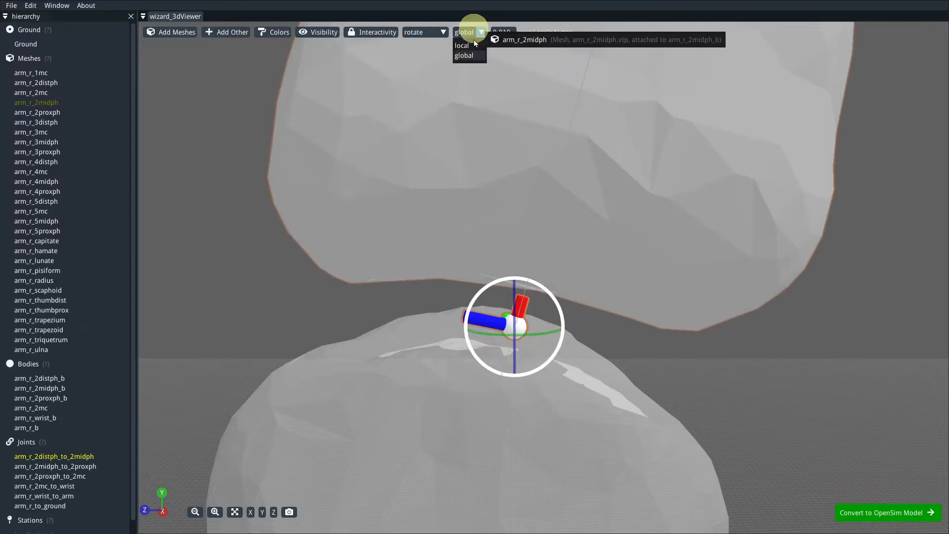
click(468, 46)
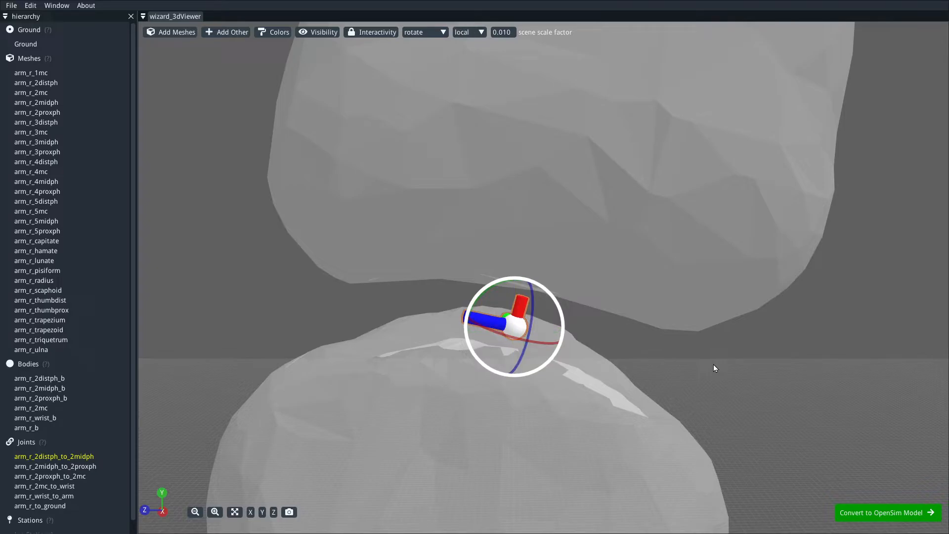
key(r)
click(469, 31)
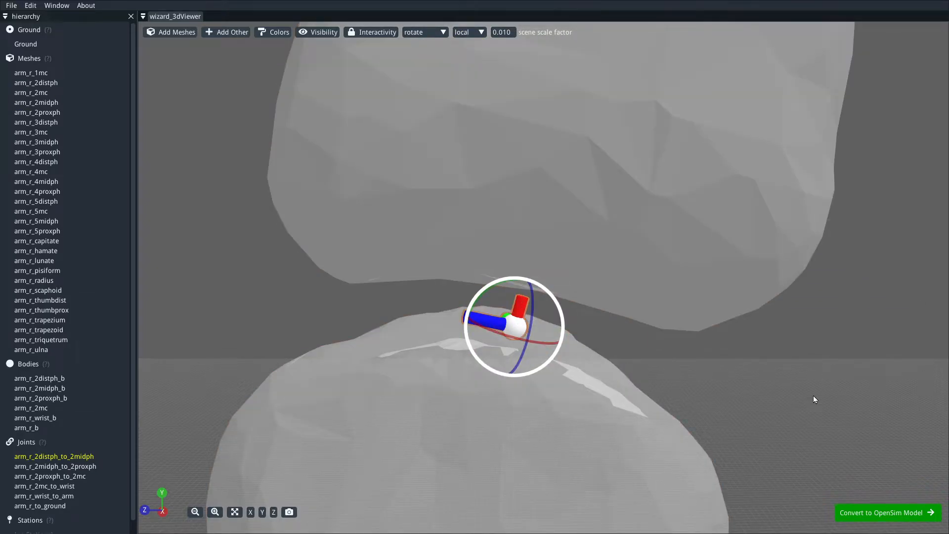
Step: Rotate joint arm_r_2distph_to_2midph slightly about its local x axis, then deselect it
drag(804, 393, 554, 324)
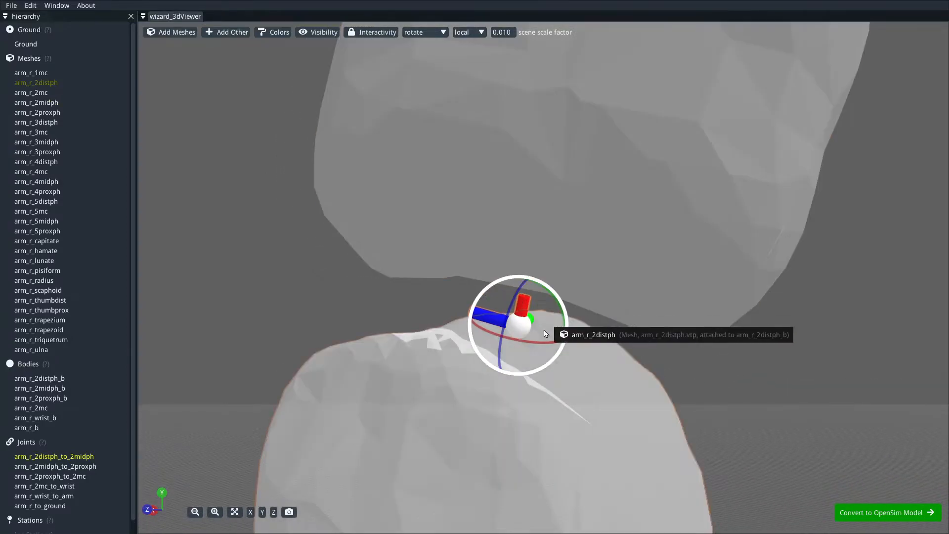
drag(709, 385, 786, 396)
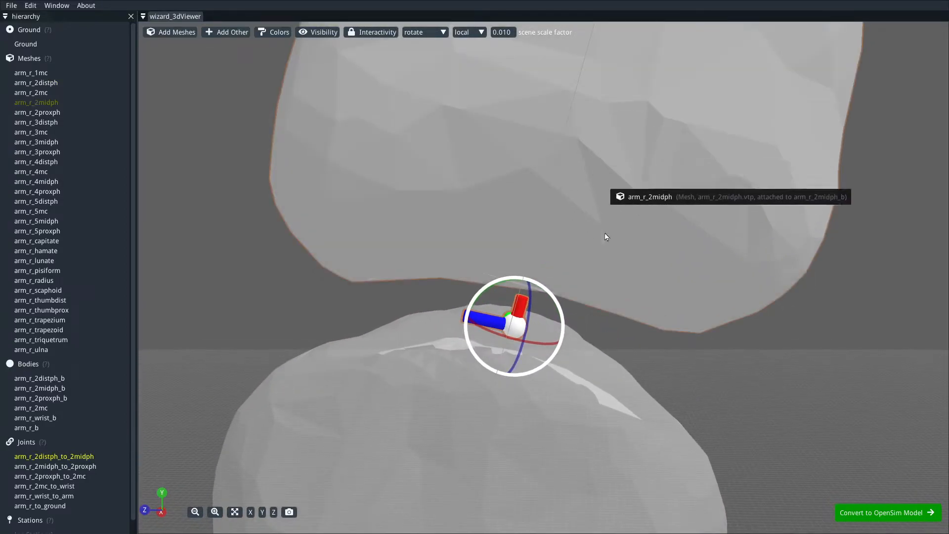
mouse_move(719, 381)
mouse_down()
mouse_move(641, 372)
mouse_move(586, 341)
mouse_up()
drag(755, 399, 712, 397)
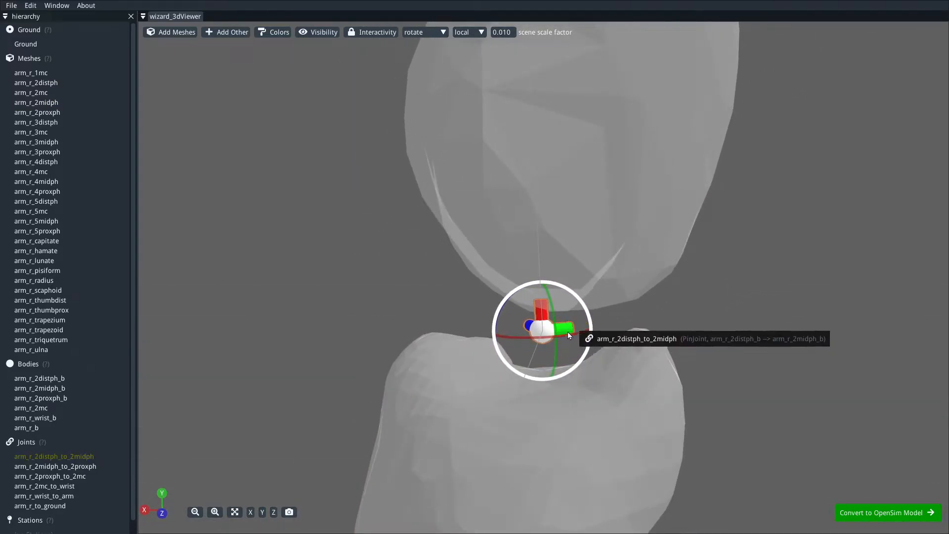
drag(512, 339, 504, 338)
drag(345, 285, 487, 356)
mouse_move(718, 416)
mouse_down()
mouse_move(718, 377)
mouse_move(691, 399)
mouse_move(640, 370)
mouse_up()
drag(753, 389, 755, 340)
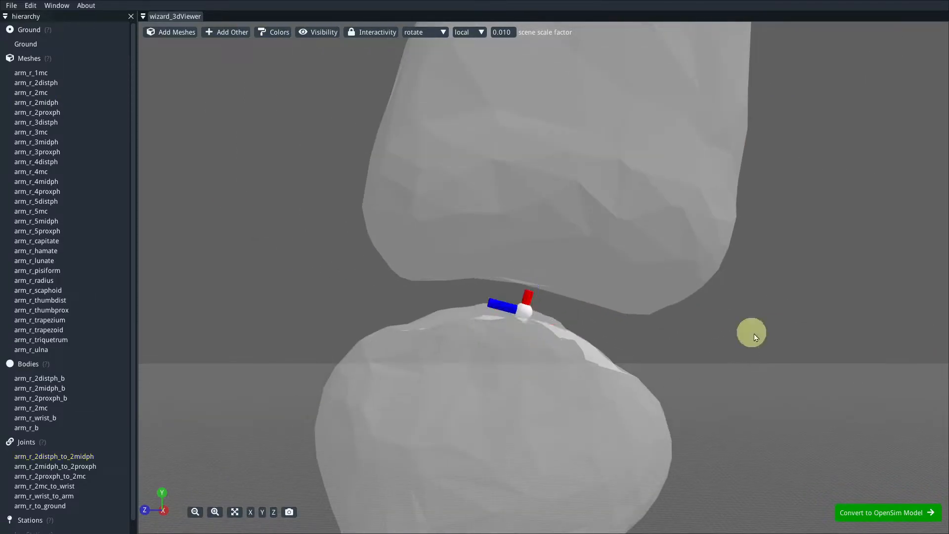
Step: Focus the camera on joint arm_r_2midph_to_2proxph and inspect its gap between the middle and proximal bones up close
scroll(762, 295, down, 7)
right_drag(743, 147, 657, 348)
right_drag(671, 180, 657, 308)
right_drag(638, 127, 643, 374)
right_drag(693, 146, 616, 394)
right_drag(684, 222, 563, 333)
mouse_move(618, 295)
mouse_down()
mouse_move(646, 306)
mouse_move(618, 303)
mouse_up()
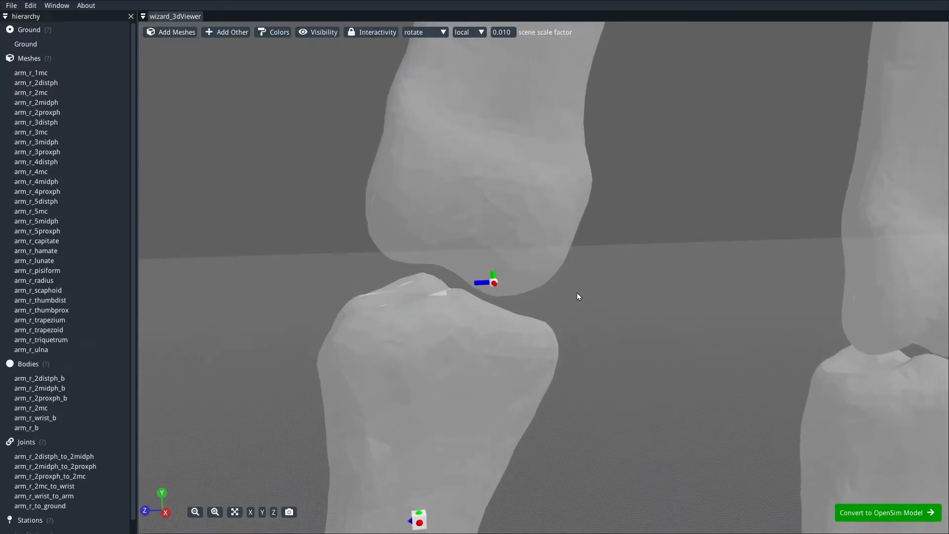
right_click(494, 282)
click(549, 389)
drag(386, 266, 498, 284)
scroll(593, 297, up, 10)
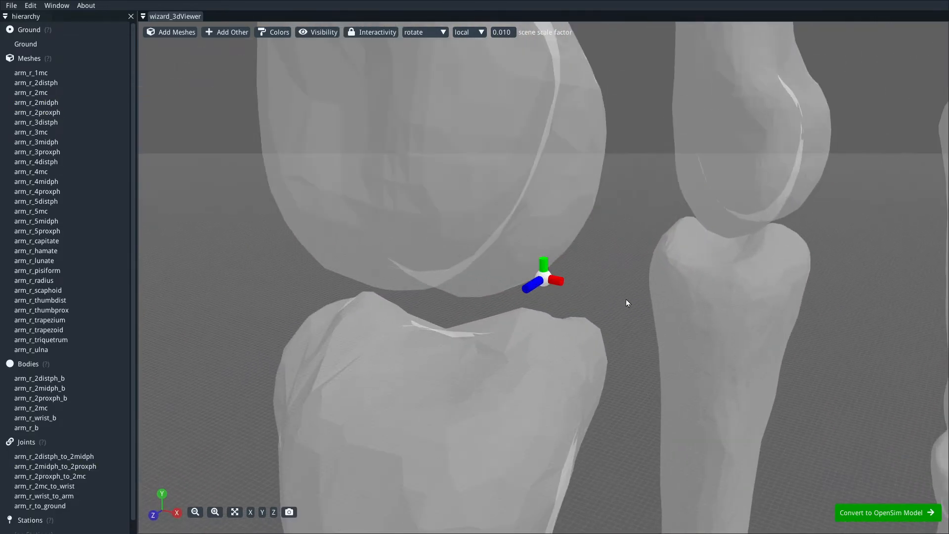
Step: Translate the arm_r_2midph_to_2proxph joint between two mesh points picked on the facing surfaces of the 2proxph and 2midph bones
right_drag(633, 293, 654, 268)
scroll(650, 260, down, 3)
right_click(567, 262)
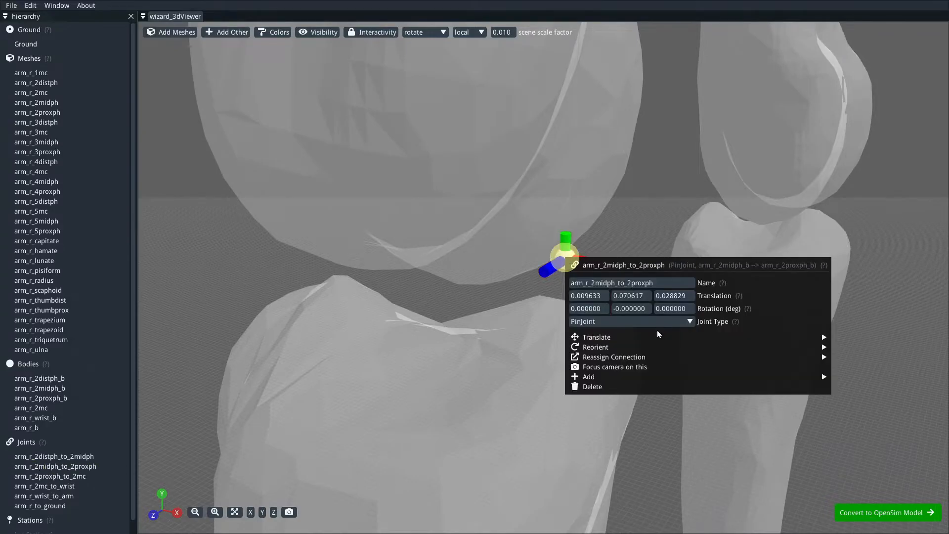
mouse_move(654, 340)
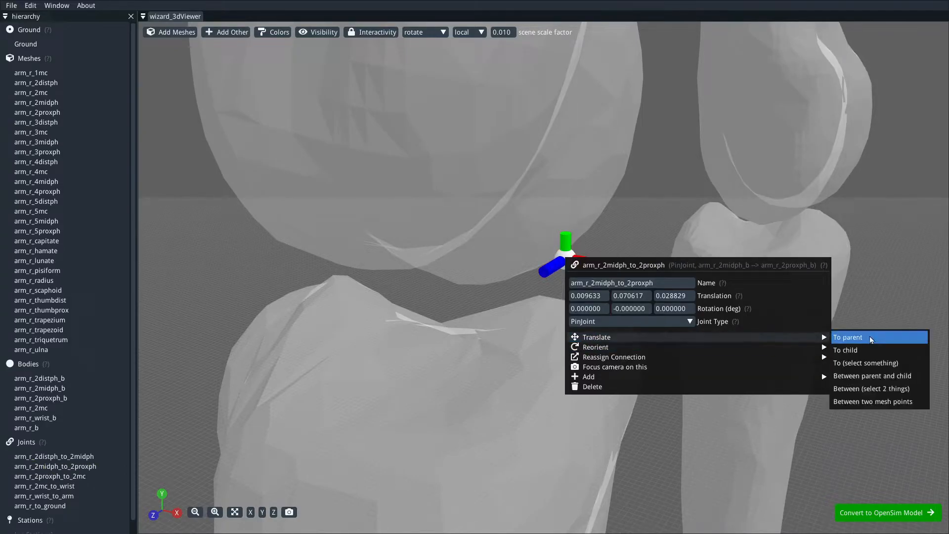
click(870, 399)
drag(678, 278, 603, 253)
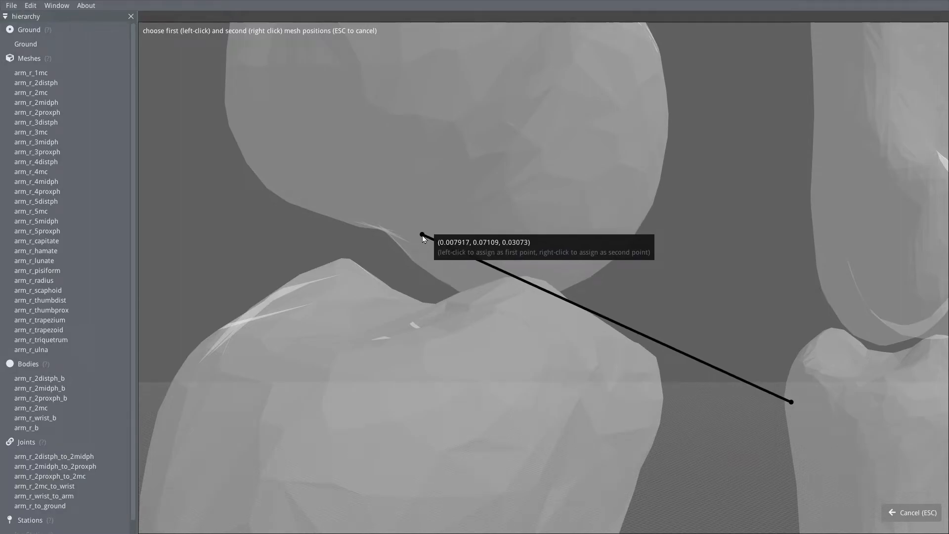
drag(423, 276, 433, 309)
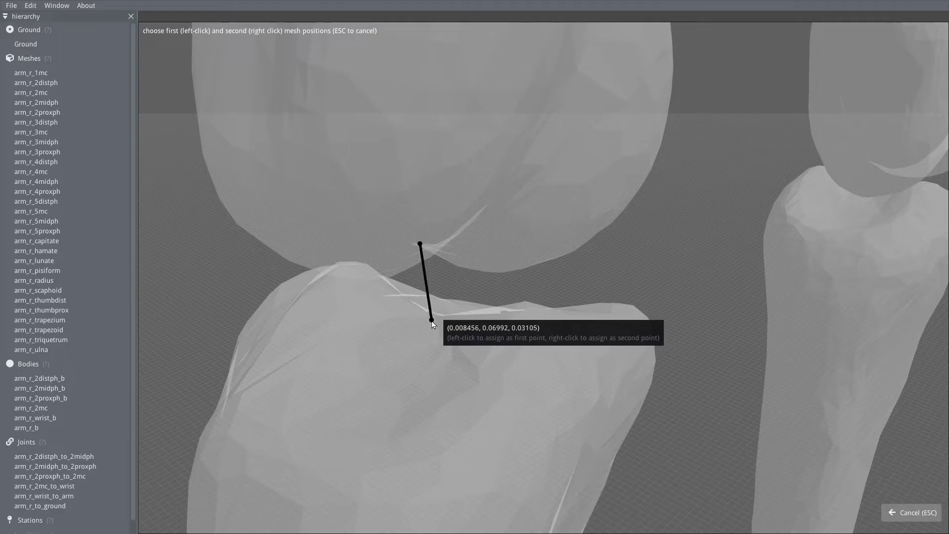
right_click(432, 321)
Step: Reorient the arm_r_2midph_to_2proxph joint so its x axis points towards its parent
drag(702, 280, 595, 255)
right_click(439, 258)
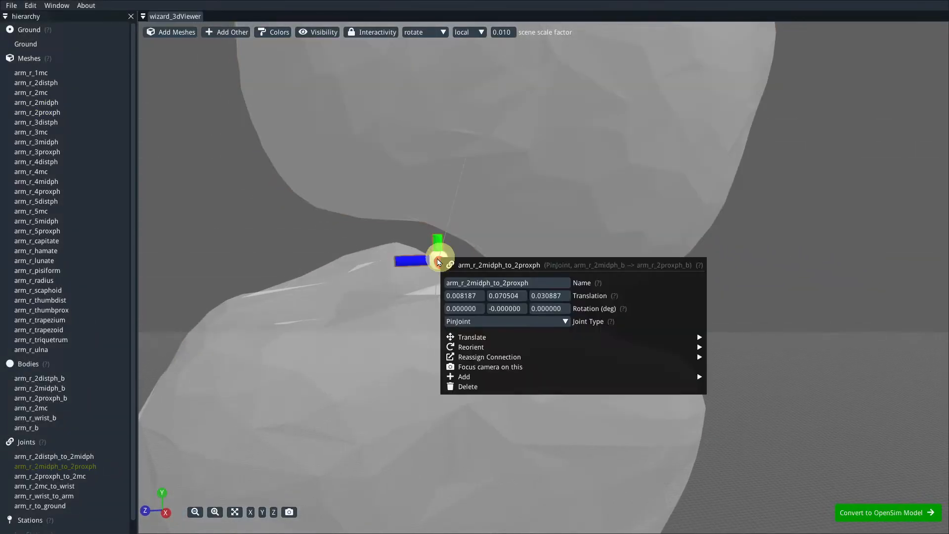
mouse_move(593, 347)
mouse_move(727, 350)
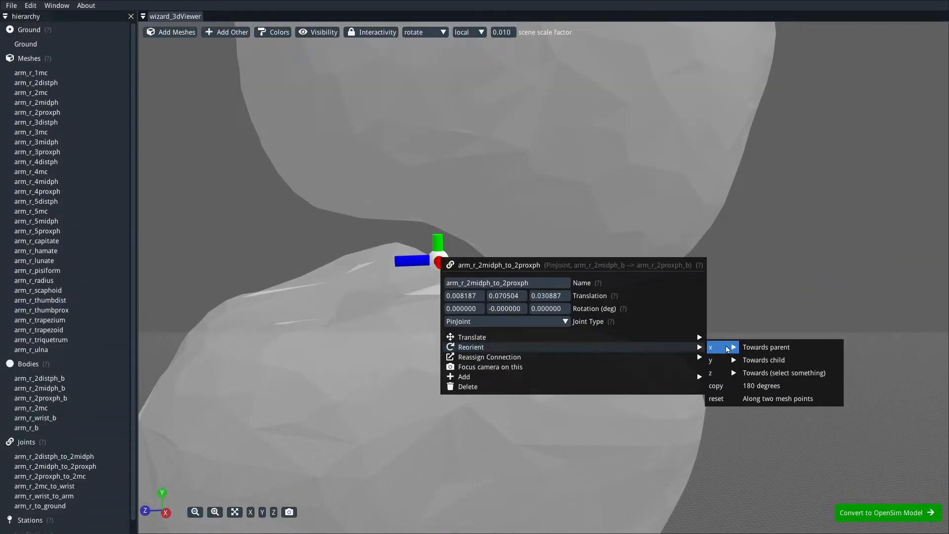
click(781, 347)
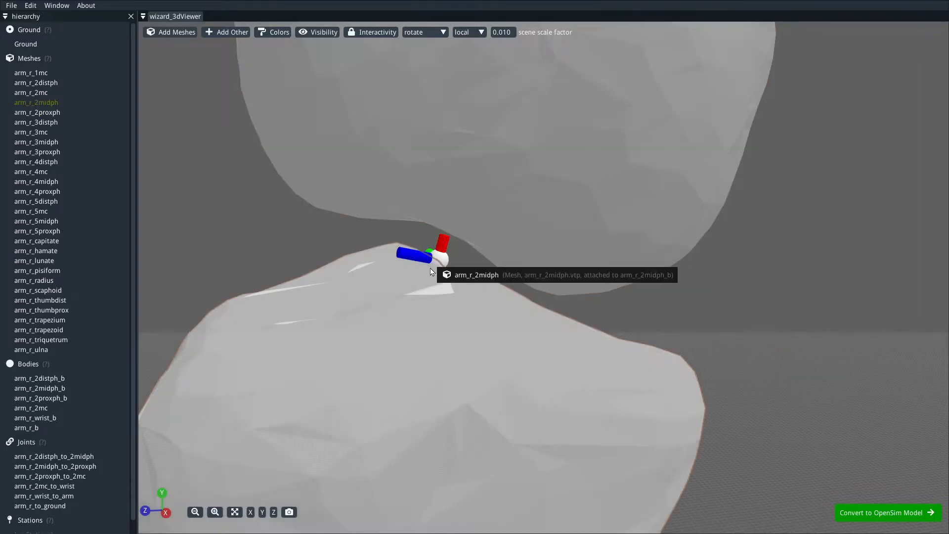
drag(440, 270, 439, 269)
Step: Move the arm_r_2midph_b body along the global X axis towards the middle of its bone, using translate mode in global space
drag(803, 335, 707, 344)
scroll(707, 343, down, 20)
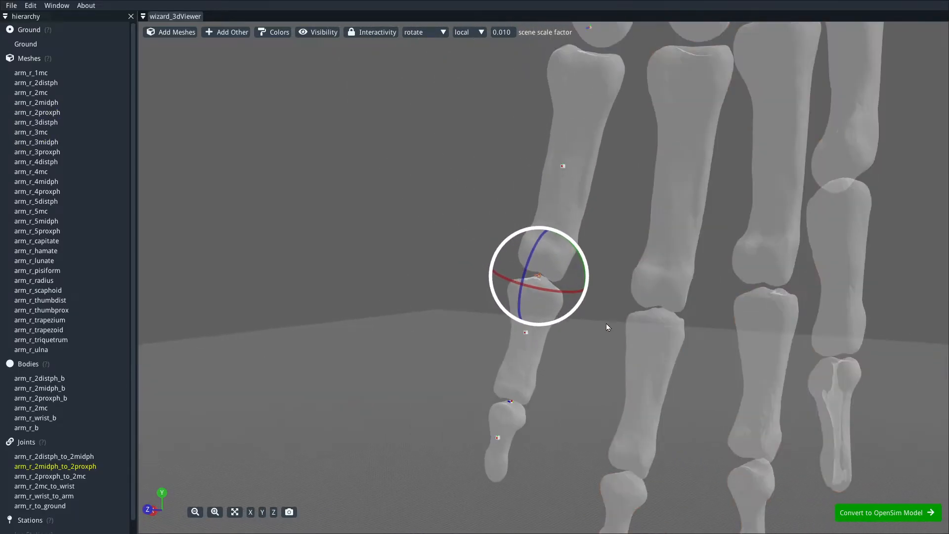
scroll(607, 324, up, 8)
scroll(662, 303, up, 8)
mouse_move(732, 337)
mouse_down()
mouse_move(612, 326)
mouse_move(682, 333)
mouse_move(682, 346)
mouse_up()
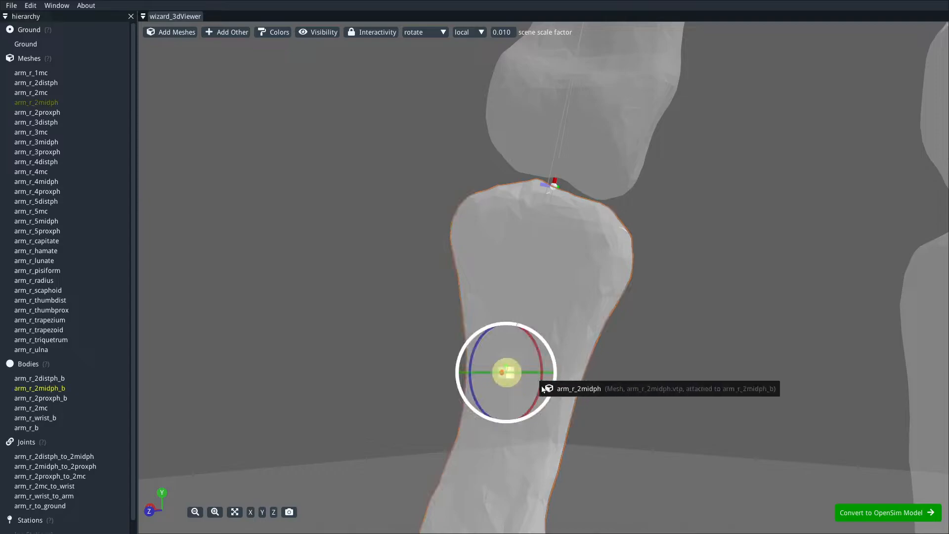
key(g)
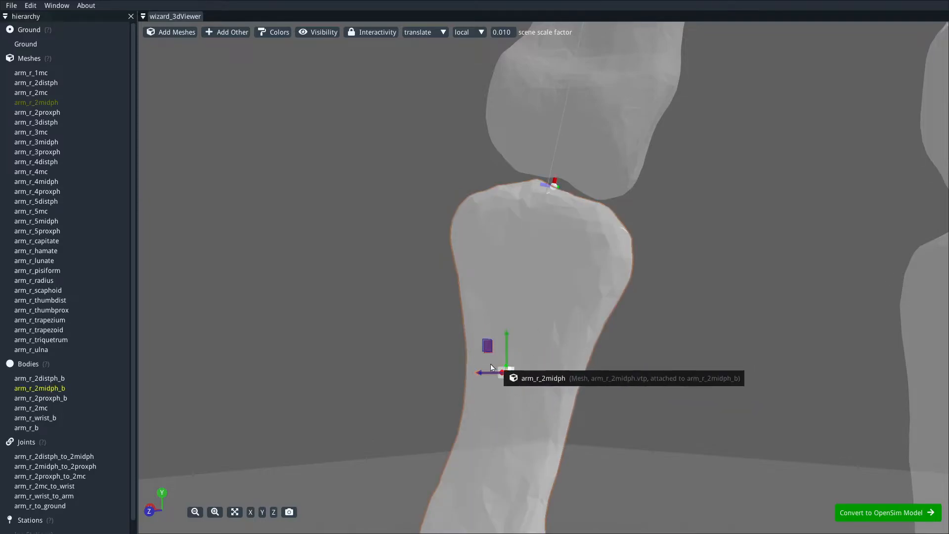
click(419, 31)
click(425, 45)
click(460, 31)
click(470, 58)
drag(664, 409, 806, 301)
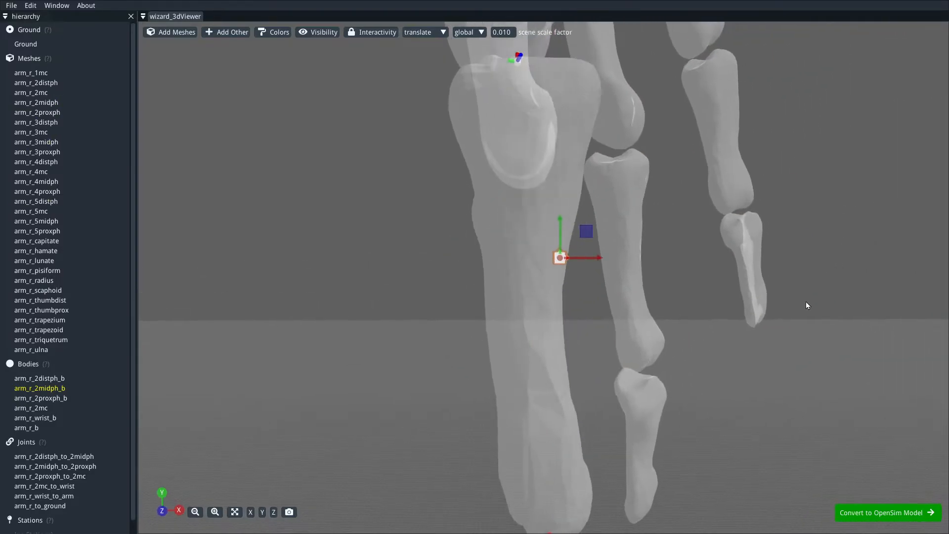
drag(590, 257, 557, 260)
Step: Reorient the arm_r_2distph_to_2midph joint so its x axis points towards its parent
drag(598, 309, 453, 319)
right_drag(581, 354, 571, 225)
right_drag(621, 376, 643, 246)
scroll(621, 268, up, 5)
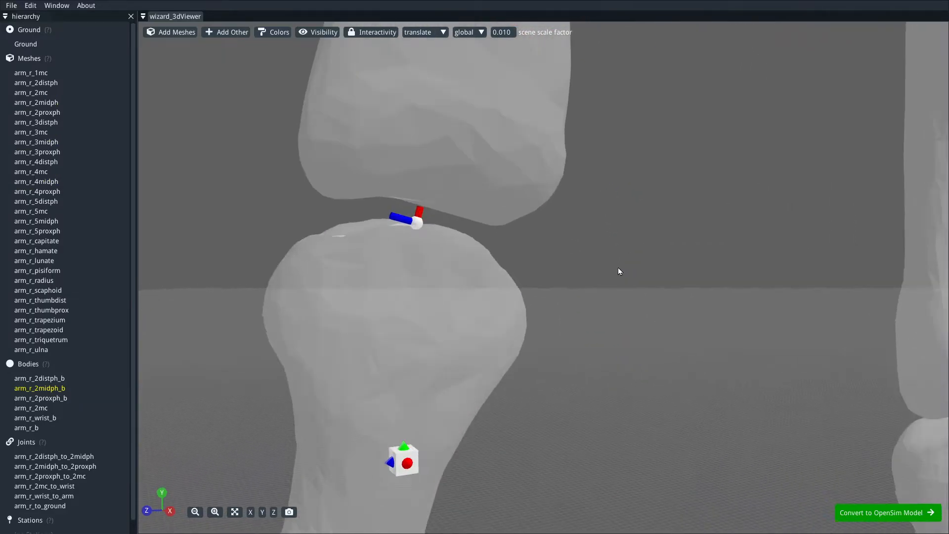
right_drag(617, 280, 670, 288)
scroll(671, 292, down, 2)
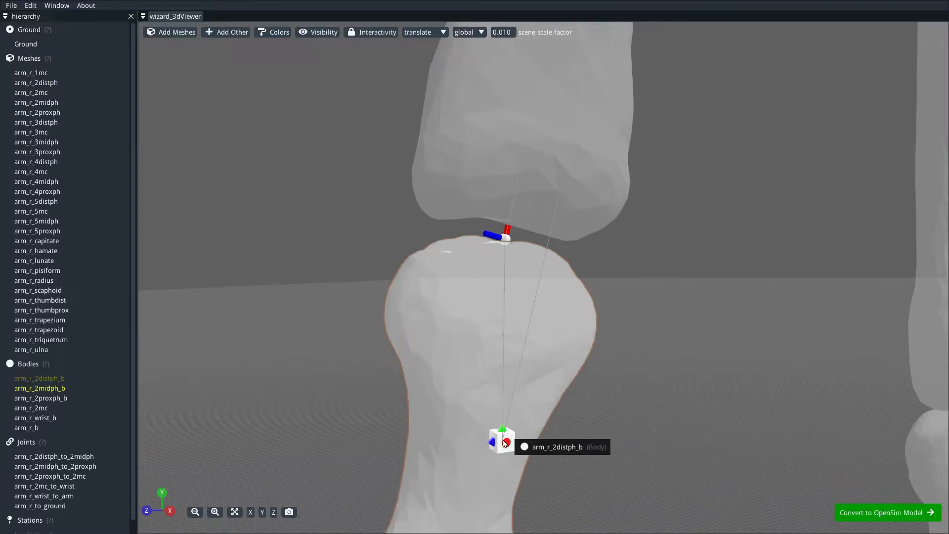
drag(518, 450, 515, 447)
drag(632, 460, 593, 432)
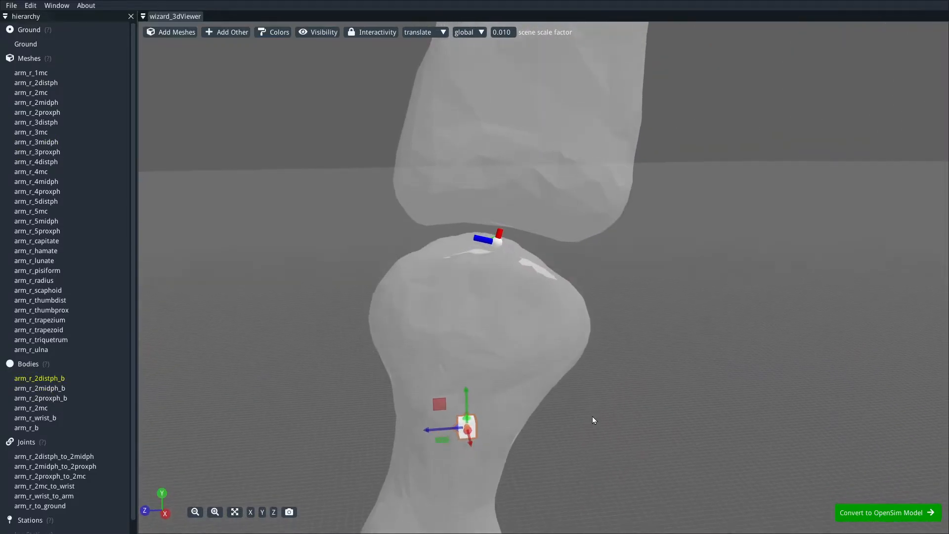
scroll(593, 432, up, 2)
right_click(488, 241)
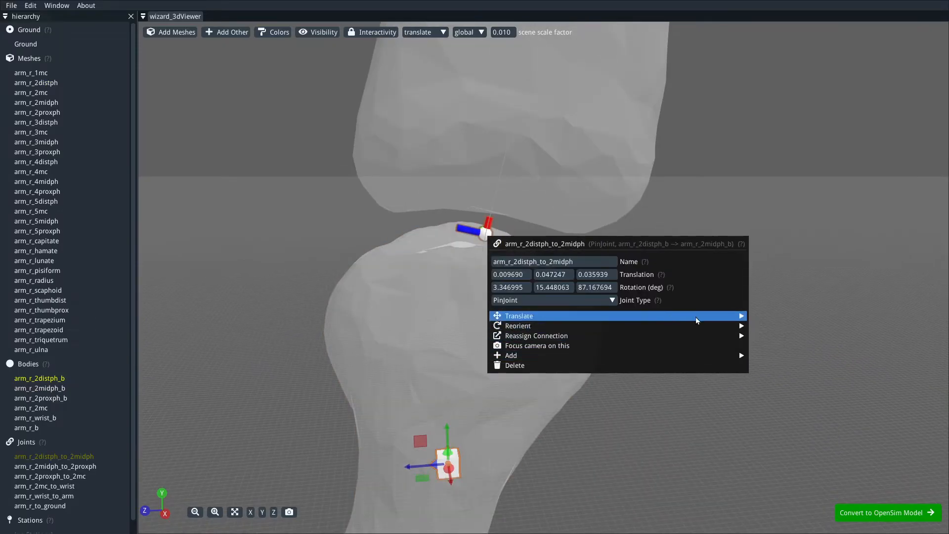
mouse_move(671, 326)
mouse_move(753, 326)
click(836, 327)
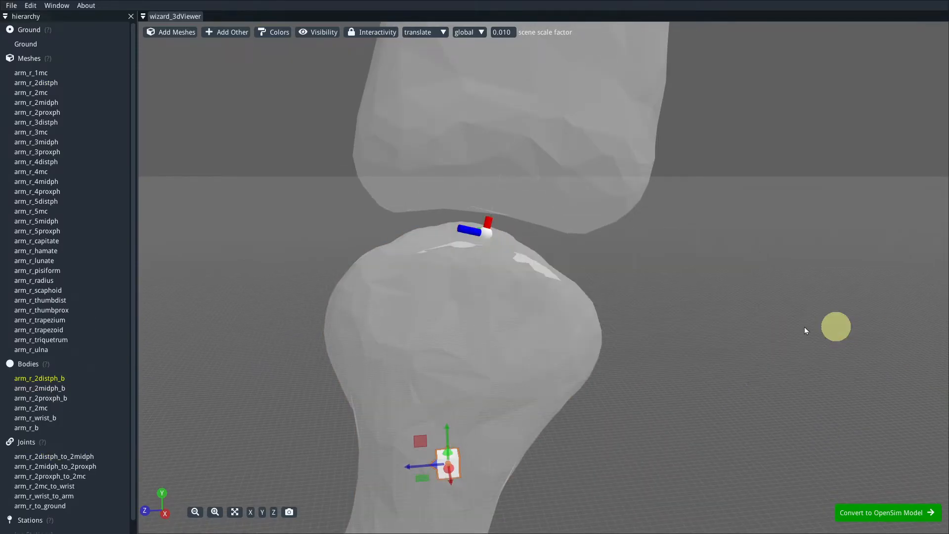
mouse_move(735, 287)
mouse_down()
mouse_move(451, 269)
mouse_move(650, 281)
mouse_move(689, 333)
mouse_move(689, 280)
mouse_move(638, 421)
mouse_move(593, 290)
mouse_move(623, 355)
mouse_move(623, 453)
mouse_move(634, 385)
mouse_move(502, 292)
mouse_move(398, 280)
mouse_up()
right_click(449, 296)
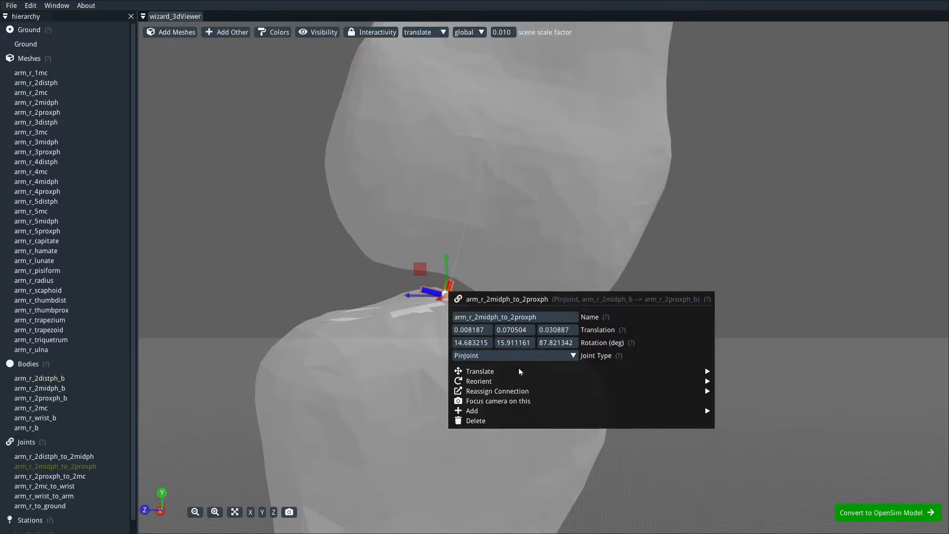
mouse_move(514, 373)
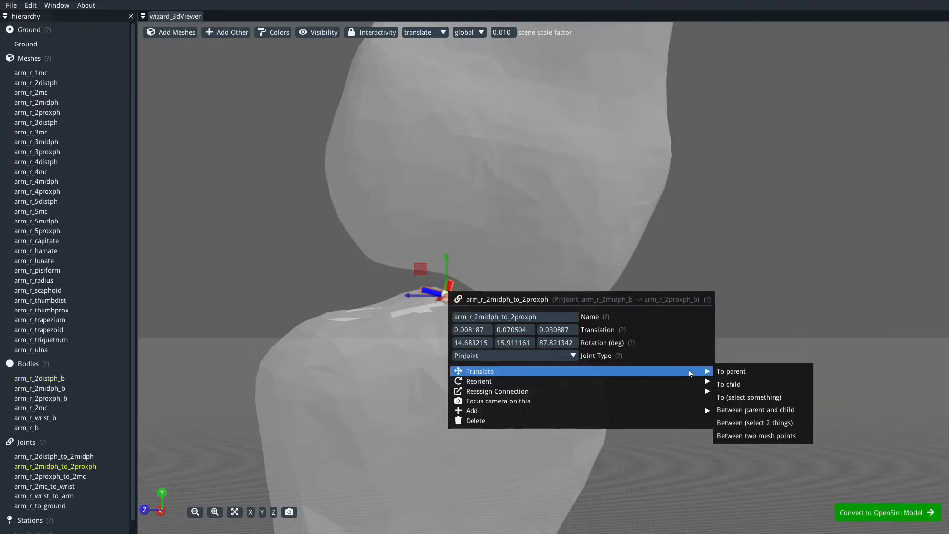
drag(724, 210, 854, 259)
Step: Move the arm_r_2proxph_b body slightly along the global X axis towards the middle of its bone
right_drag(743, 229, 748, 462)
drag(668, 341, 538, 116)
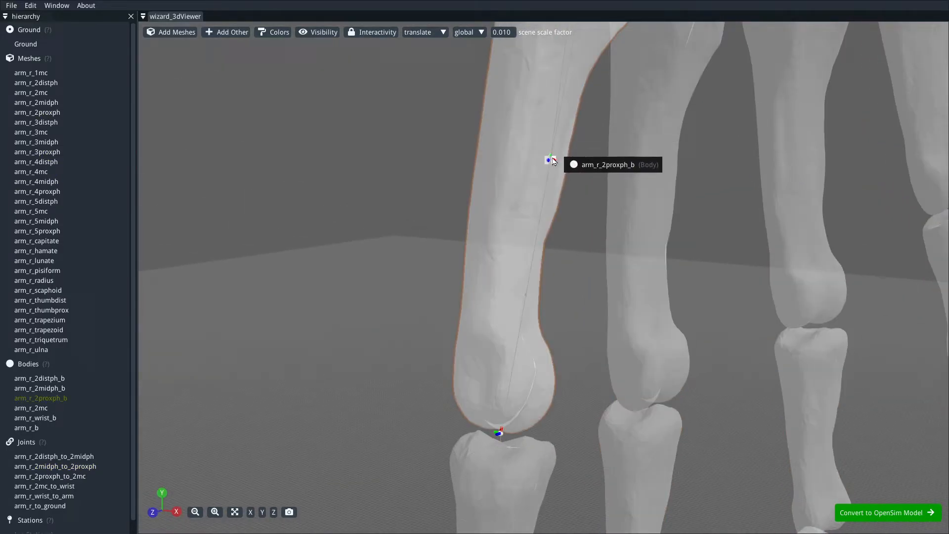
drag(561, 164, 550, 165)
Step: Reposition the arm_r_2midph_to_2proxph joint between two mesh points, one on the 2midph bone's joint surface and one on the 2proxph bone opposite
drag(579, 297, 485, 302)
right_drag(545, 303, 544, 197)
scroll(554, 238, up, 4)
right_drag(564, 272, 643, 129)
scroll(642, 223, up, 5)
right_drag(626, 225, 638, 296)
scroll(612, 293, up, 4)
drag(623, 292, 543, 297)
right_drag(542, 284, 621, 318)
scroll(588, 292, down, 6)
drag(587, 293, 570, 299)
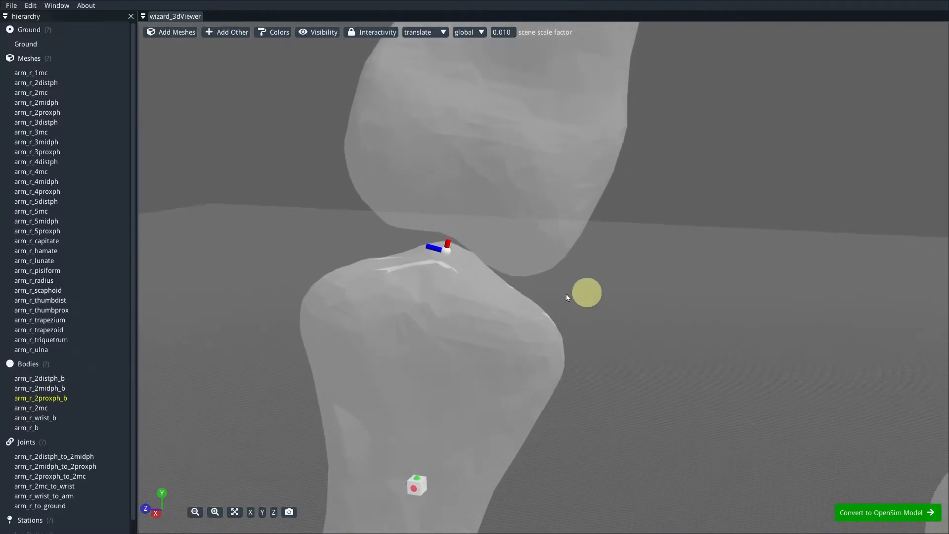
right_click(447, 256)
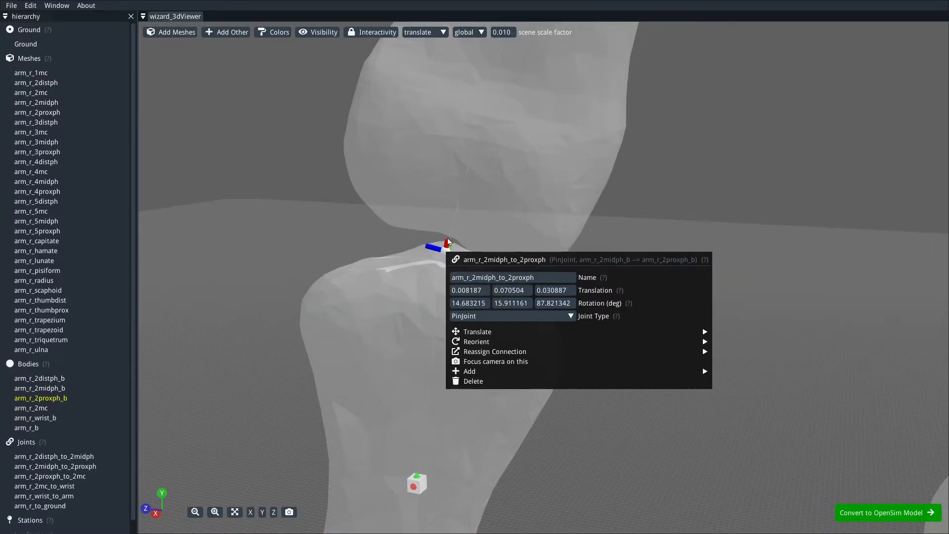
mouse_move(509, 336)
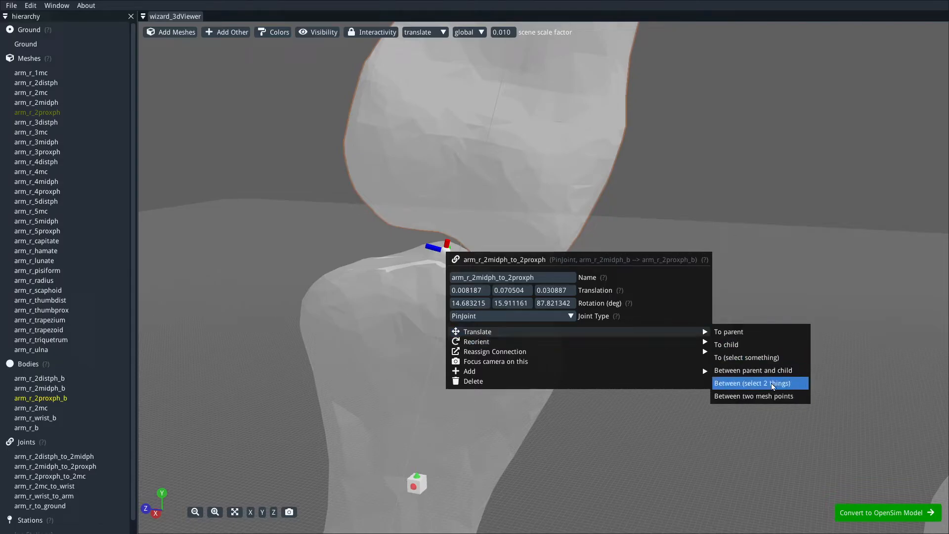
click(774, 397)
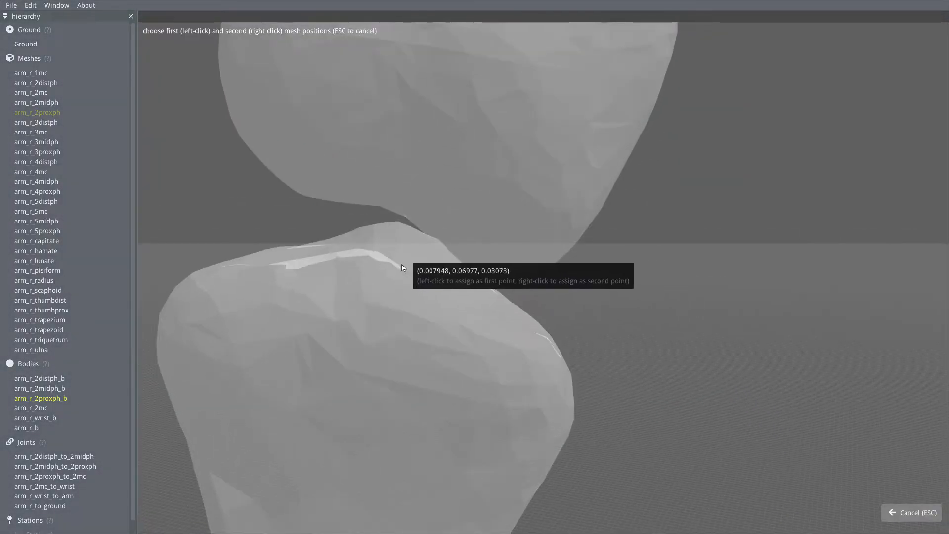
click(402, 264)
drag(599, 303, 619, 264)
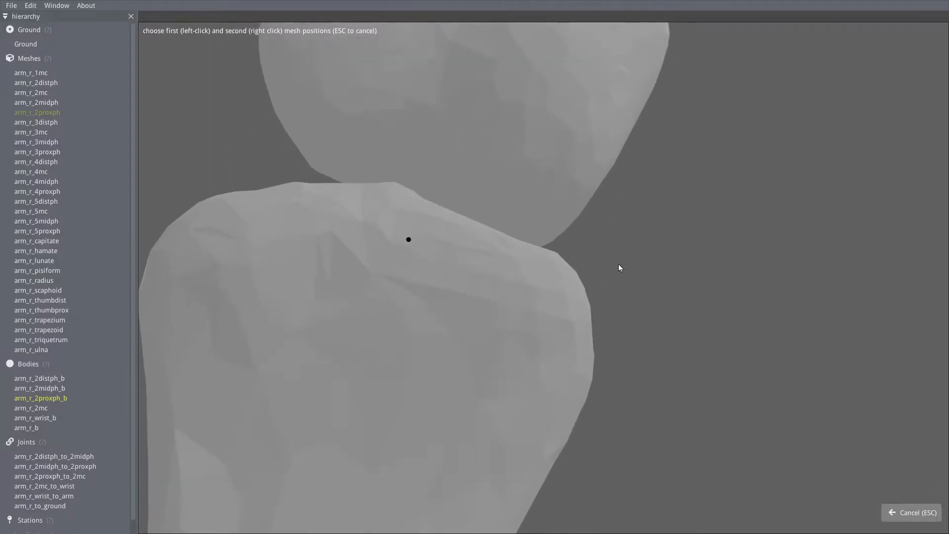
scroll(621, 265, up, 7)
mouse_move(684, 215)
mouse_down()
mouse_move(697, 234)
mouse_move(769, 260)
mouse_move(732, 265)
mouse_up()
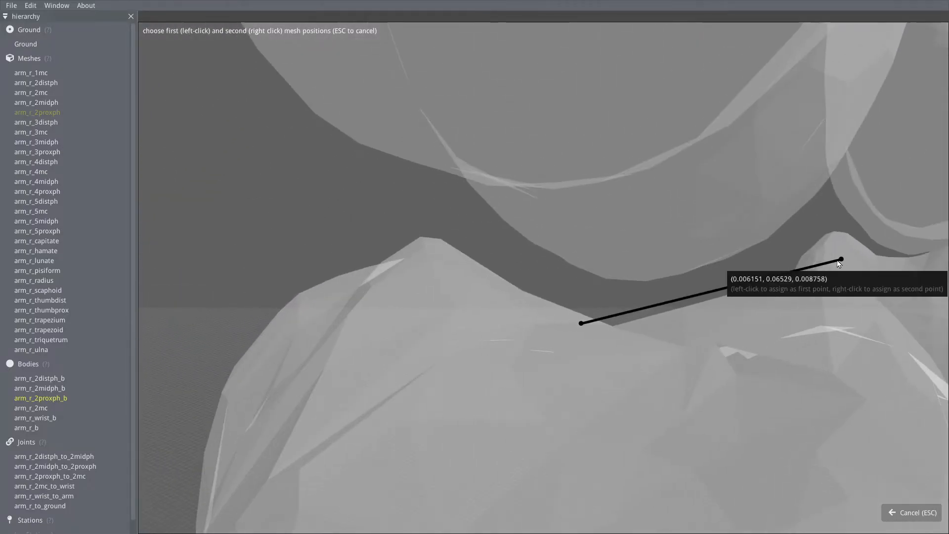
right_click(575, 194)
Step: Reorient the x axis of the arm_r_2midph_to_2proxph joint towards its parent body again
middle_drag(428, 404, 290, 229)
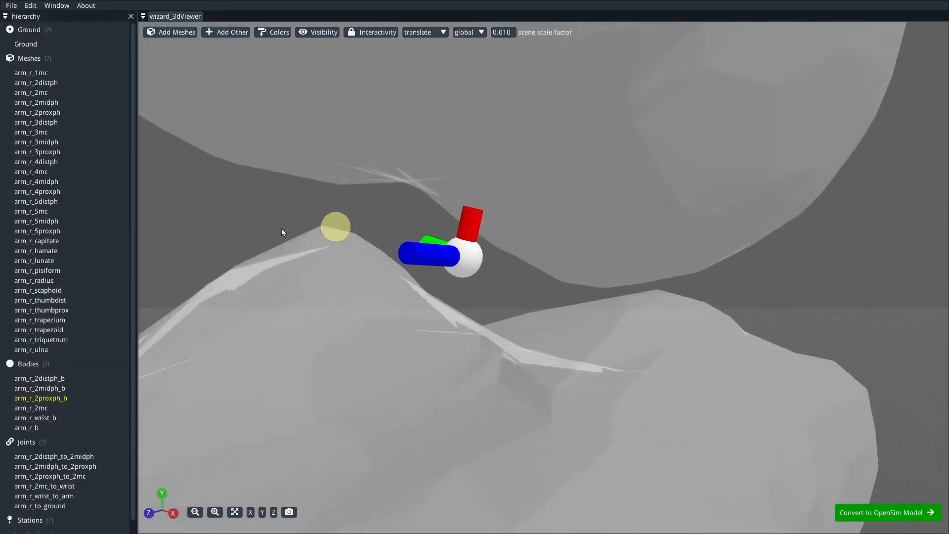
scroll(507, 274, down, 8)
middle_drag(608, 292, 442, 272)
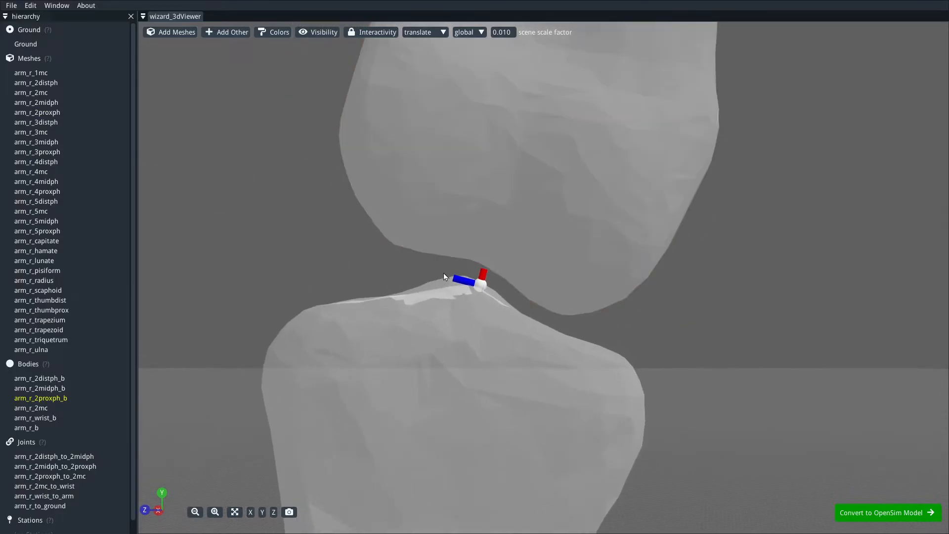
right_click(480, 288)
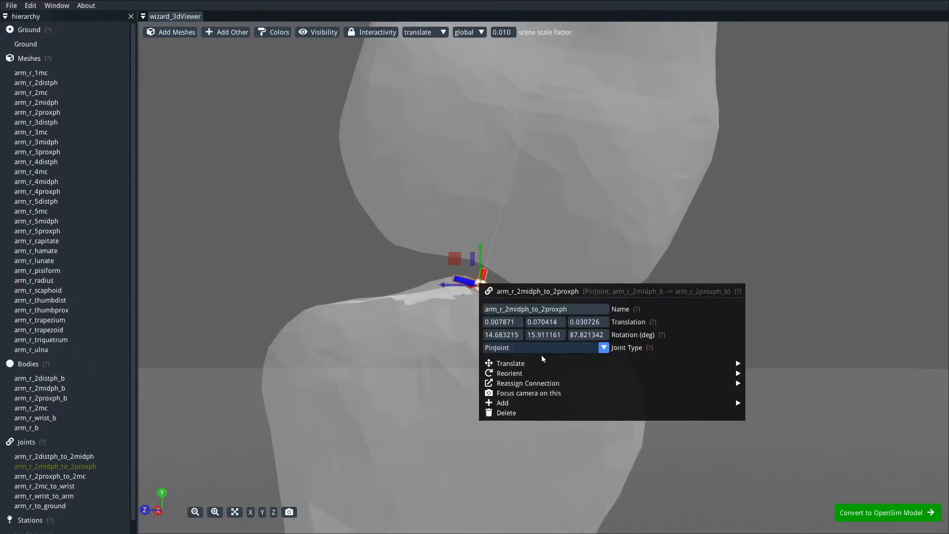
mouse_move(691, 377)
mouse_move(768, 379)
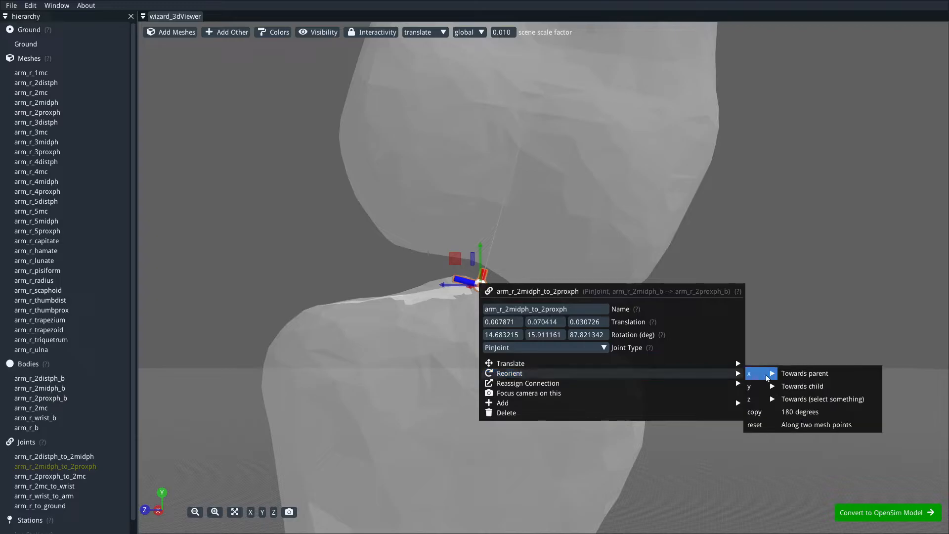
click(809, 378)
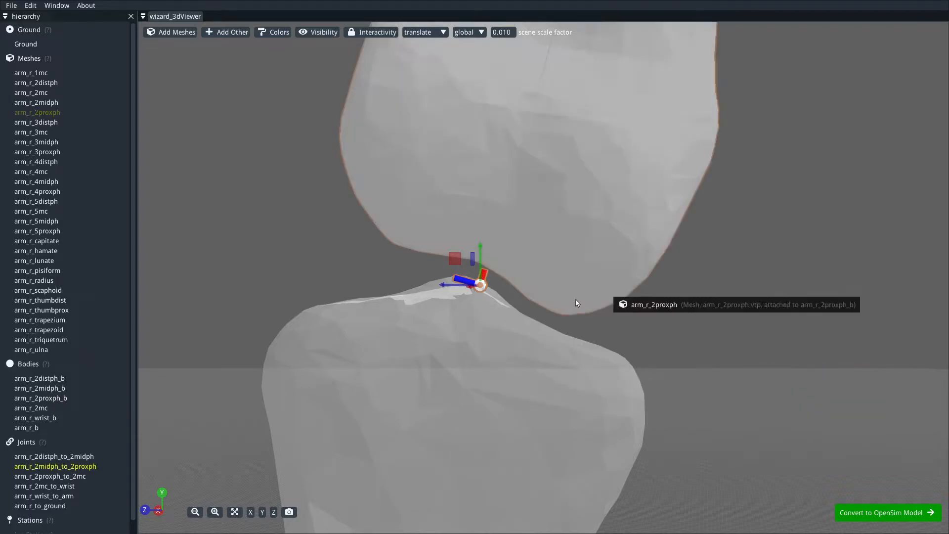
Step: Turn off mesh interactivity, select the arm_r_2proxph_to_2mc joint inside the metacarpal, and turn mesh interactivity back on
middle_drag(780, 272, 705, 391)
scroll(702, 388, down, 10)
right_drag(692, 212, 616, 477)
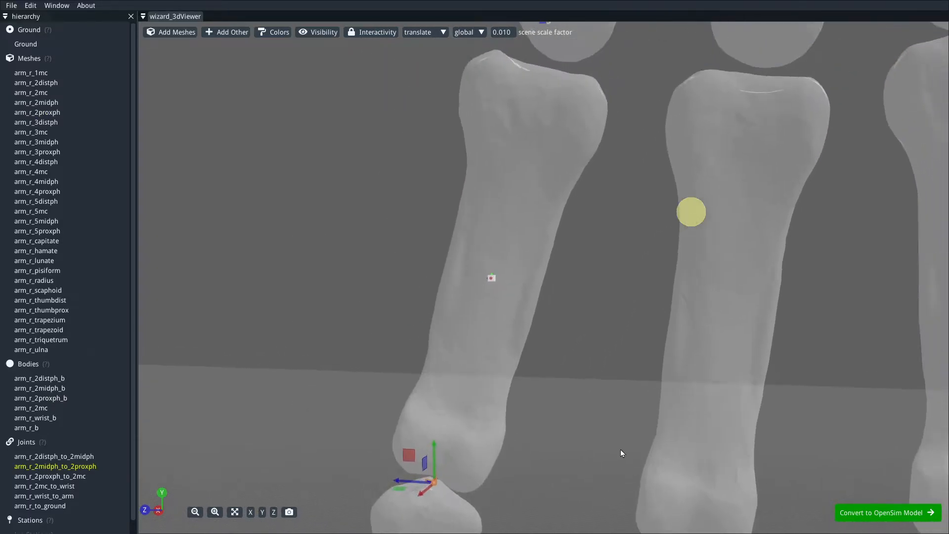
right_drag(594, 244, 544, 450)
right_drag(579, 140, 514, 411)
scroll(551, 327, down, 4)
scroll(544, 337, up, 4)
right_drag(509, 367, 584, 272)
scroll(597, 271, up, 7)
scroll(597, 274, up, 3)
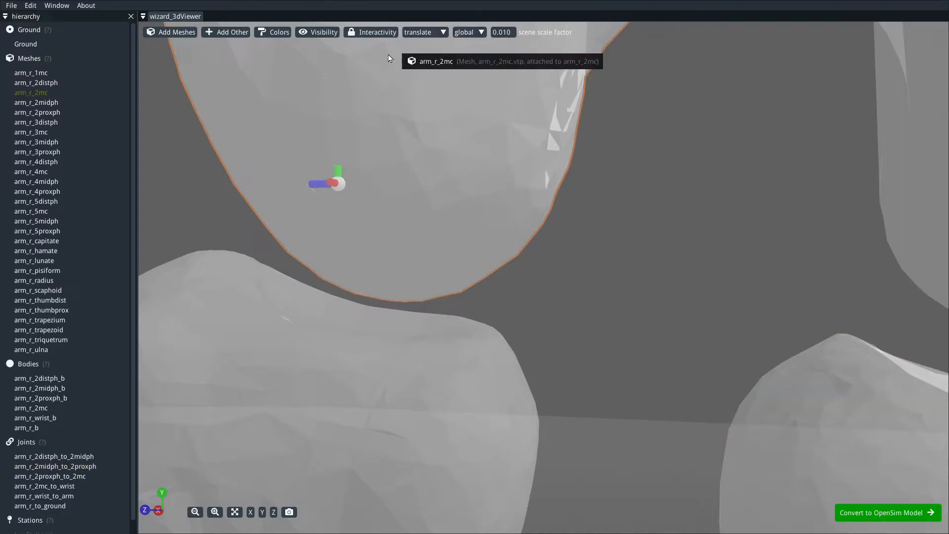
click(379, 32)
click(415, 55)
click(338, 181)
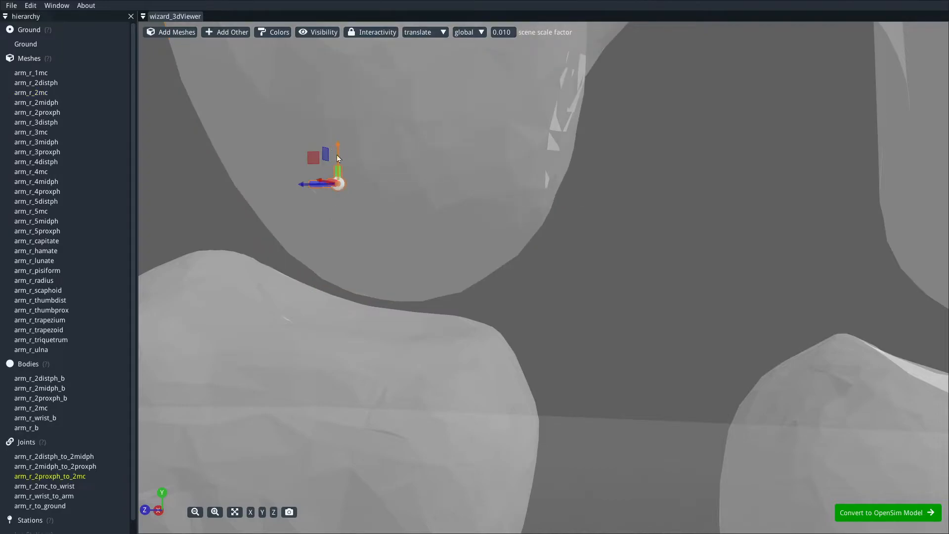
click(379, 32)
click(408, 52)
Step: Reposition the arm_r_2proxph_to_2mc joint between two mesh points, one on each of the facing joint surfaces of the 2mc and 2proxph bones
click(72, 477)
right_click(73, 476)
mouse_move(239, 475)
click(352, 525)
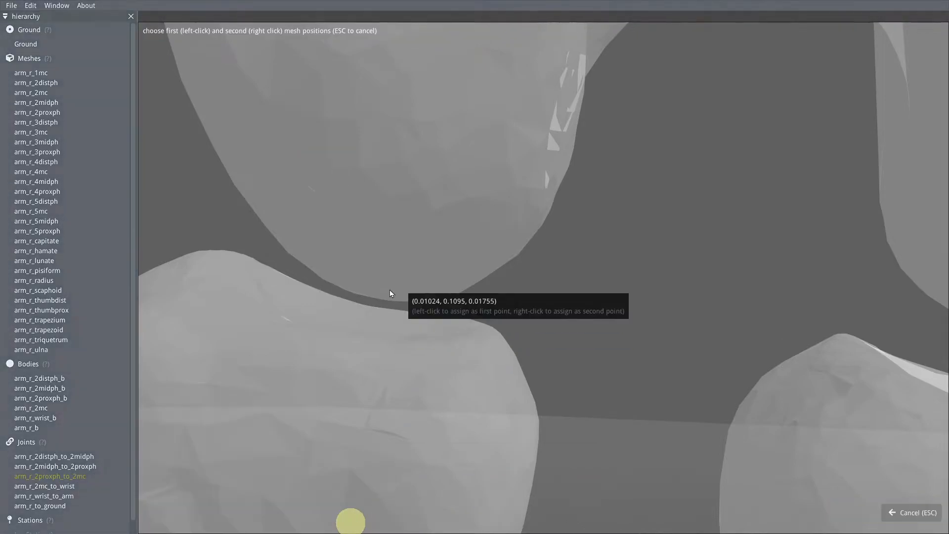
middle_drag(475, 290, 643, 331)
click(672, 342)
middle_drag(559, 307, 410, 220)
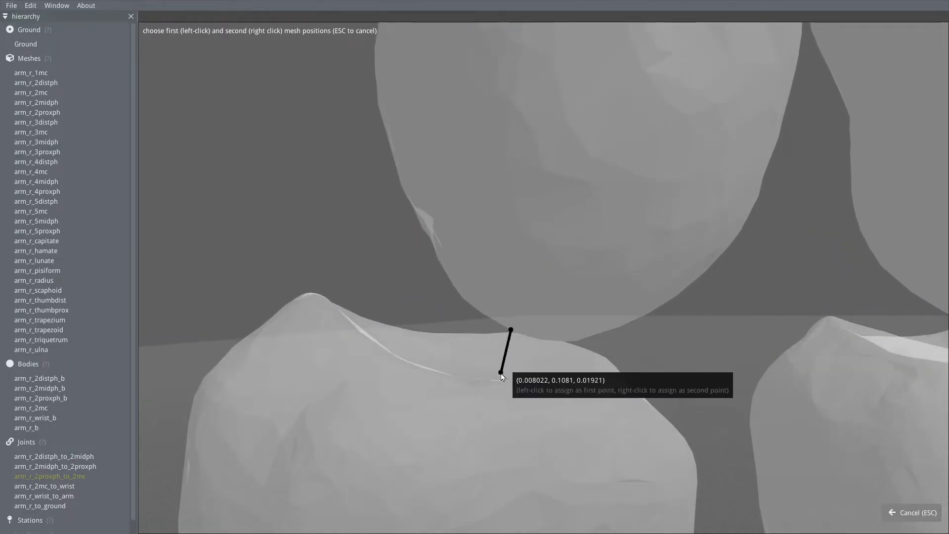
right_click(502, 377)
middle_drag(501, 375, 508, 263)
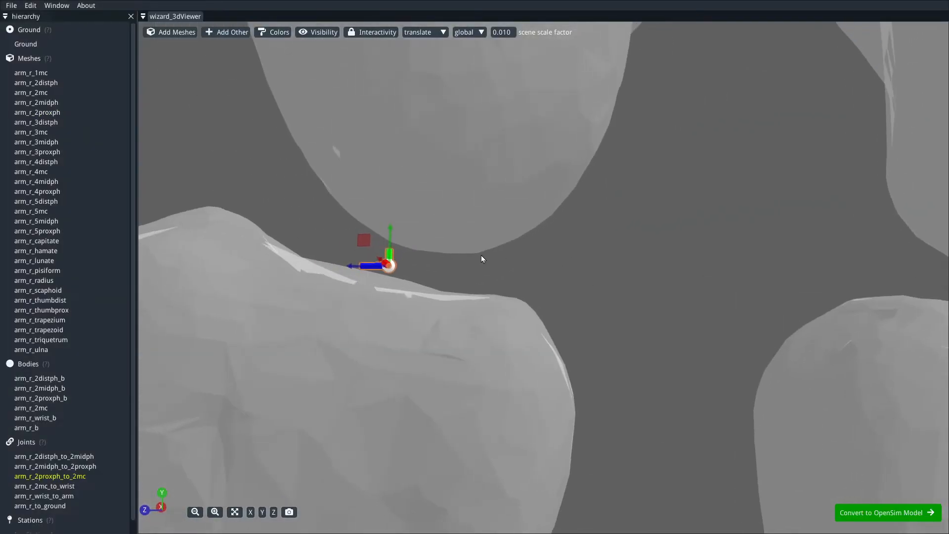
middle_drag(587, 291, 451, 303)
scroll(542, 288, down, 18)
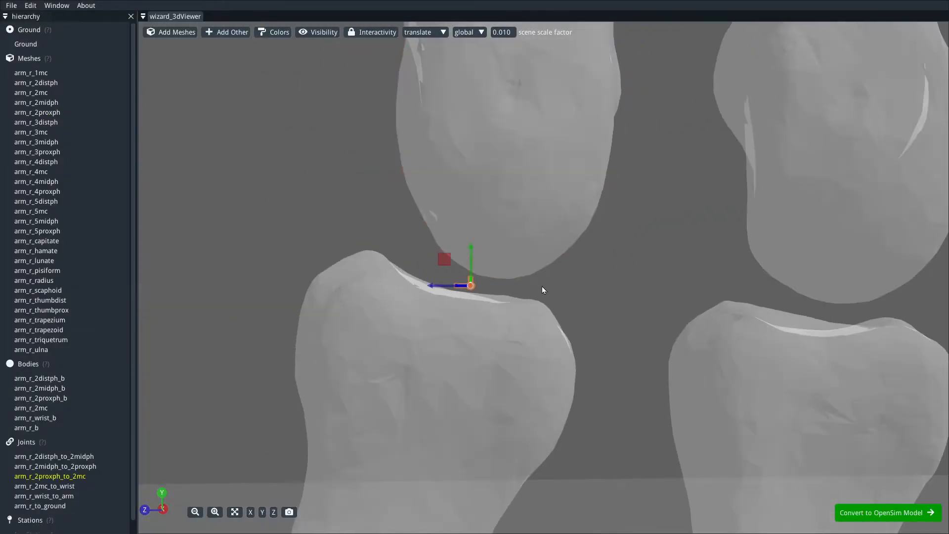
Step: Select the arm_r_2mc body and move it along the global X axis into the middle of its metacarpal bone
middle_drag(423, 230, 518, 263)
scroll(518, 263, up, 9)
right_drag(511, 252, 512, 448)
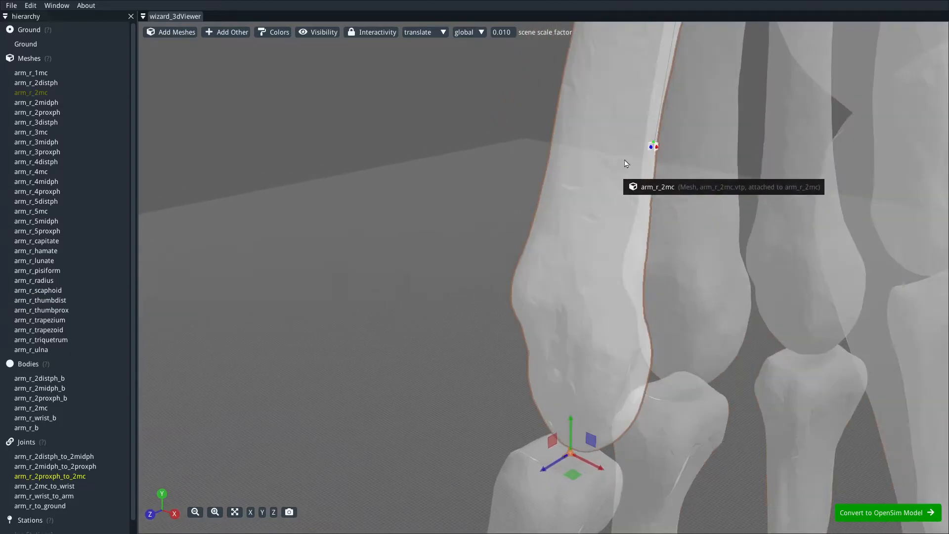
click(654, 148)
click(655, 147)
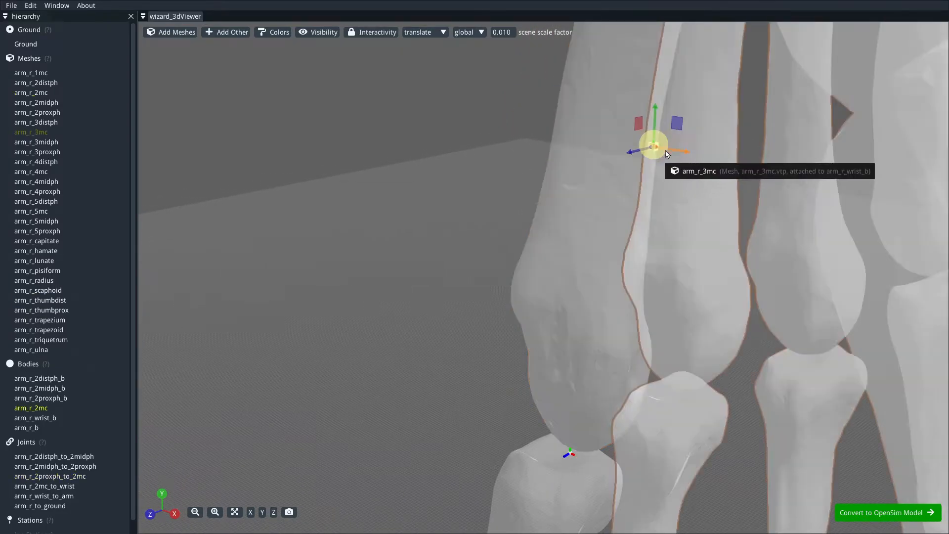
drag(675, 147, 660, 145)
drag(482, 171, 381, 152)
drag(511, 109, 511, 110)
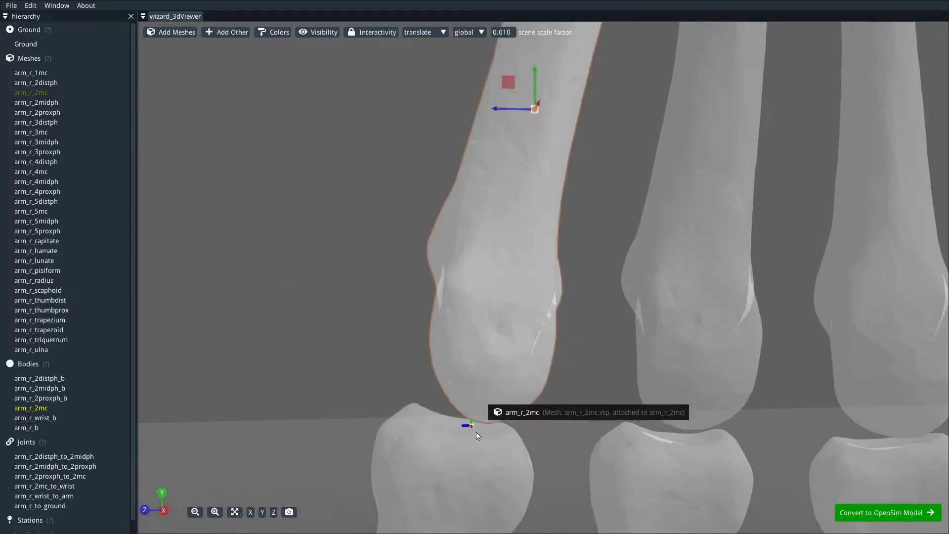
Step: Reorient the y axis of the arm_r_2proxph_to_2mc joint towards its parent body
right_click(472, 428)
mouse_move(565, 481)
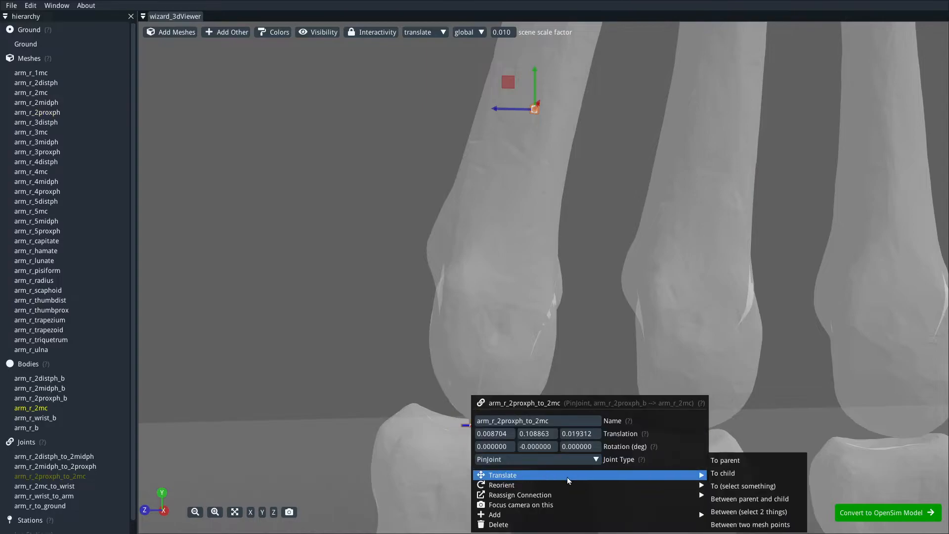
mouse_move(625, 485)
mouse_move(724, 483)
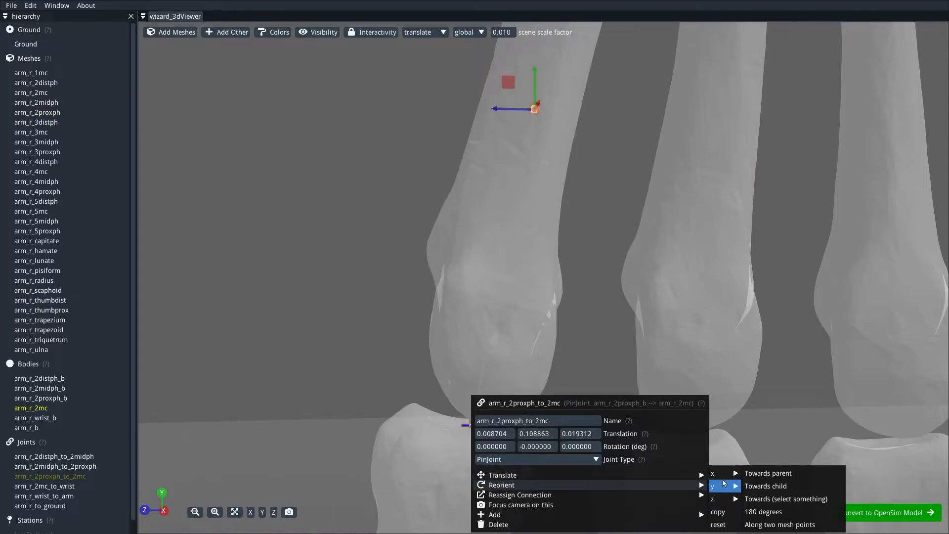
click(775, 473)
scroll(562, 417, up, 5)
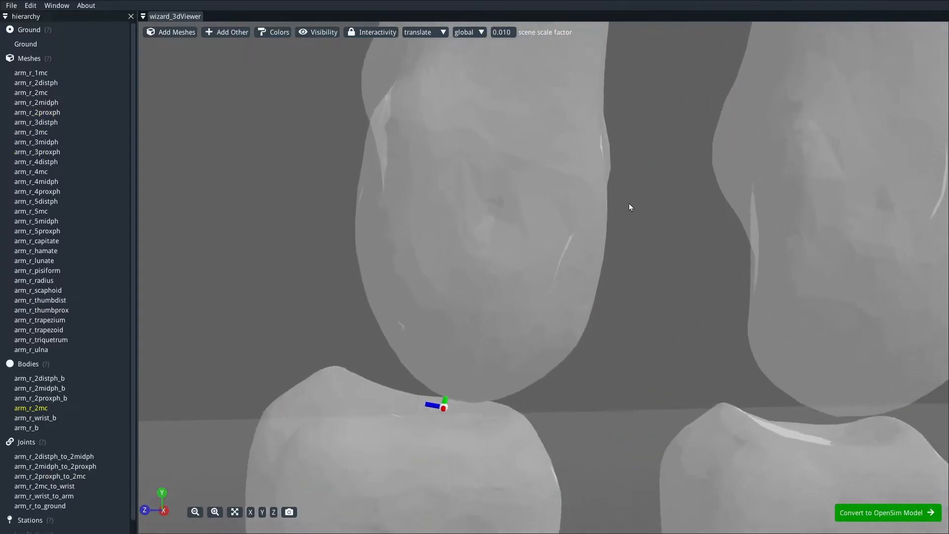
Step: Turn off mesh interactivity, select the arm_r_2mc_to_wrist joint and move it to the gap between the second metacarpal's base and the trapezoid
right_drag(628, 218, 646, 125)
right_drag(634, 281, 634, 211)
right_drag(672, 236, 588, 380)
scroll(592, 237, down, 10)
right_drag(591, 227, 547, 420)
right_drag(368, 255, 281, 357)
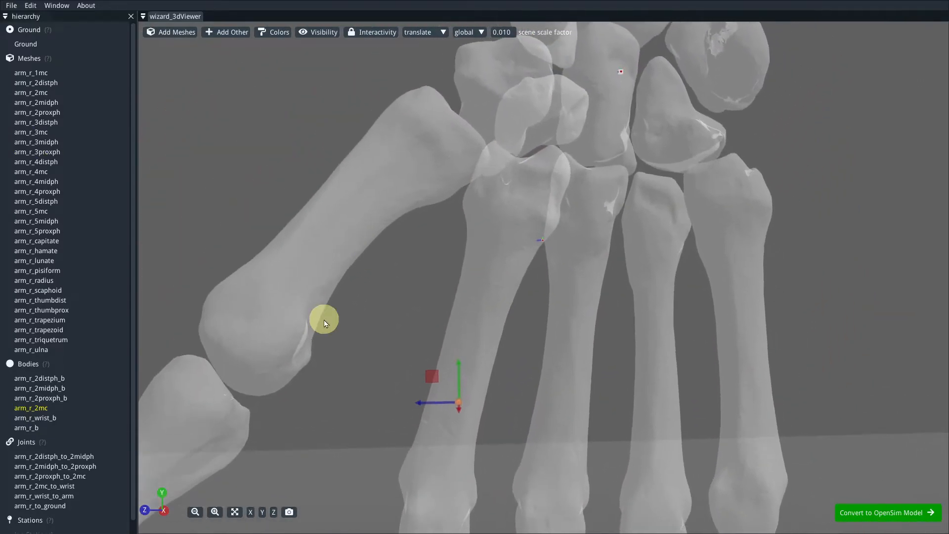
right_click(324, 319)
click(540, 240)
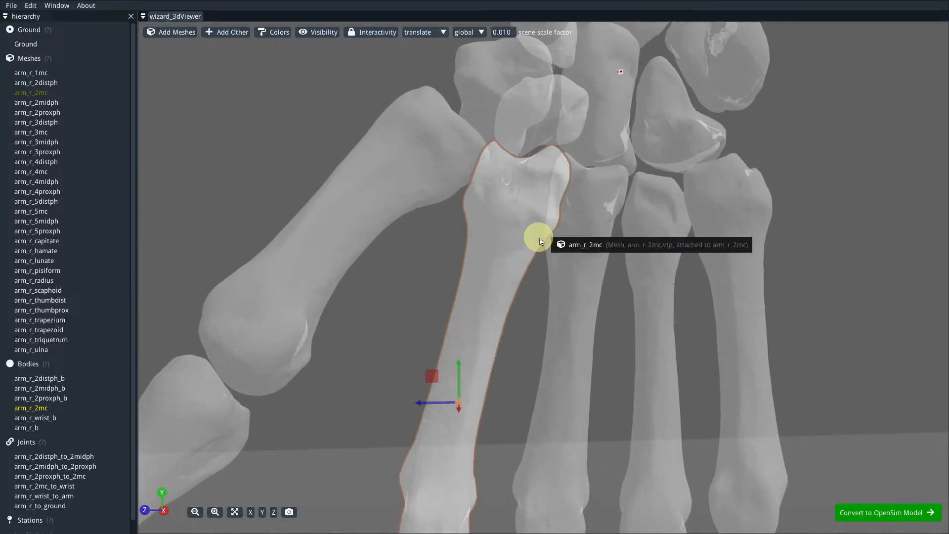
click(363, 31)
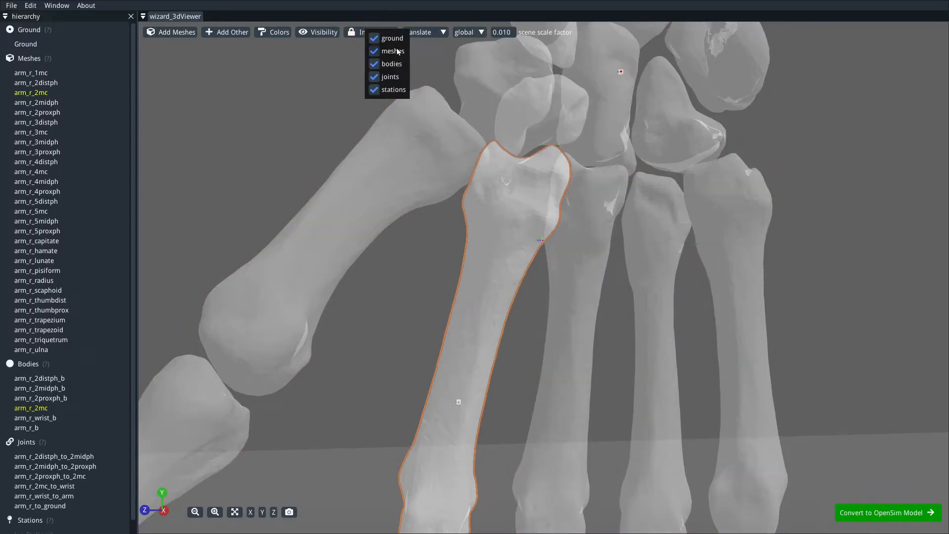
click(544, 241)
click(543, 243)
mouse_move(535, 143)
mouse_down()
mouse_move(538, 126)
mouse_move(525, 154)
mouse_up()
Step: Turn mesh interactivity back on and focus the camera on the arm_r_2mc_to_wrist joint
scroll(547, 285, up, 7)
right_drag(519, 284, 507, 387)
scroll(507, 387, up, 2)
middle_drag(506, 385, 491, 383)
scroll(491, 383, down, 5)
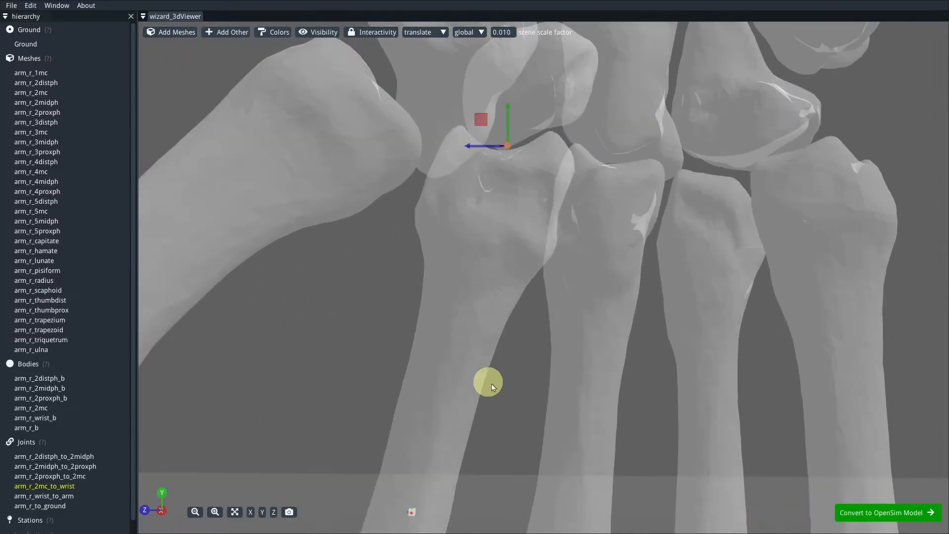
right_drag(491, 383, 503, 423)
scroll(504, 421, up, 6)
right_drag(507, 205, 465, 313)
middle_drag(464, 313, 460, 290)
scroll(461, 323, up, 7)
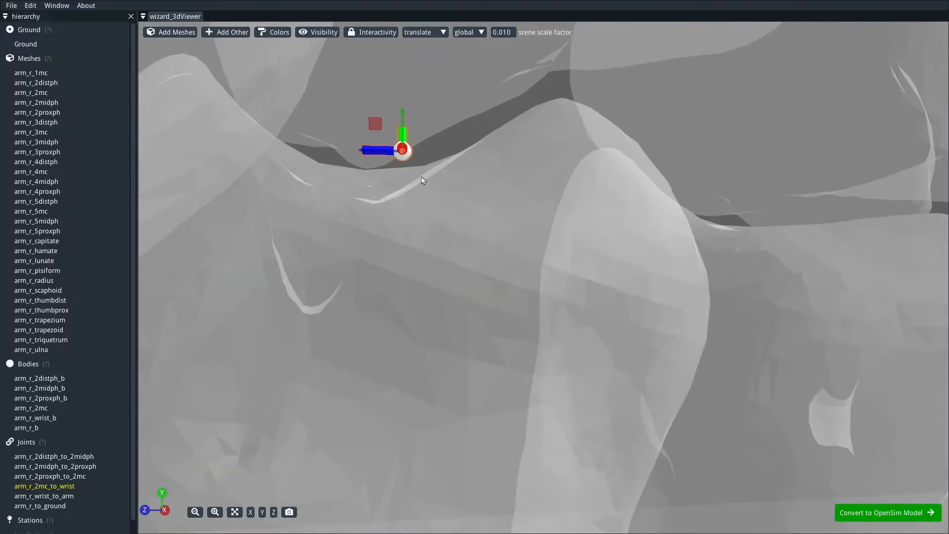
click(379, 32)
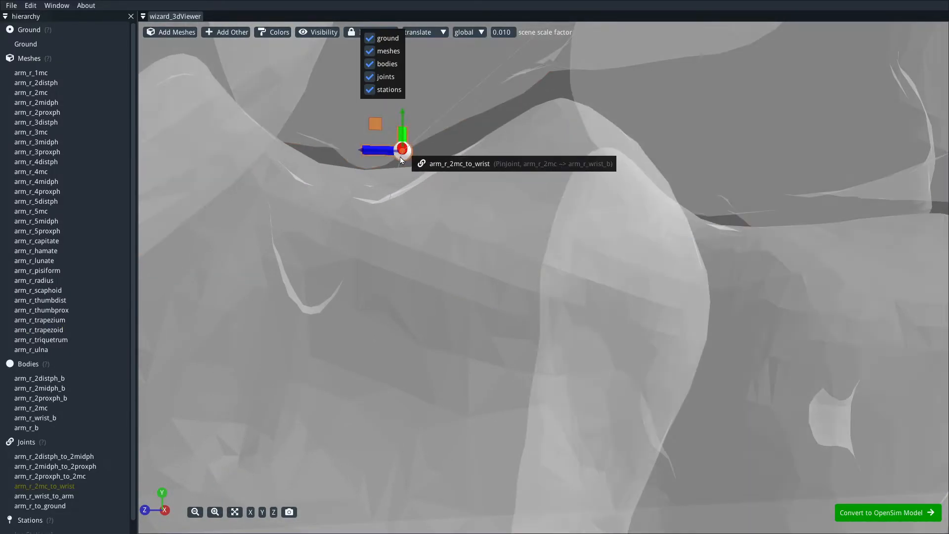
click(402, 150)
right_click(401, 149)
click(494, 260)
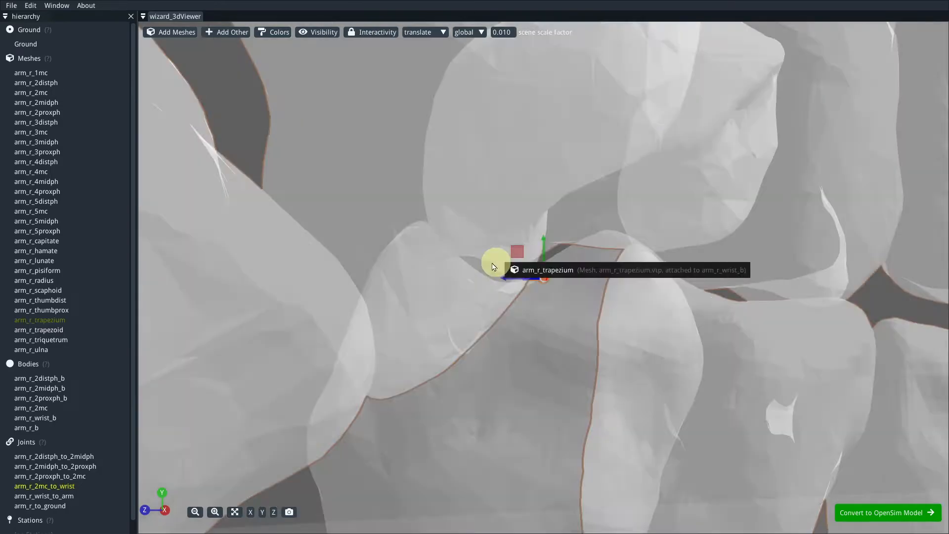
Step: Reposition the arm_r_2mc_to_wrist joint between two mesh points, one on the trapezoid and one on the base of the second metacarpal
scroll(495, 269, up, 5)
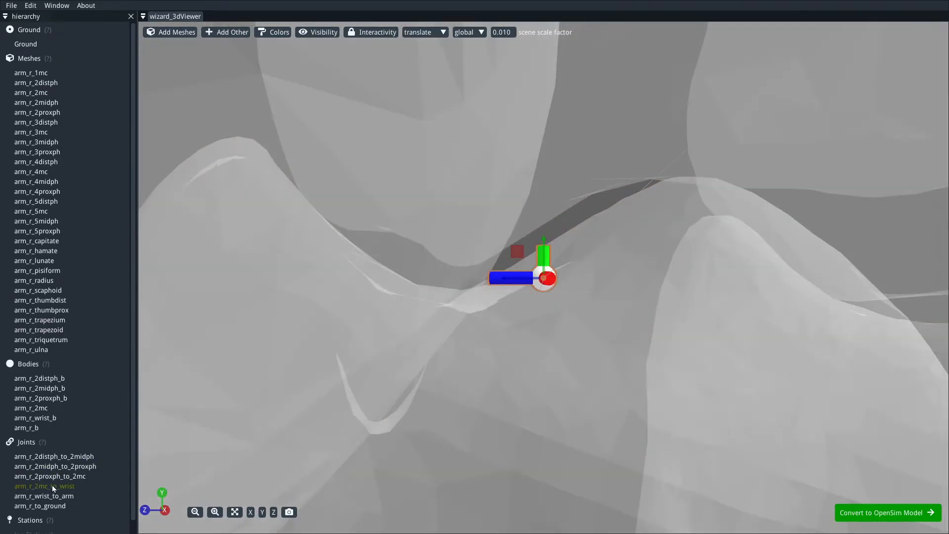
right_click(53, 489)
mouse_move(177, 478)
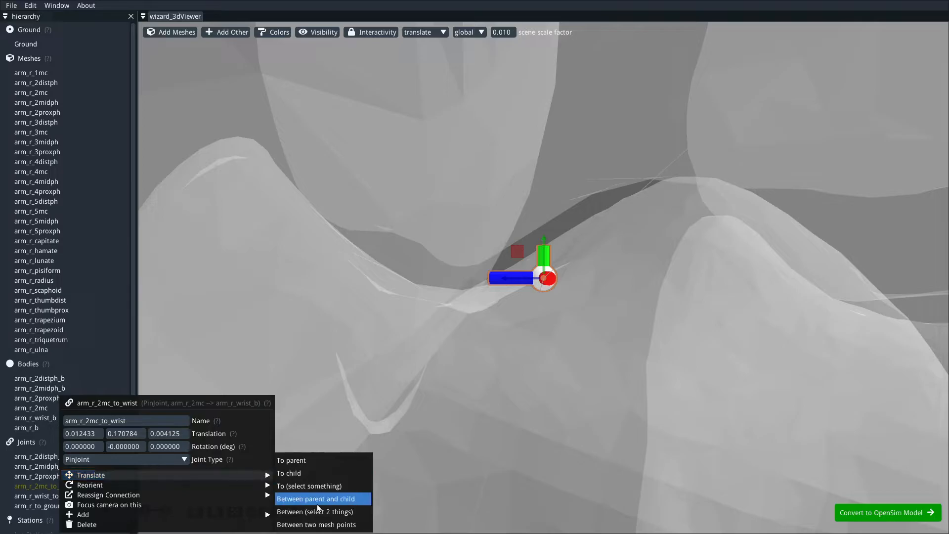
click(328, 524)
scroll(512, 248, up, 5)
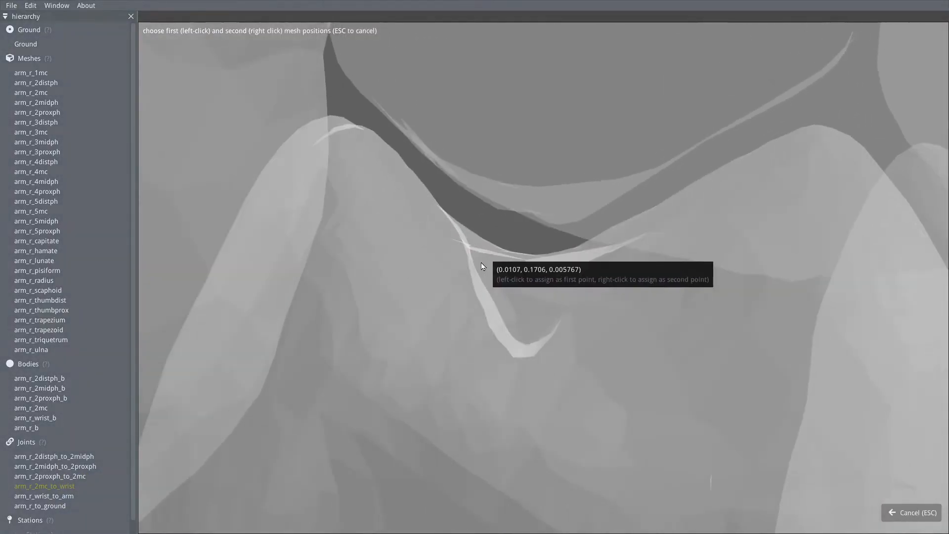
click(528, 198)
right_click(525, 321)
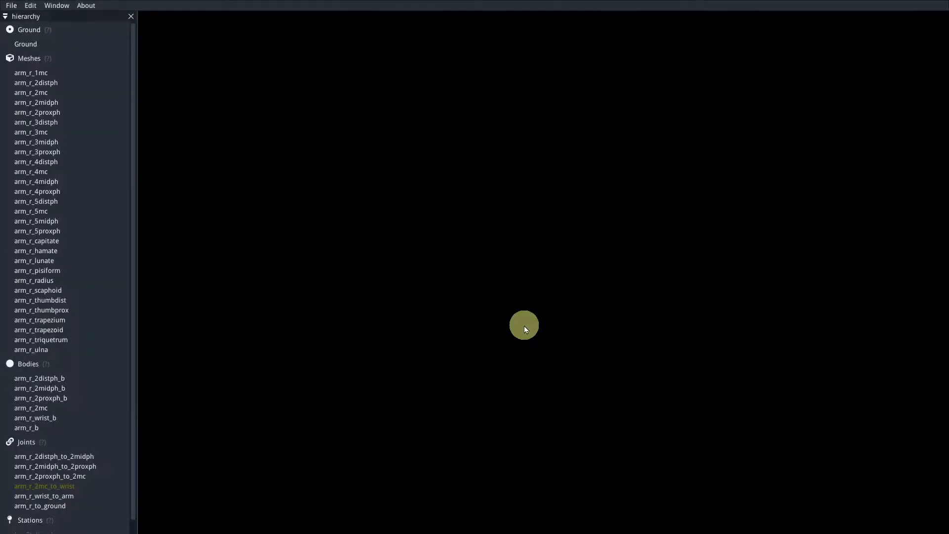
scroll(534, 379, down, 13)
scroll(561, 397, up, 4)
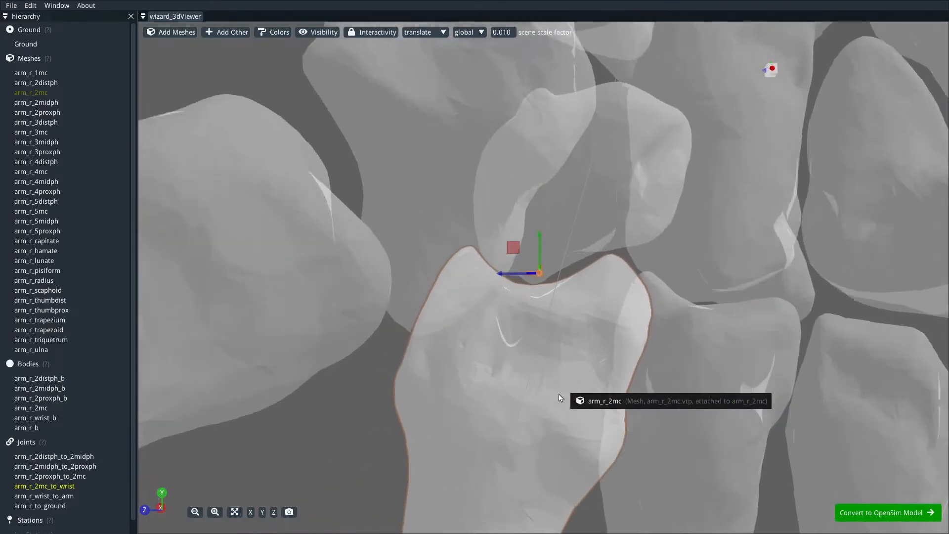
scroll(686, 432, down, 8)
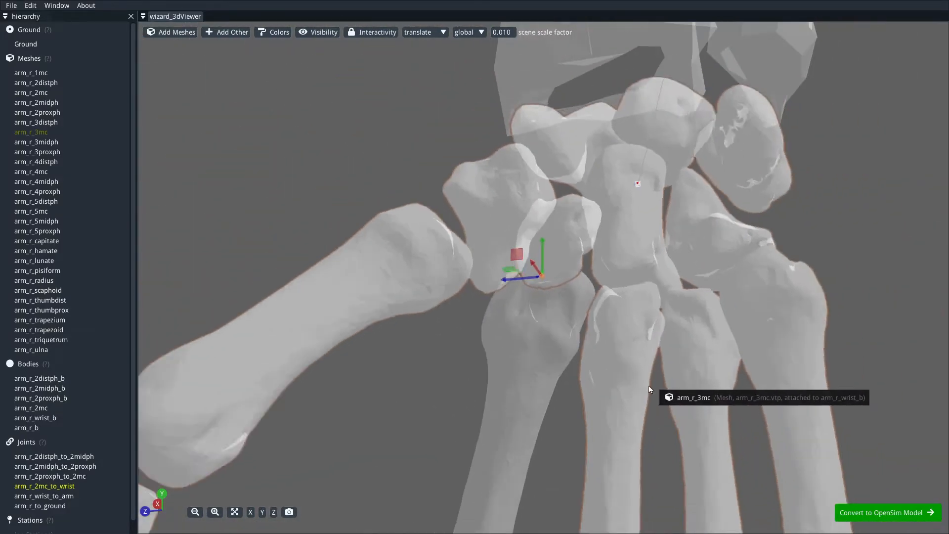
Step: Select the arm_r_wrist_b body and shift it along the global X axis towards the middle of the carpal bones
drag(814, 204, 655, 200)
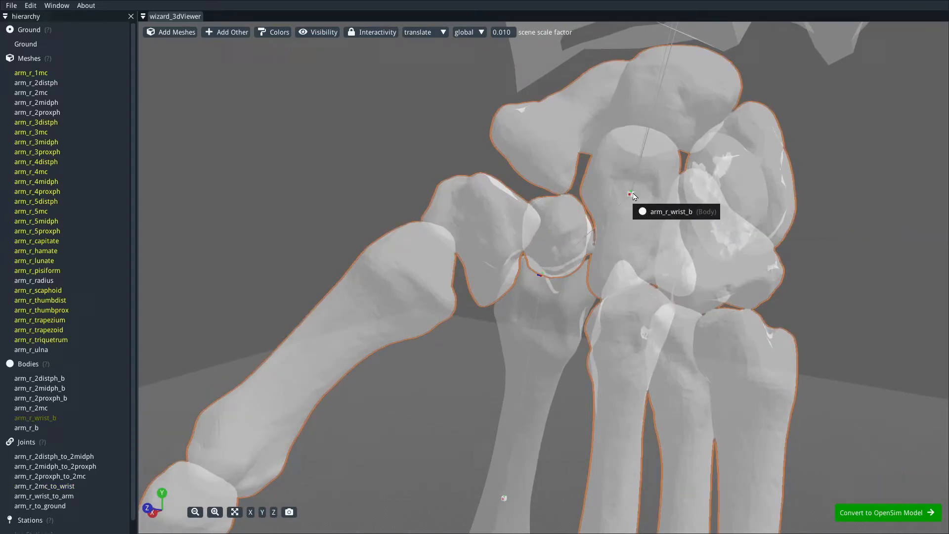
drag(635, 197, 617, 195)
mouse_move(823, 270)
mouse_down()
mouse_move(717, 257)
mouse_move(698, 267)
mouse_up()
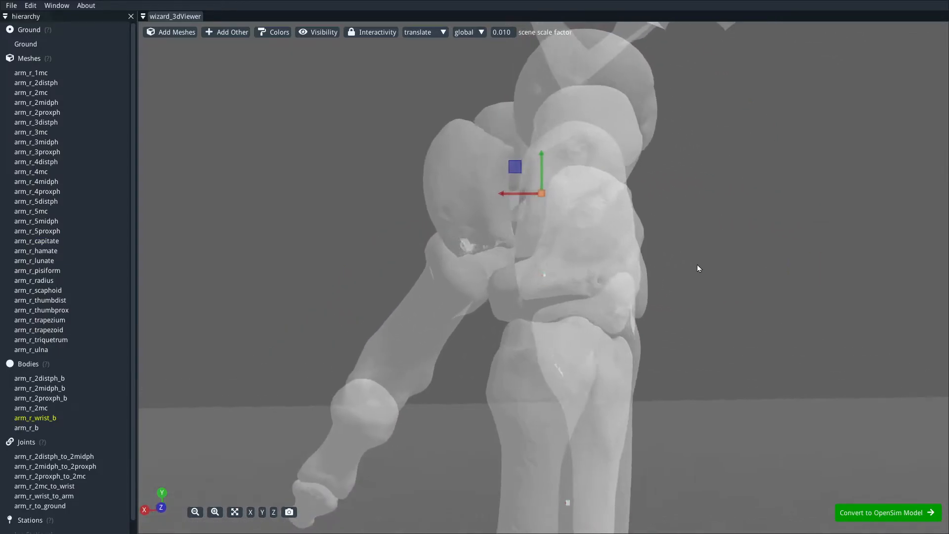
drag(517, 193, 534, 196)
drag(400, 403, 589, 381)
Step: Reorient the x axis of the arm_r_2mc_to_wrist joint towards its parent body
scroll(588, 379, up, 13)
right_click(535, 269)
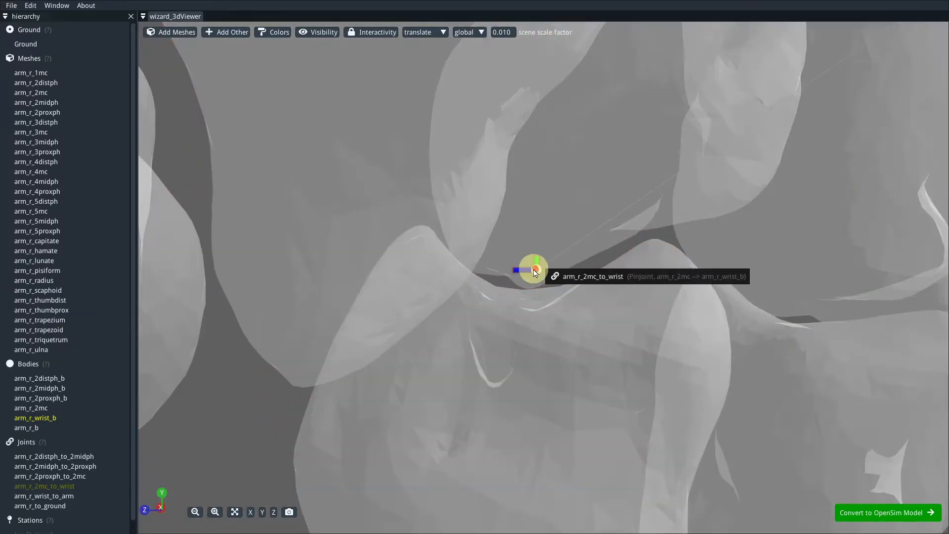
mouse_move(712, 359)
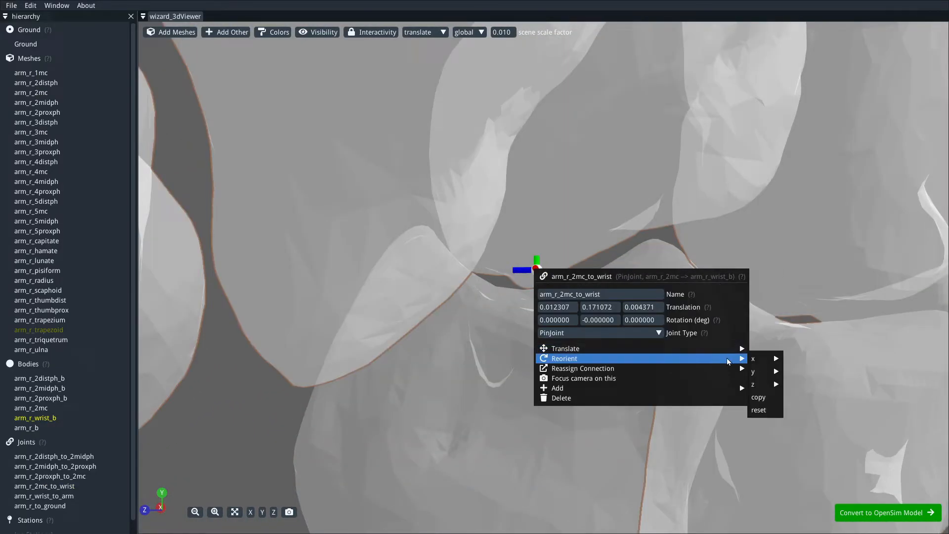
mouse_move(779, 363)
click(823, 364)
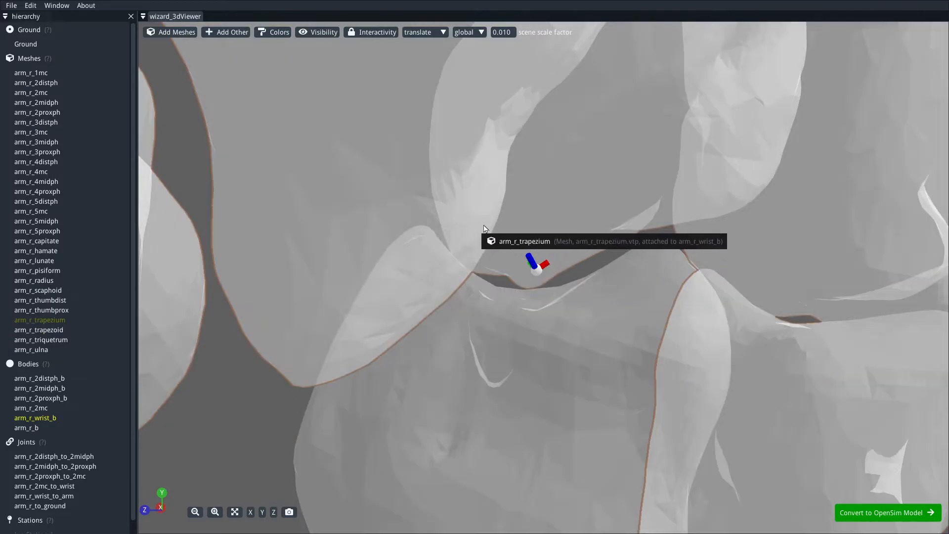
Step: Select the arm_r_2mc_to_wrist joint and rotate it in local mode about its x axis and slightly in the screen plane
click(535, 270)
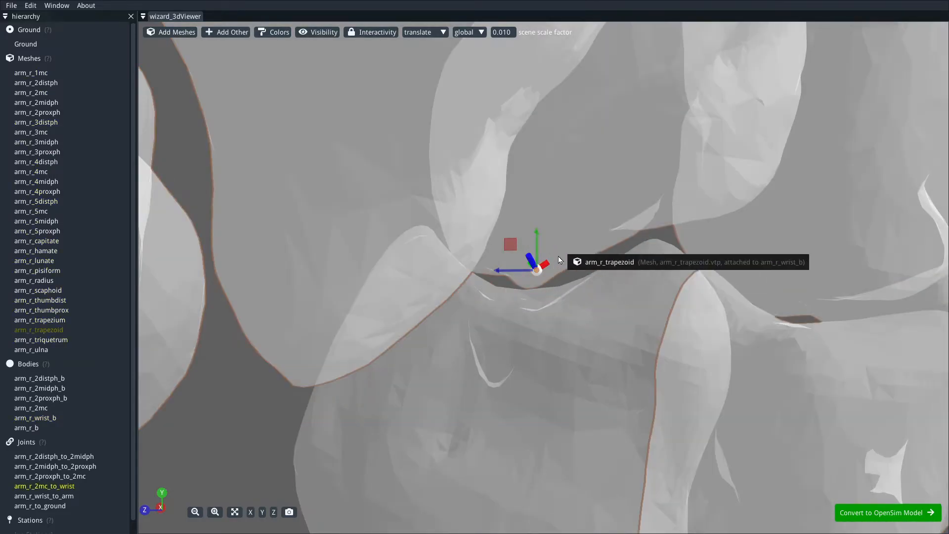
key(r)
key(r)
drag(547, 275, 487, 312)
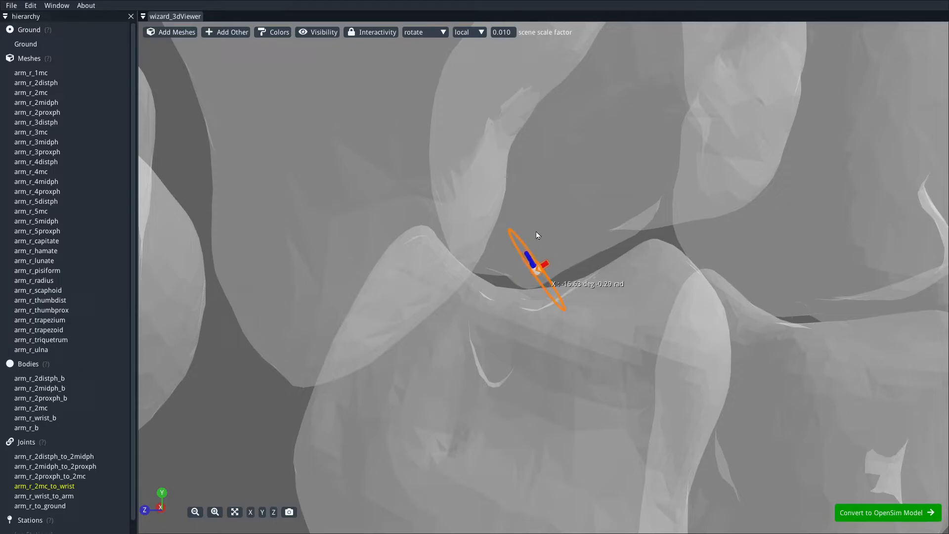
drag(491, 209, 581, 293)
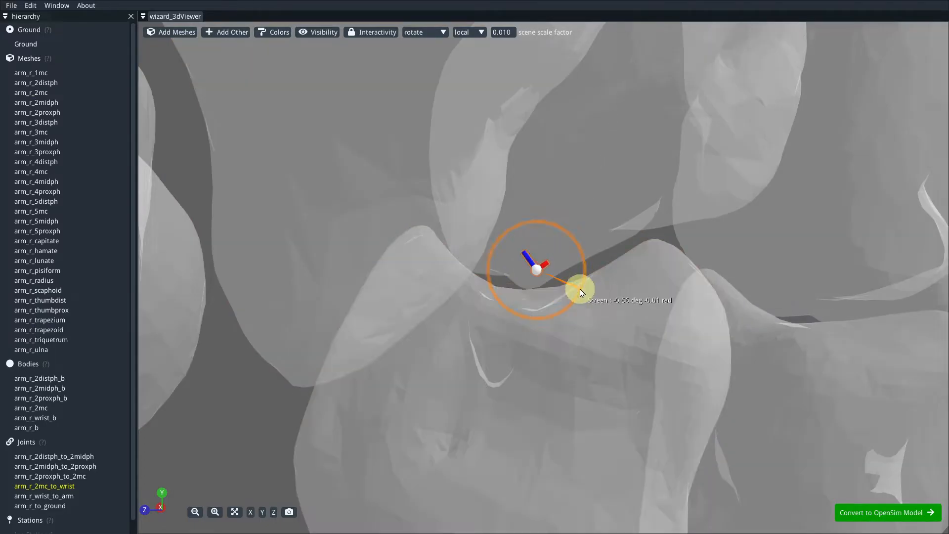
Step: Select the arm_r_wrist_to_arm joint and move it down along its local y axis from the forearm to the top of the lunate
scroll(578, 339, down, 12)
drag(829, 246, 776, 219)
right_drag(768, 206, 620, 263)
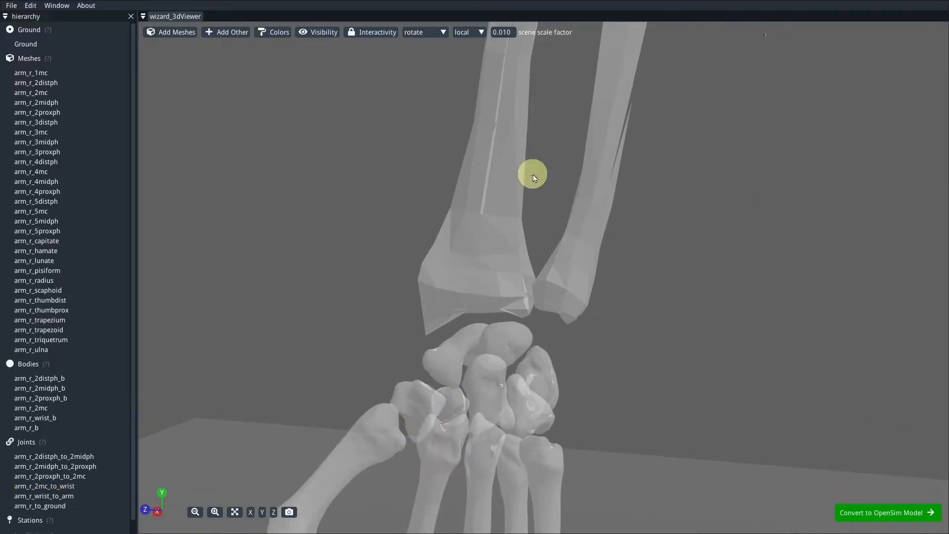
scroll(530, 168, up, 7)
right_drag(544, 141, 566, 240)
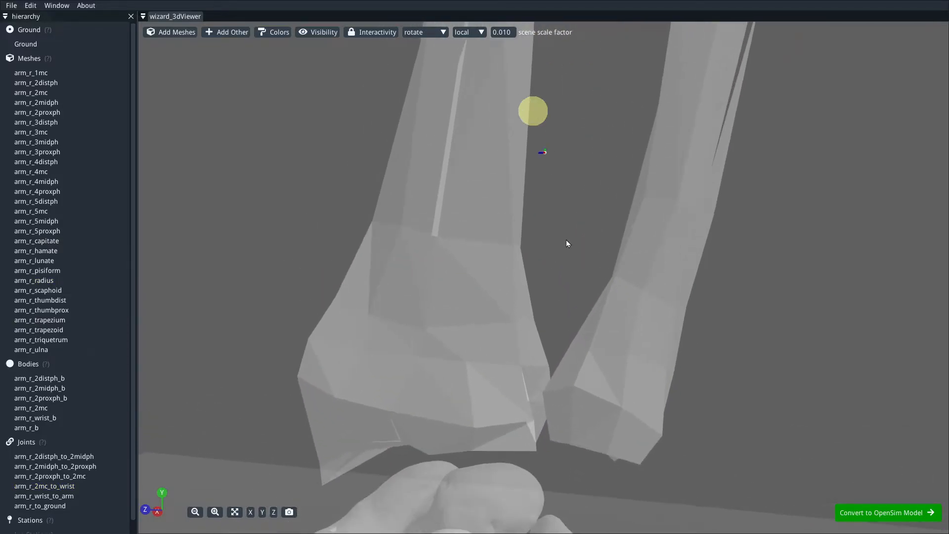
scroll(554, 68, up, 5)
scroll(552, 172, down, 5)
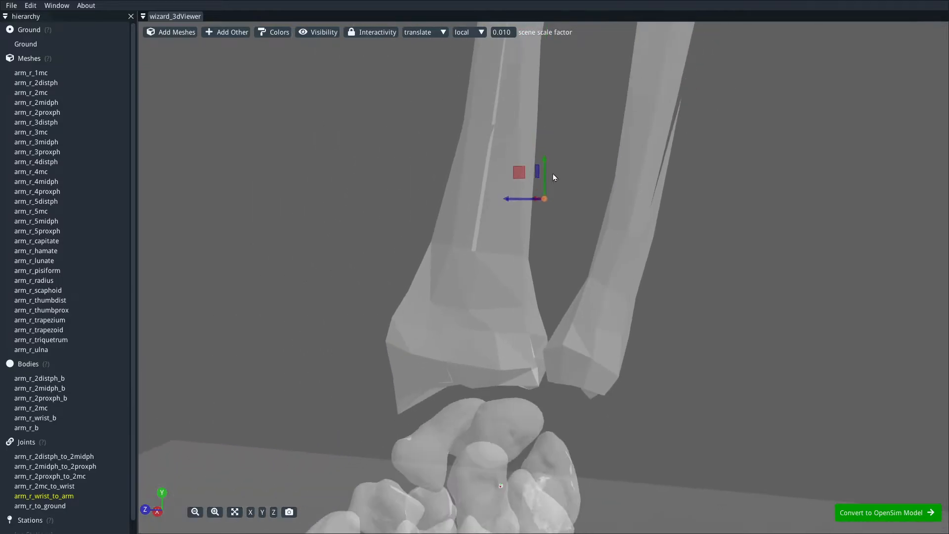
drag(517, 372, 539, 404)
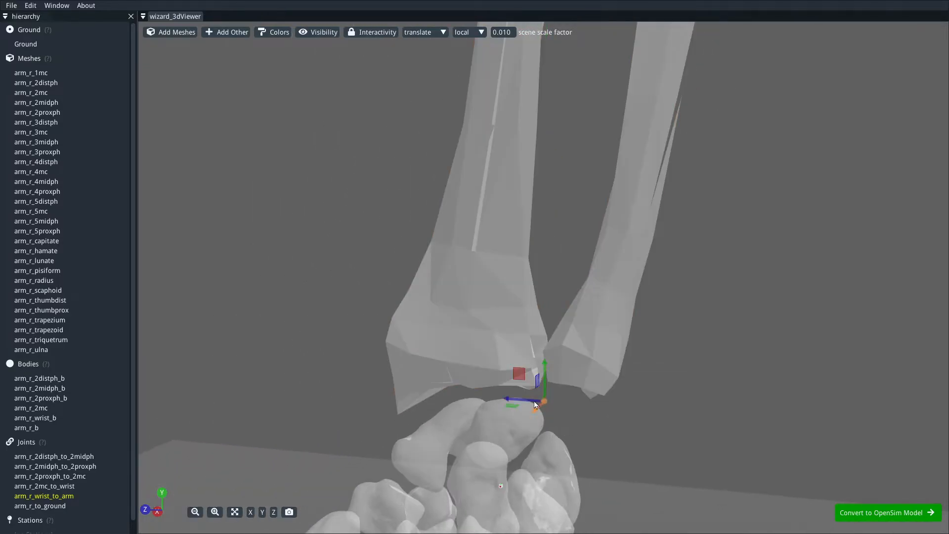
Step: Raise the arm_r_wrist_to_arm joint slightly along its local y axis into the gap between the radius and the lunate
right_drag(639, 451, 666, 332)
scroll(665, 332, up, 6)
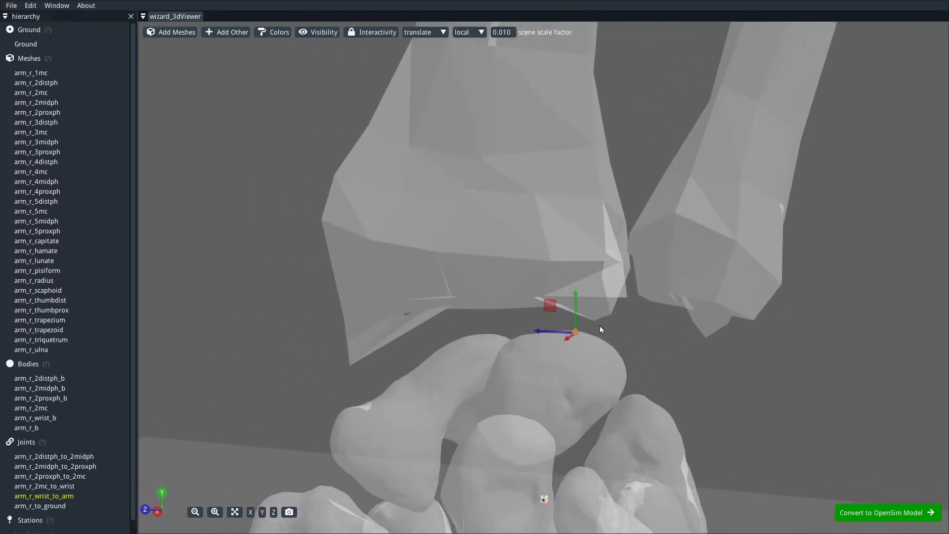
drag(575, 301, 573, 281)
drag(656, 390, 718, 336)
Step: Try to translate the arm_r_to_ground joint to its parent
scroll(718, 337, down, 12)
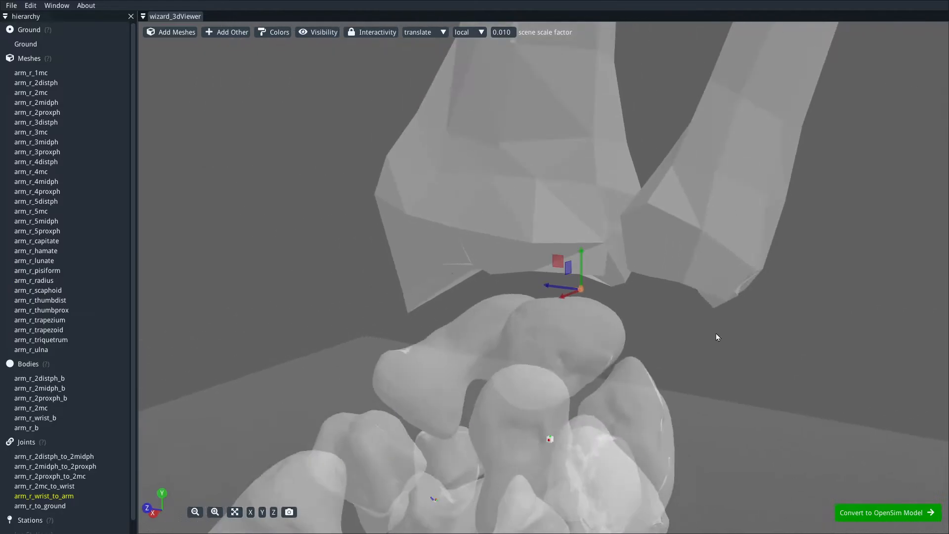
right_drag(737, 267, 638, 340)
scroll(712, 279, up, 10)
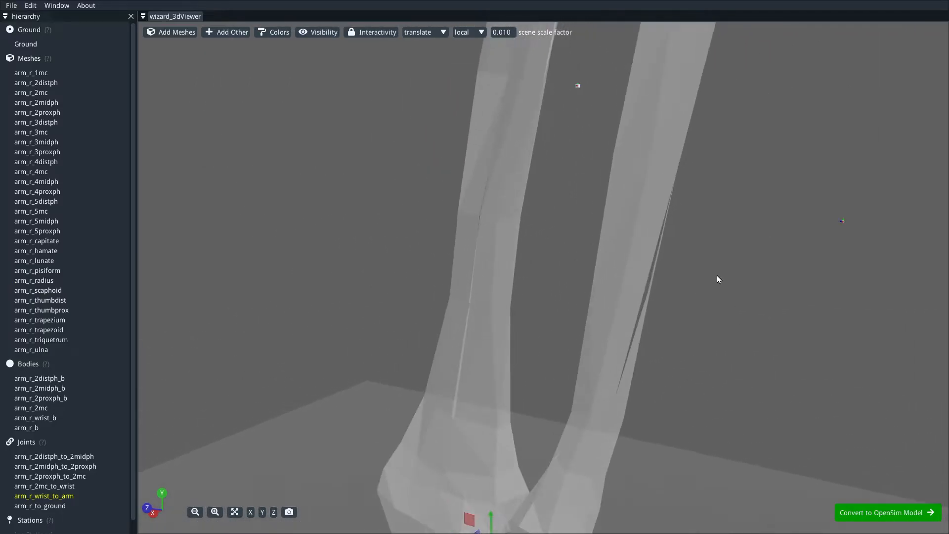
right_drag(725, 274, 572, 278)
scroll(616, 203, up, 6)
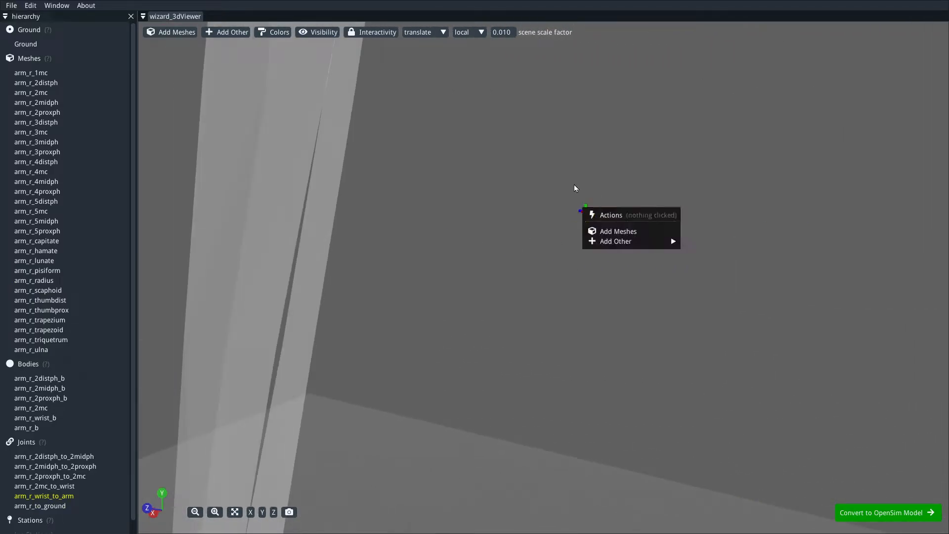
right_click(586, 214)
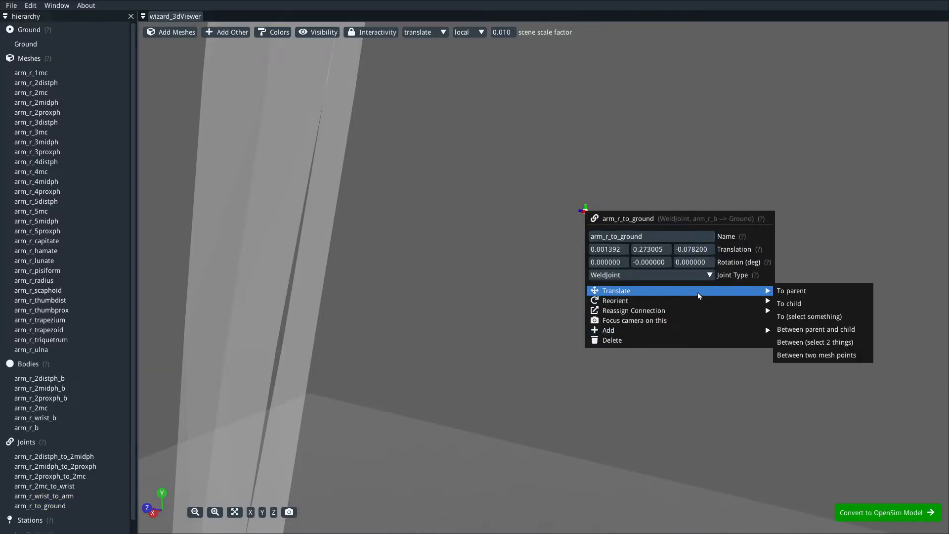
mouse_move(742, 290)
click(800, 295)
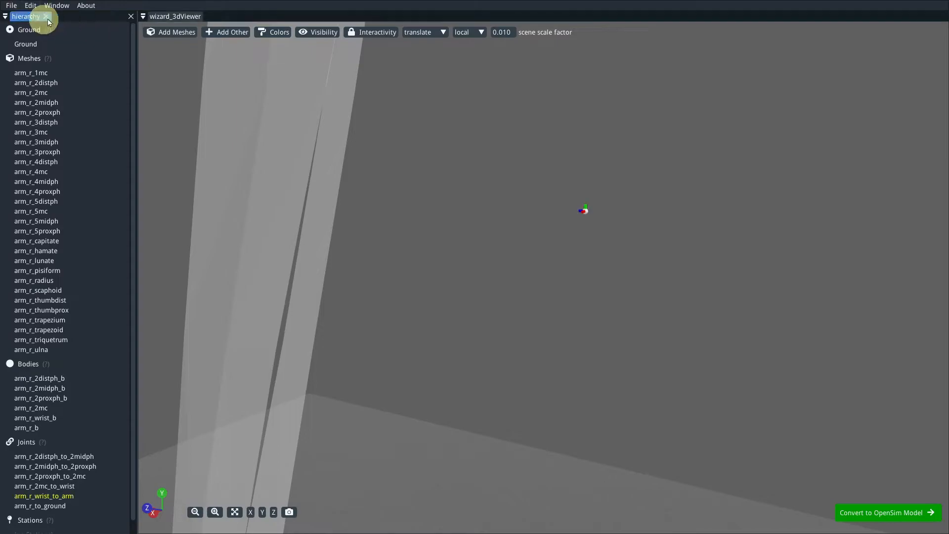
Step: Translate the arm_r_to_ground joint to its child body in the forearm
right_click(586, 211)
mouse_move(746, 292)
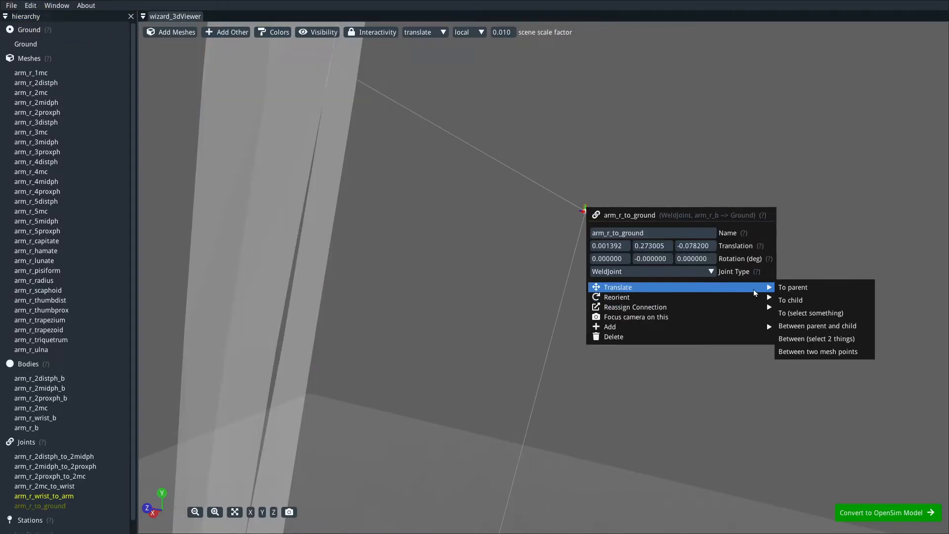
click(802, 300)
right_drag(426, 168, 693, 376)
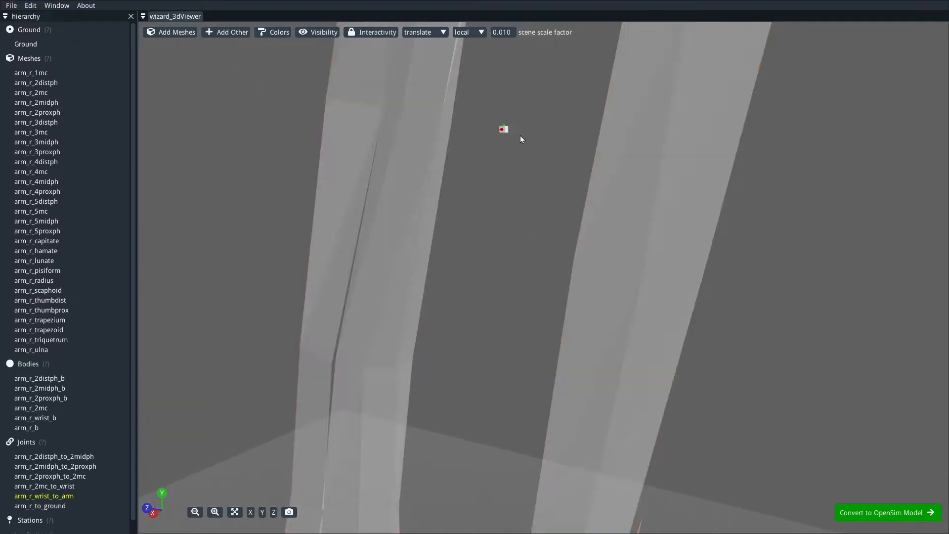
scroll(531, 208, up, 5)
right_drag(528, 194, 489, 348)
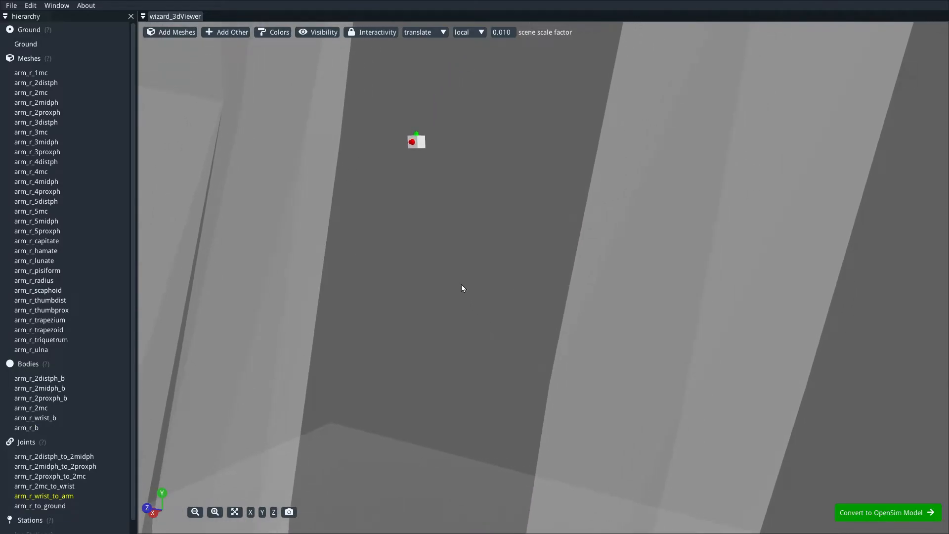
Step: Examine the placement of the joints and bodies from the forearm and wrist down to the fingers
scroll(460, 284, down, 8)
scroll(460, 290, down, 9)
right_drag(636, 343, 648, 169)
scroll(623, 341, down, 4)
right_drag(616, 348, 646, 262)
drag(647, 252, 705, 255)
scroll(692, 245, up, 3)
right_drag(681, 233, 646, 280)
scroll(647, 280, up, 4)
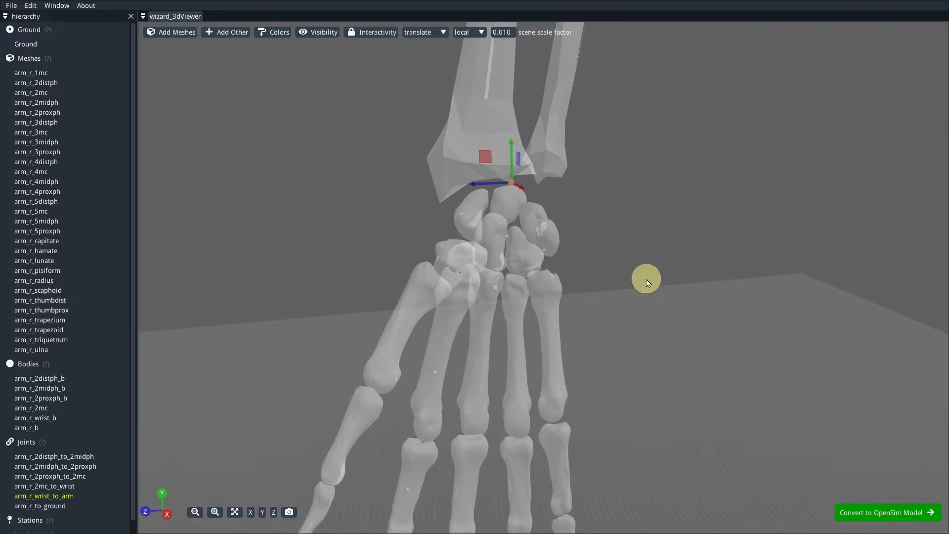
drag(647, 280, 619, 288)
scroll(619, 287, down, 2)
scroll(619, 290, down, 2)
scroll(487, 381, up, 5)
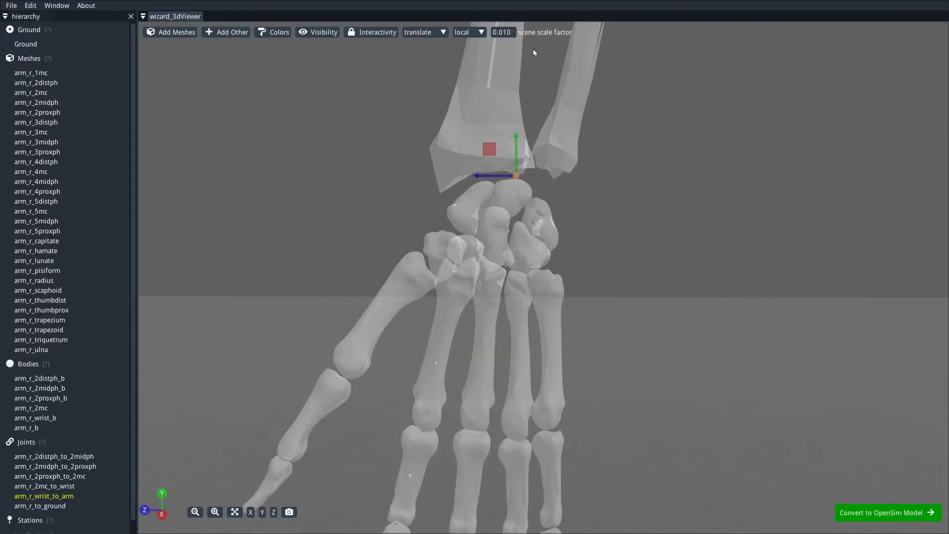
Step: Set the scene scale factor to 0.100 to enlarge the joint and body markers
click(503, 32)
text(0.)
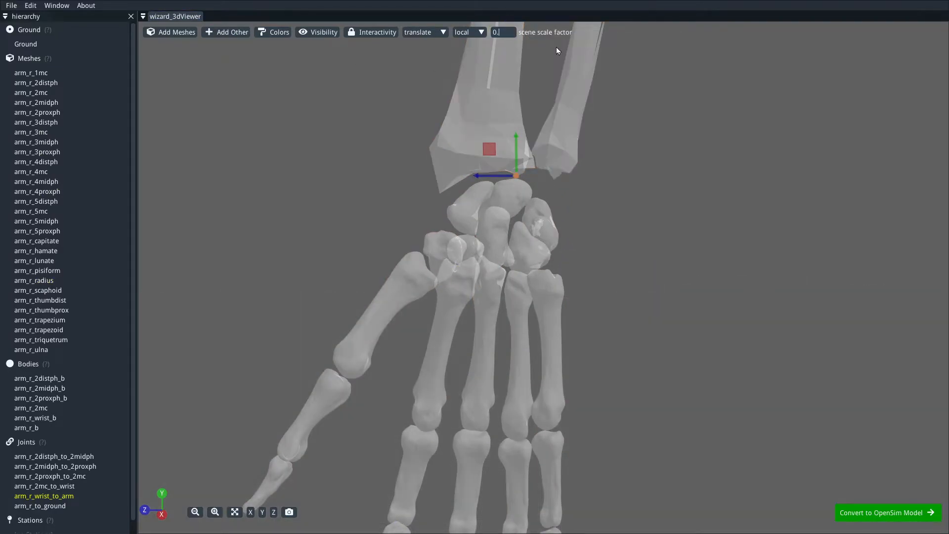
text(100)
drag(556, 51, 593, 287)
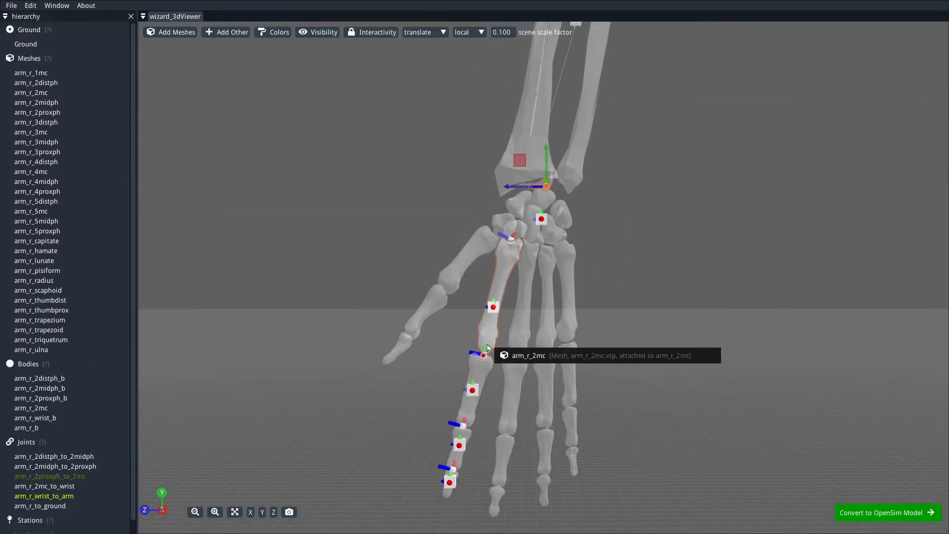
Step: Bring the whole forearm and hand into view and convert the scene to an OpenSim model
drag(637, 240, 554, 5)
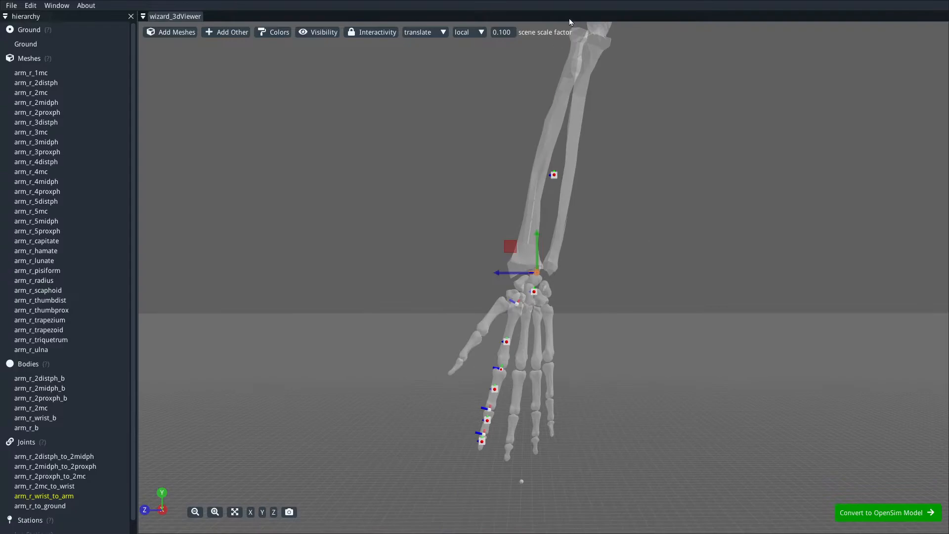
drag(642, 292, 818, 464)
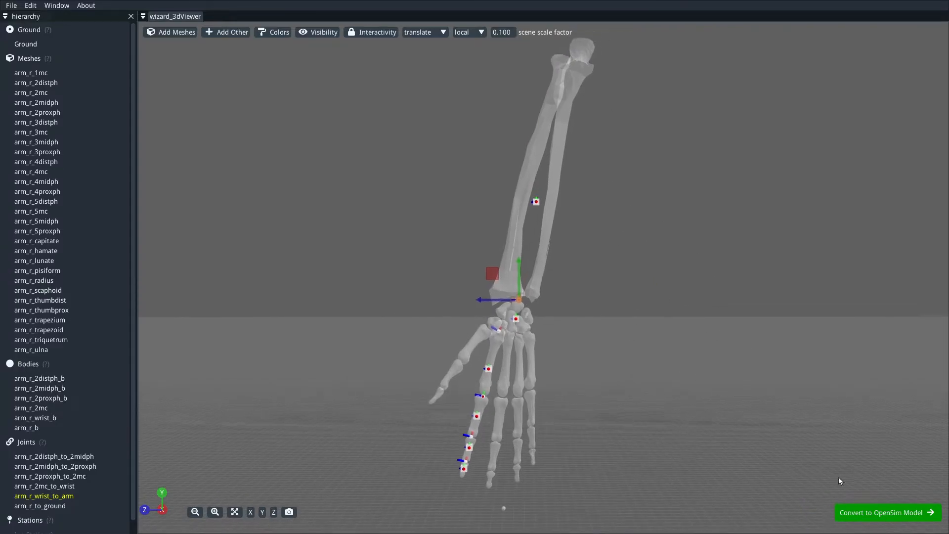
click(907, 512)
scroll(440, 267, up, 6)
drag(434, 271, 372, 189)
scroll(408, 255, up, 4)
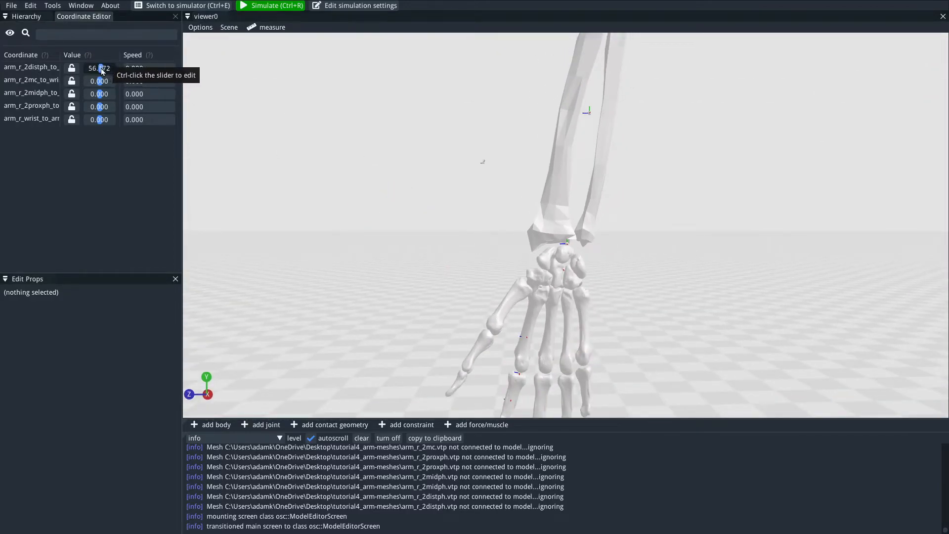
Step: Test the fingertip joint's range of motion and leave the arm_r_2distph_to_2midph coordinate at -11.234
scroll(357, 224, down, 5)
right_drag(356, 223, 380, 173)
scroll(392, 268, up, 5)
right_drag(399, 265, 388, 96)
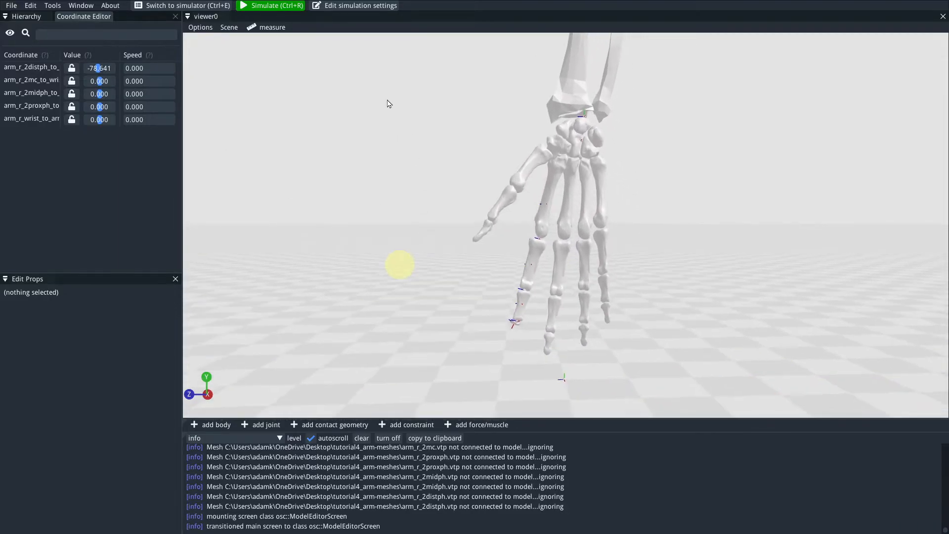
scroll(394, 181, up, 3)
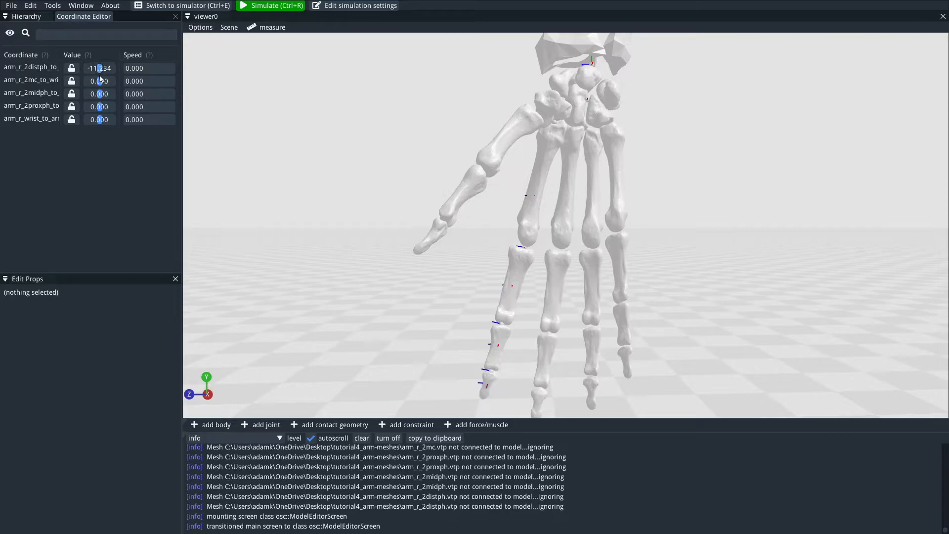
Step: Set the arm_r_2mc_to_wrist and arm_r_2midph_to_2proxph coordinates to 11.234, arm_r_2proxph_to_2mc to 33.703 and arm_r_wrist_to_arm to 56.172
drag(99, 87, 101, 87)
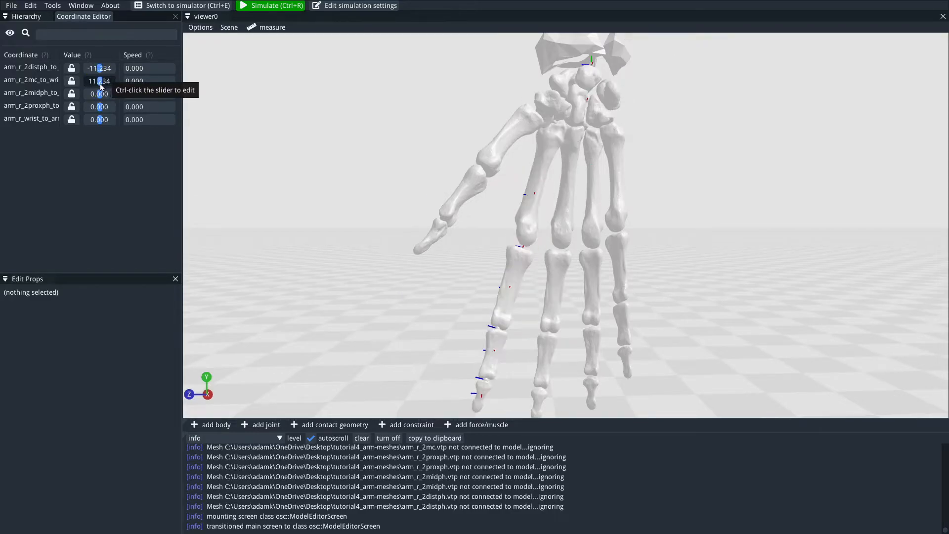
drag(102, 96, 101, 118)
scroll(367, 180, down, 2)
drag(366, 185, 387, 130)
scroll(412, 224, down, 2)
Step: Run a forward simulation of the model and inspect the motion of the index finger and wrist up close
click(276, 7)
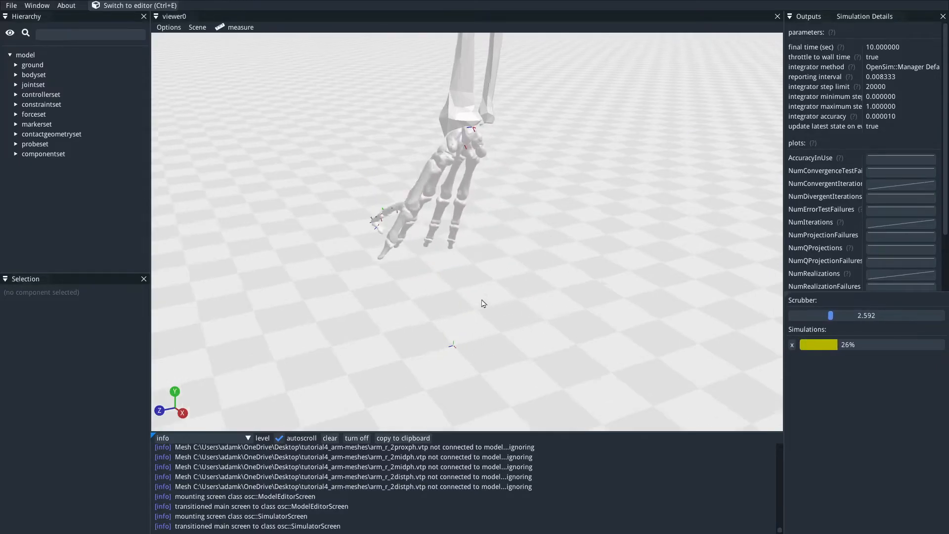
scroll(389, 277, up, 3)
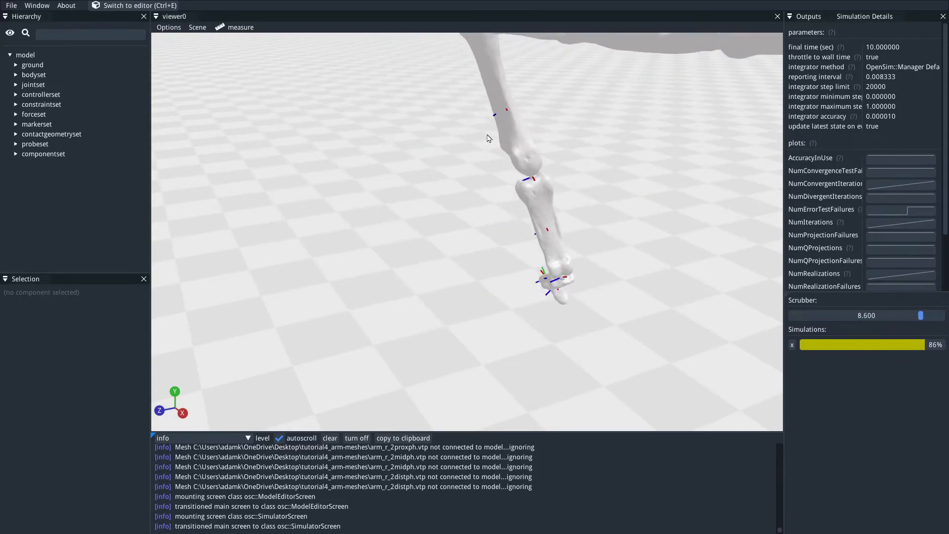
drag(399, 286, 392, 222)
scroll(414, 292, up, 6)
scroll(376, 259, up, 2)
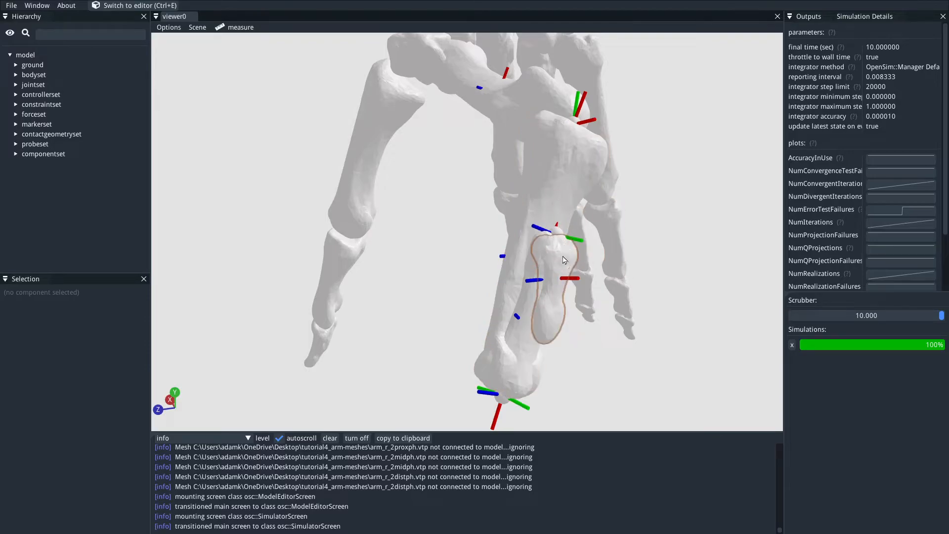
right_drag(484, 238, 441, 328)
scroll(441, 329, down, 10)
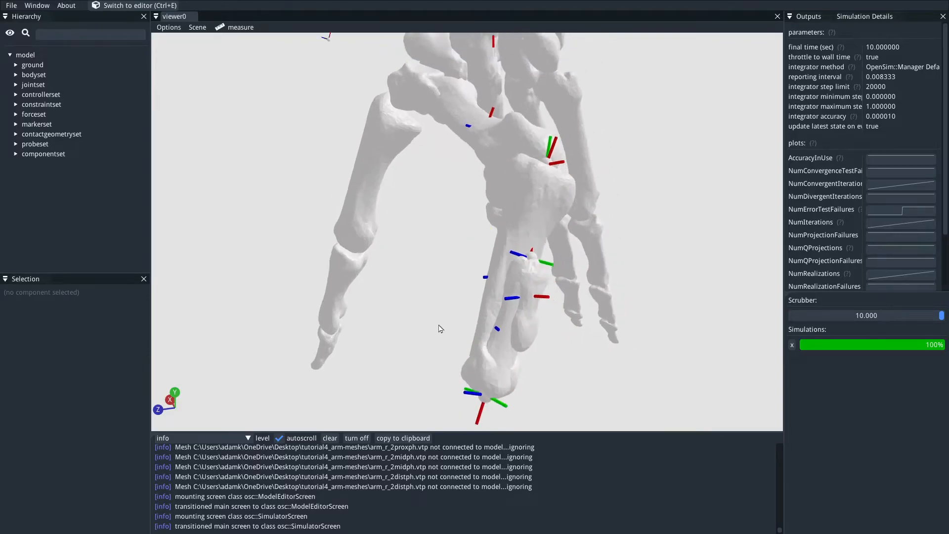
drag(433, 246, 460, 284)
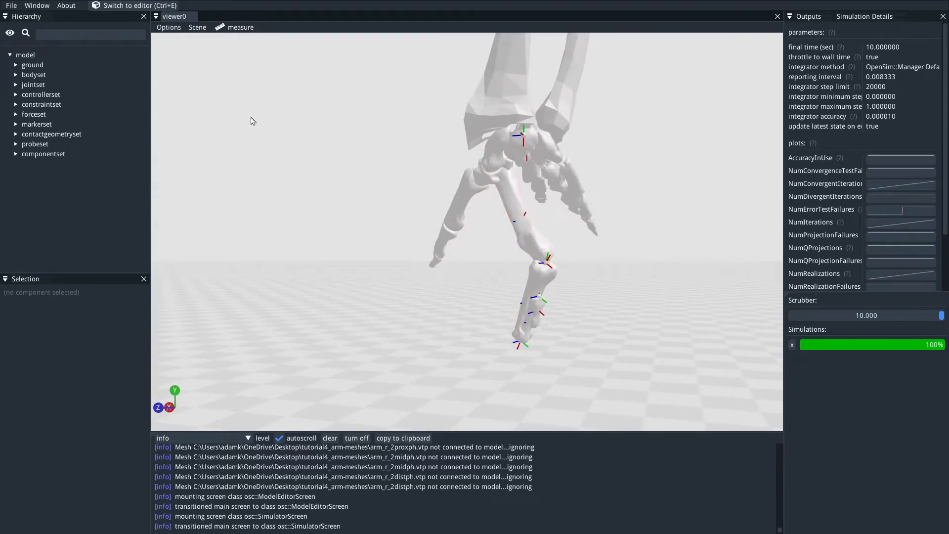
Step: Return to the model editor and inspect the posed forearm and hand from several sides
click(163, 7)
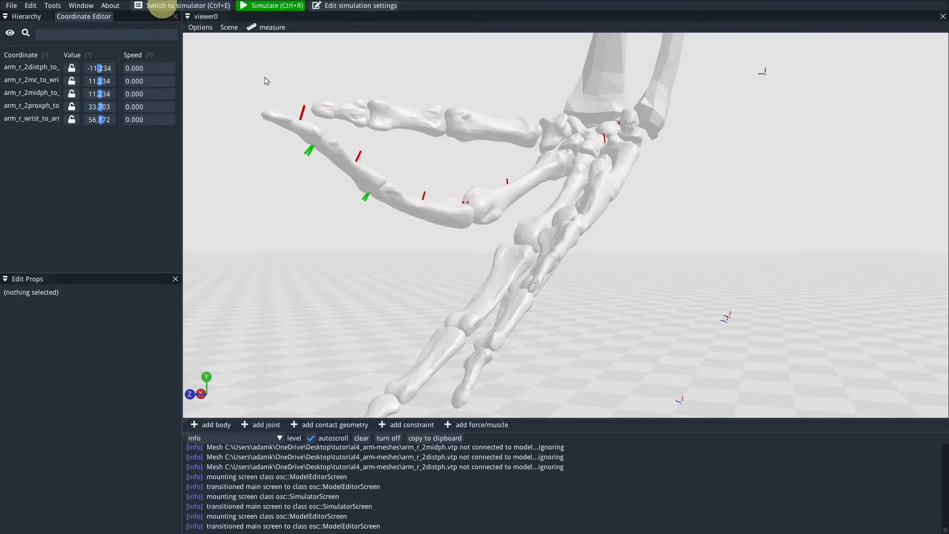
drag(380, 274, 451, 291)
scroll(477, 254, down, 6)
drag(471, 231, 487, 261)
drag(612, 163, 627, 268)
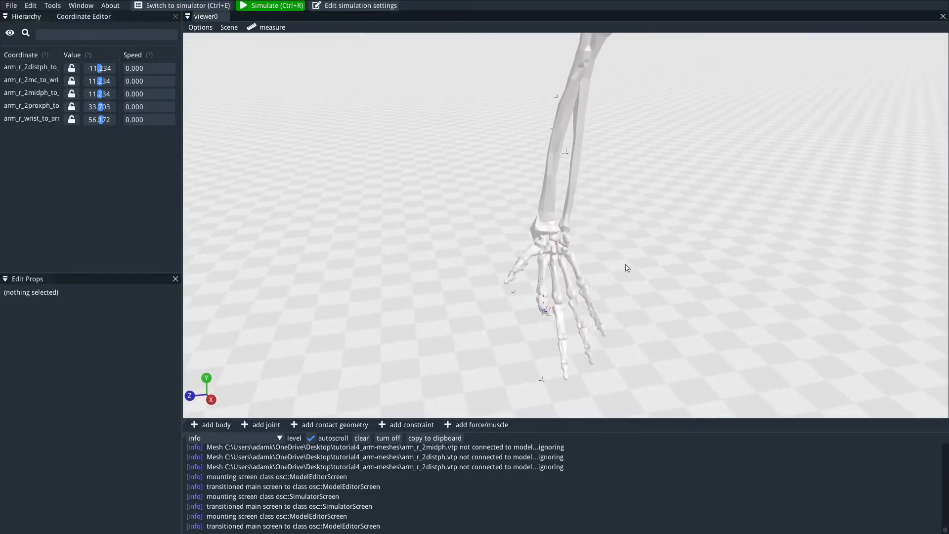
drag(486, 196, 424, 158)
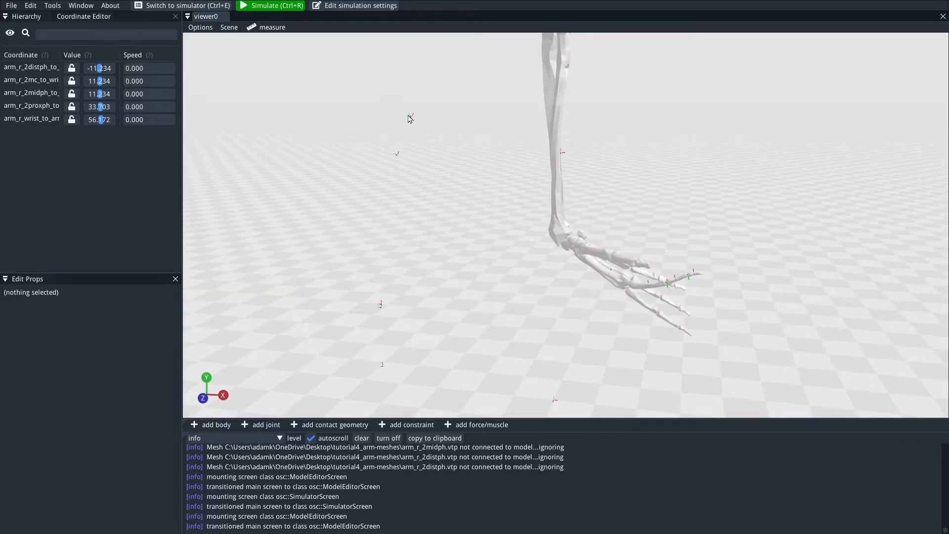
Step: Run the simulation again and watch the whole forearm and hand move from different angles
click(282, 6)
scroll(402, 207, down, 2)
scroll(402, 207, up, 2)
drag(377, 191, 401, 187)
scroll(432, 178, up, 2)
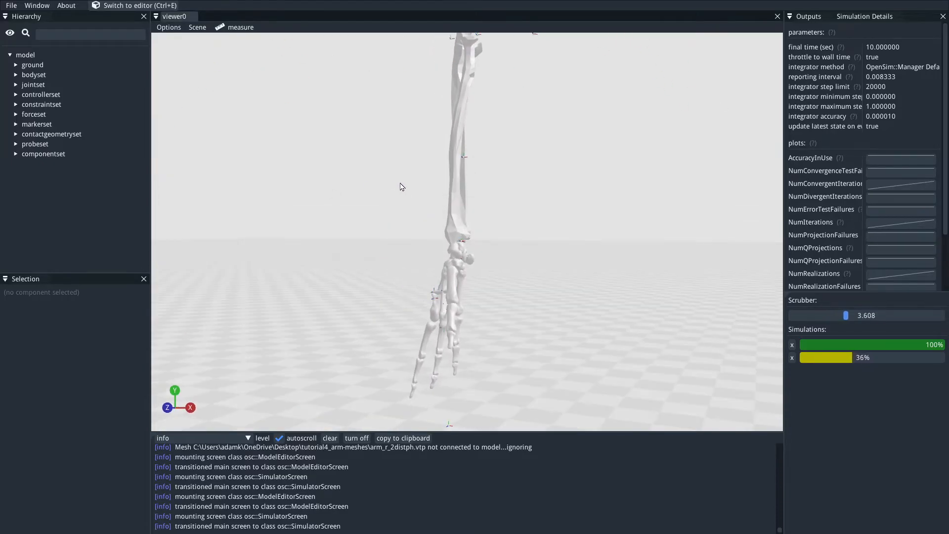
right_drag(384, 182, 409, 233)
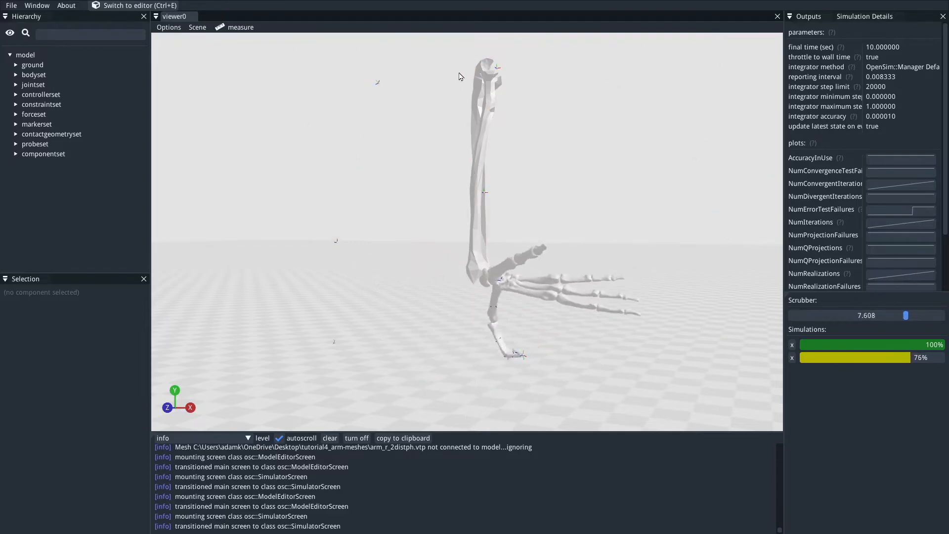
drag(570, 104, 430, 118)
right_drag(430, 119, 480, 192)
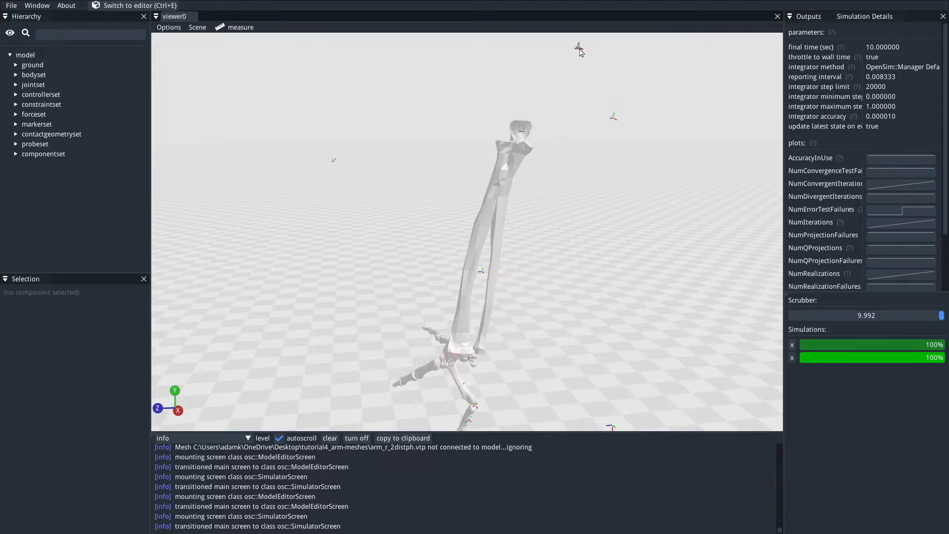
drag(391, 233, 412, 227)
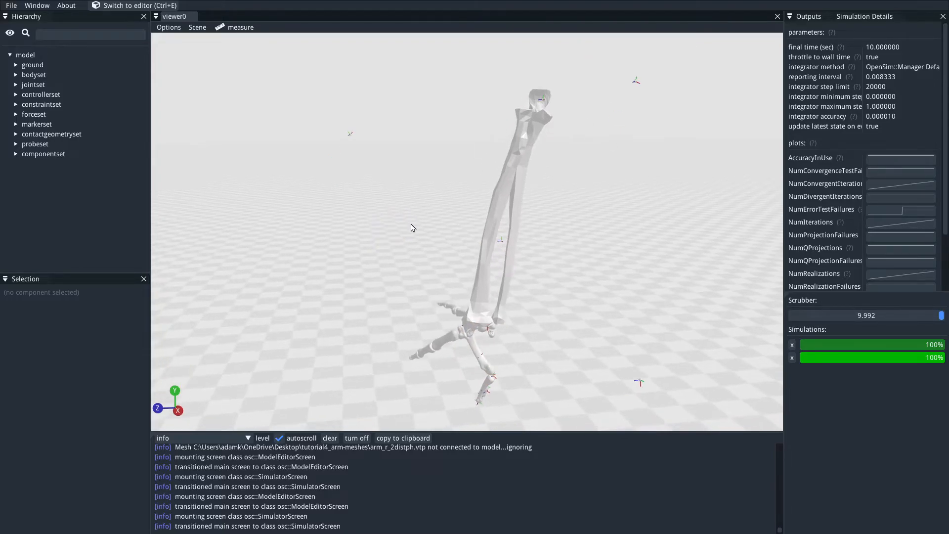
Step: Return to the model editor, hide the model's frames and simulate the model again with the hand in close view
click(143, 5)
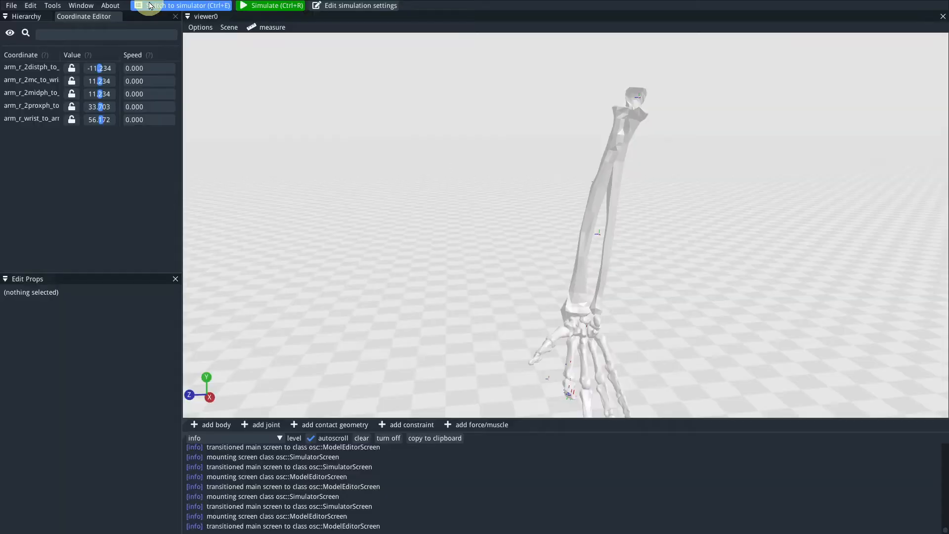
click(30, 6)
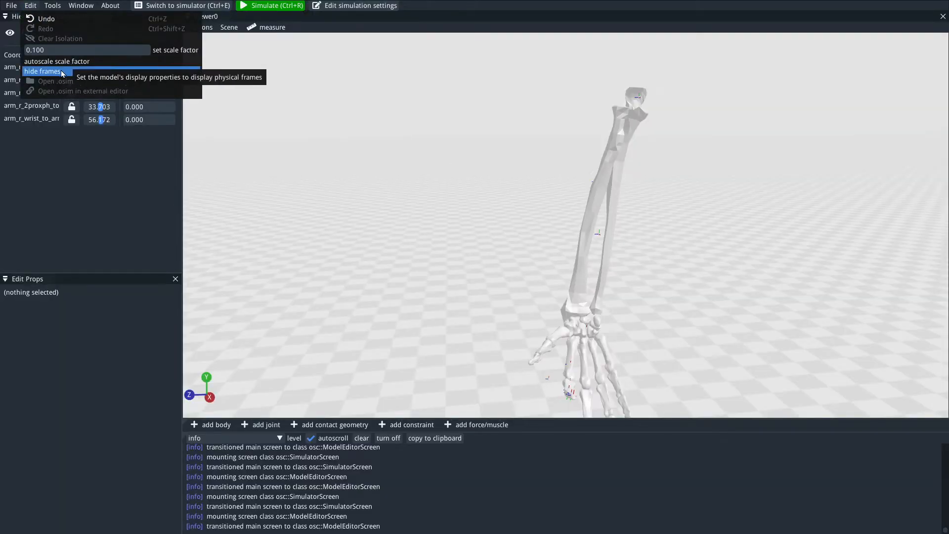
right_drag(472, 241, 471, 153)
scroll(509, 249, up, 5)
right_drag(505, 246, 443, 168)
click(270, 5)
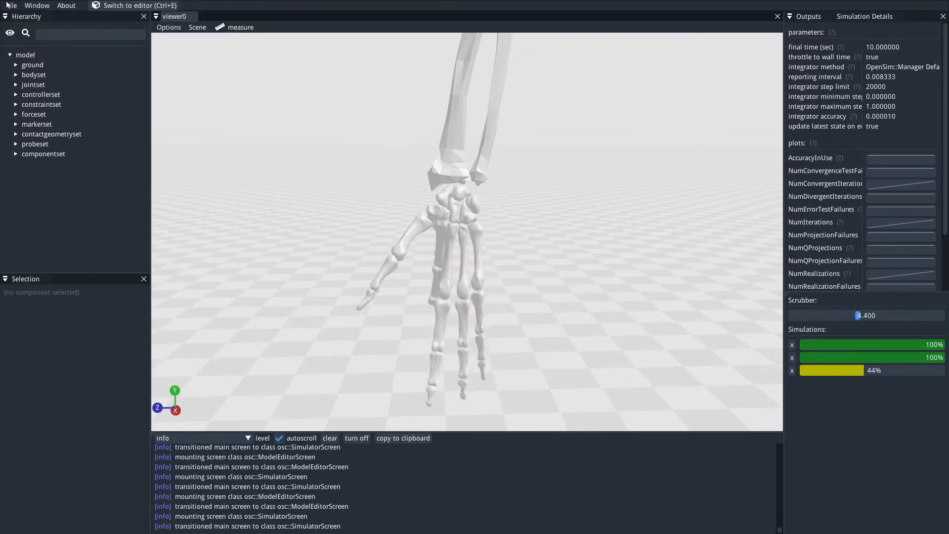
Step: Go back to the model editor and inspect the posed hand and forearm without frames, up close and from several angles
click(130, 5)
drag(424, 199, 364, 164)
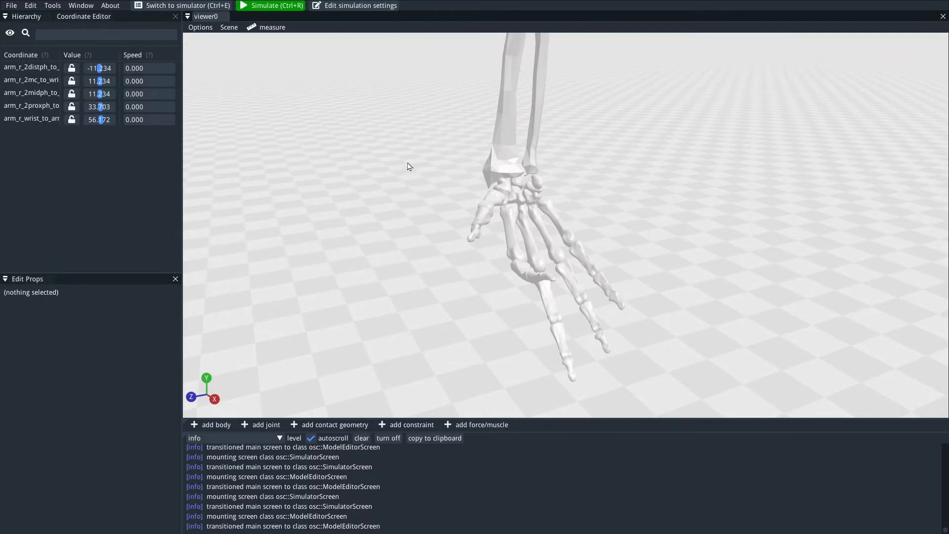
drag(681, 176, 623, 194)
right_drag(659, 214, 655, 179)
scroll(666, 225, up, 3)
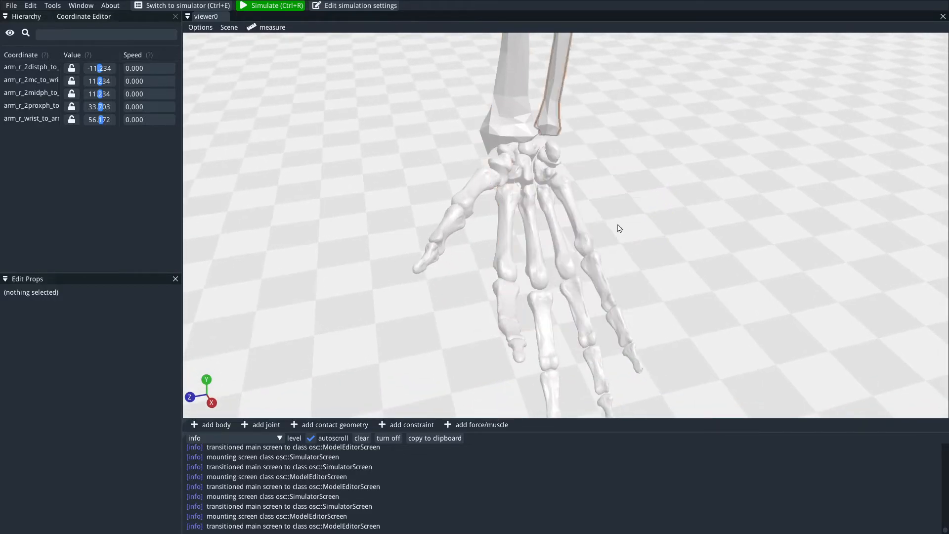
drag(631, 303, 651, 170)
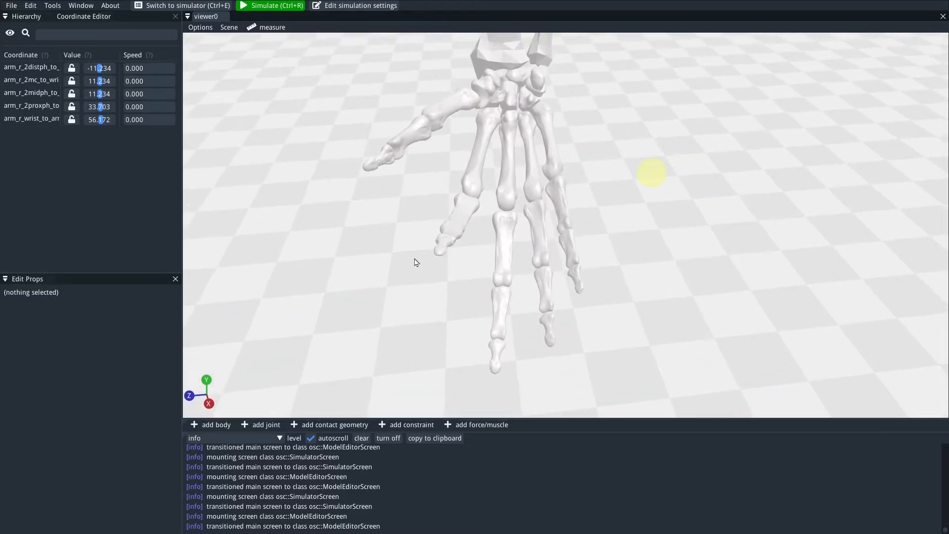
scroll(612, 148, down, 5)
right_drag(613, 155, 606, 238)
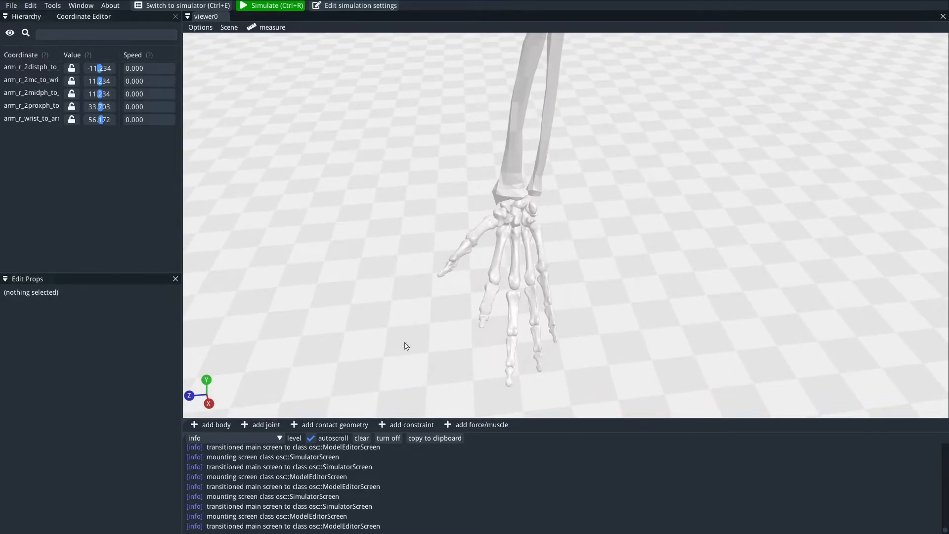
scroll(622, 238, down, 2)
right_drag(372, 170, 376, 224)
drag(404, 223, 423, 190)
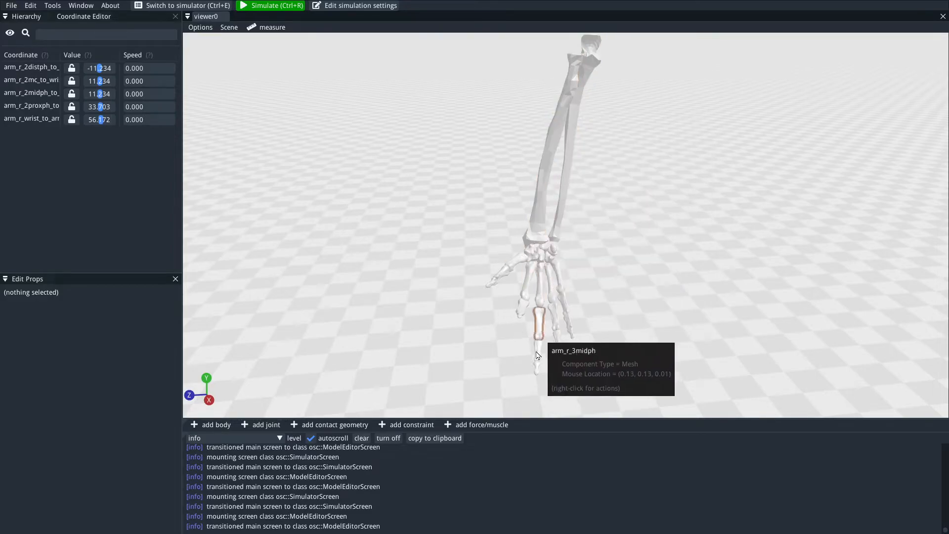
drag(493, 357, 527, 357)
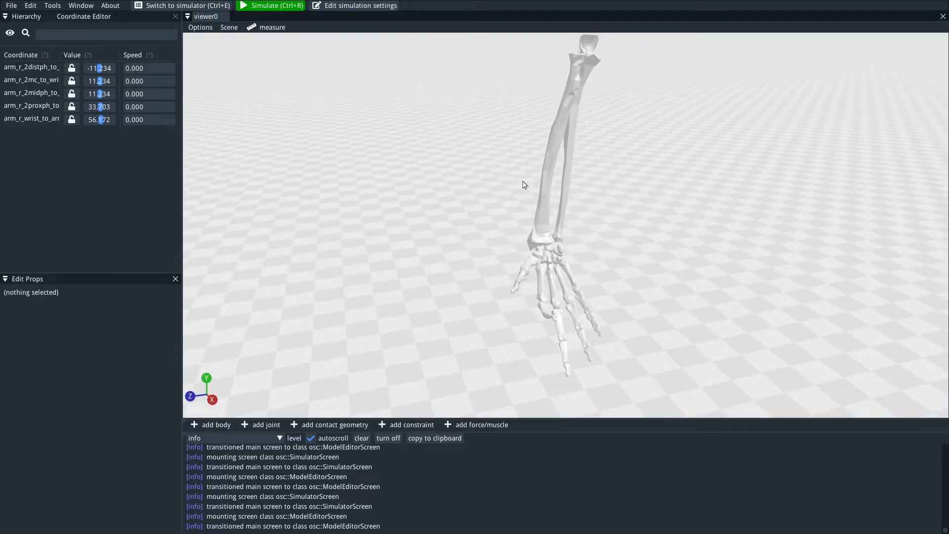
Step: Save the model to the Desktop as arm-without-muscles.osim
click(11, 6)
click(34, 68)
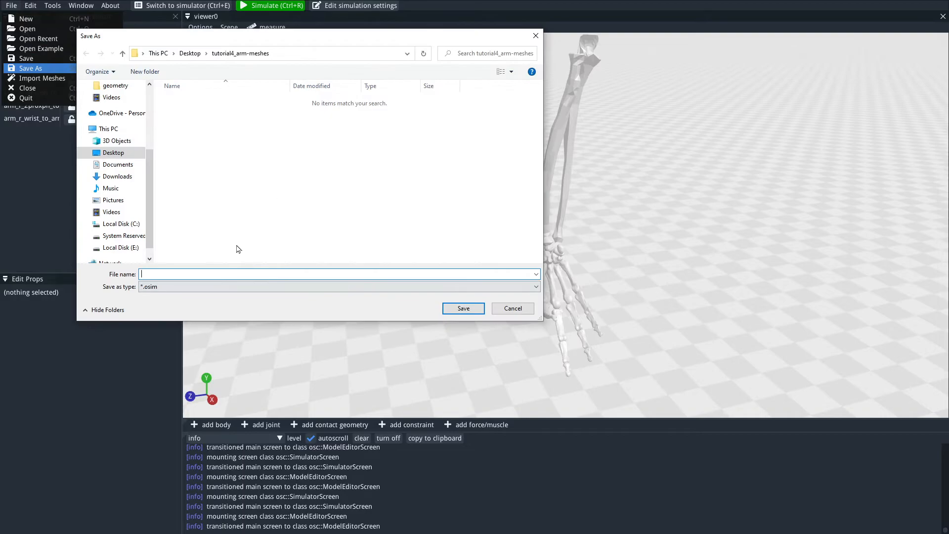
scroll(100, 101, up, 3)
click(113, 105)
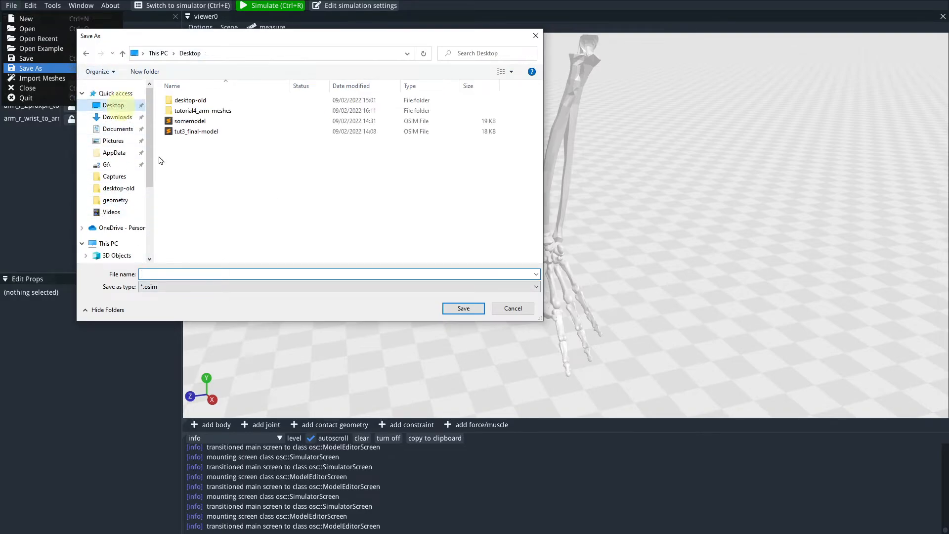
click(188, 272)
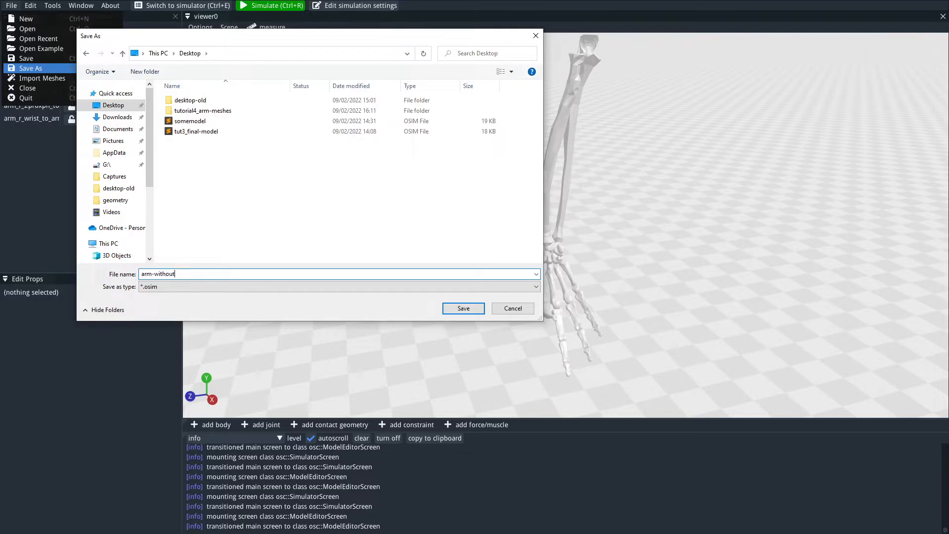
key(Return)
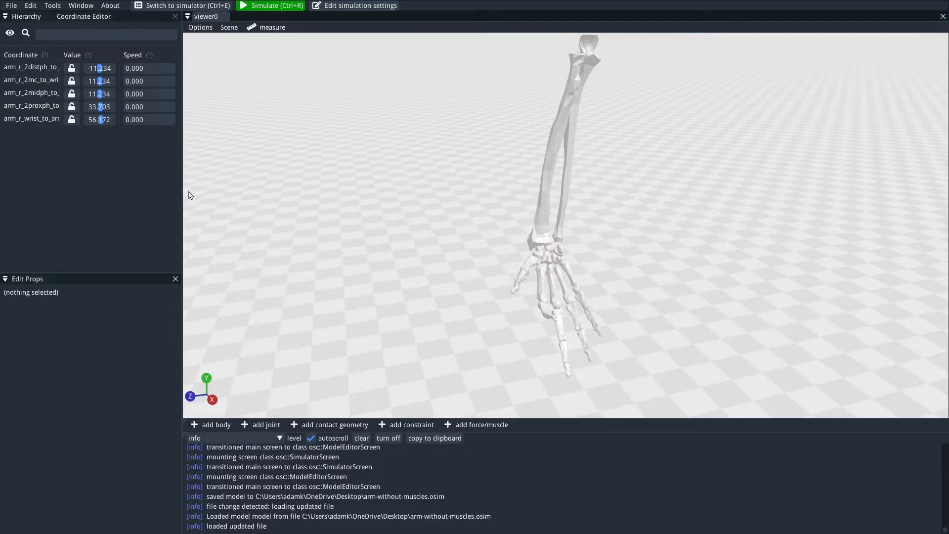
Step: Launch OpenSim 4.2 and load the arm-without-muscles model from the Desktop
key(super+Tab)
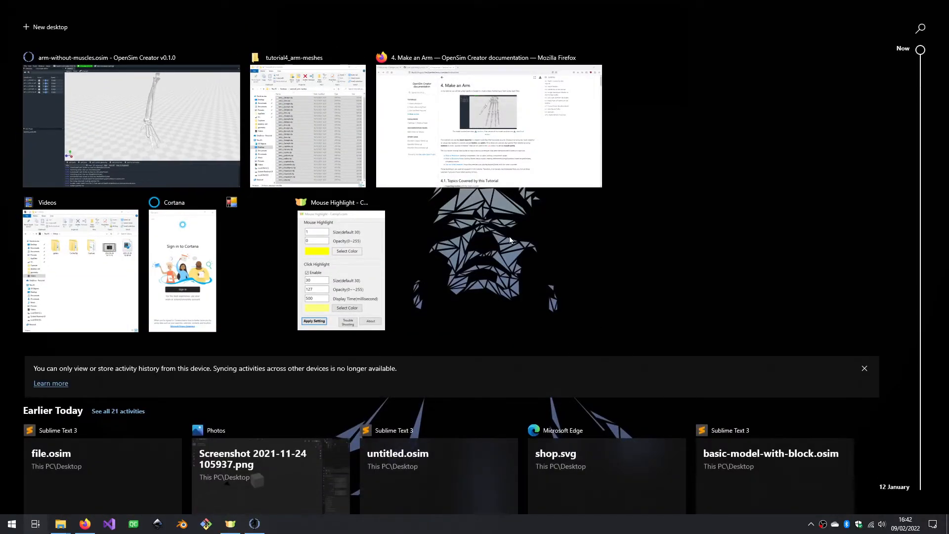
key(super)
text(open)
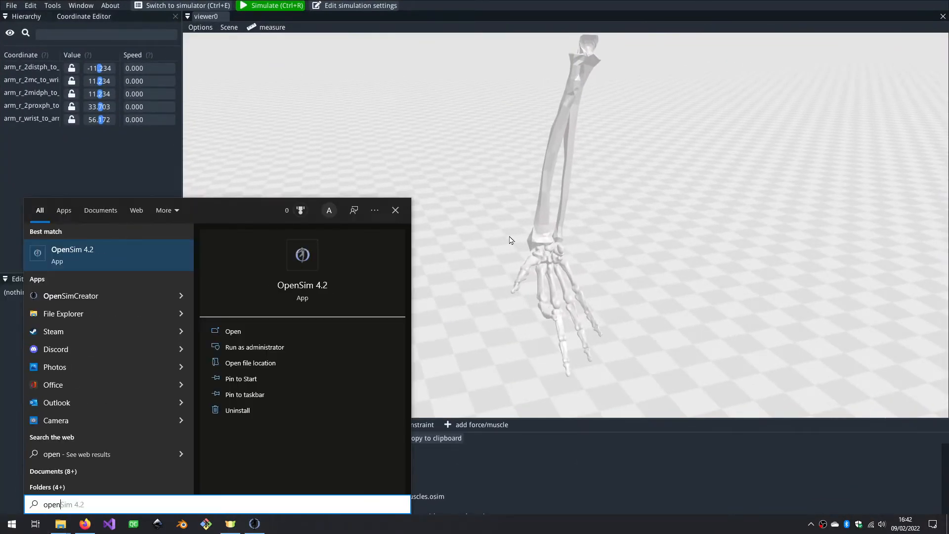
key(Return)
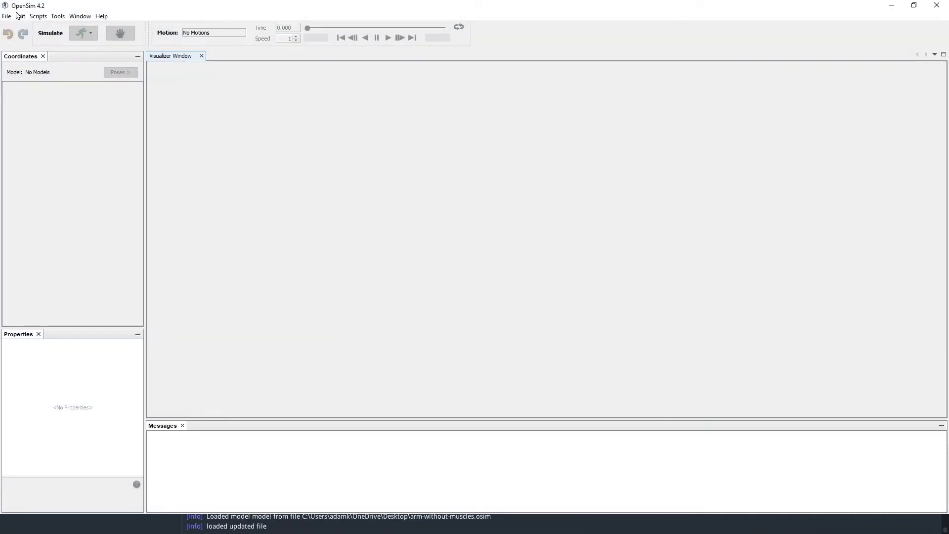
click(7, 16)
click(30, 27)
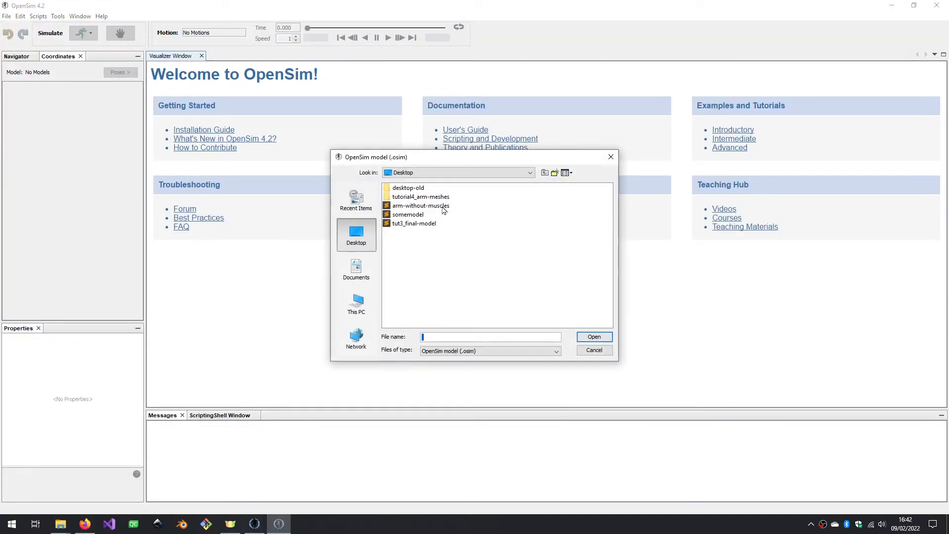
double_click(443, 209)
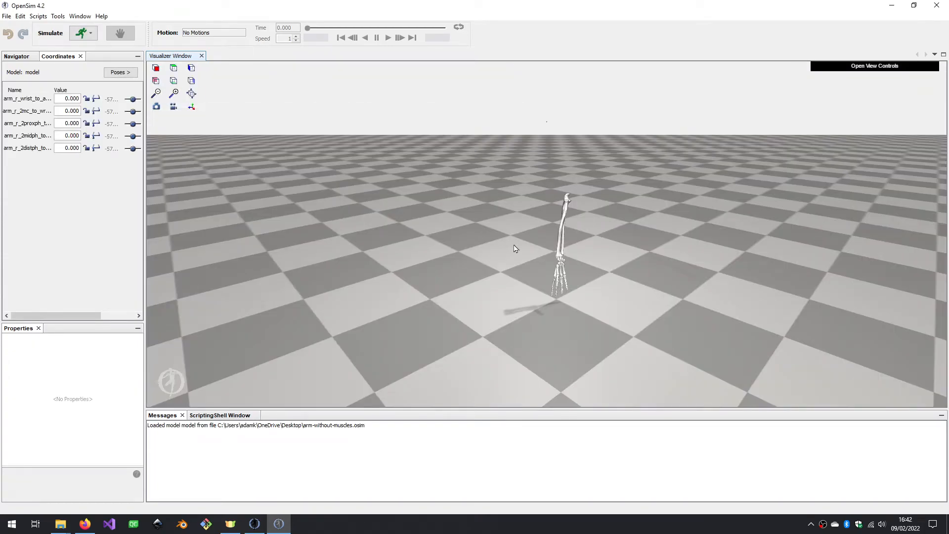
Step: Try the joints by setting arm_r_wrist_to_arm to 101.110 and briefly bending arm_r_2mc_to_wrist to 67.406, and close OpenSim
scroll(496, 269, up, 10)
scroll(494, 269, down, 3)
drag(452, 279, 435, 266)
right_drag(435, 266, 296, 113)
drag(298, 112, 246, 129)
drag(132, 100, 135, 105)
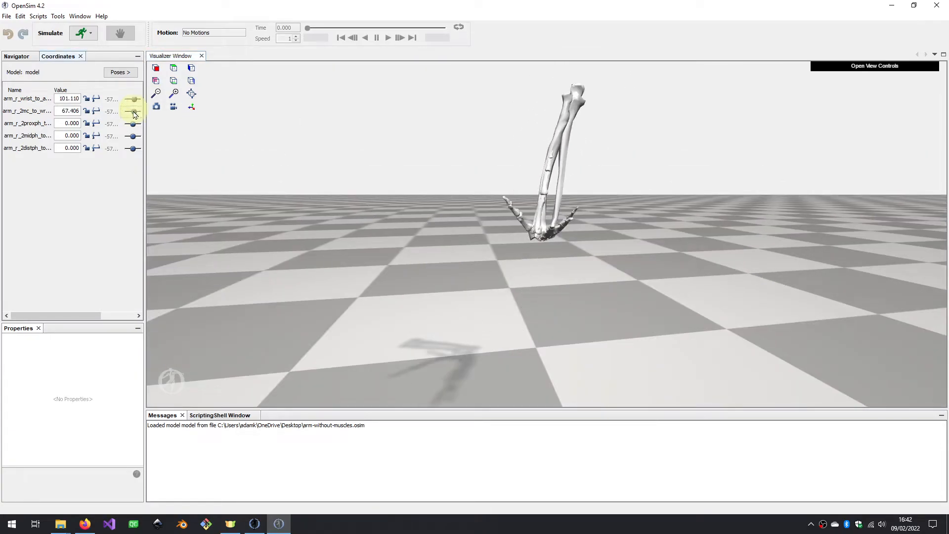
drag(461, 278, 509, 271)
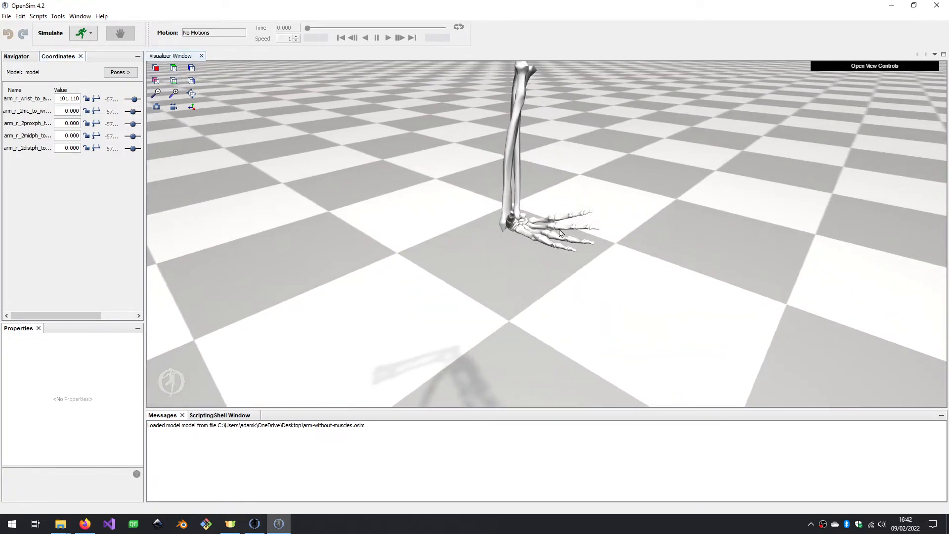
click(937, 5)
click(459, 274)
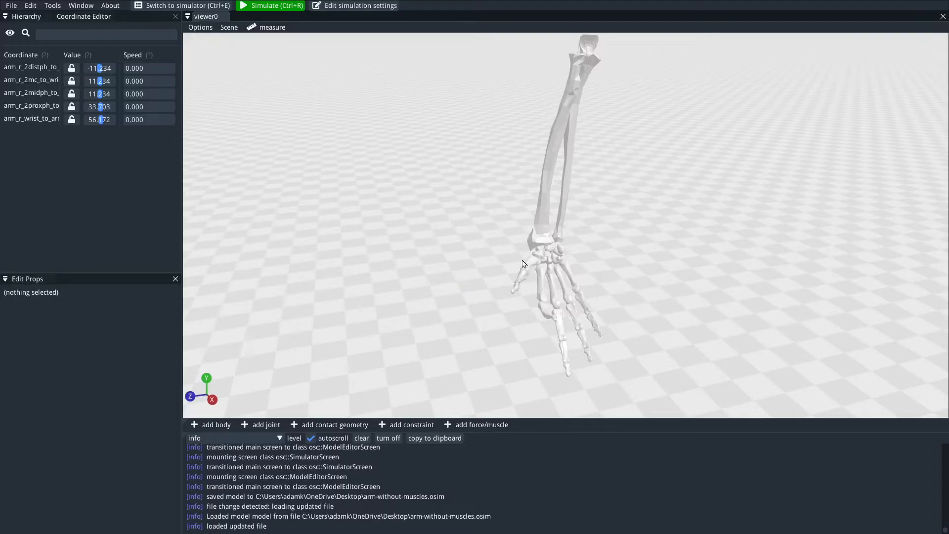
Step: Open the saved arm-without-muscles.osim file in the external text editor and place its window beside the 3D view
mouse_move(470, 303)
mouse_down()
mouse_move(493, 292)
mouse_move(473, 287)
mouse_up()
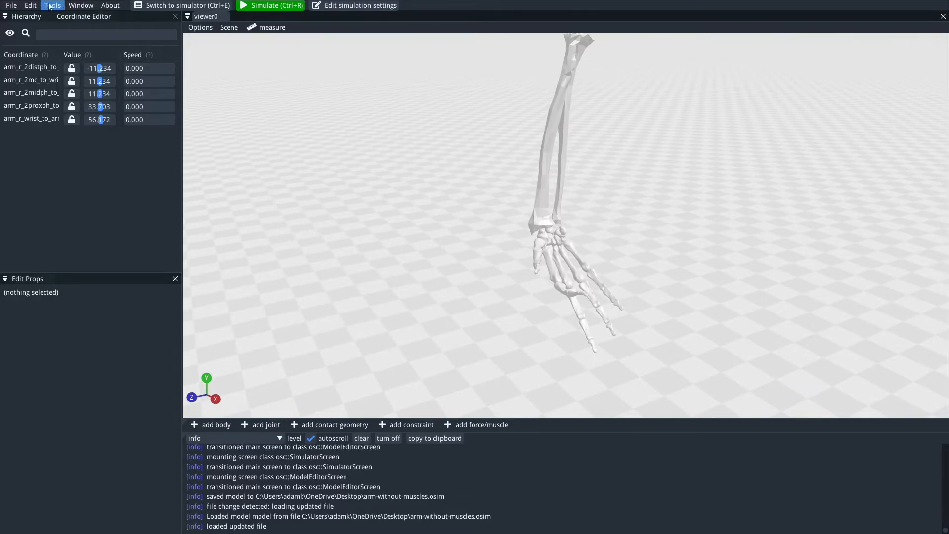
click(11, 5)
mouse_move(31, 5)
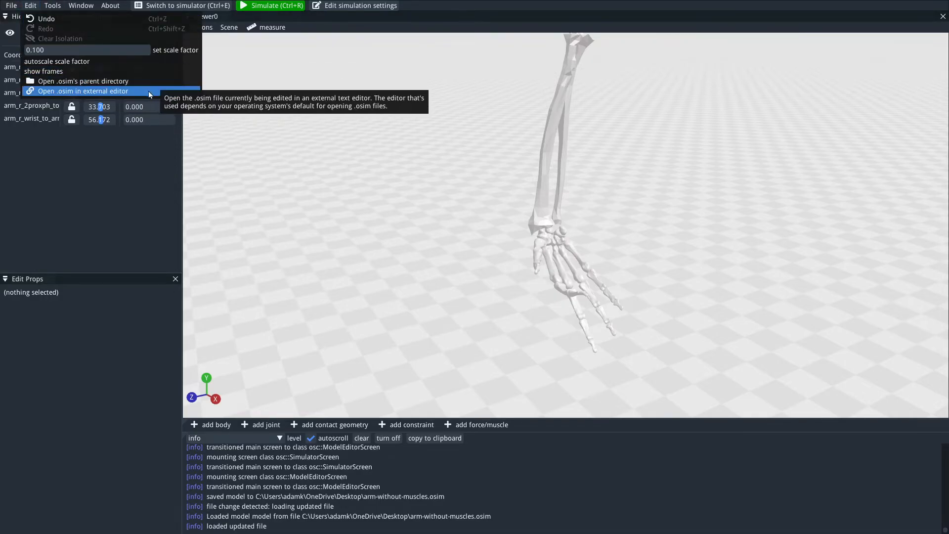
click(33, 6)
click(33, 6)
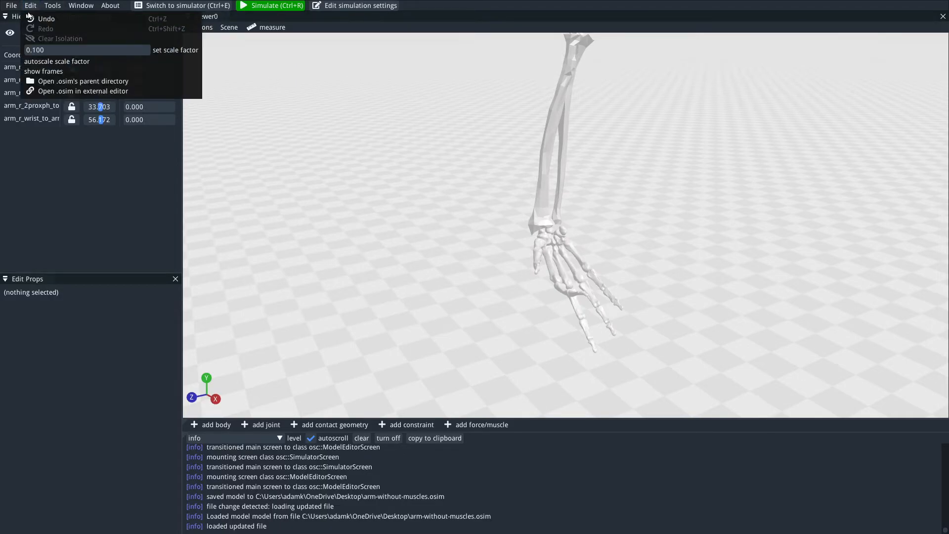
click(82, 91)
drag(324, 109, 194, 33)
Step: Set the X scale factor of the arm_r_radius mesh to 2 and save, and raise it to 10 and save again
scroll(235, 187, down, 4)
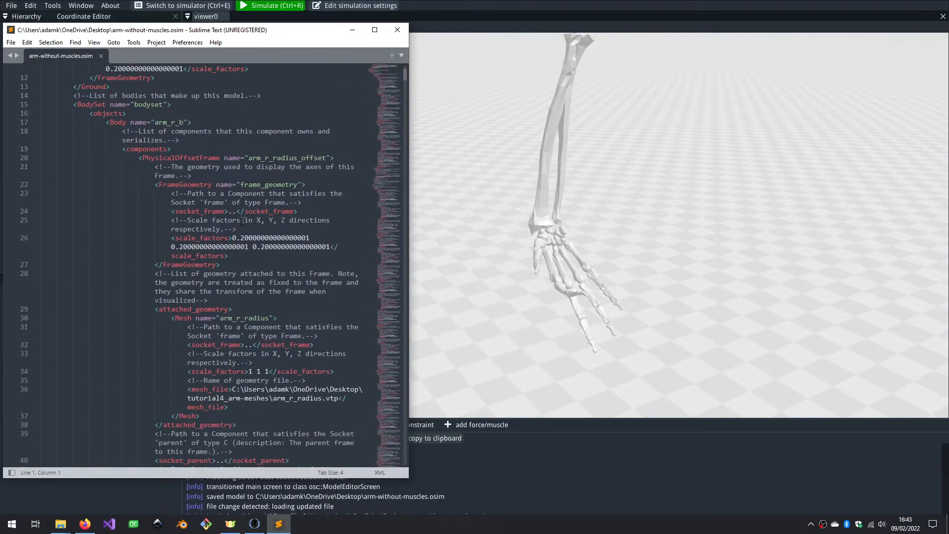
click(249, 372)
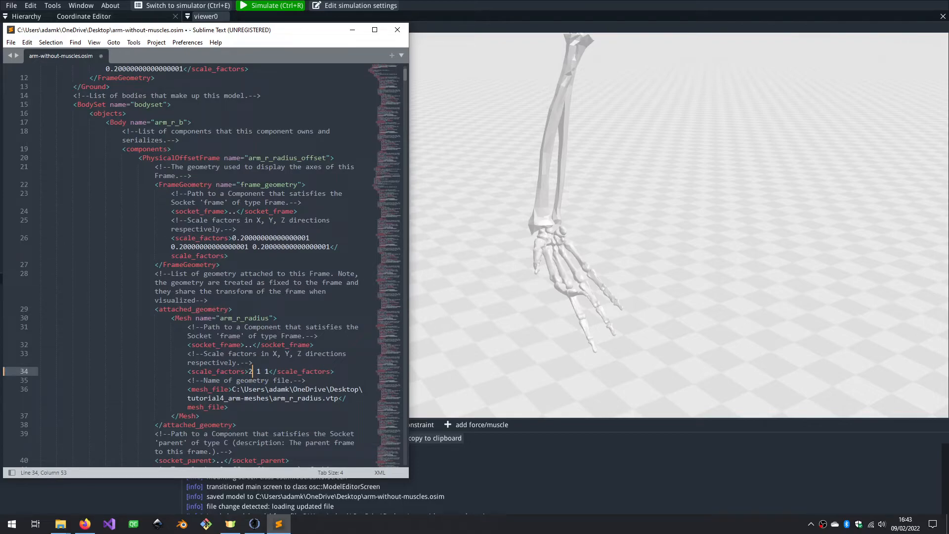
key(ctrl+s)
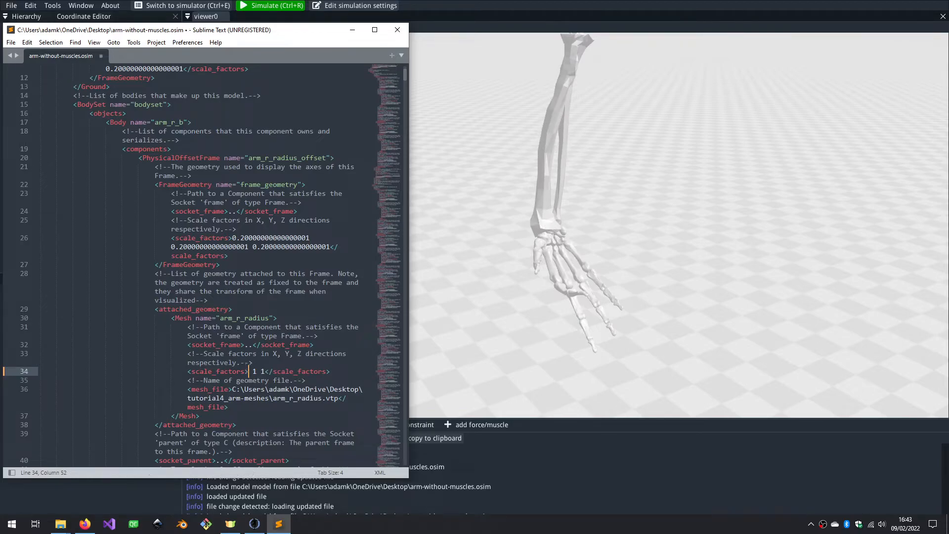
key(ctrl+s)
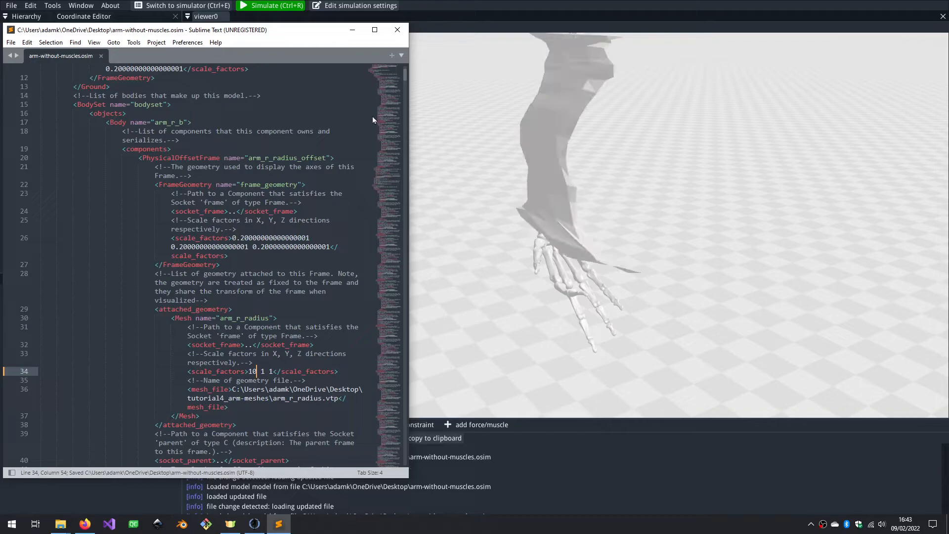
Step: Return to OpenSim Creator and inspect the rescaled radius mesh from different sides
click(616, 191)
drag(616, 192, 564, 144)
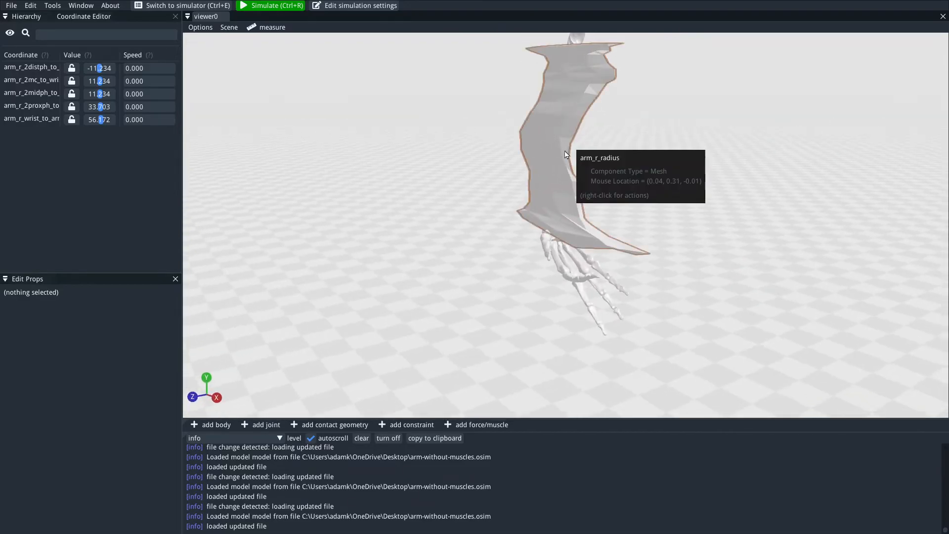
drag(478, 142, 405, 250)
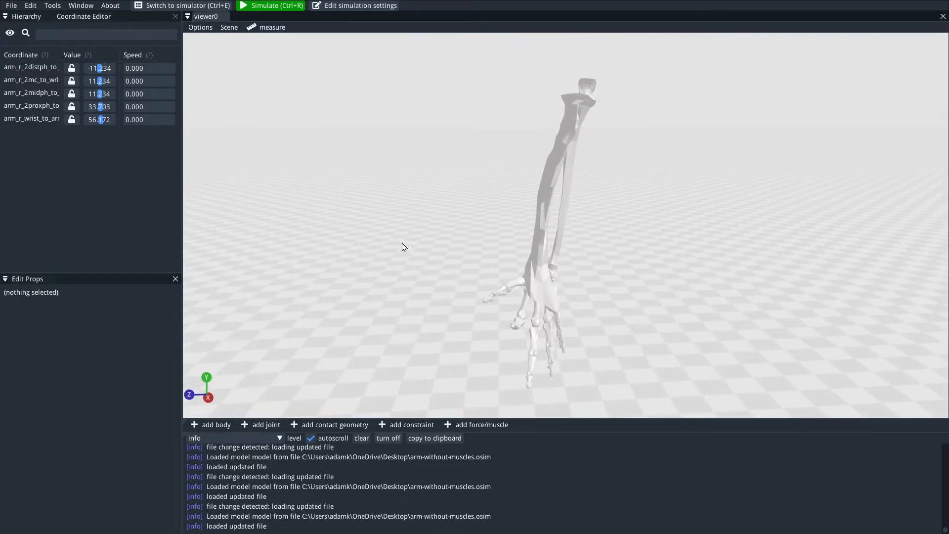
Step: Restore the arm_r_radius mesh's X scale factor to 1 in the text editor, save, and review the arm in OpenSim Creator
key(alt+Tab)
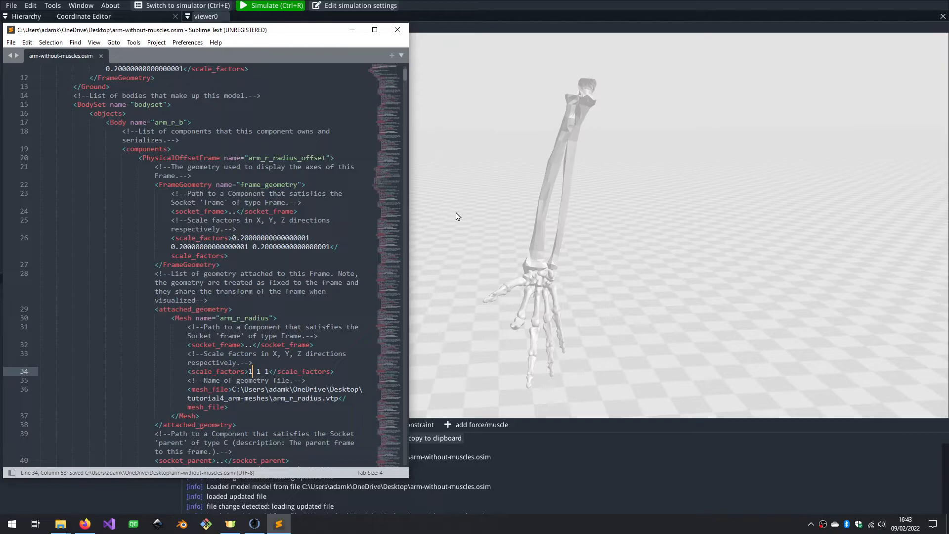
click(460, 96)
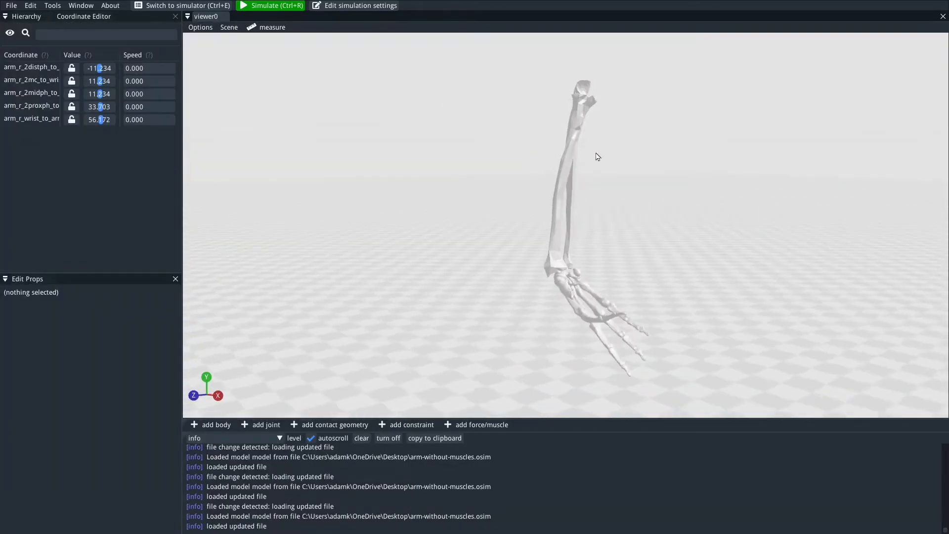
middle_drag(499, 179, 471, 195)
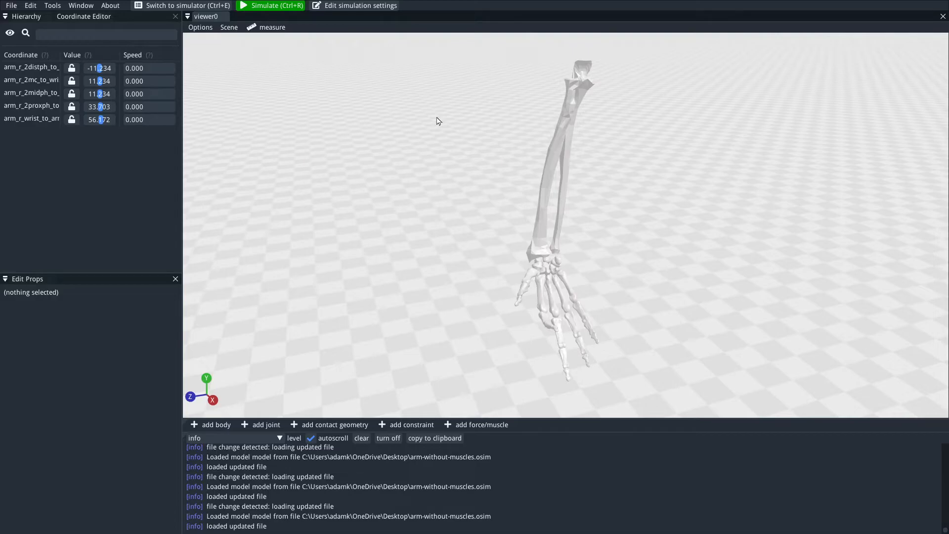
drag(699, 299, 639, 285)
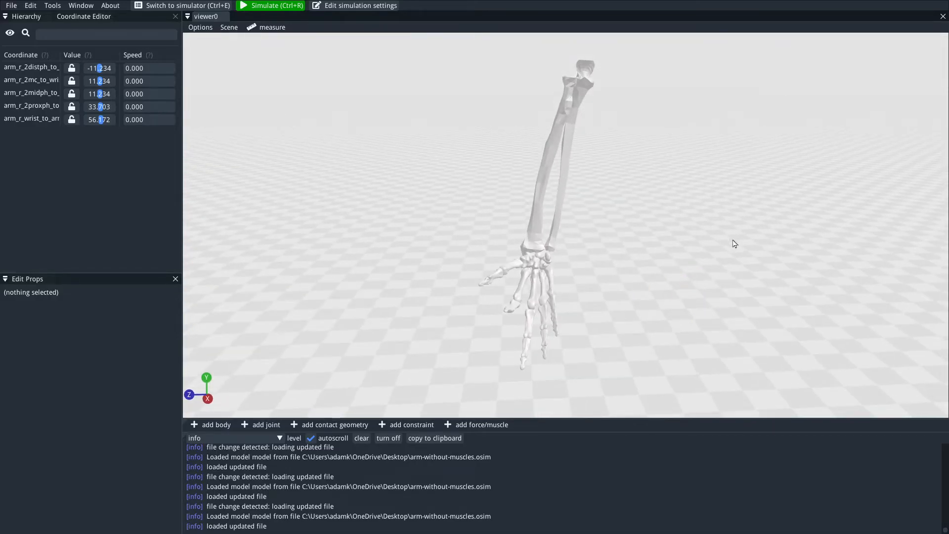
drag(435, 257, 492, 256)
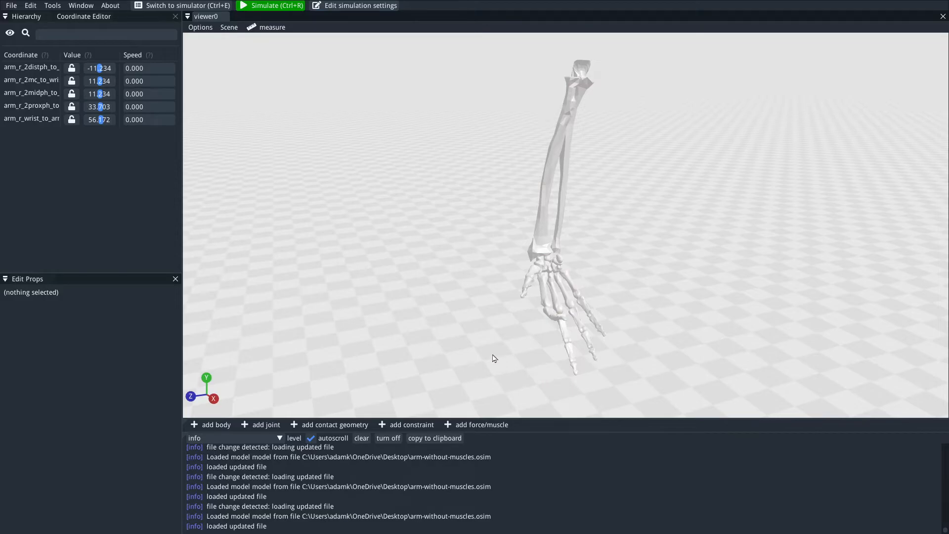
Step: Return to the mesh importer scene and raise the meshes' color opacity so the bones look solid
click(10, 6)
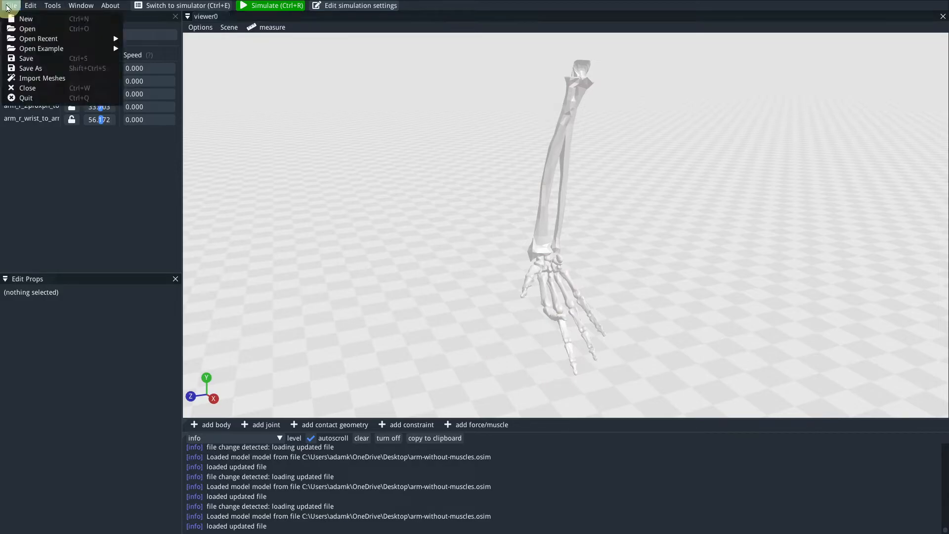
click(55, 78)
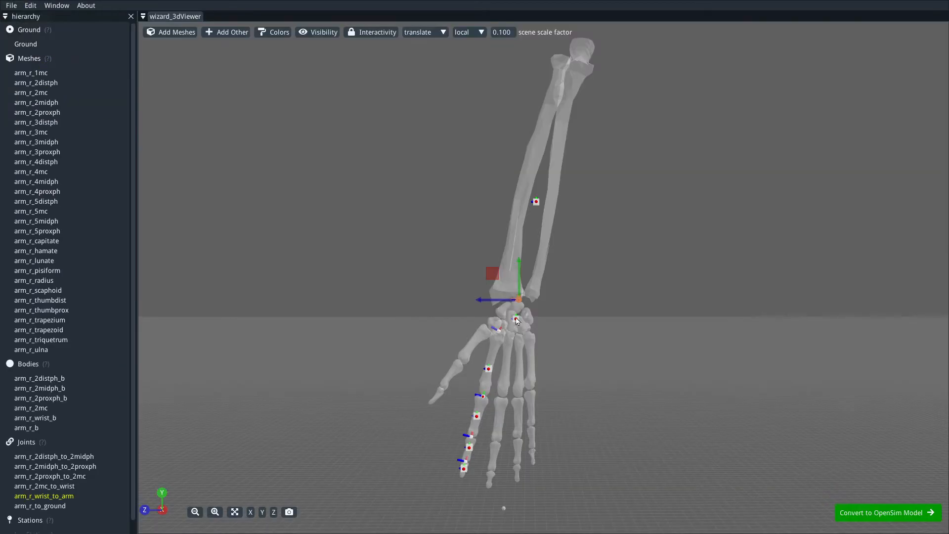
click(327, 32)
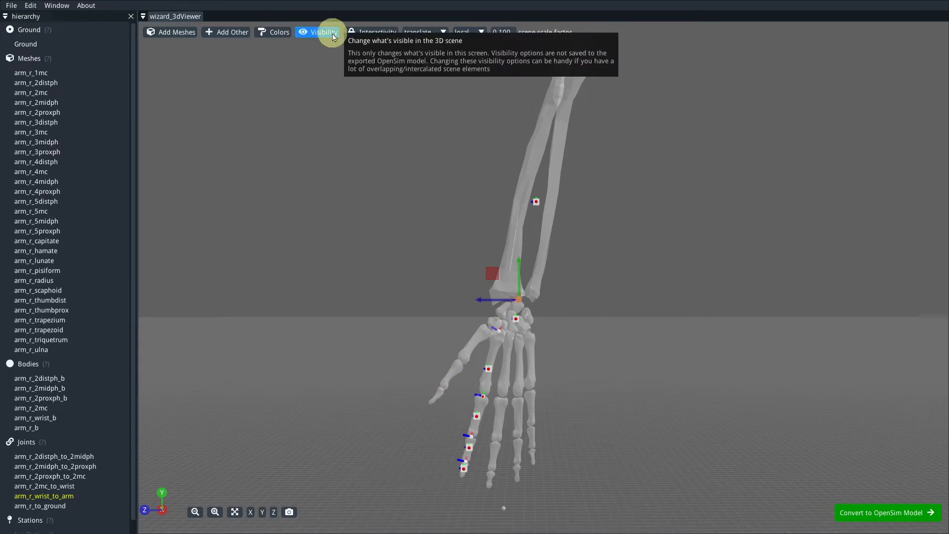
click(361, 22)
click(271, 35)
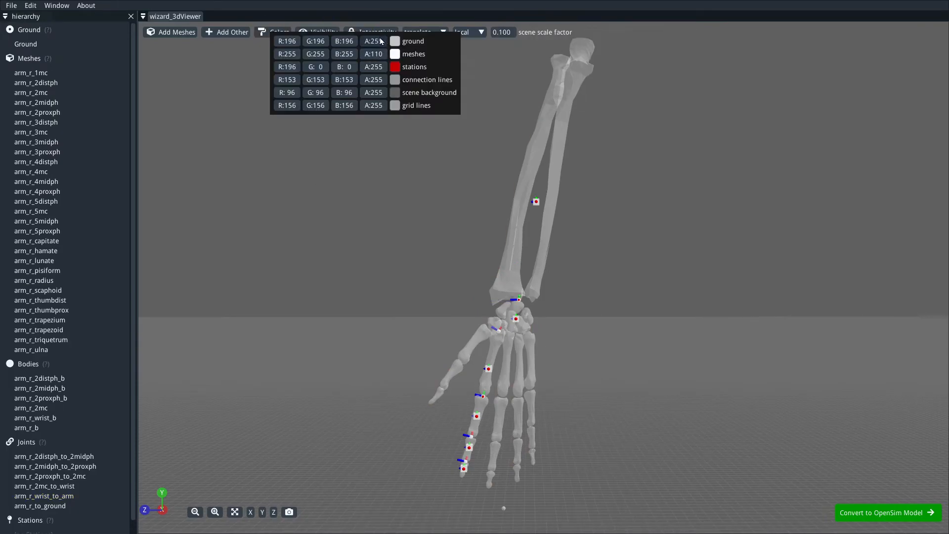
drag(375, 58, 504, 69)
click(585, 319)
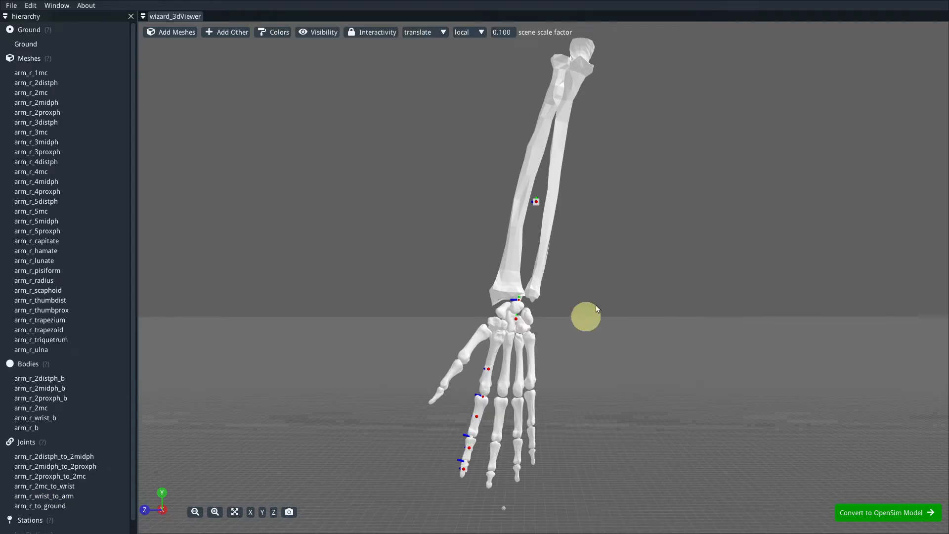
Step: Examine the index finger's bones and joint centers up close, selecting the arm_r_2proxph_to_2mc joint along the way
right_drag(586, 317, 623, 280)
scroll(626, 321, up, 5)
right_drag(627, 331, 610, 144)
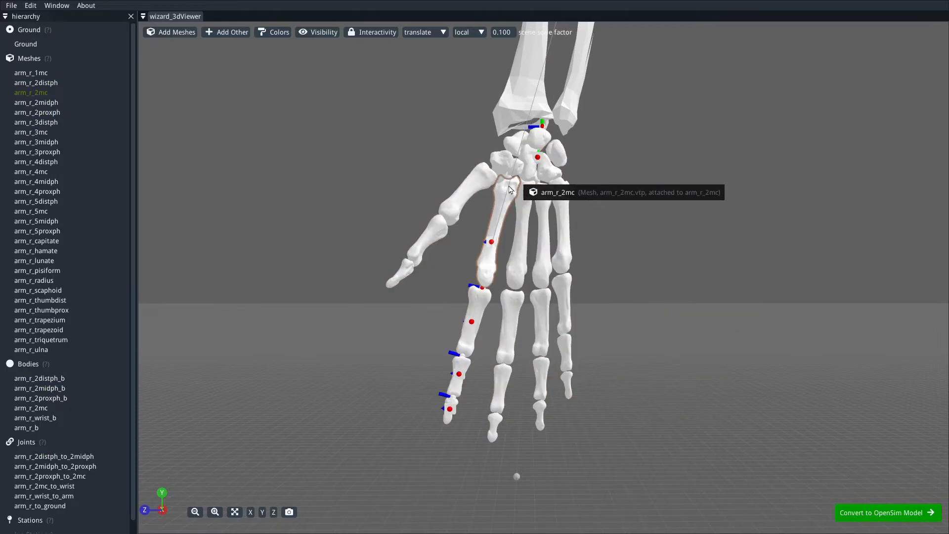
drag(625, 144, 636, 203)
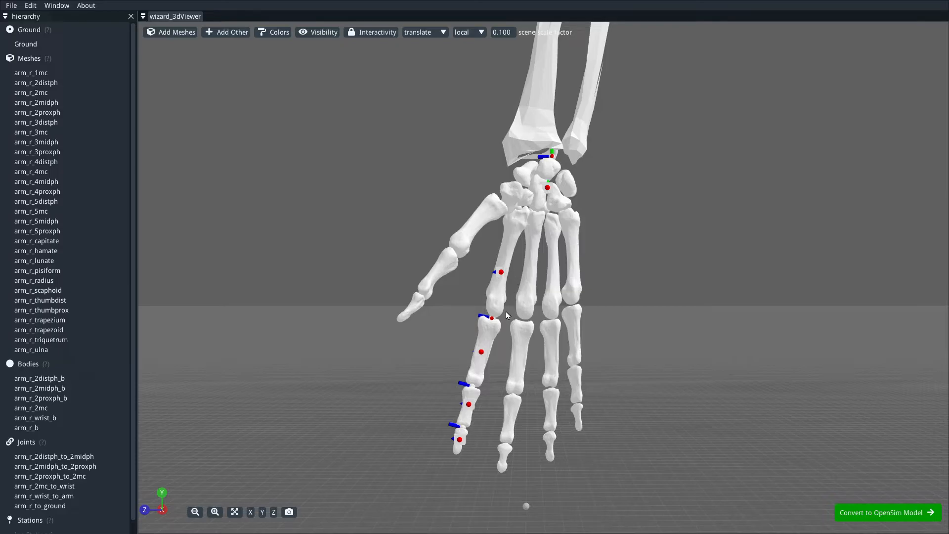
scroll(452, 322, up, 5)
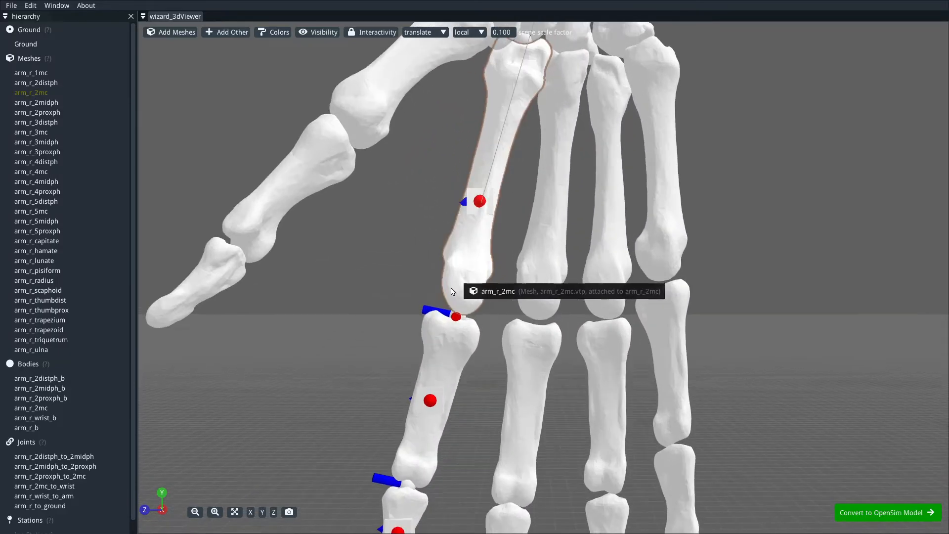
scroll(408, 253, up, 4)
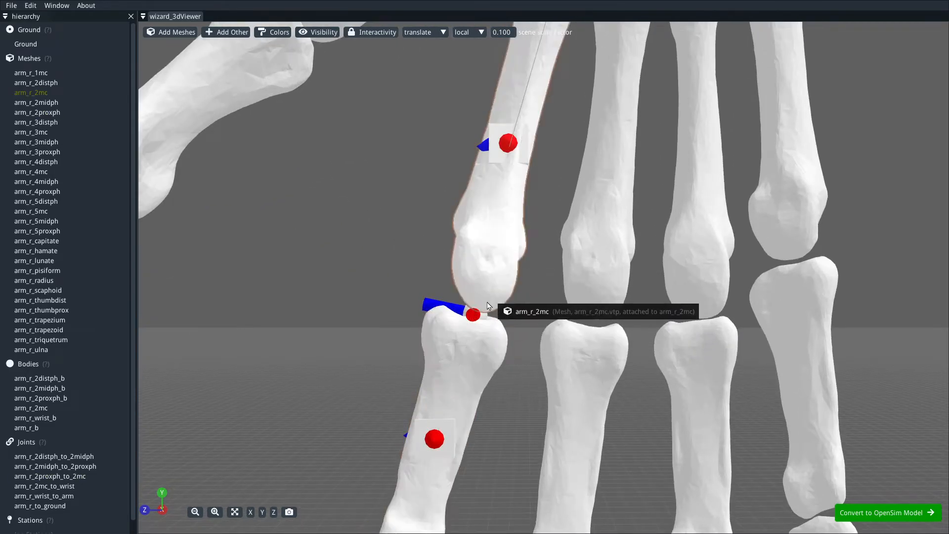
drag(487, 308, 490, 258)
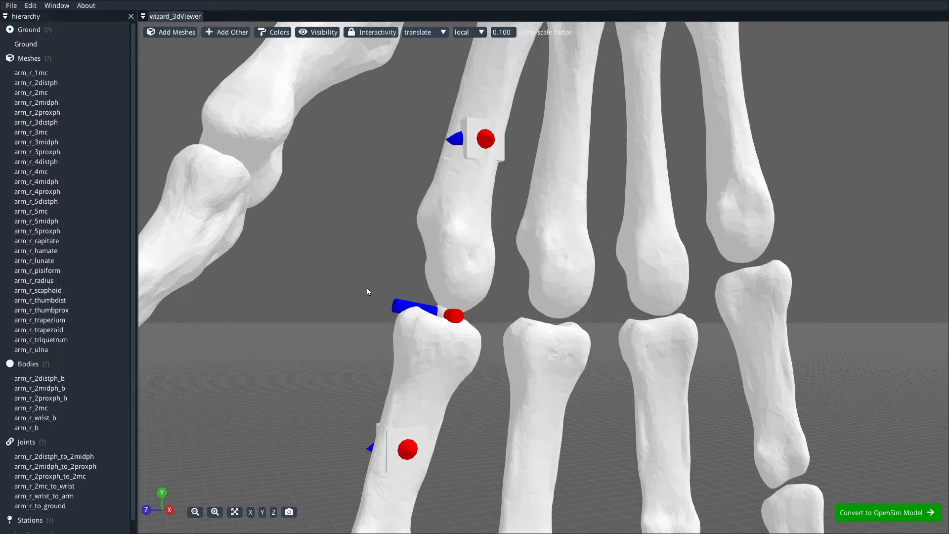
click(416, 307)
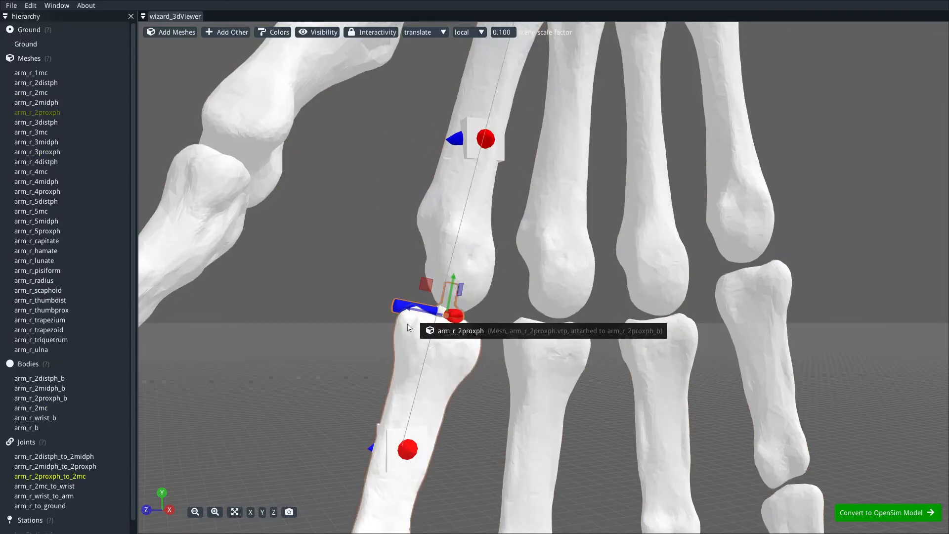
right_drag(503, 315, 515, 283)
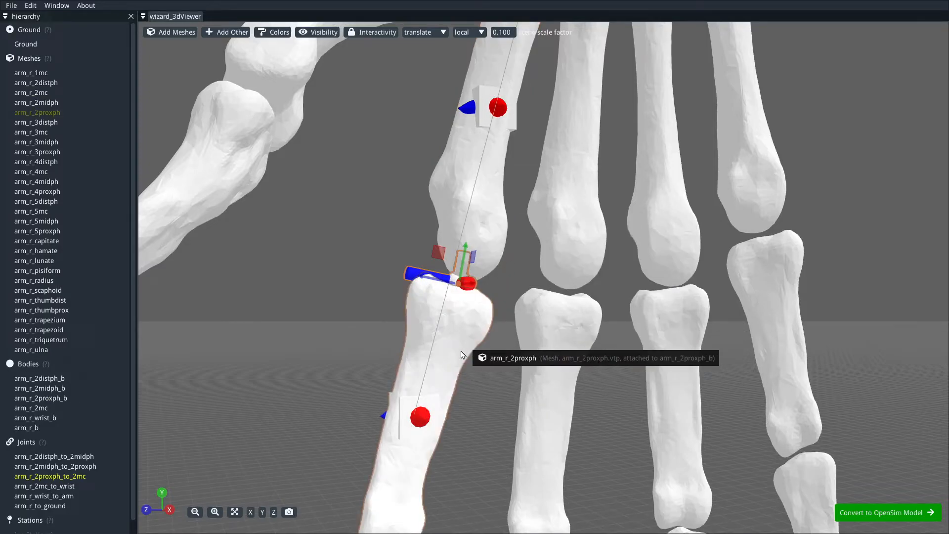
right_drag(349, 367, 411, 219)
middle_drag(411, 218, 387, 275)
right_drag(364, 359, 386, 275)
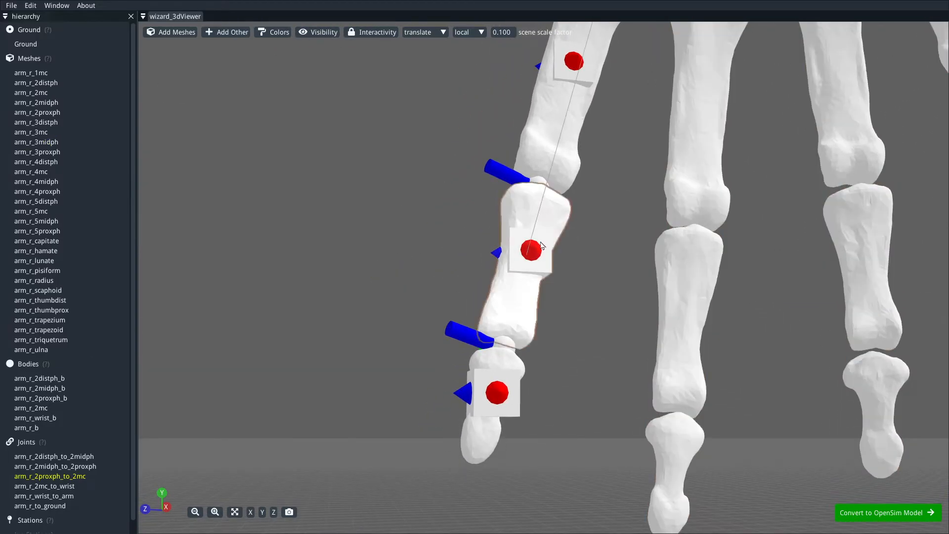
right_drag(410, 400, 417, 354)
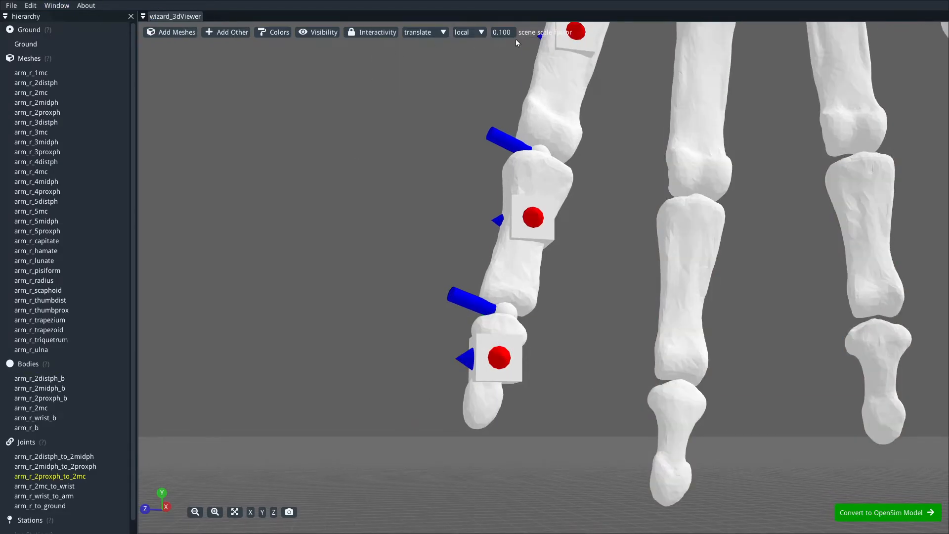
Step: Set the scene scale factor to 0.05 to shrink the body and joint markers around the fingertip bones
click(503, 31)
text(0.05)
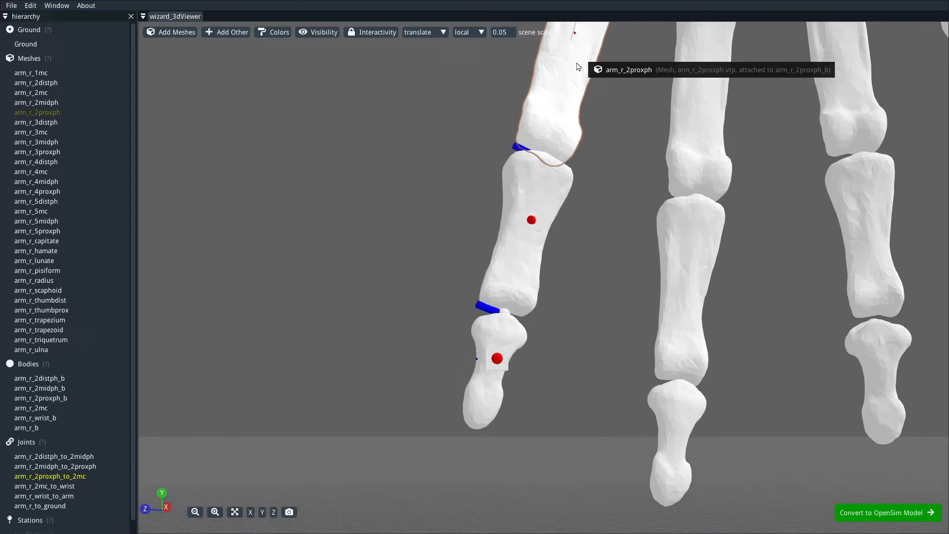
scroll(619, 316, up, 6)
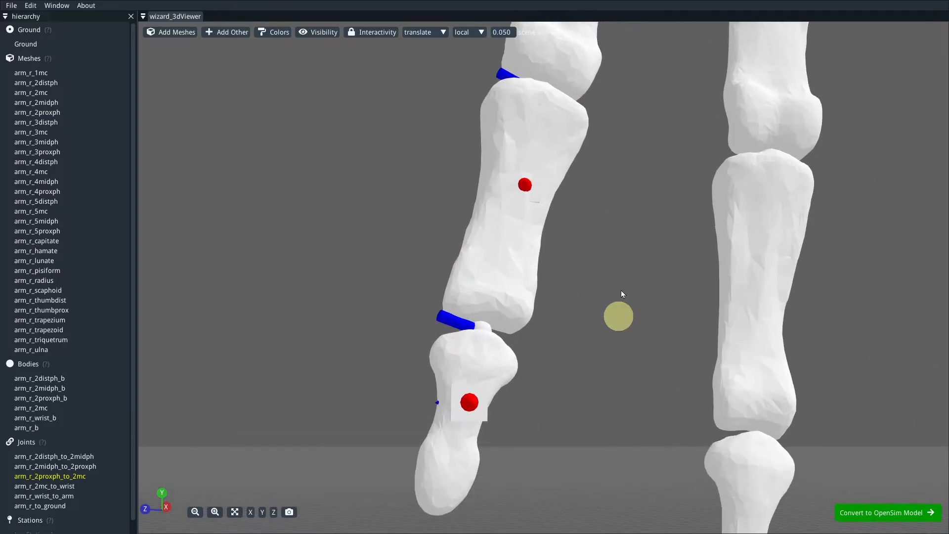
drag(632, 286, 483, 311)
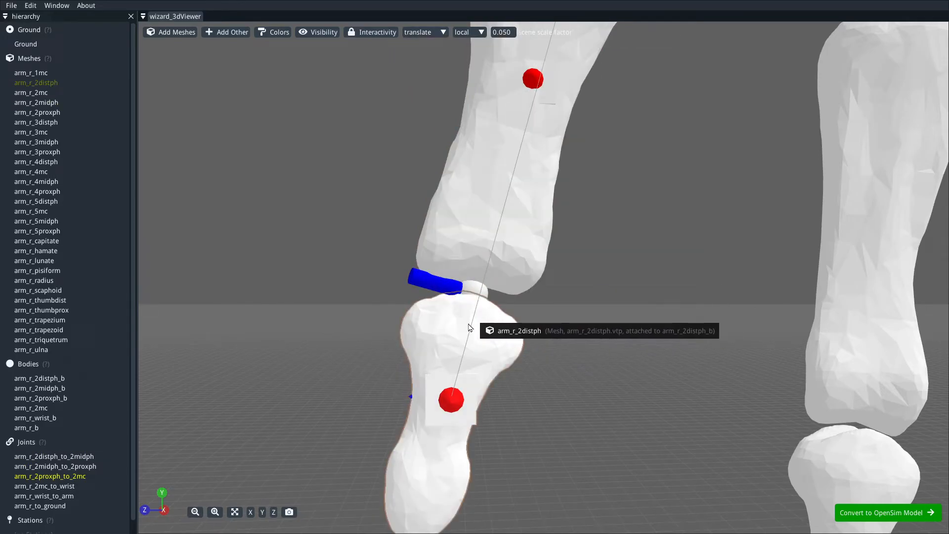
Step: Add a station at the clicked position near the upper end of the arm_r_2distph mesh
right_click(470, 328)
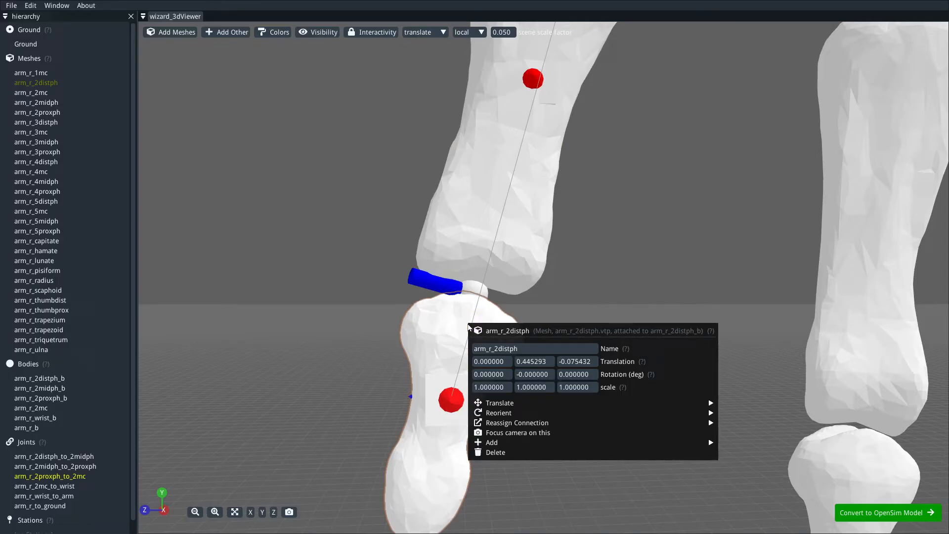
mouse_move(512, 443)
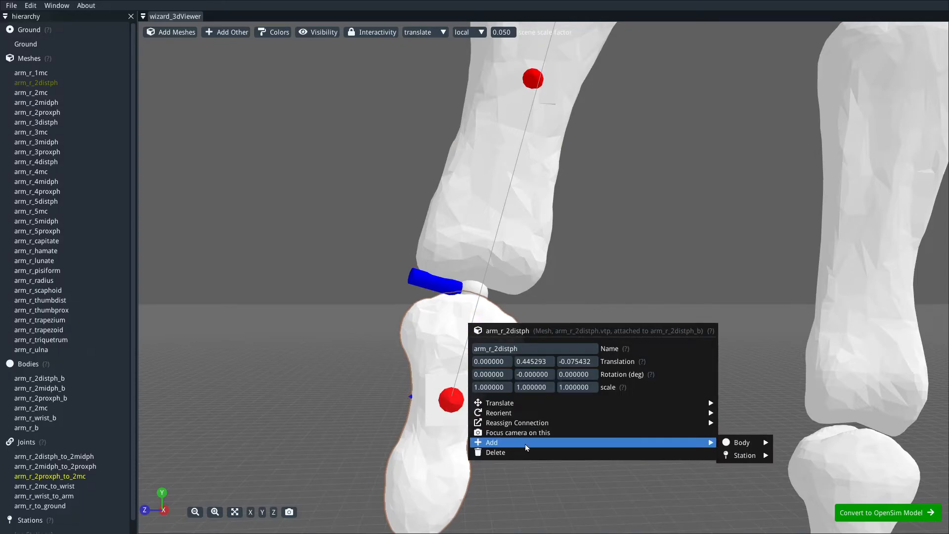
mouse_move(751, 456)
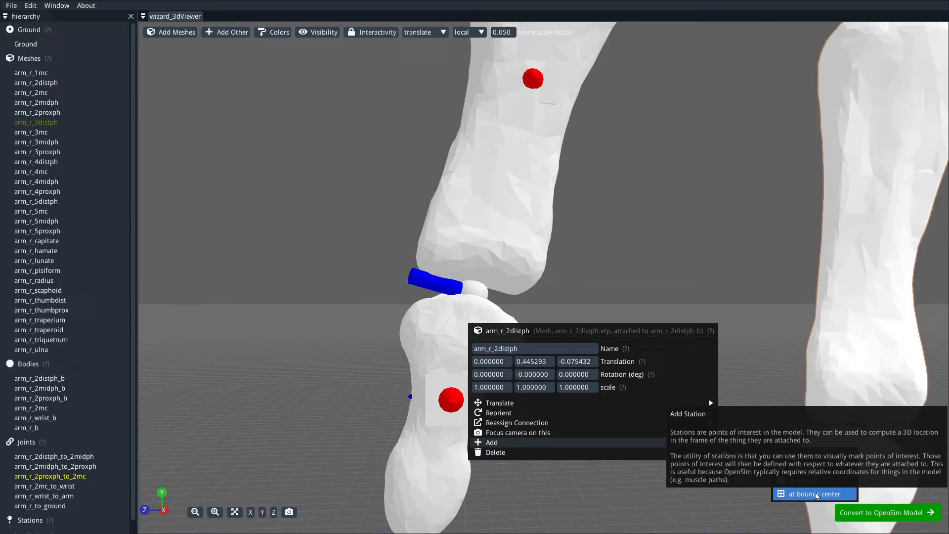
mouse_move(647, 417)
mouse_move(640, 445)
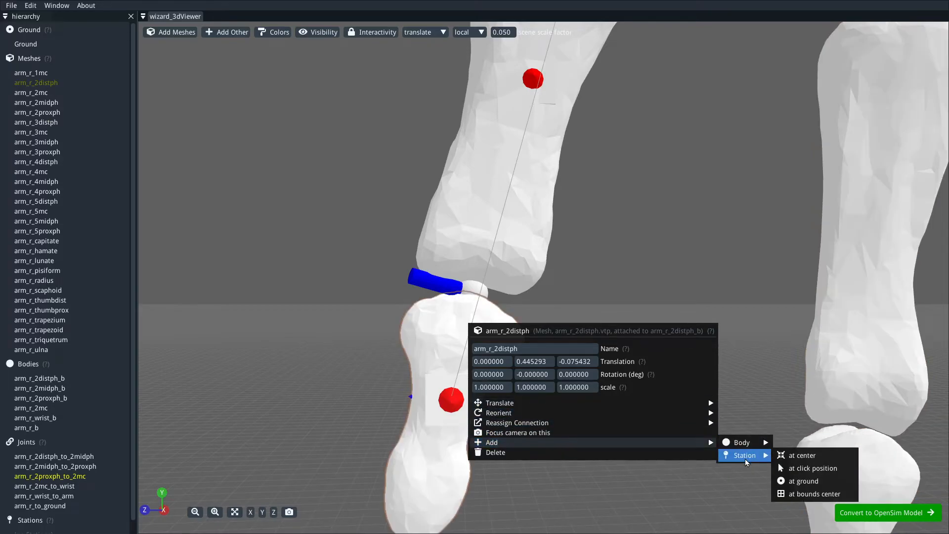
click(837, 470)
Step: Add a station at the clicked position on the side of the arm_r_2midph mesh
drag(527, 339, 718, 378)
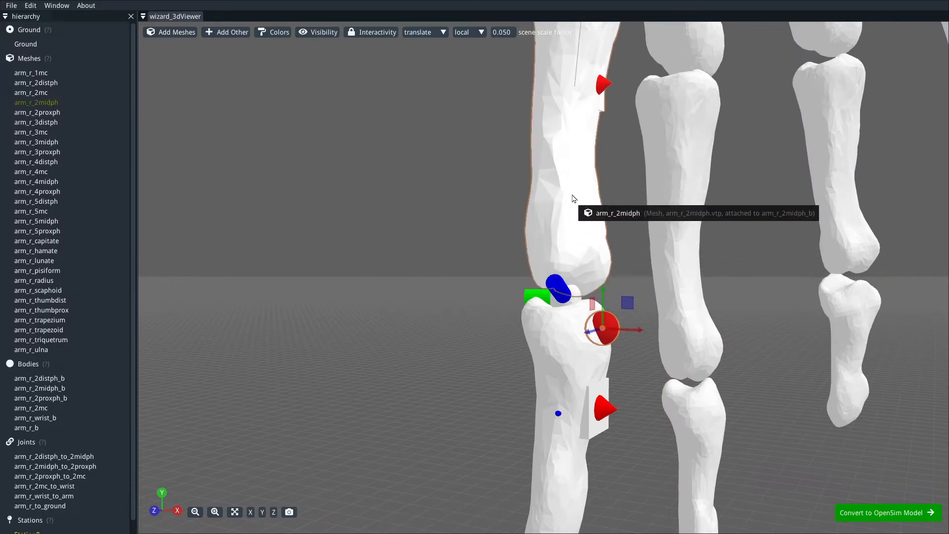
right_click(554, 170)
mouse_move(752, 284)
mouse_move(836, 298)
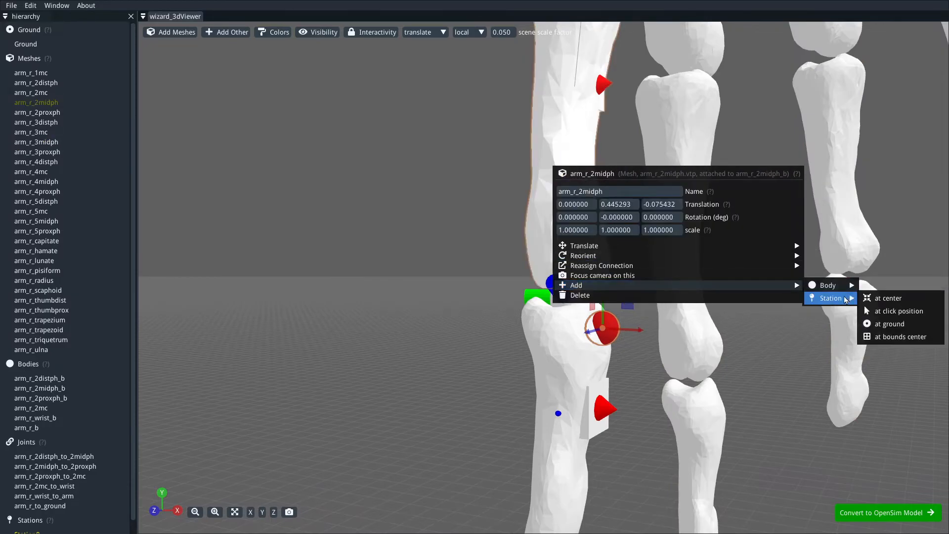
click(920, 311)
Step: Place five more stations across the arm_r_2midph mesh and two more on the arm_r_2distph mesh
drag(389, 319, 364, 195)
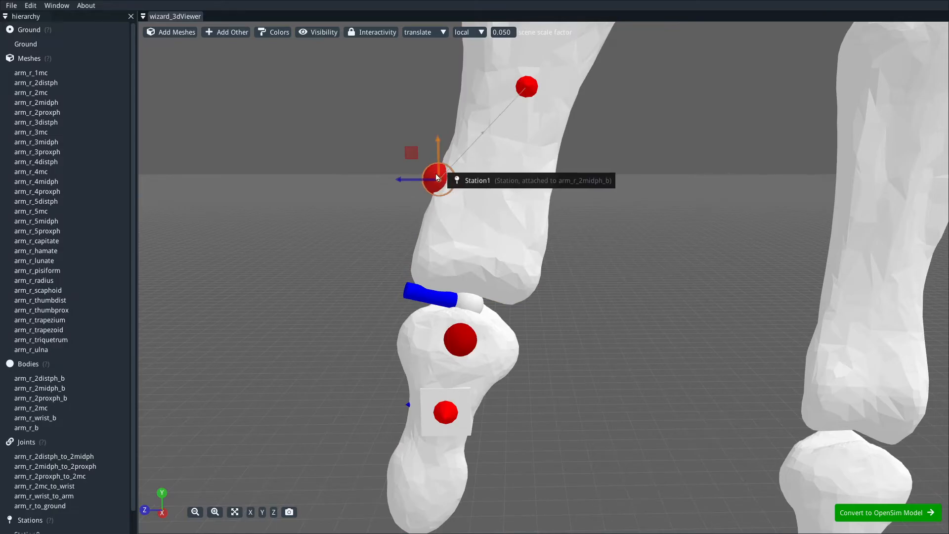
key(t)
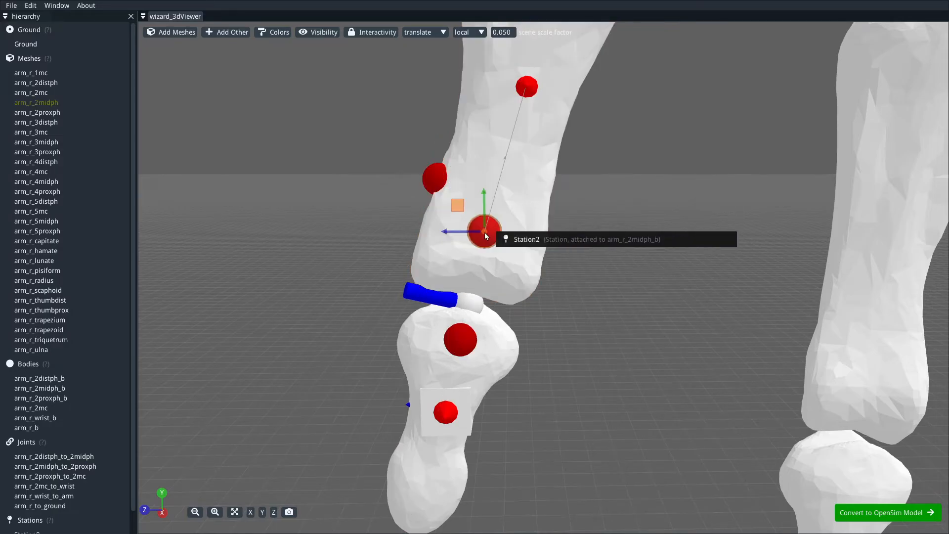
key(t)
key(t)
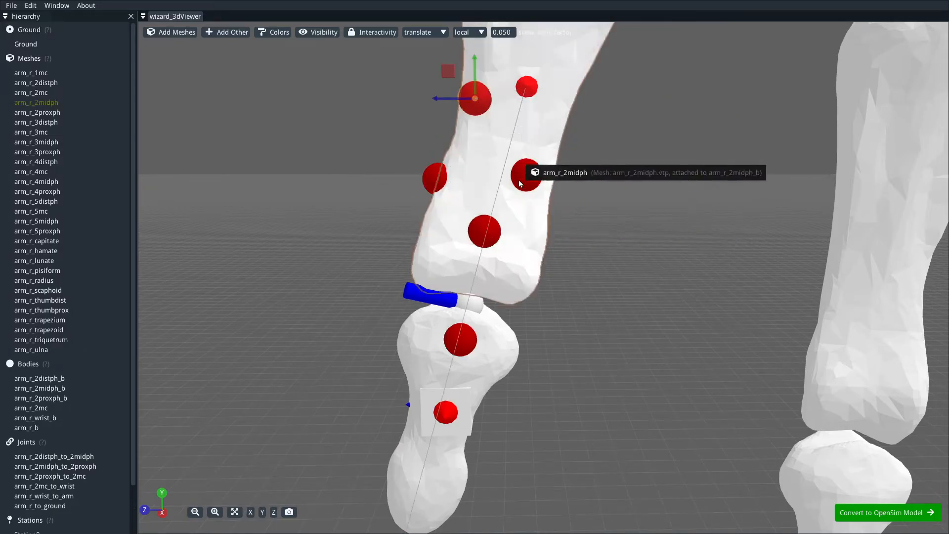
key(t)
key(t)
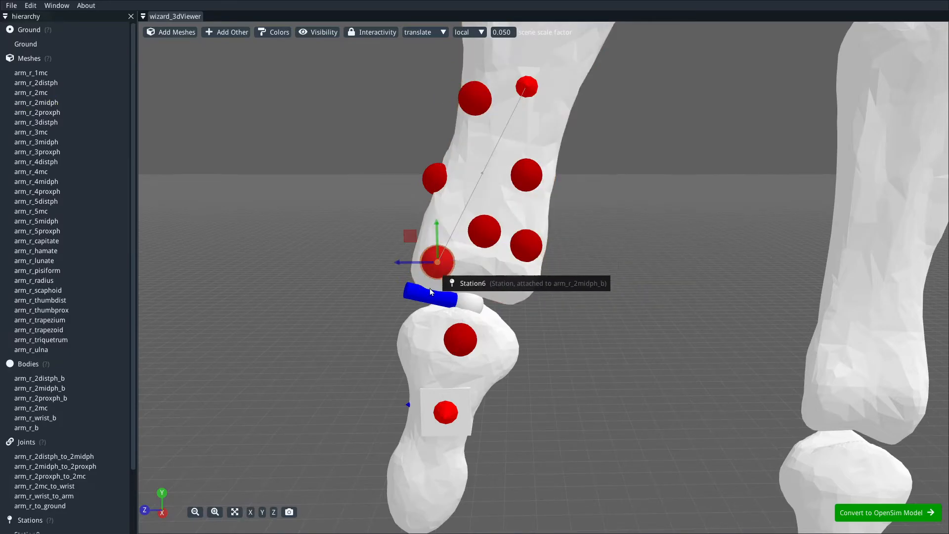
key(t)
key(t)
Step: Try selecting several stations together on the middle and distal phalanges, and clear the selection
shift+click(418, 363)
shift+click(461, 339)
shift+click(429, 263)
shift+click(492, 228)
shift+click(526, 246)
shift+click(524, 174)
click(303, 244)
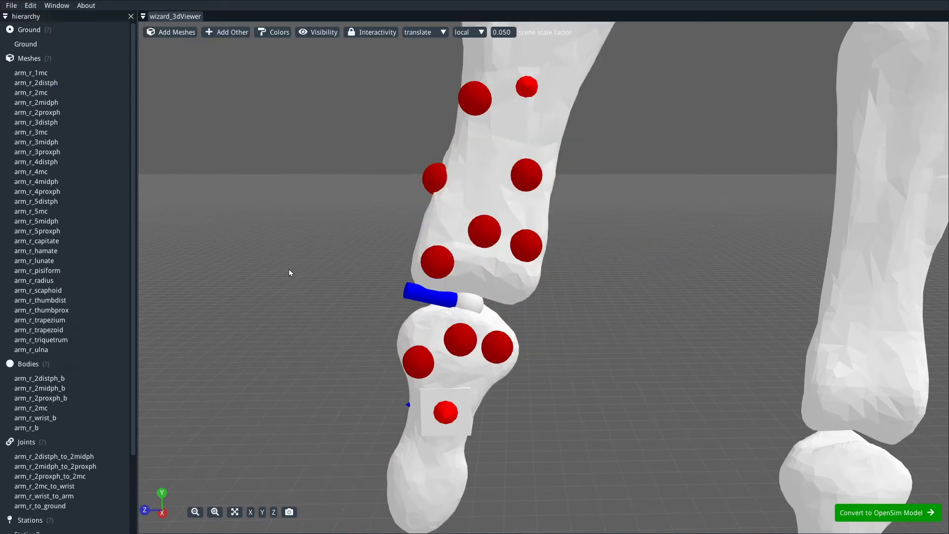
Step: Remove all the trial stations from the arm_r_2midph and arm_r_2distph meshes
key(Delete)
key(Delete)
key(Delete)
key(Delete)
key(Delete)
key(Delete)
key(Delete)
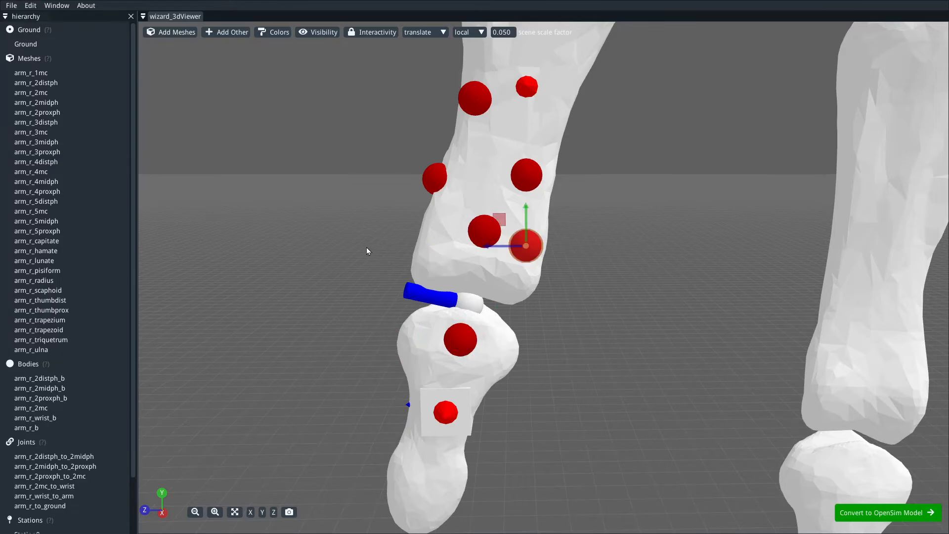
key(Delete)
key(Delete)
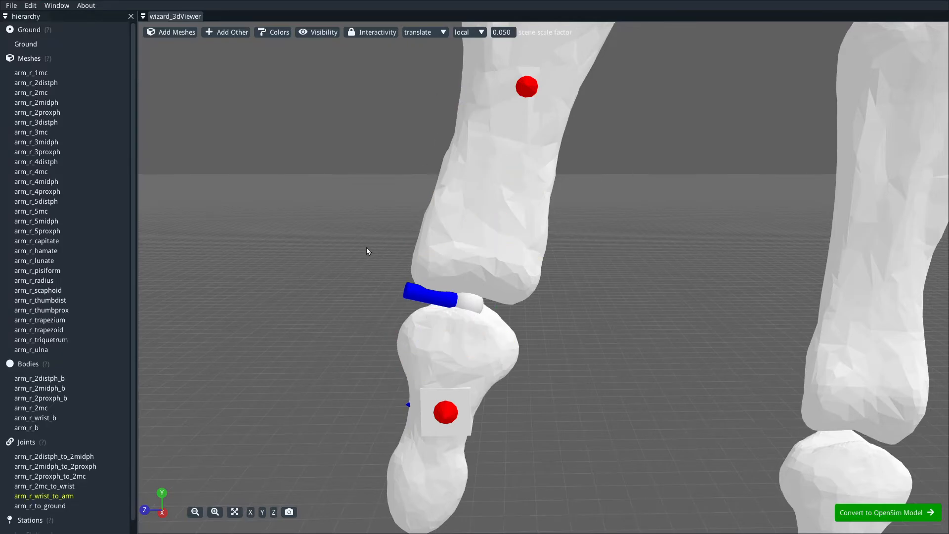
Step: Place a station near the proximal end of the arm_r_2distph mesh and inspect its attachment to the arm_r_2distph_b body
drag(579, 364, 534, 330)
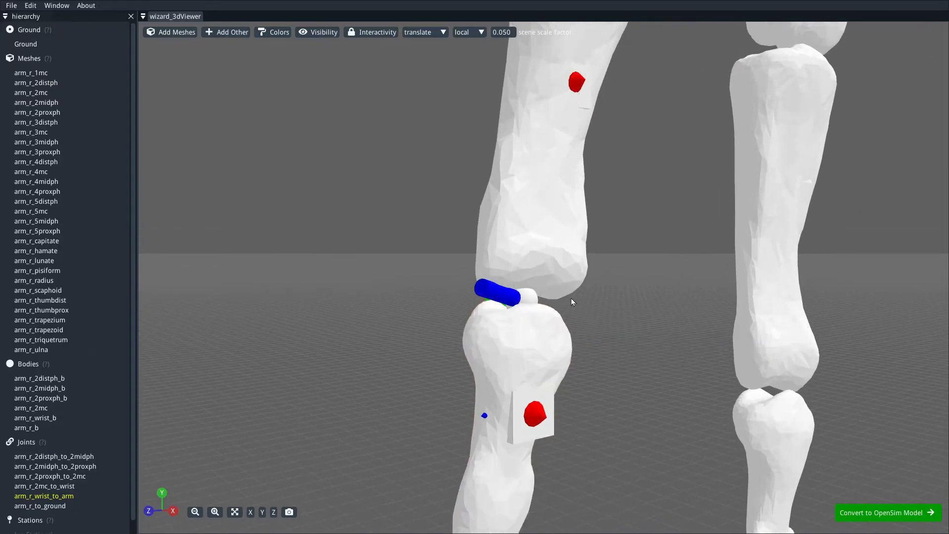
drag(663, 255, 566, 341)
right_drag(566, 346, 577, 278)
key(t)
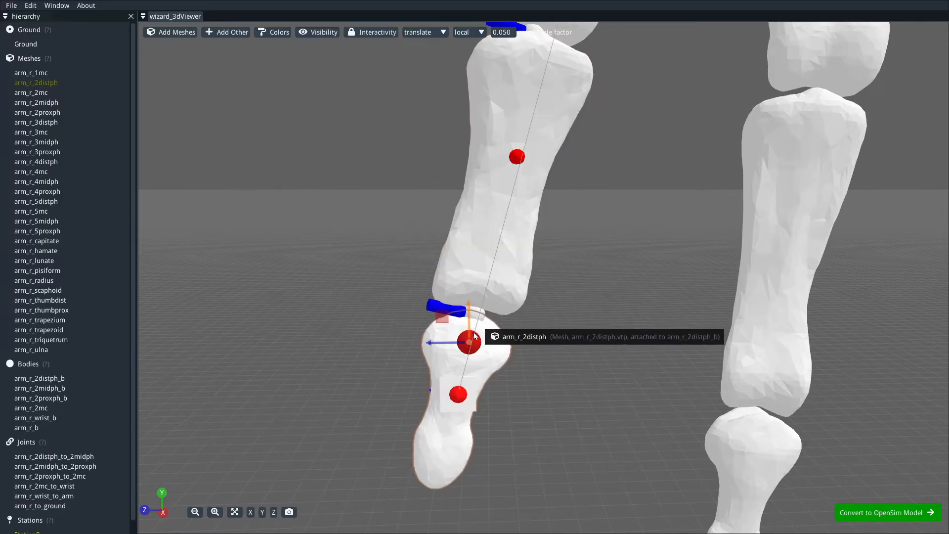
right_drag(582, 392, 615, 301)
scroll(577, 340, up, 5)
scroll(615, 301, up, 4)
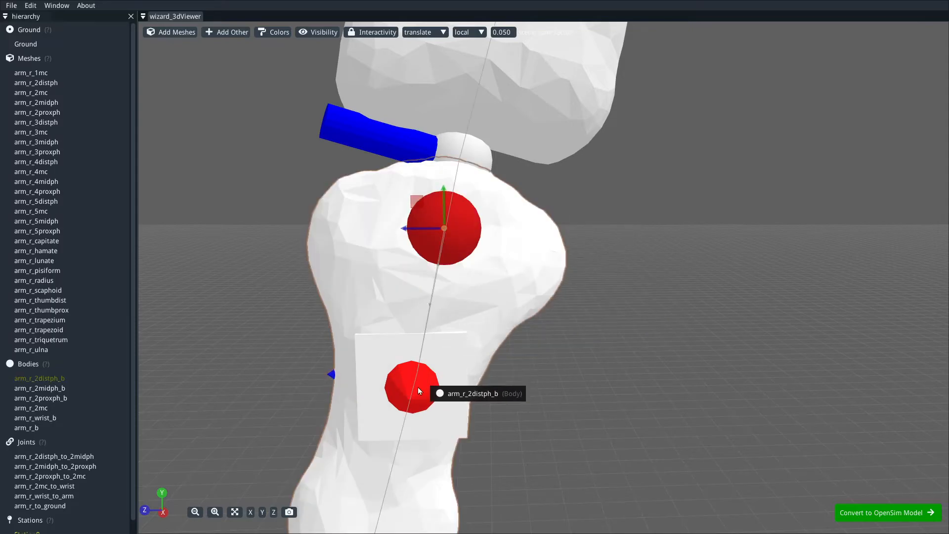
right_drag(590, 205, 571, 283)
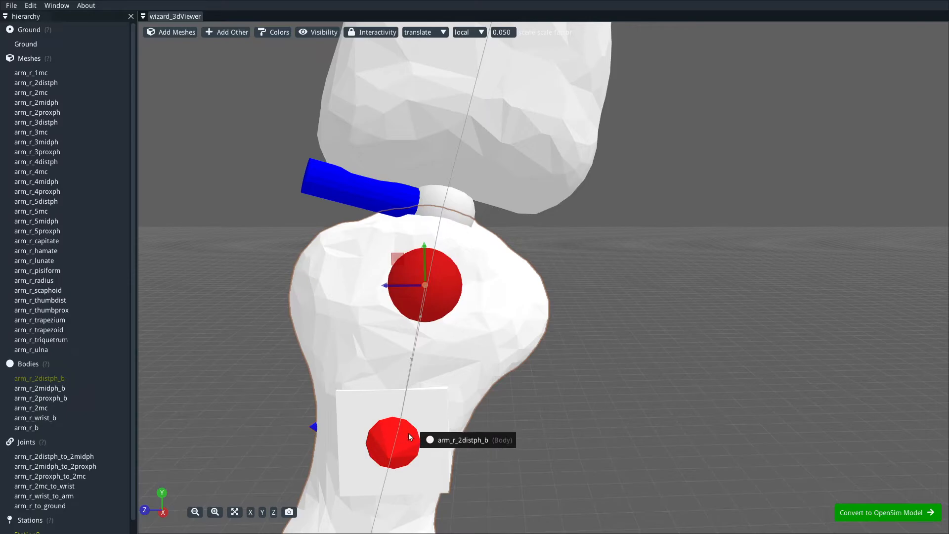
scroll(601, 354, down, 3)
scroll(601, 354, down, 4)
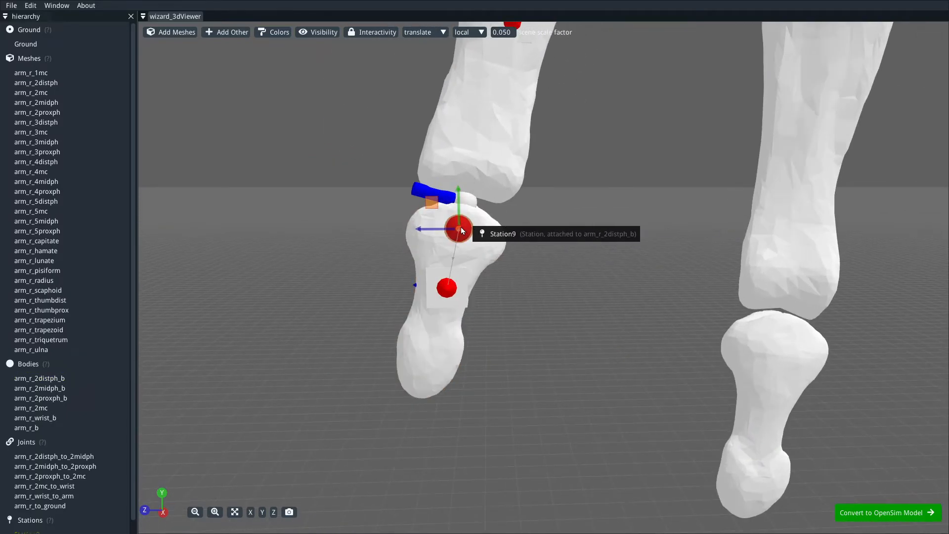
right_click(468, 233)
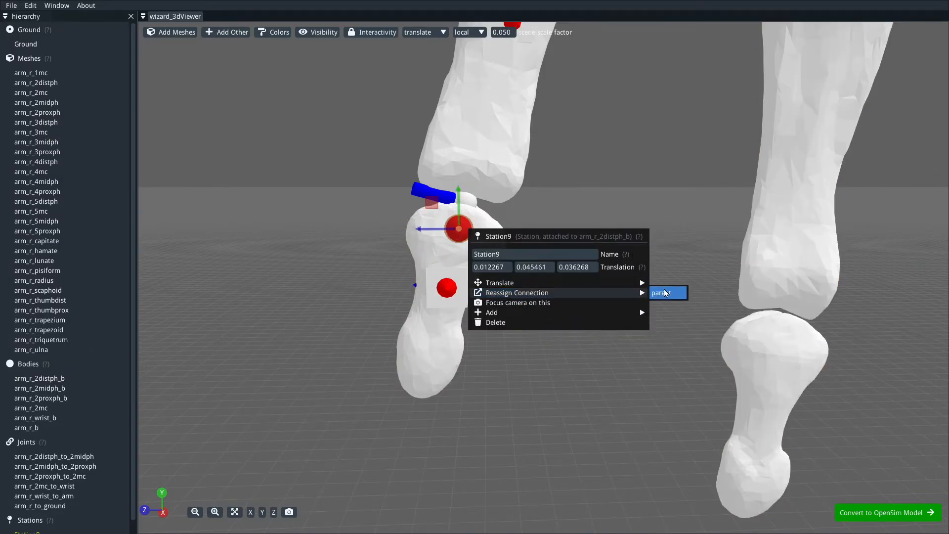
click(653, 294)
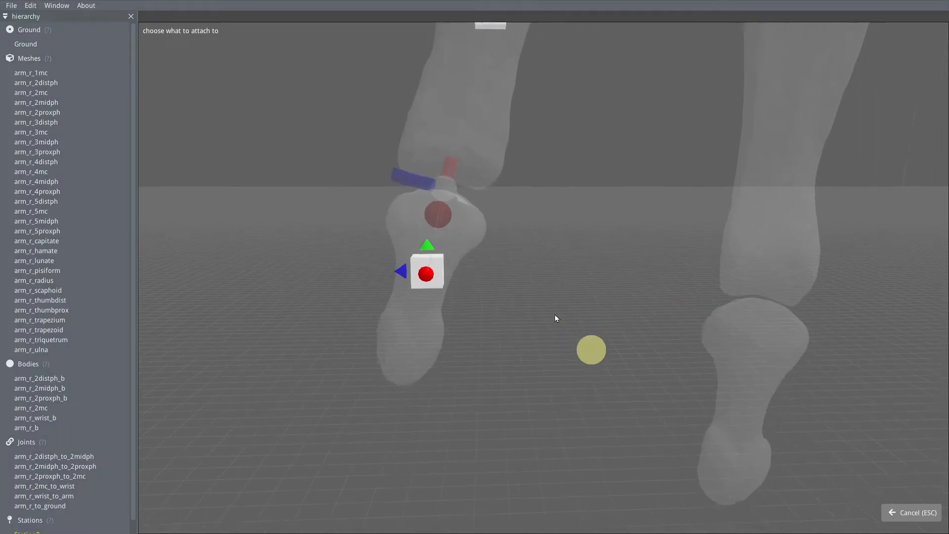
click(705, 513)
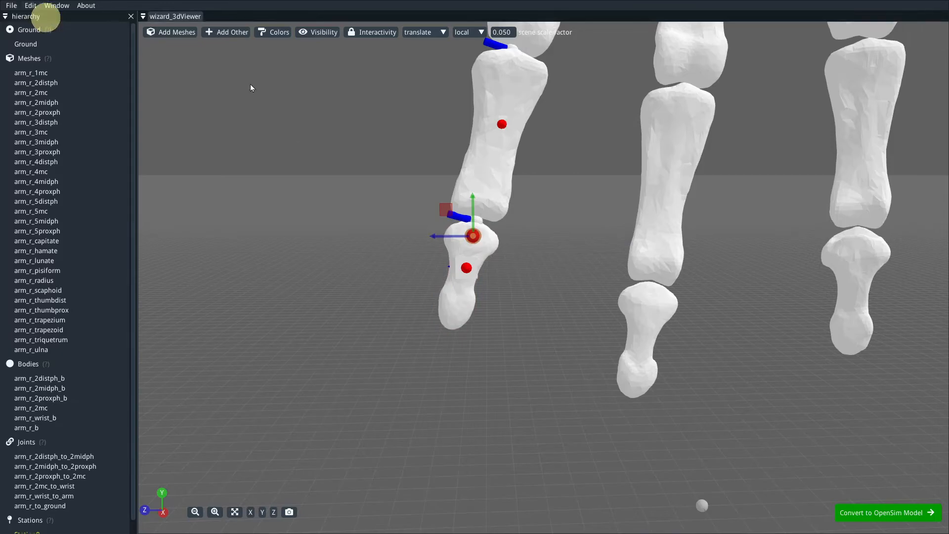
Step: Place a station near the distal end of the arm_r_2midph mesh
scroll(568, 209, up, 5)
right_drag(545, 204, 634, 332)
scroll(559, 300, up, 5)
scroll(576, 274, up, 4)
scroll(574, 271, down, 5)
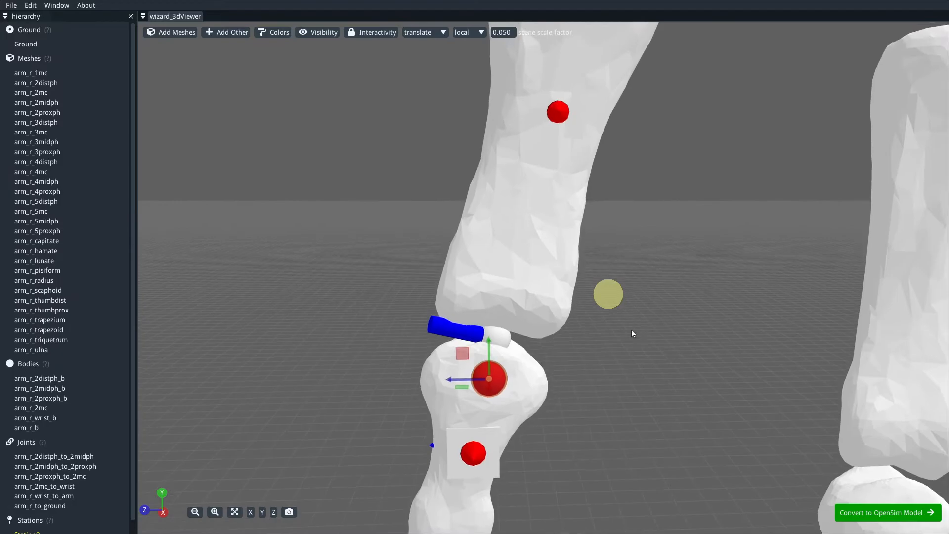
scroll(615, 327, down, 1)
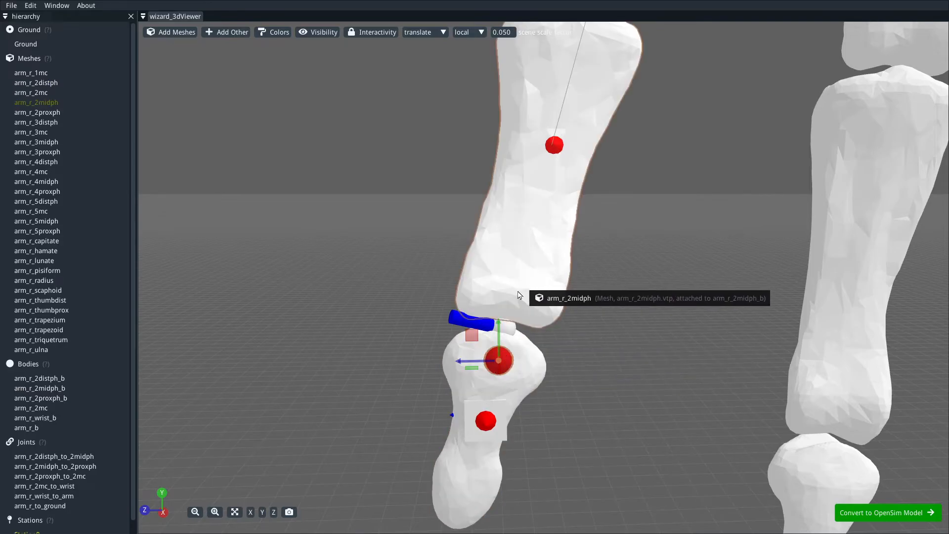
key(s)
Step: Place one station near the proximal end of the arm_r_2midph mesh and one near the distal end of the arm_r_2proxph mesh
right_drag(651, 127, 599, 267)
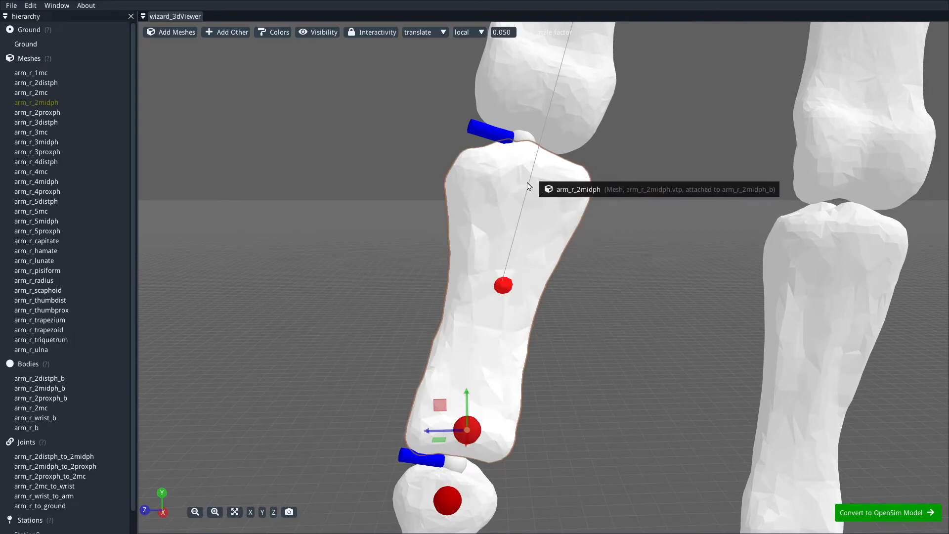
key(s)
key(s)
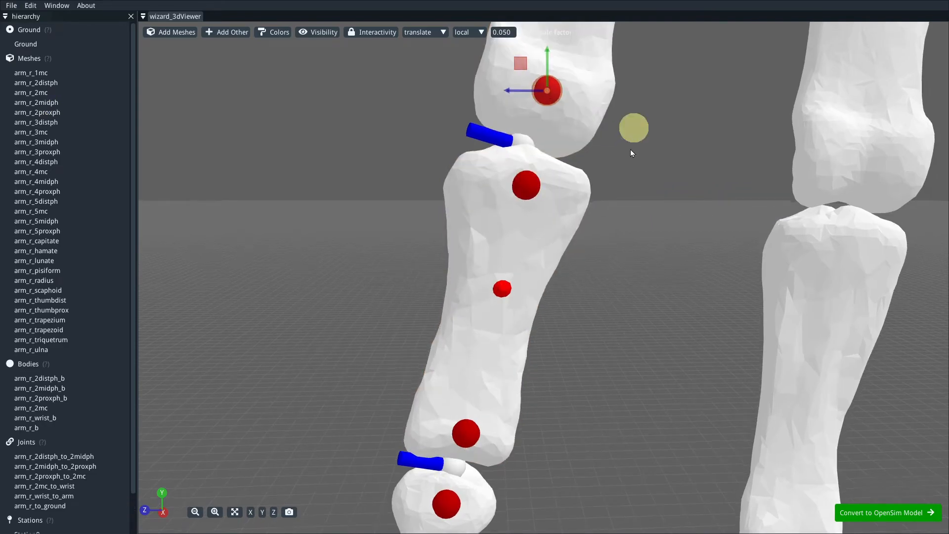
Step: Place one station near the proximal end of the arm_r_2proxph mesh and one near the distal end of the arm_r_2mc mesh
right_drag(632, 144, 550, 416)
right_drag(648, 208, 582, 326)
scroll(585, 297, down, 3)
right_drag(585, 229, 558, 317)
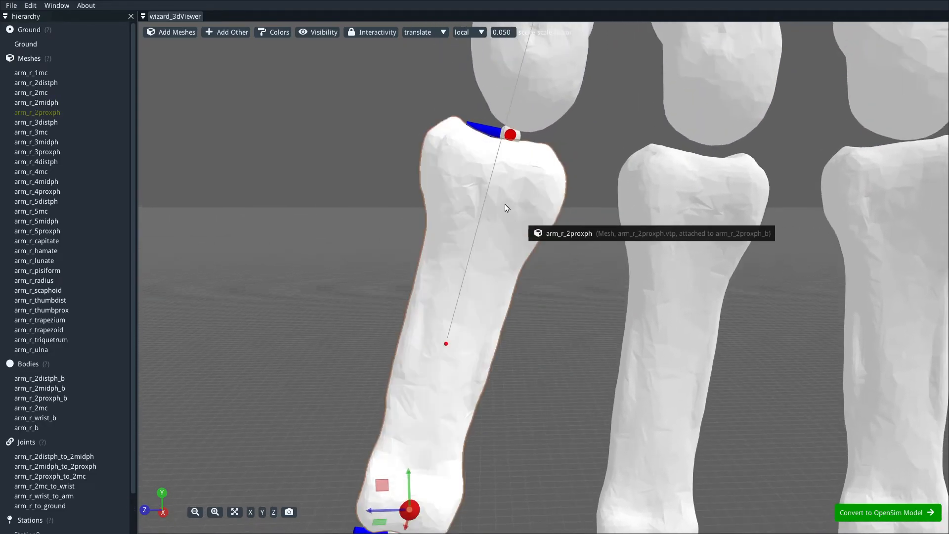
key(s)
key(s)
Step: Place one station near the proximal end of the arm_r_2mc mesh and another on the arm_r_trapezoid mesh
right_drag(600, 116, 489, 503)
right_drag(546, 192, 527, 430)
scroll(527, 257, down, 3)
key(s)
right_drag(409, 269, 345, 505)
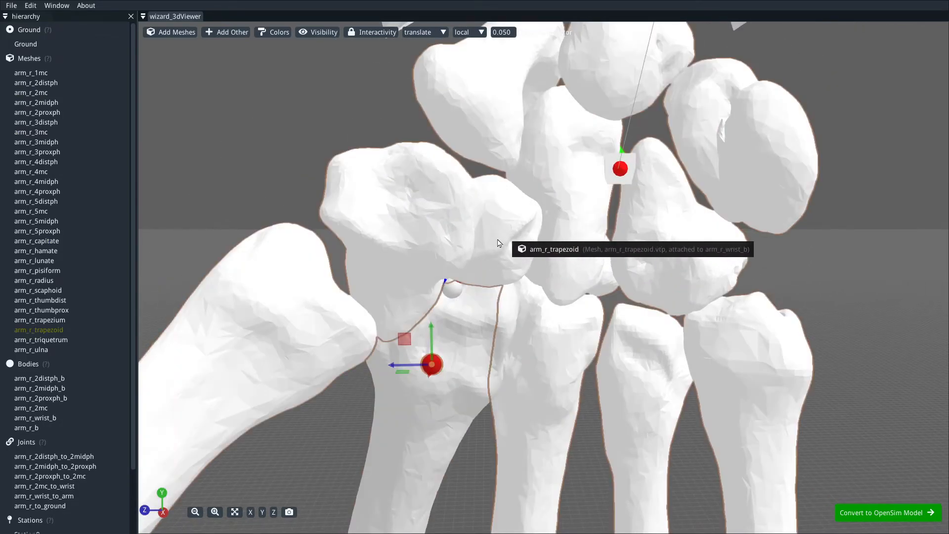
key(s)
Step: Set the scene scale factor to 0.007 to shrink the station markers
drag(782, 230, 837, 192)
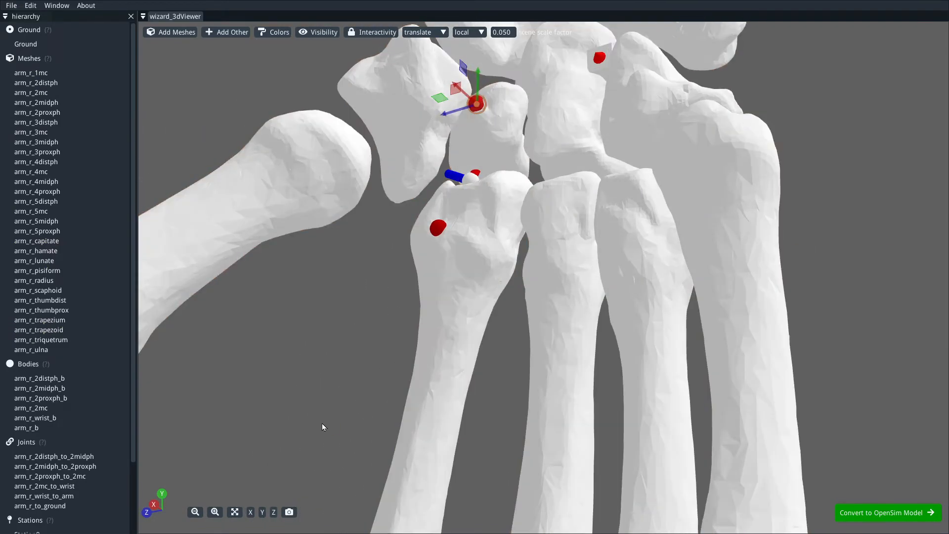
drag(322, 423, 629, 255)
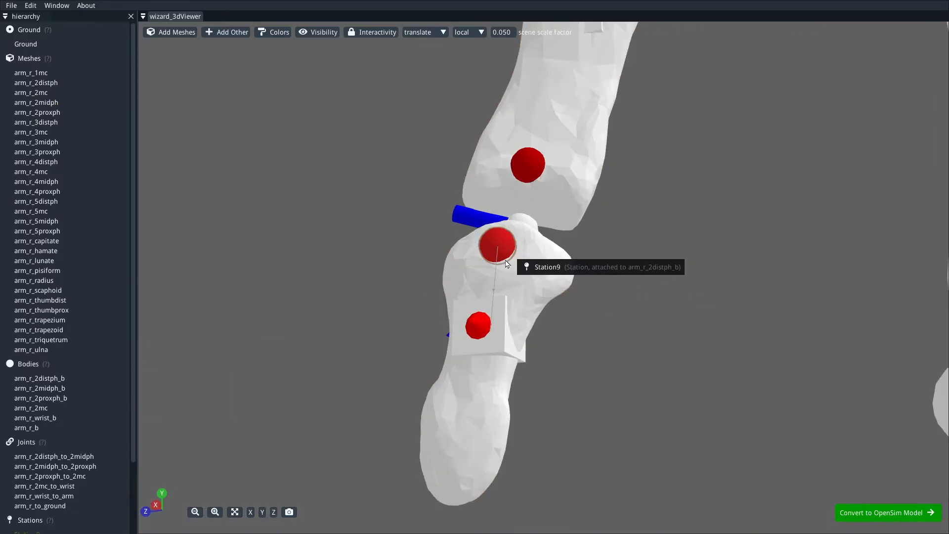
click(513, 33)
text(0.)
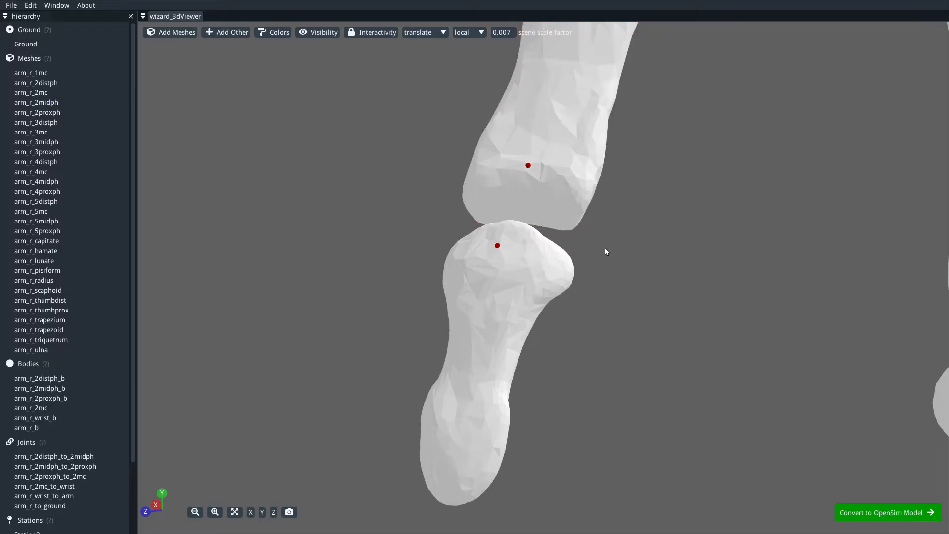
Step: Place four closely spaced trial stations below the existing one on the arm_r_2distph mesh and view them from the side
key(t)
key(t)
key(t)
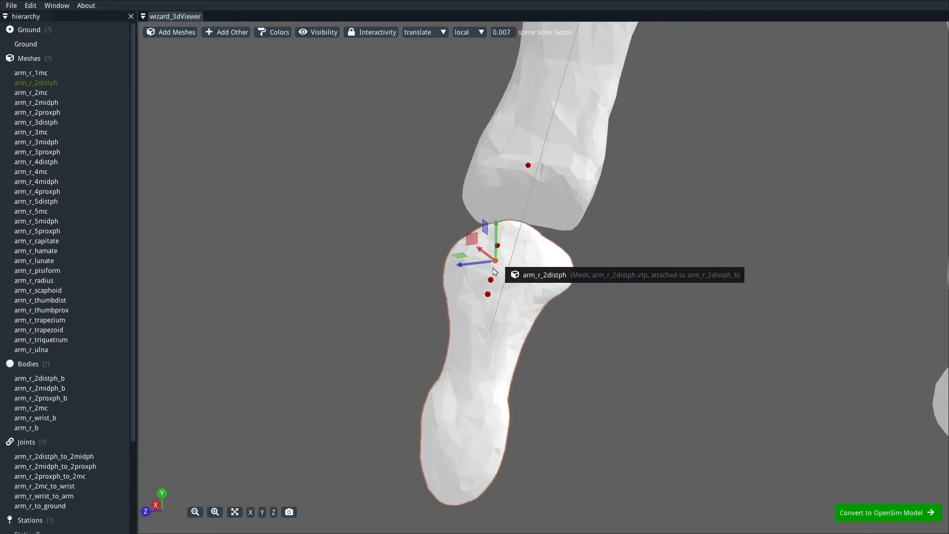
key(t)
click(625, 345)
drag(627, 381, 592, 366)
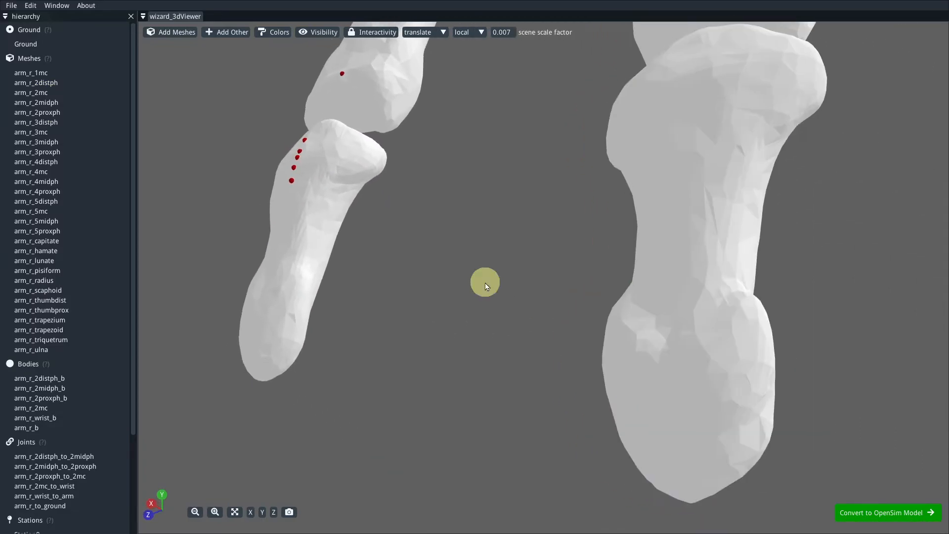
right_drag(486, 283, 529, 317)
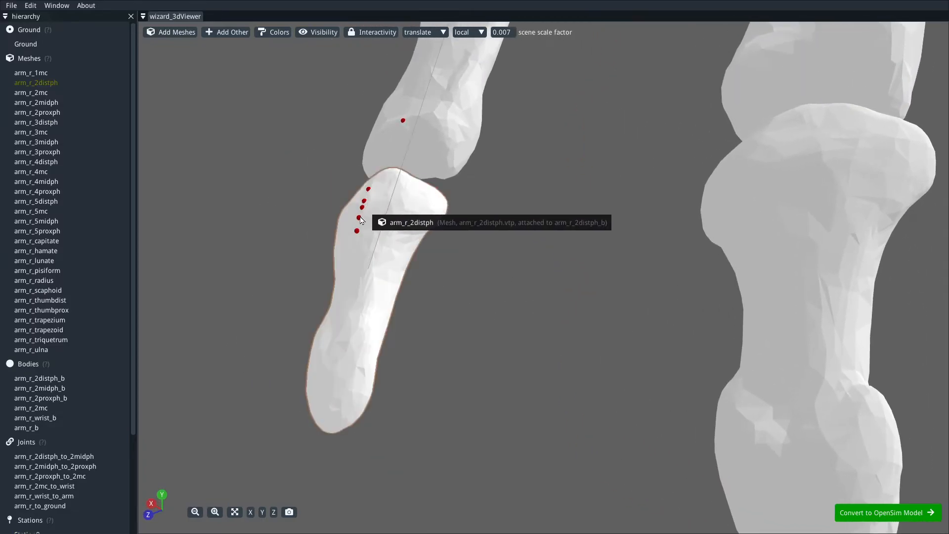
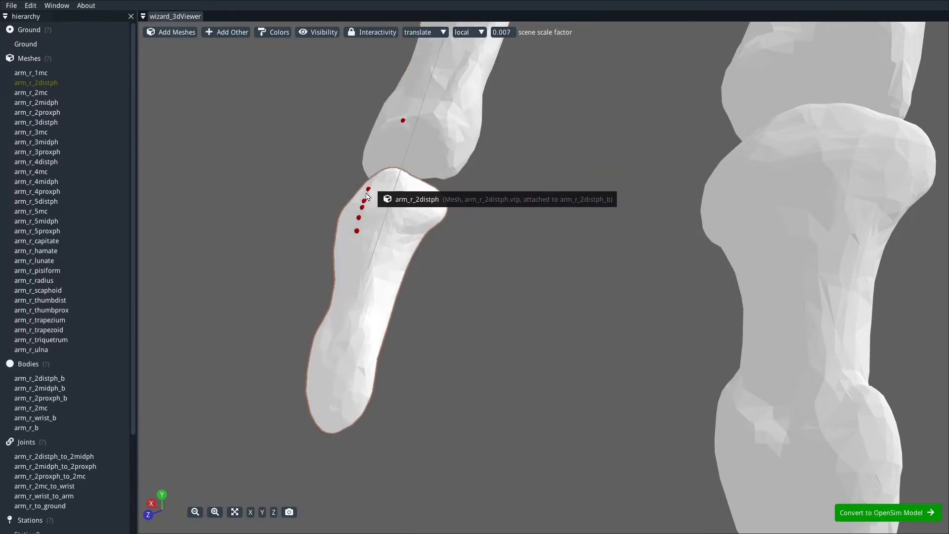
Step: Undo the four trial stations on the arm_r_2distph mesh, keeping its original station near the proximal end
drag(391, 200, 478, 211)
right_drag(478, 208, 472, 198)
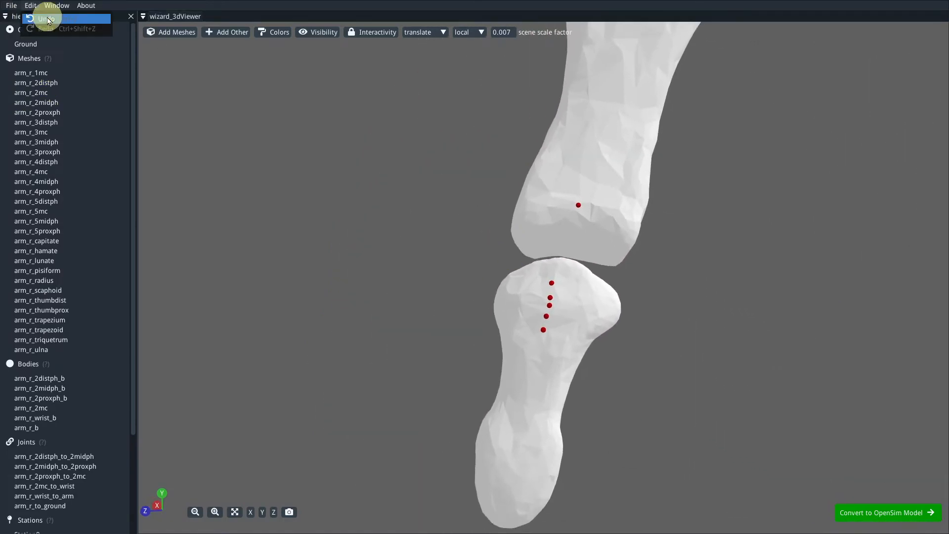
click(47, 20)
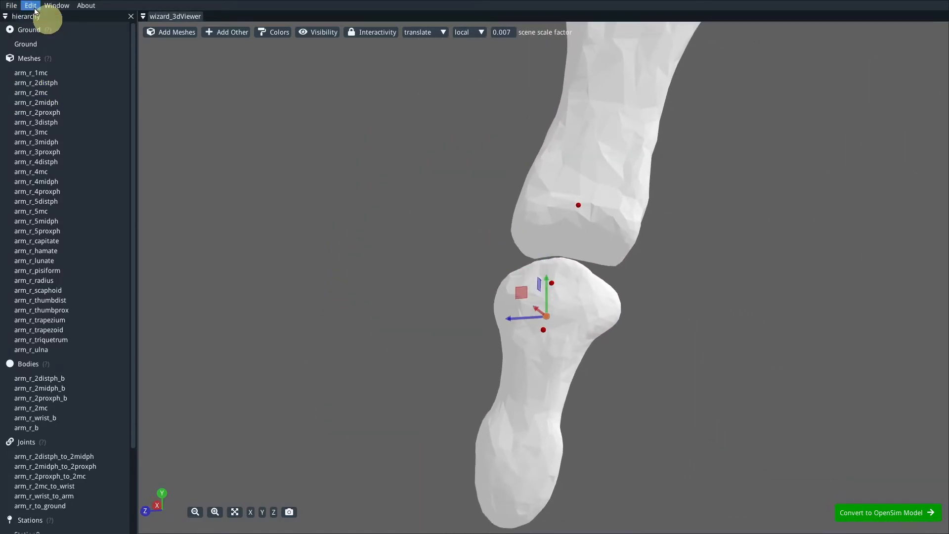
click(43, 19)
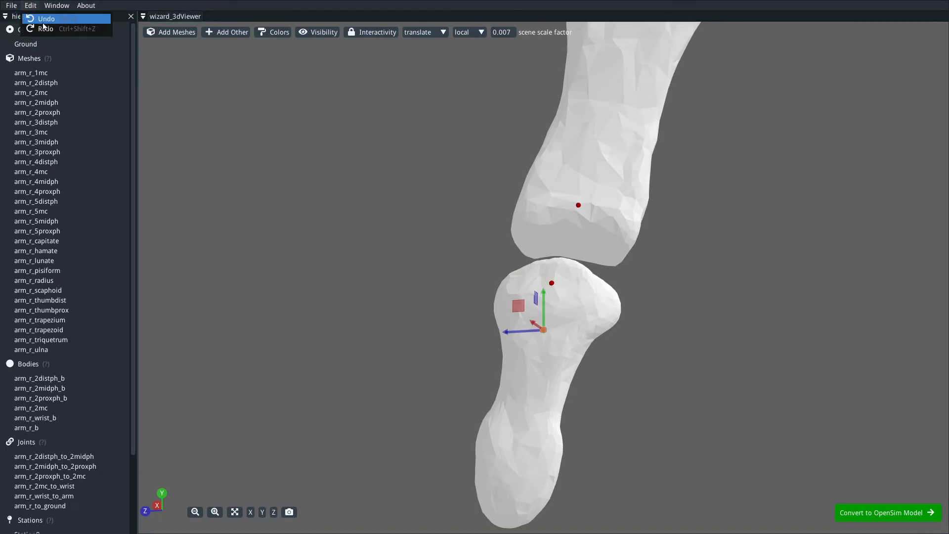
Step: Review the stations placed along the index finger bones, from the distal phalanx up to the wrist and back
right_drag(309, 216, 266, 182)
scroll(296, 235, down, 5)
middle_drag(586, 298, 613, 330)
right_drag(681, 165, 537, 342)
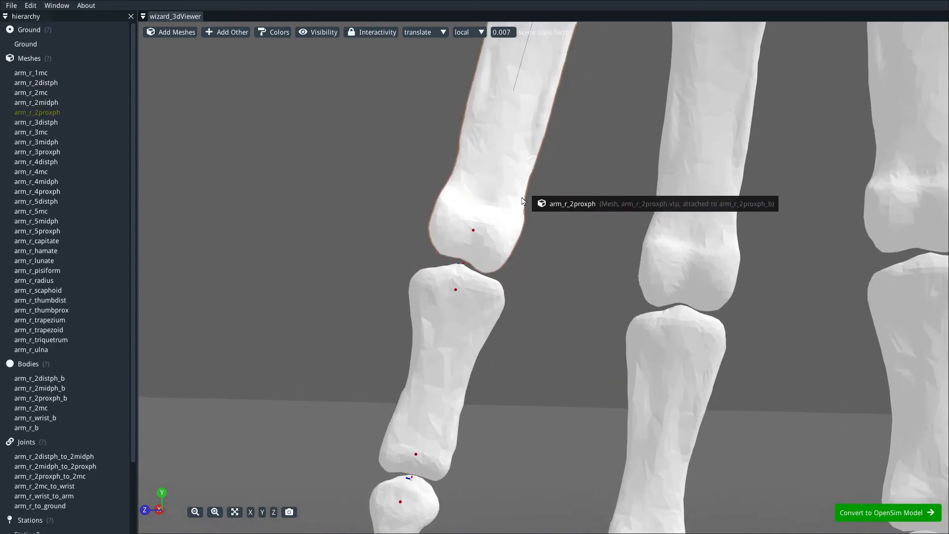
right_drag(547, 294, 611, 191)
scroll(585, 333, up, 3)
right_drag(579, 380, 547, 246)
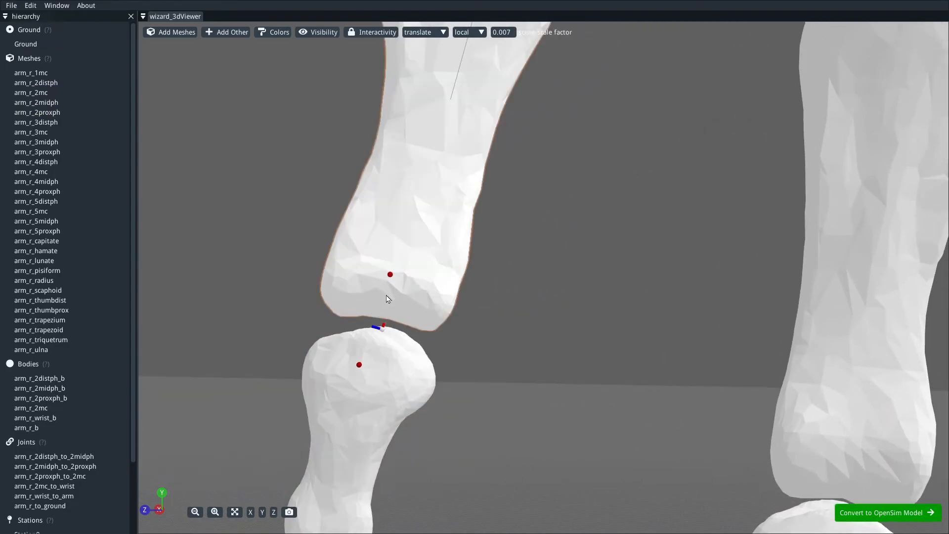
right_drag(570, 174, 505, 322)
scroll(527, 331, down, 3)
right_drag(539, 208, 524, 363)
right_drag(570, 263, 514, 465)
right_drag(555, 165, 511, 455)
right_drag(515, 212, 440, 475)
right_drag(360, 324, 431, 69)
right_drag(402, 325, 431, 69)
right_drag(295, 344, 384, 119)
right_drag(353, 345, 369, 179)
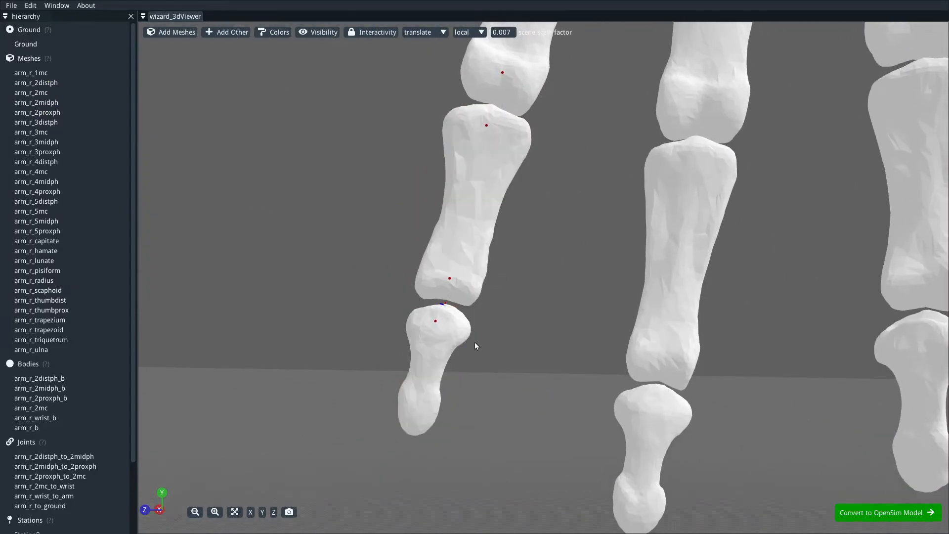
Step: Rename the station near the proximal end of the arm_r_2distph mesh as arm_r_2distph_ins, basing it on the mesh's name
scroll(473, 345, up, 5)
right_drag(564, 293, 578, 299)
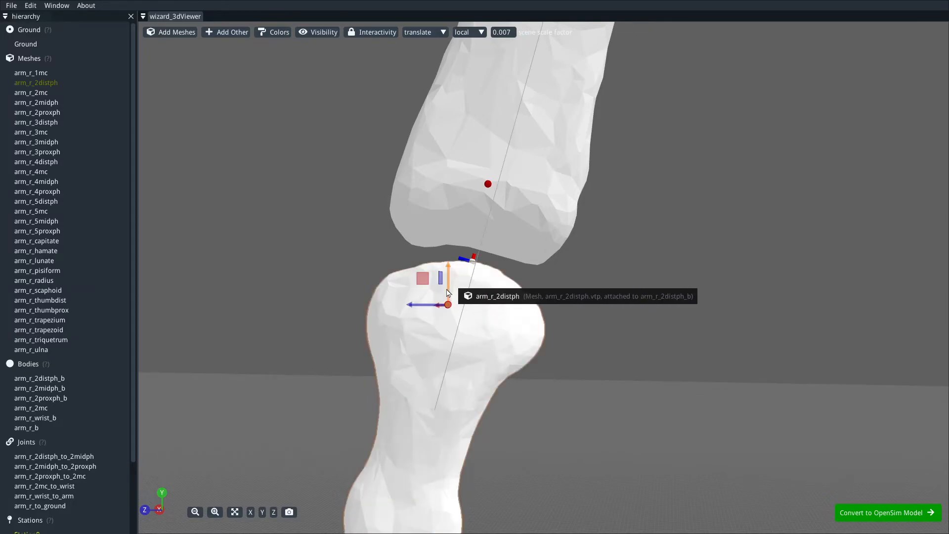
scroll(448, 290, up, 2)
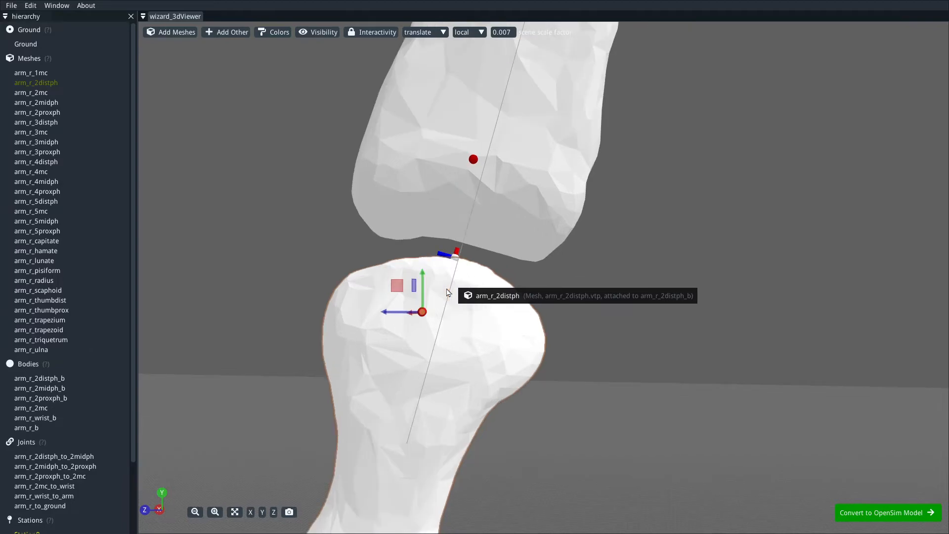
right_click(422, 317)
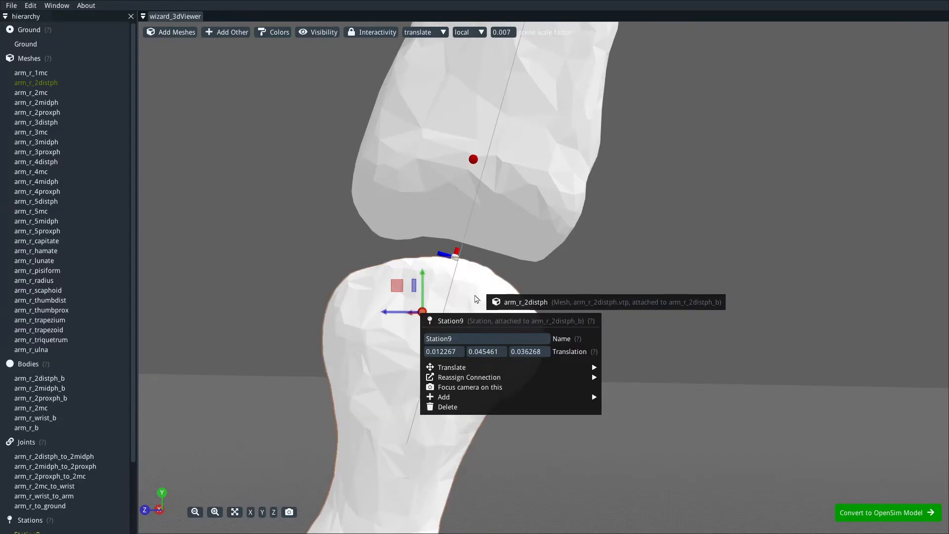
drag(590, 286, 666, 214)
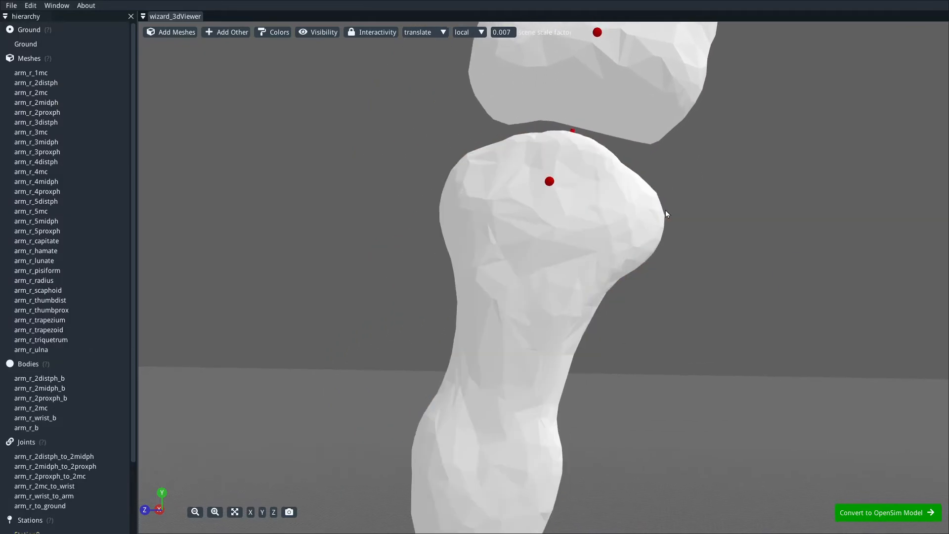
scroll(665, 212, down, 4)
right_drag(662, 221, 624, 273)
right_click(520, 259)
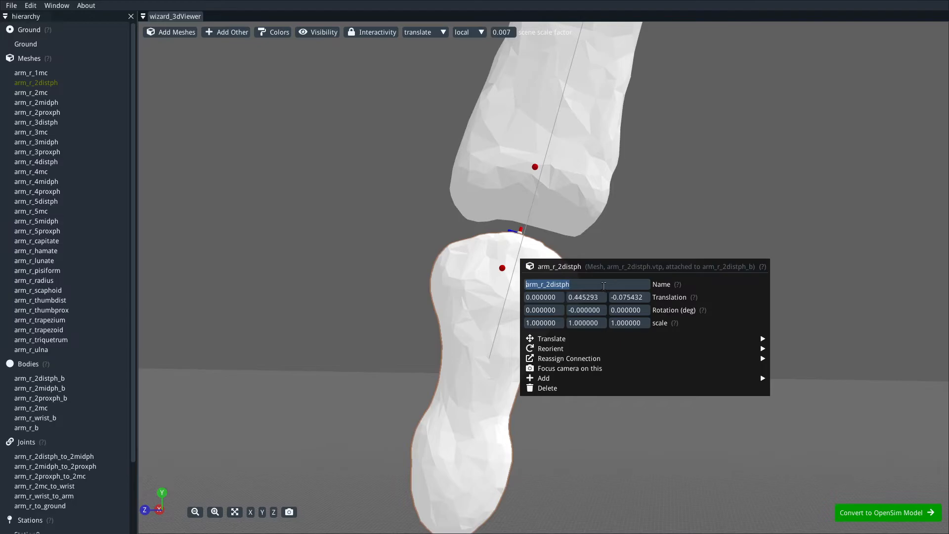
click(385, 274)
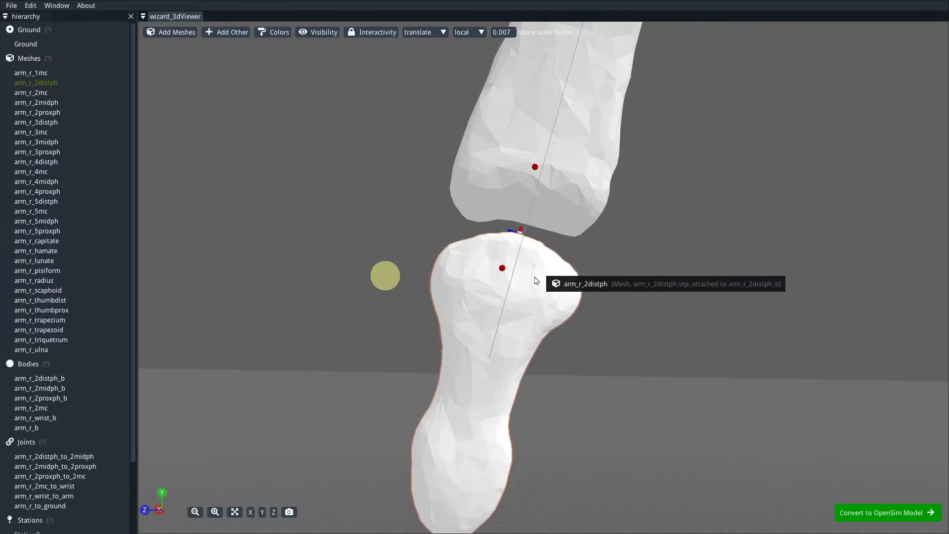
right_click(502, 268)
double_click(531, 293)
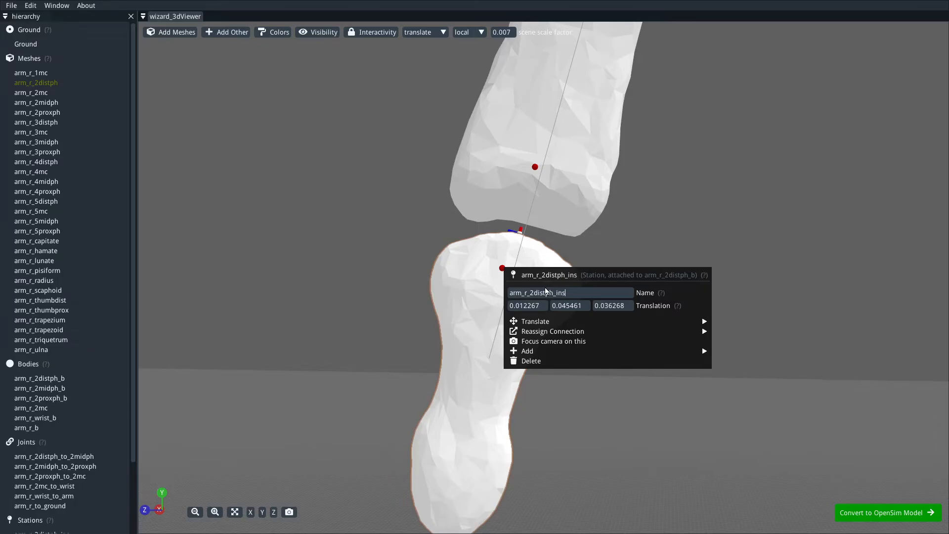
key(Return)
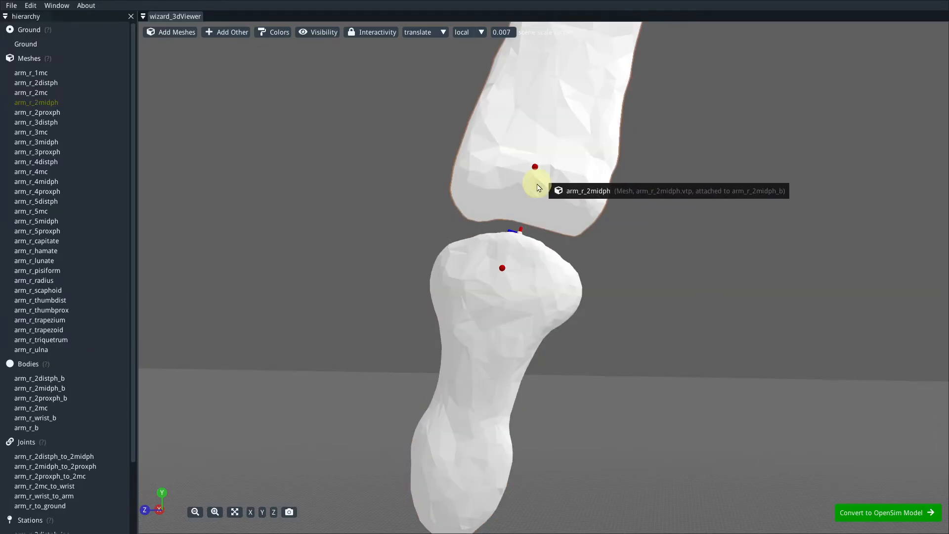
Step: Rename the station near the distal end of the arm_r_2midph mesh as arm_r_2midph_orig
right_click(538, 184)
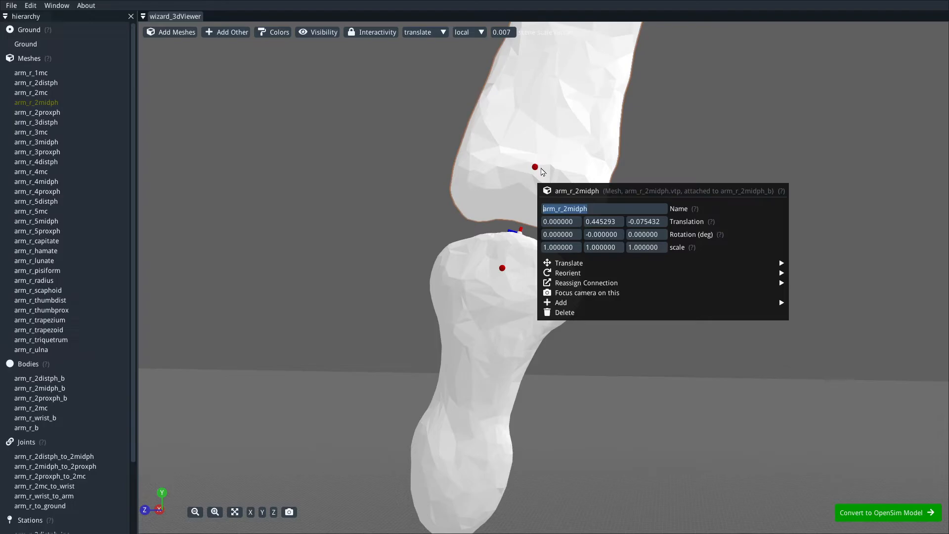
right_click(537, 169)
text(arm_r_2midph)
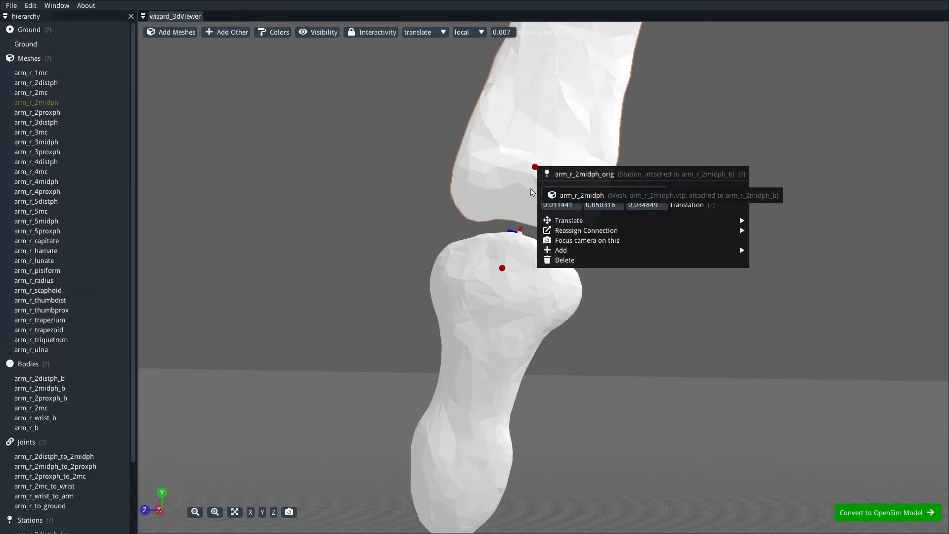
click(531, 193)
Step: Rename the station near the proximal end of the arm_r_2midph mesh as arm_r_2midph_ins
right_drag(663, 159, 603, 396)
right_drag(653, 193, 637, 377)
right_click(539, 302)
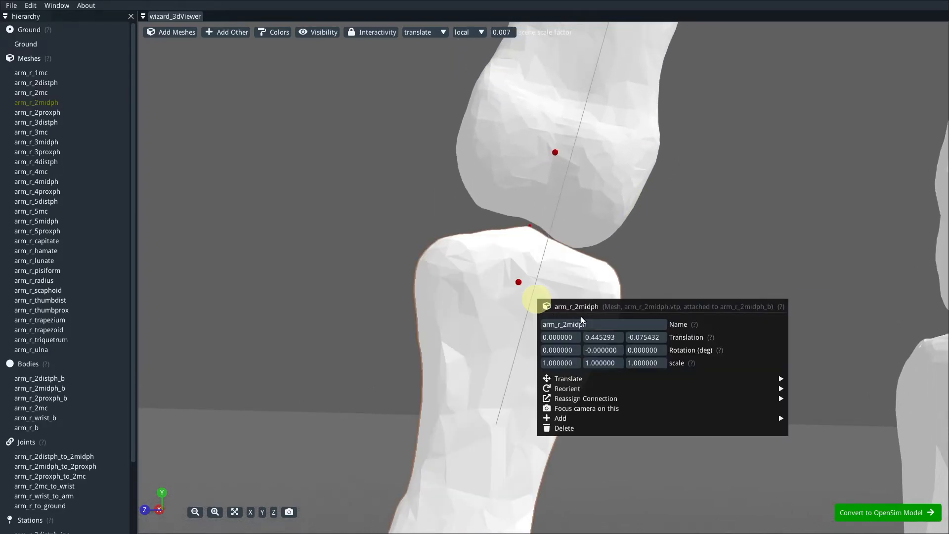
click(690, 272)
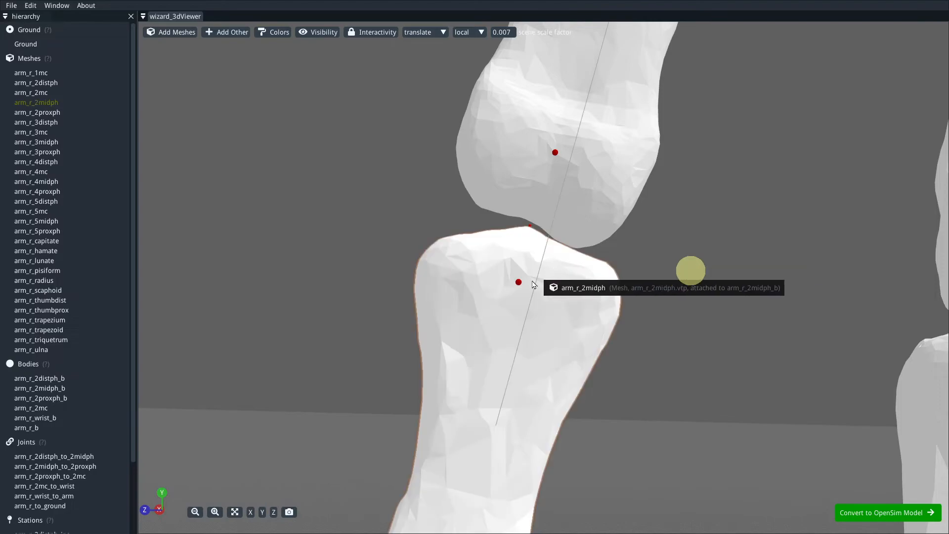
right_click(518, 281)
text(arm_r_2midph)
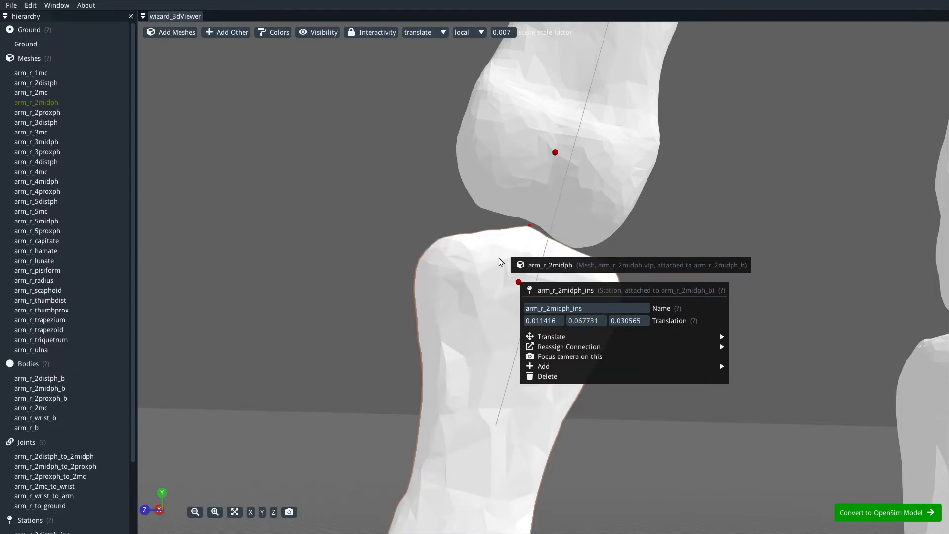
Step: Rename the station near the distal end of the arm_r_2proxph mesh as arm_r_2proxph_orig, basing it on the mesh's name
click(500, 263)
right_click(615, 170)
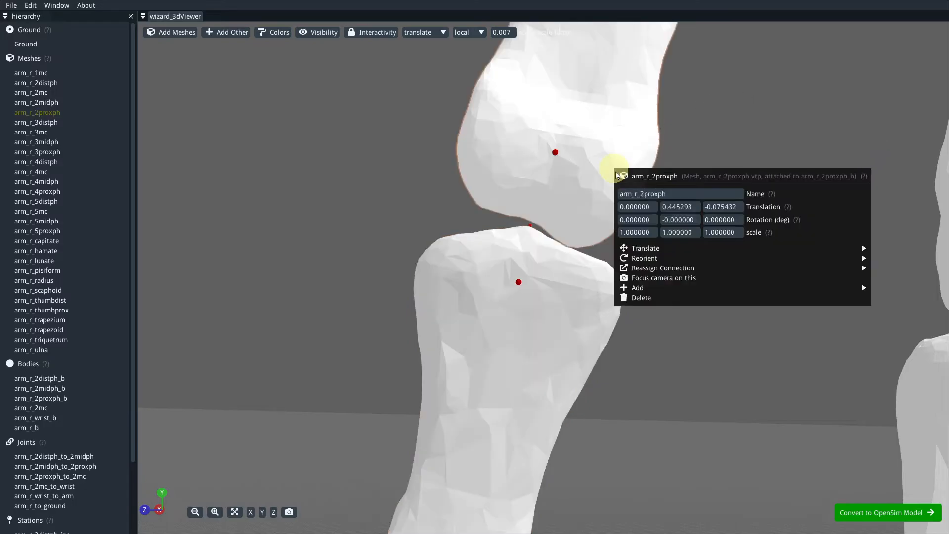
right_click(556, 152)
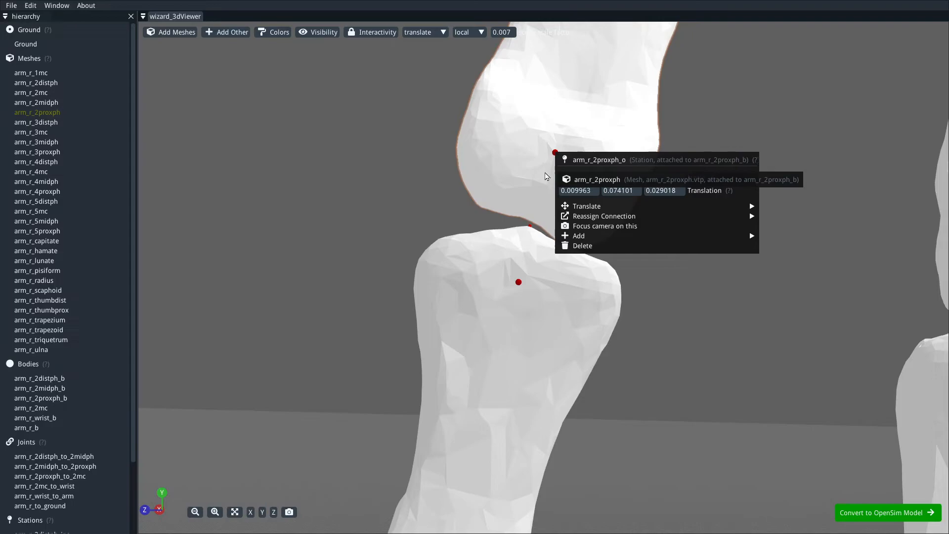
click(545, 174)
Step: Rename the station near the proximal end of the arm_r_2proxph mesh as arm_r_2proxph_ins
right_drag(805, 181, 790, 234)
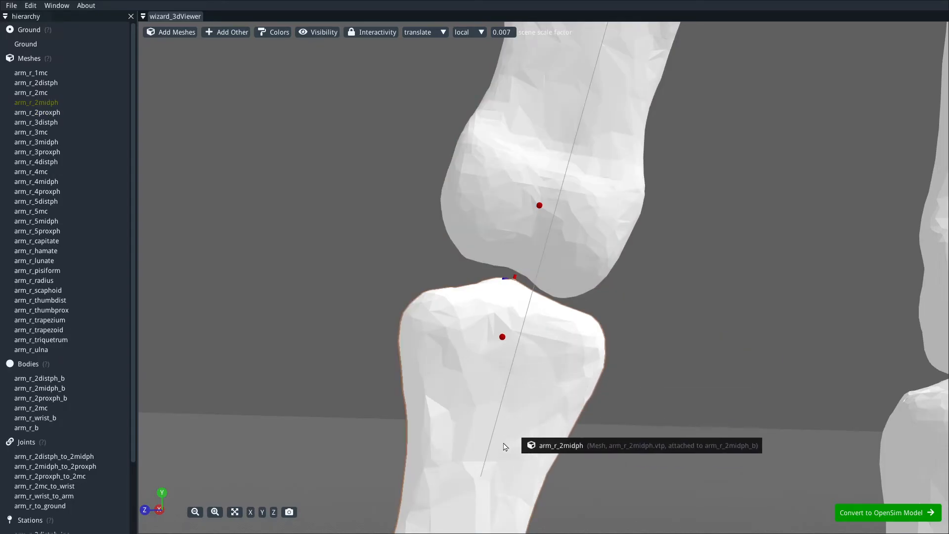
drag(715, 228, 734, 217)
scroll(721, 266, down, 5)
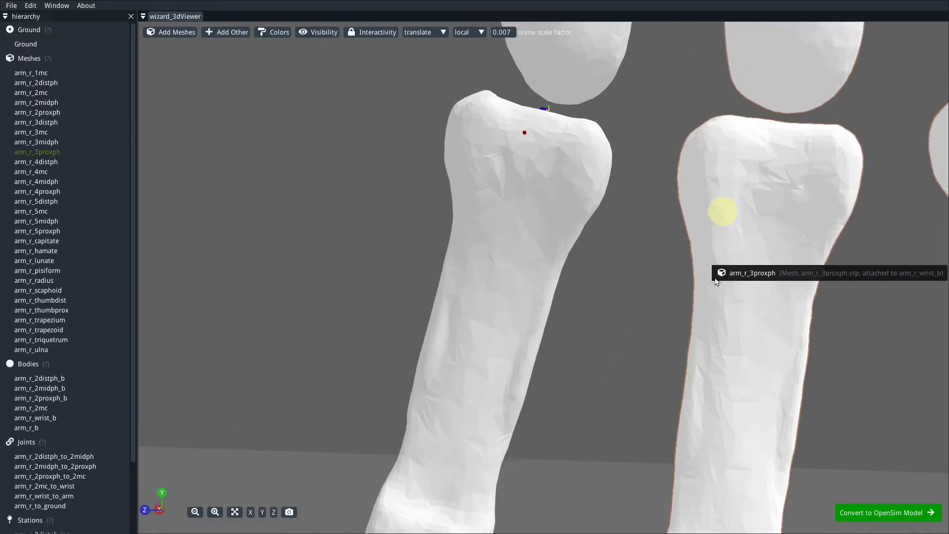
scroll(701, 282, up, 3)
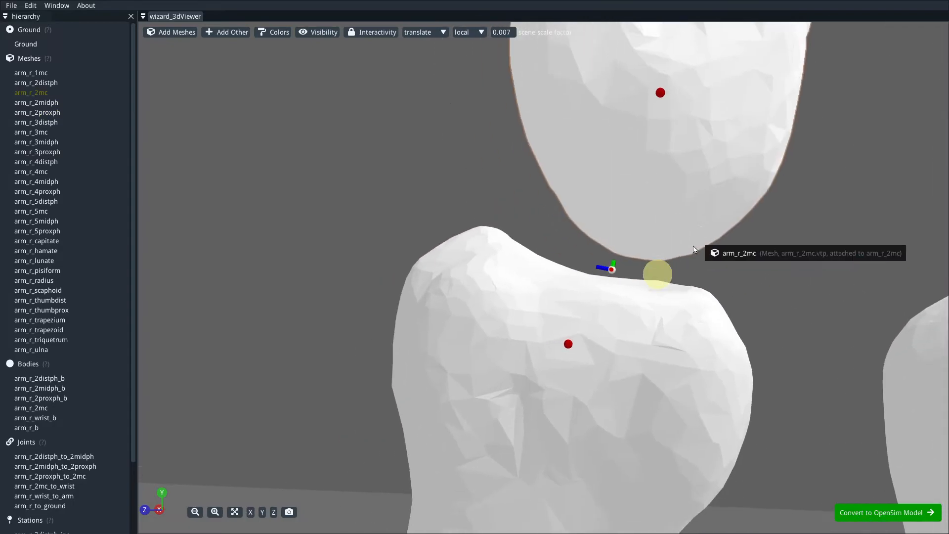
right_click(620, 340)
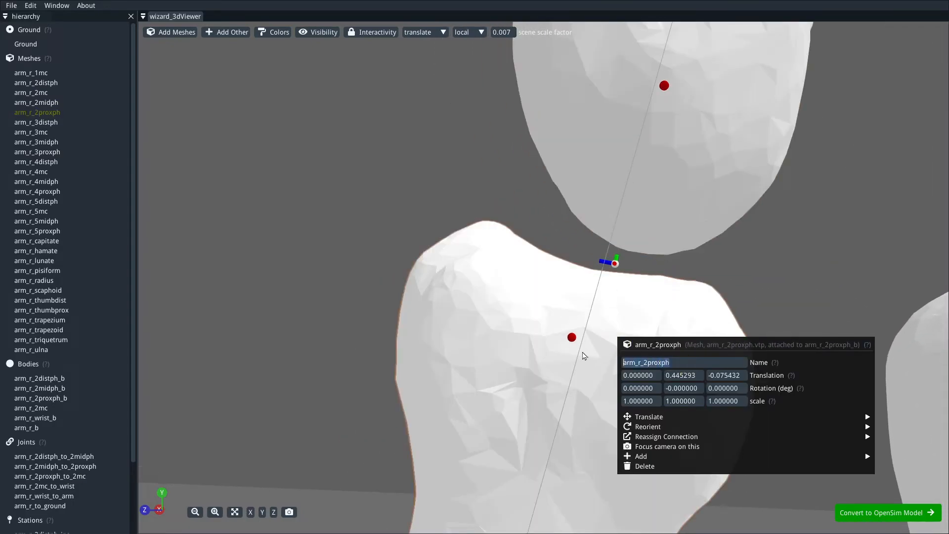
right_click(572, 337)
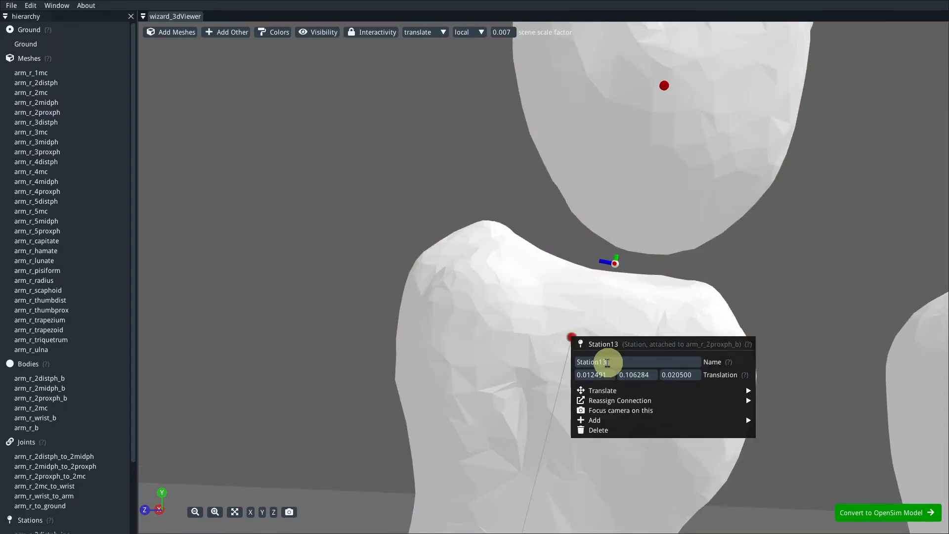
double_click(609, 362)
text(arm_r_2proxph)
text(_ins)
key(Return)
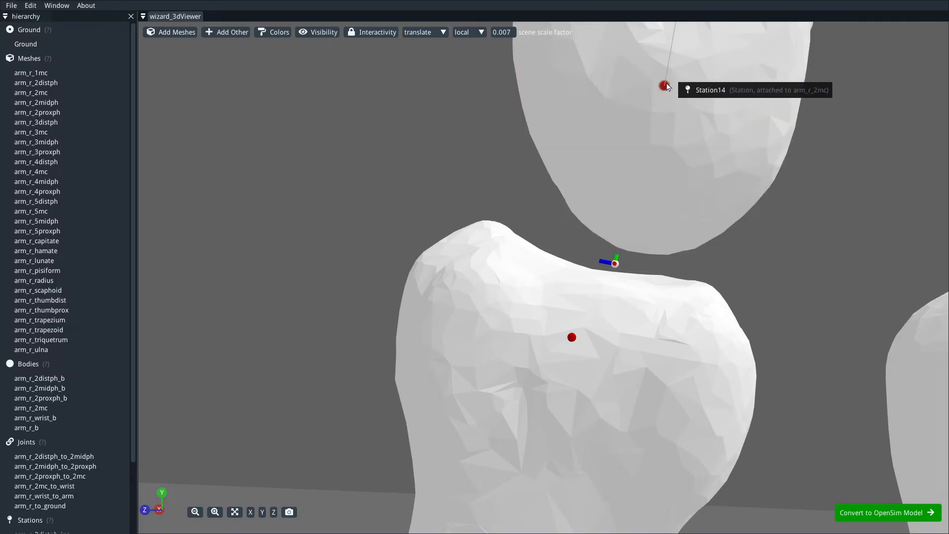
Step: Rename the station near the distal end of the arm_r_2mc mesh as arm_r_2proxph_org, reusing the copied name
right_click(666, 86)
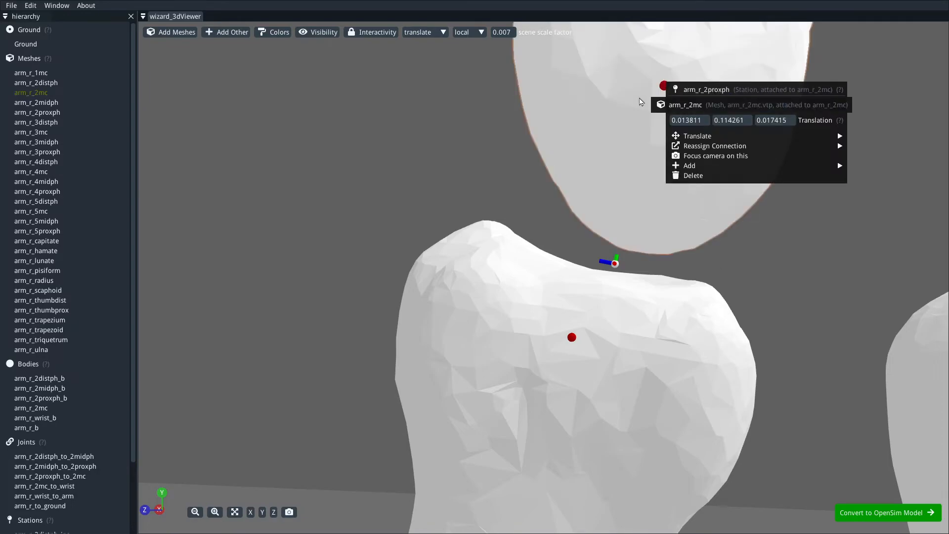
text(_org)
key(Return)
Step: Rename the station near the proximal end of the arm_r_2mc mesh, basing it on the mesh's name
scroll(721, 196, down, 6)
scroll(720, 195, down, 6)
right_drag(685, 71, 633, 294)
scroll(663, 189, down, 4)
right_drag(656, 171, 621, 311)
scroll(499, 221, up, 5)
right_drag(506, 212, 435, 373)
scroll(430, 364, up, 2)
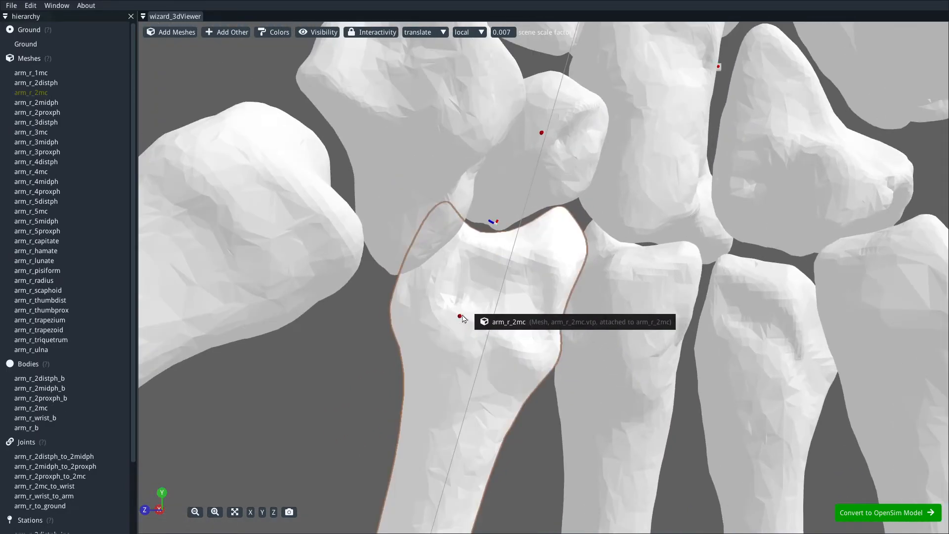
right_click(461, 317)
right_click(497, 296)
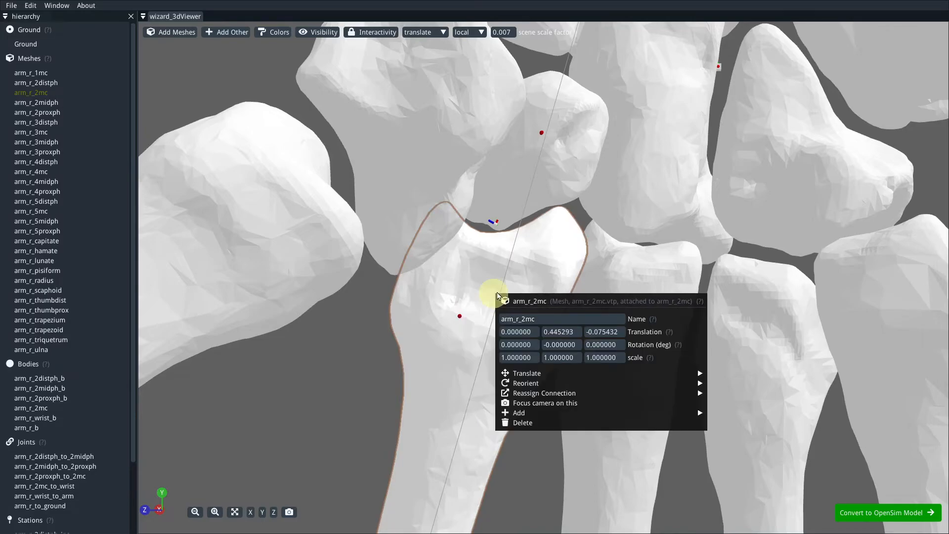
click(542, 317)
key(ctrl+c)
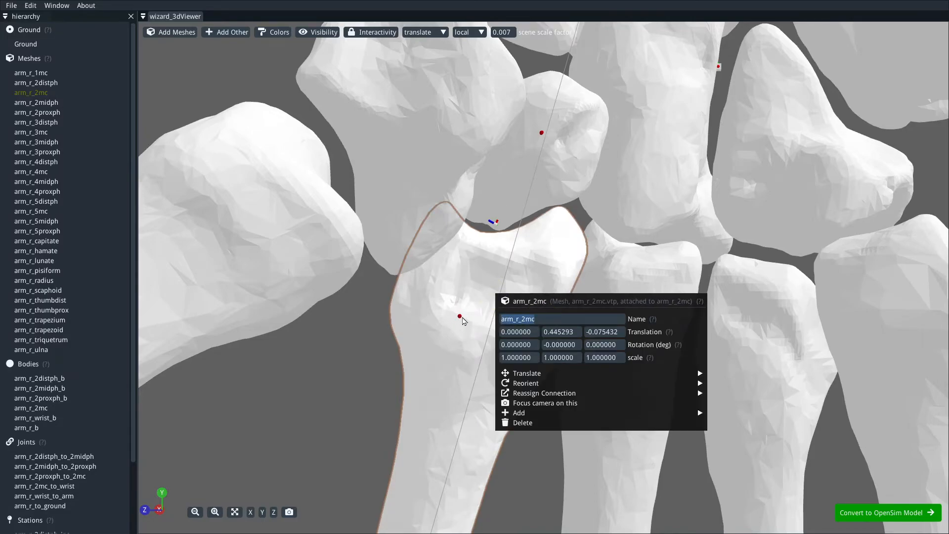
right_click(461, 317)
click(501, 341)
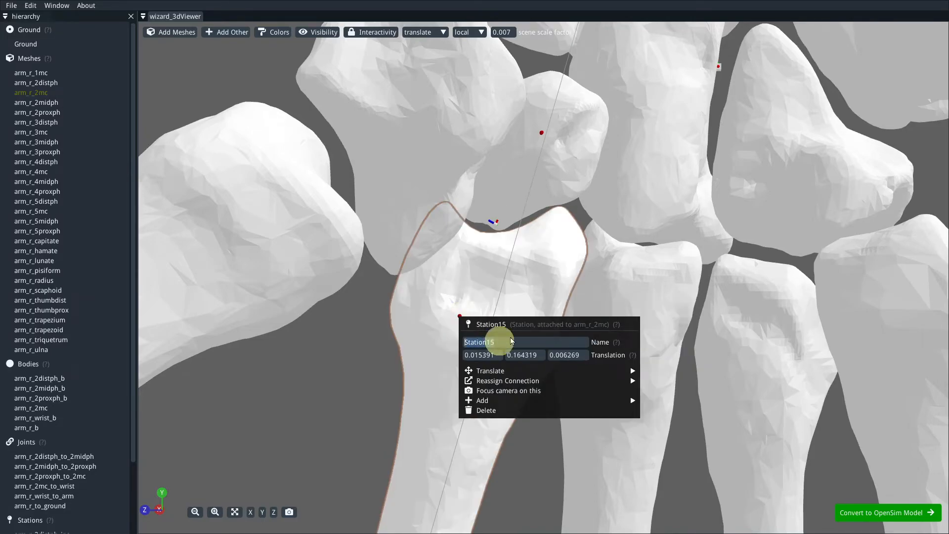
key(ctrl+v)
key(Return)
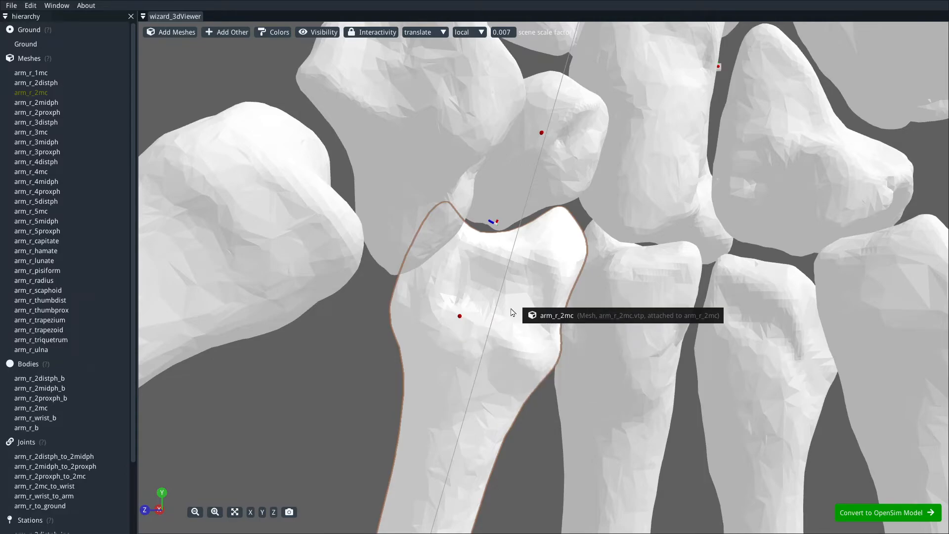
Step: Rename the station on the arm_r_trapezoid mesh as arm_r_wrist_orig
right_drag(539, 168, 534, 167)
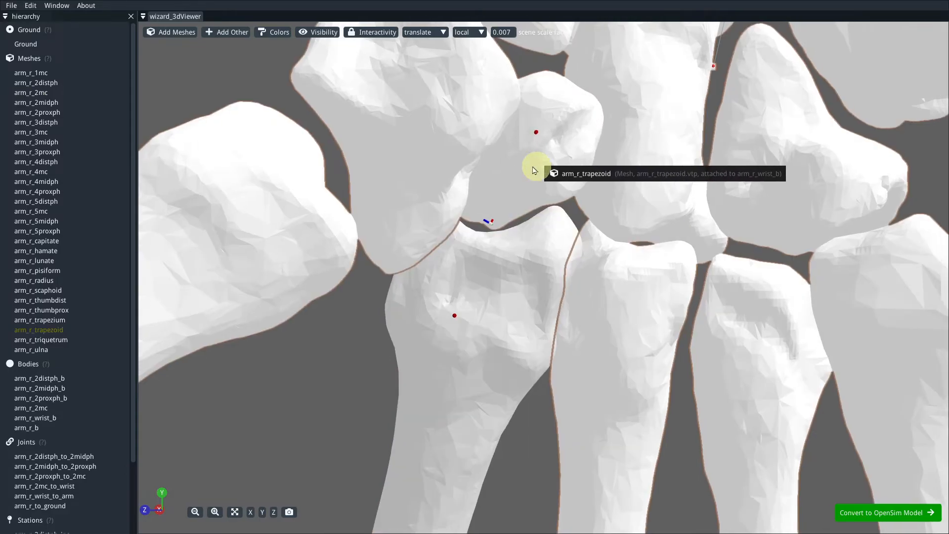
right_click(576, 155)
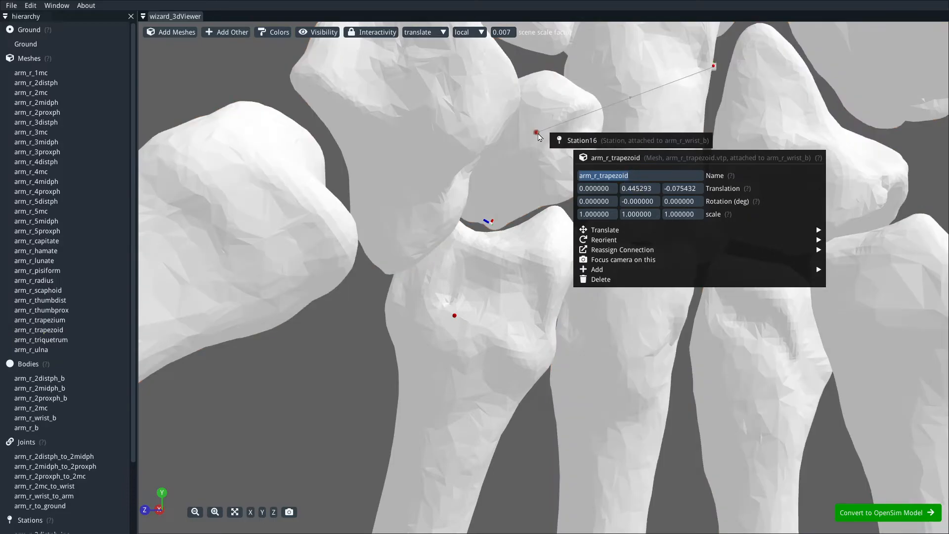
right_click(536, 132)
click(586, 157)
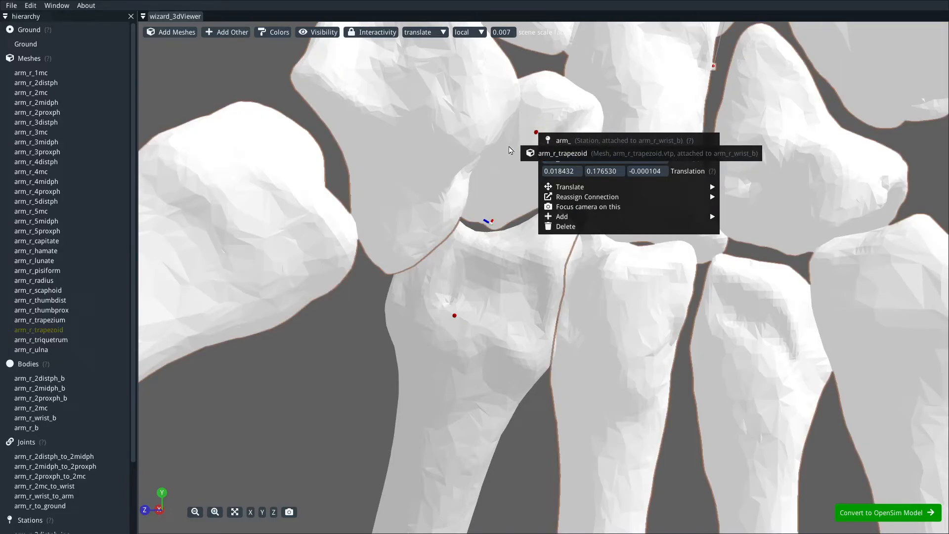
text(arm_r_wrist_orig)
key(Return)
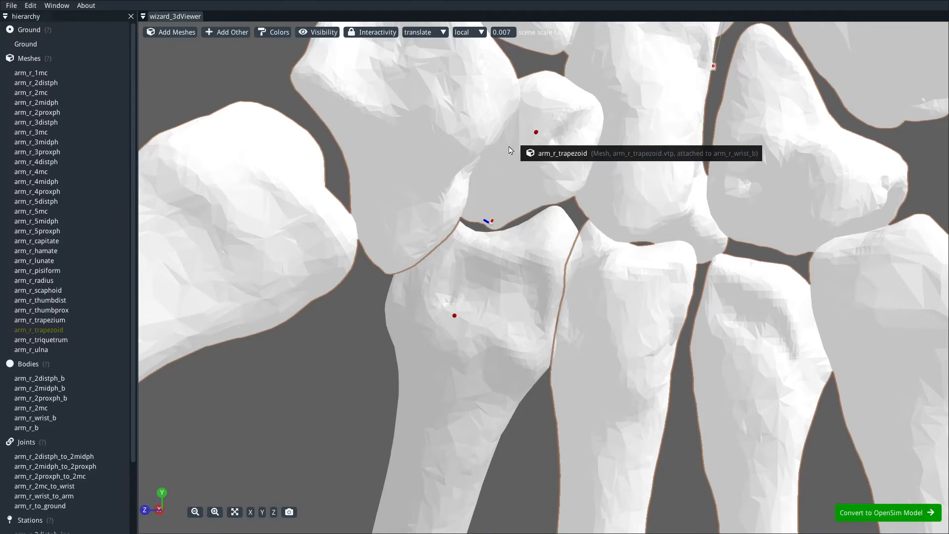
Step: Shift the arm_r_2midph_orig station slightly sideways near the distal end of the arm_r_2midph mesh
scroll(225, 302, down, 6)
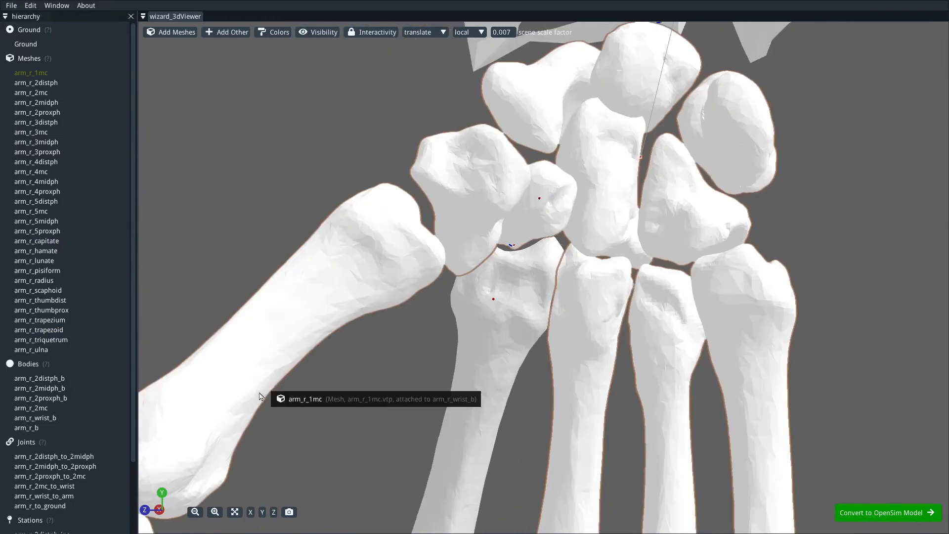
right_drag(259, 392, 368, 45)
right_drag(411, 351, 384, 24)
right_drag(319, 358, 355, 152)
scroll(447, 280, up, 6)
right_drag(420, 363, 529, 241)
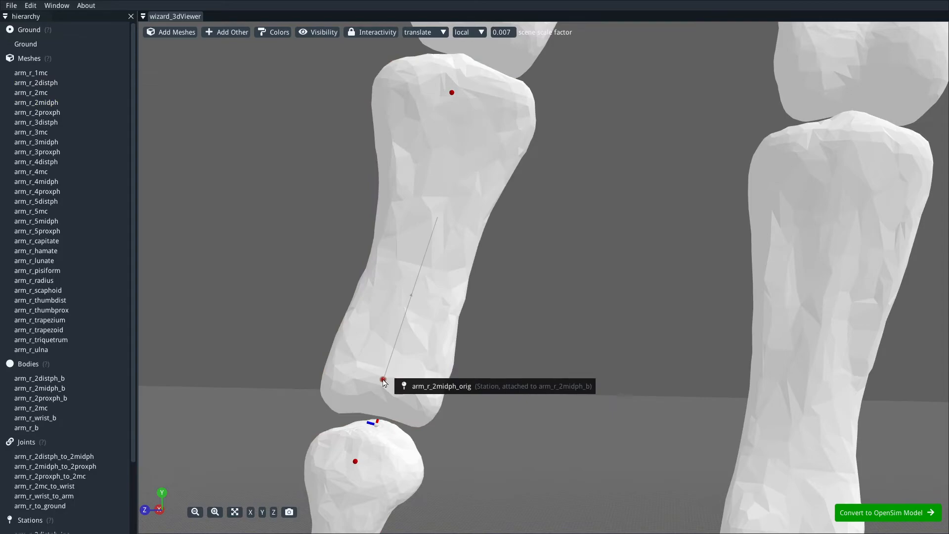
click(384, 381)
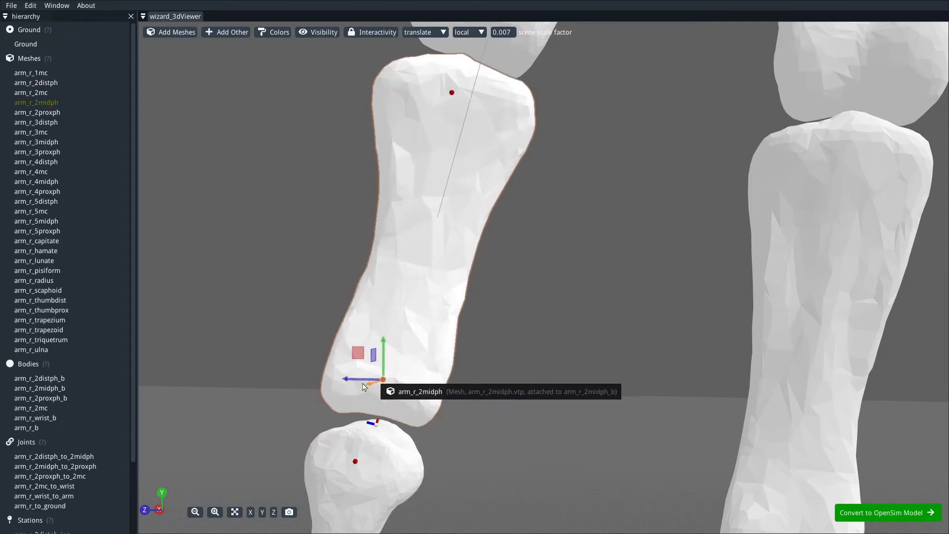
mouse_move(352, 380)
mouse_down()
mouse_move(551, 385)
mouse_move(362, 382)
mouse_up()
scroll(465, 416, up, 6)
right_drag(459, 411, 592, 206)
right_drag(778, 345, 648, 346)
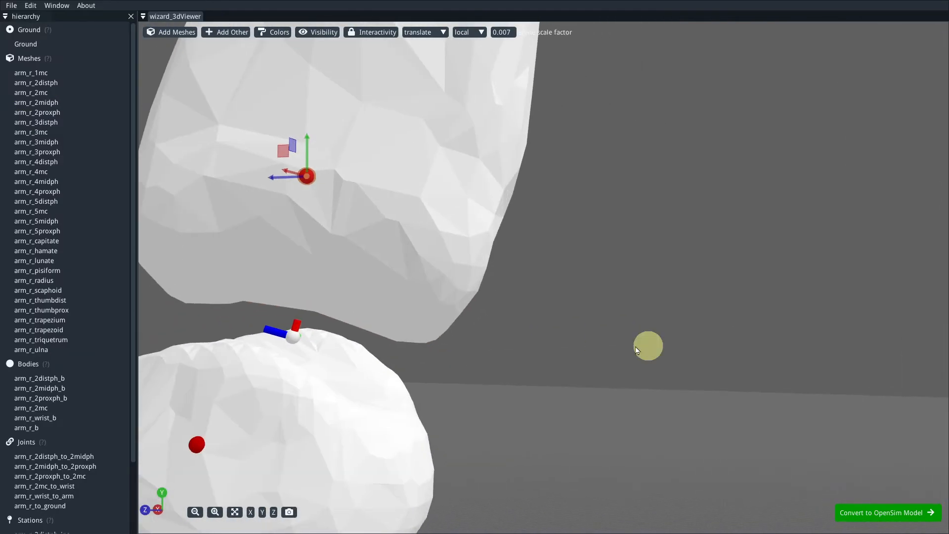
drag(648, 346, 636, 337)
drag(265, 155, 264, 156)
Step: Refine the position of the arm_r_2midph_orig station against the bone surface, checking it from several angles
scroll(466, 290, down, 5)
drag(478, 322, 574, 328)
right_drag(816, 307, 598, 245)
scroll(764, 305, up, 5)
right_drag(731, 261, 520, 279)
scroll(525, 284, down, 3)
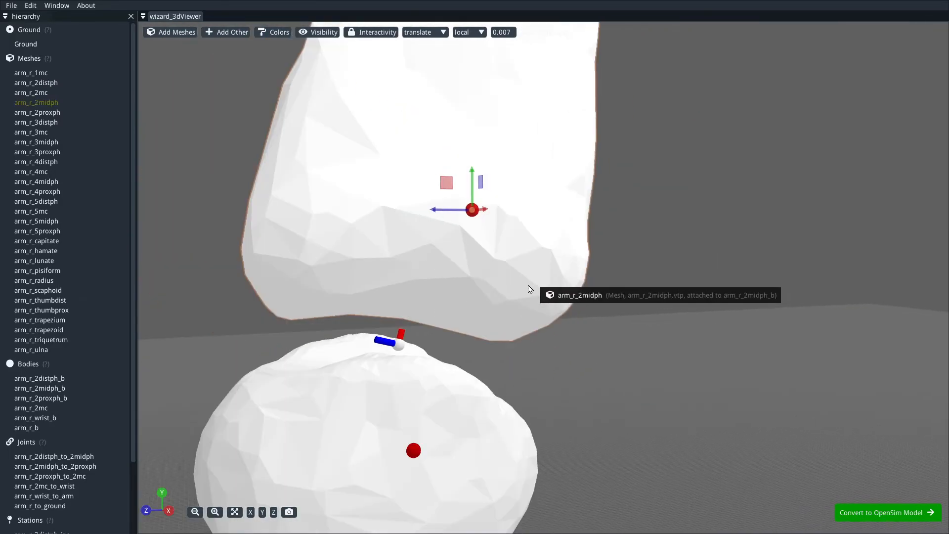
right_click(474, 208)
click(538, 282)
drag(381, 311, 471, 321)
scroll(634, 331, up, 4)
drag(645, 337, 626, 347)
drag(659, 380, 661, 385)
drag(546, 245, 545, 231)
drag(526, 270, 510, 275)
drag(635, 285, 565, 291)
scroll(569, 340, down, 8)
right_drag(643, 366, 625, 317)
drag(518, 246, 525, 246)
right_drag(664, 276, 633, 324)
scroll(632, 320, down, 1)
drag(615, 282, 623, 283)
right_drag(651, 265, 608, 324)
click(602, 302)
scroll(605, 295, down, 4)
right_drag(613, 279, 583, 338)
scroll(583, 341, up, 2)
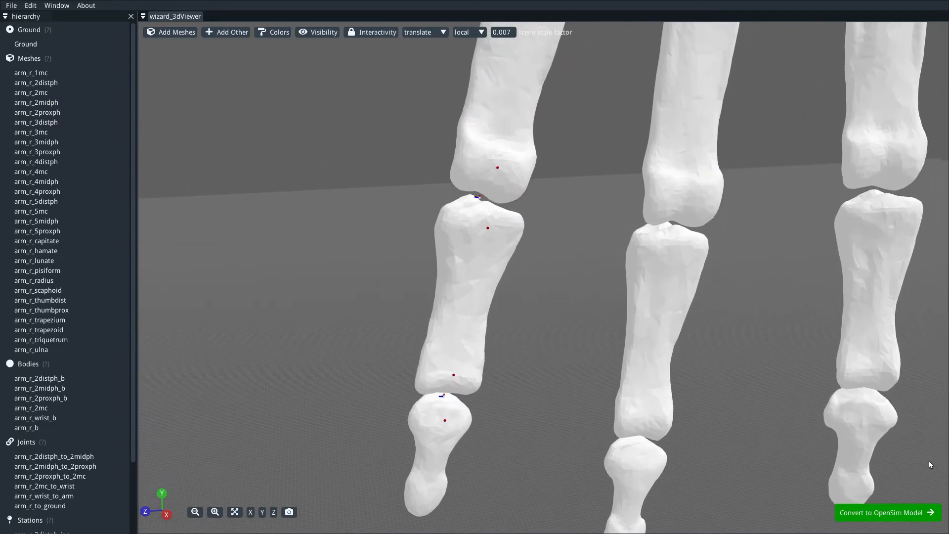
Step: Convert the imported scene to an OpenSim model and inspect the index finger bones in the resulting model
click(890, 521)
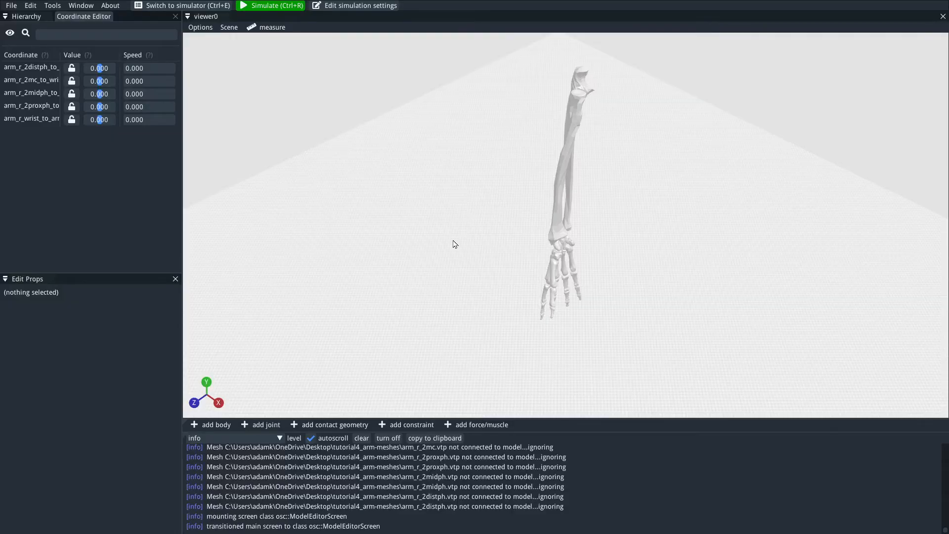
drag(452, 240, 424, 230)
scroll(447, 250, down, 1)
right_drag(470, 267, 478, 178)
scroll(479, 206, up, 11)
right_drag(451, 231, 416, 98)
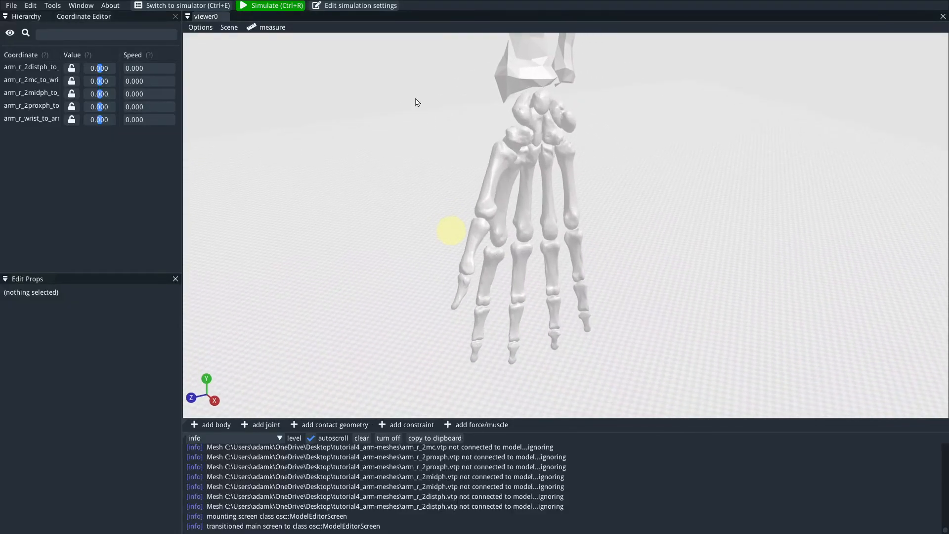
scroll(371, 213, up, 3)
right_drag(369, 210, 389, 174)
scroll(390, 174, up, 4)
key(x)
right_drag(294, 245, 322, 245)
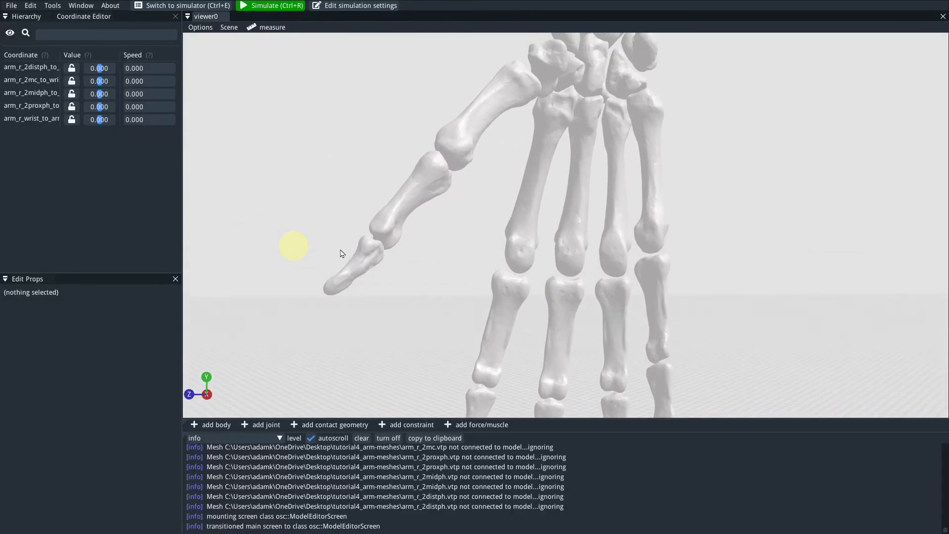
right_drag(385, 320, 483, 265)
scroll(445, 319, up, 3)
scroll(467, 292, up, 2)
right_drag(458, 324, 482, 244)
scroll(482, 242, up, 2)
scroll(458, 220, up, 3)
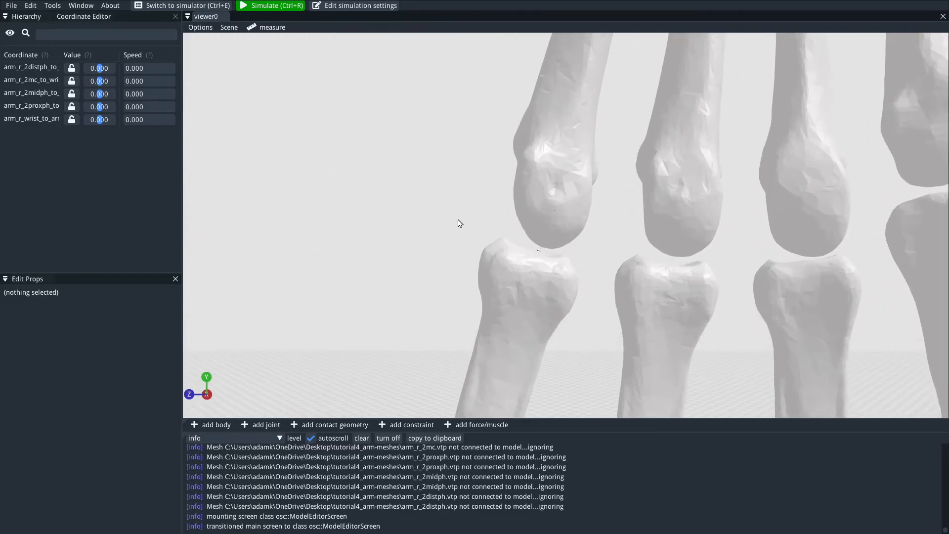
Step: Set the model's scale factor to 0.1 to enlarge the station and frame markers
click(30, 6)
click(89, 50)
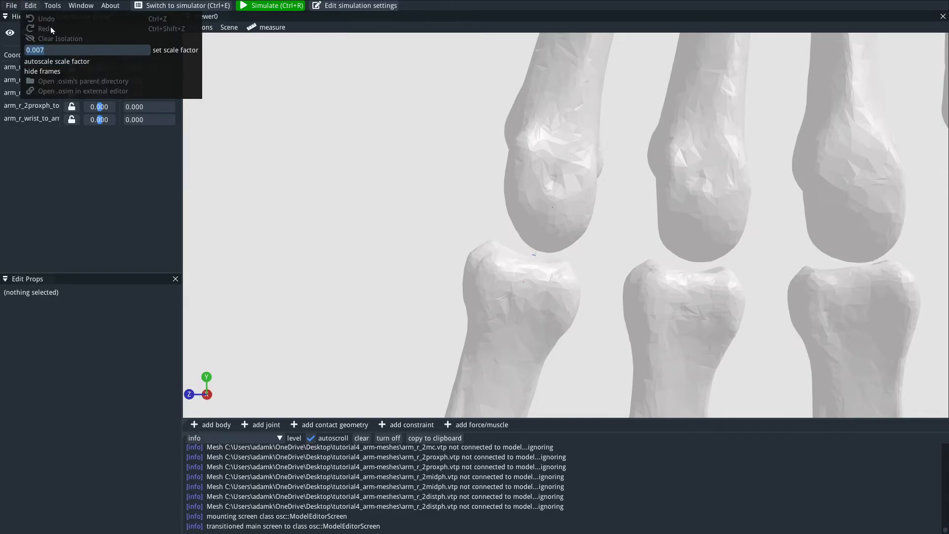
click(32, 6)
click(30, 6)
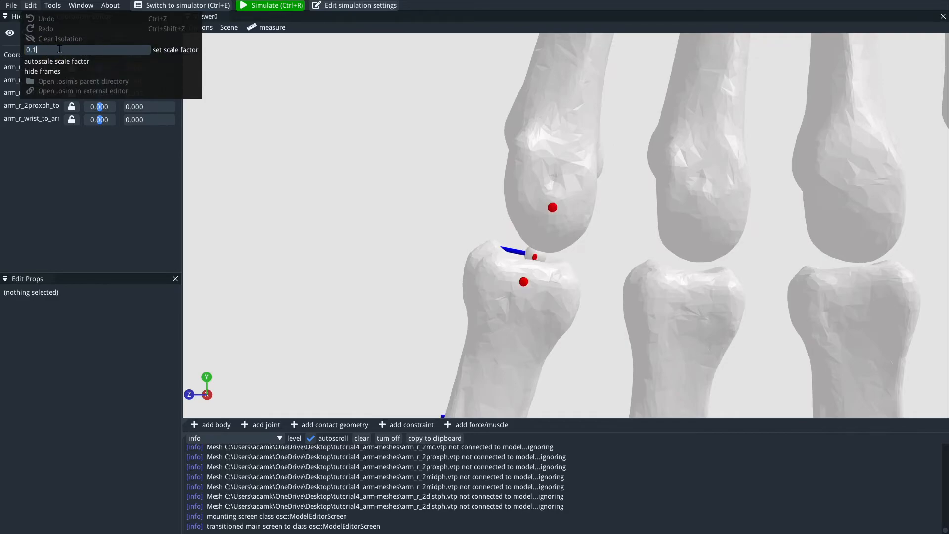
click(401, 174)
Step: Review the stations along the index finger and examine the properties of the station on the distal phalanx
scroll(420, 234, down, 9)
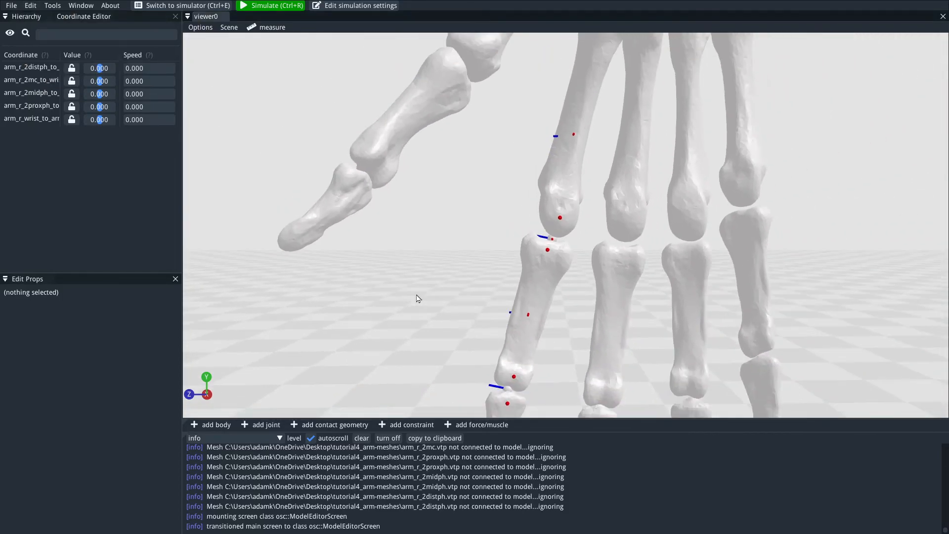
right_drag(417, 295, 420, 206)
right_drag(441, 314, 451, 189)
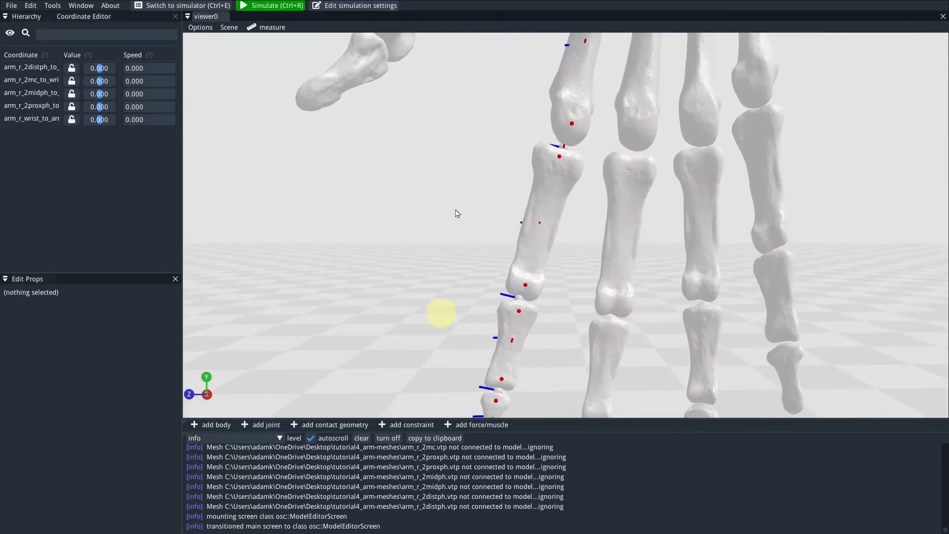
scroll(449, 268, up, 3)
right_drag(440, 322, 441, 217)
right_drag(431, 298, 462, 217)
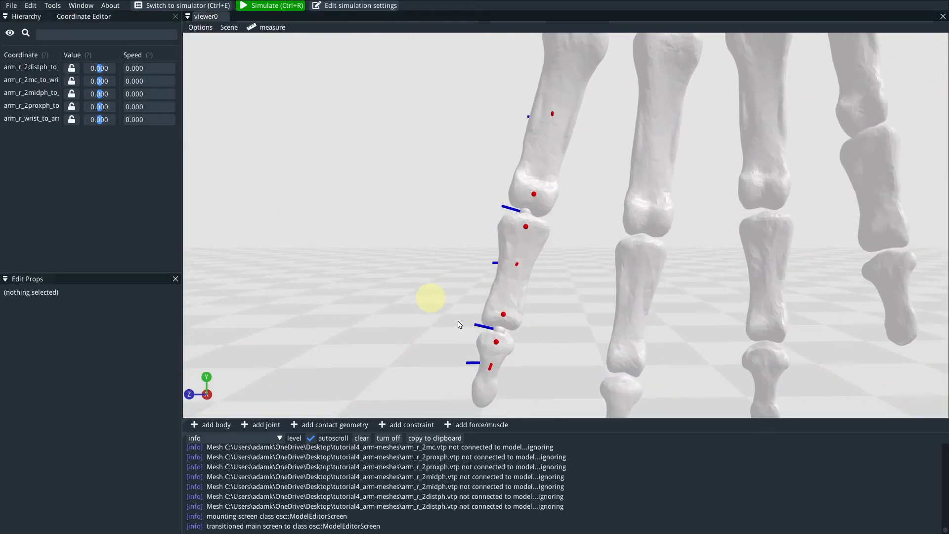
click(496, 342)
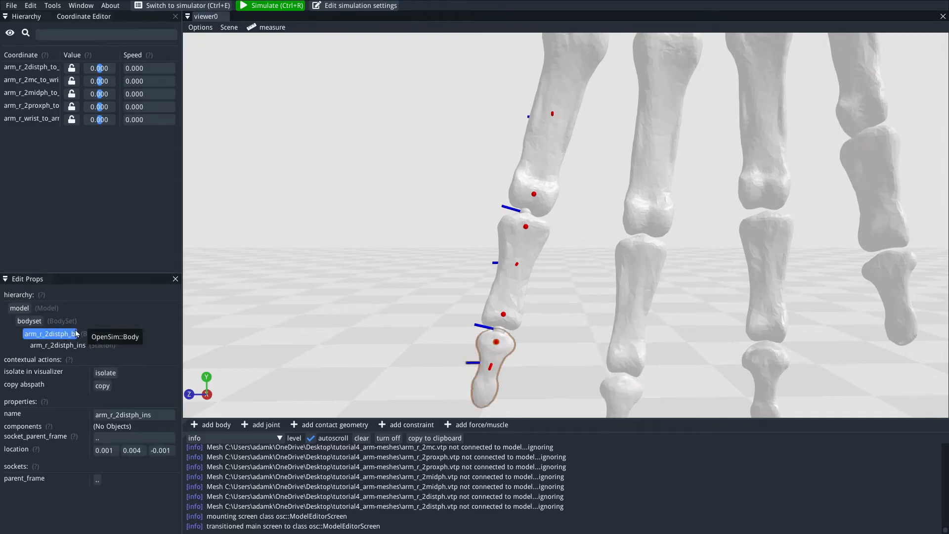
click(437, 229)
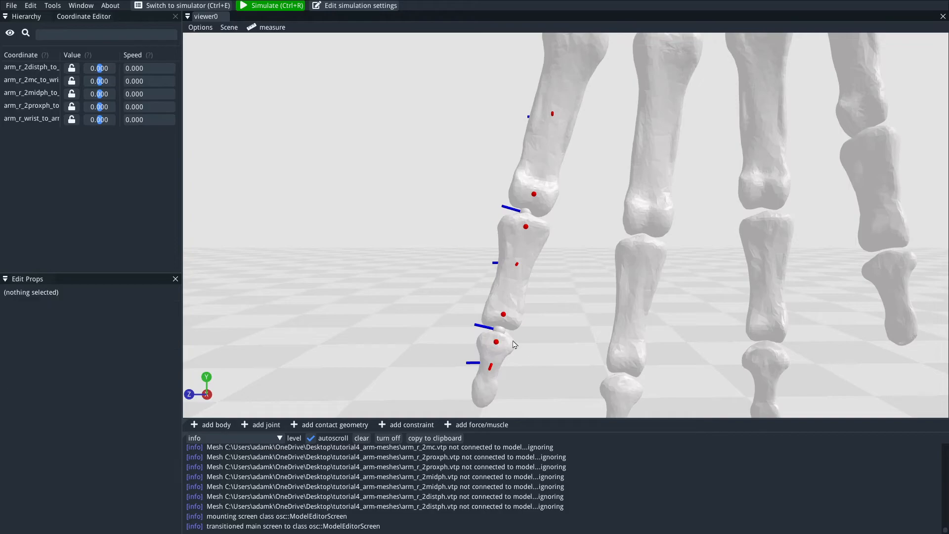
Step: Save the model to the Desktop as arm-without-muscles, overwriting the existing file of that name
click(497, 344)
click(11, 5)
click(41, 69)
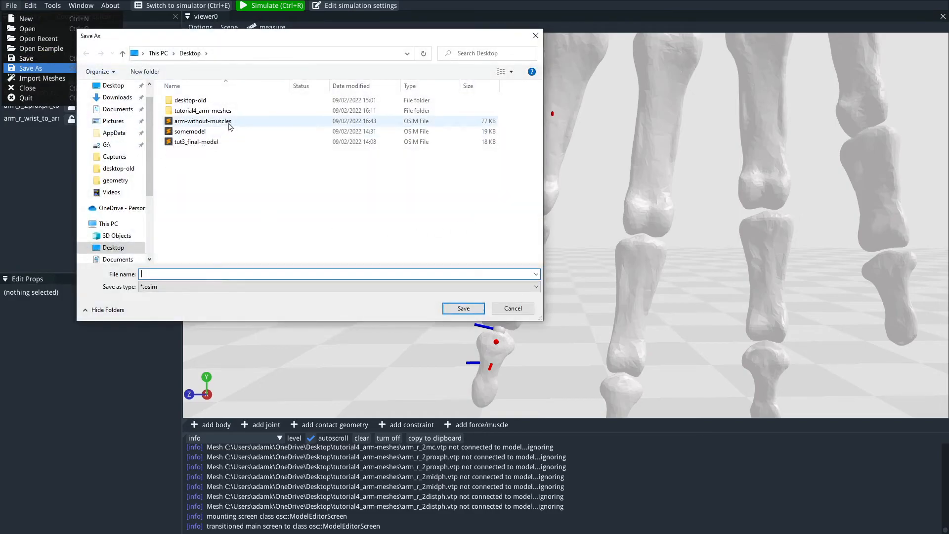
click(229, 125)
double_click(229, 126)
click(497, 262)
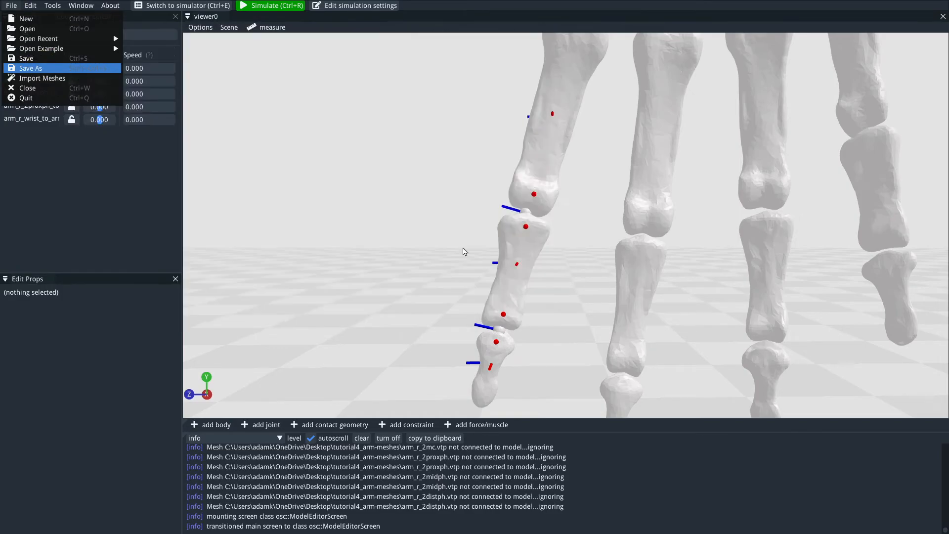
Step: Open the saved .osim file in the external text editor and search it for "station"
click(29, 9)
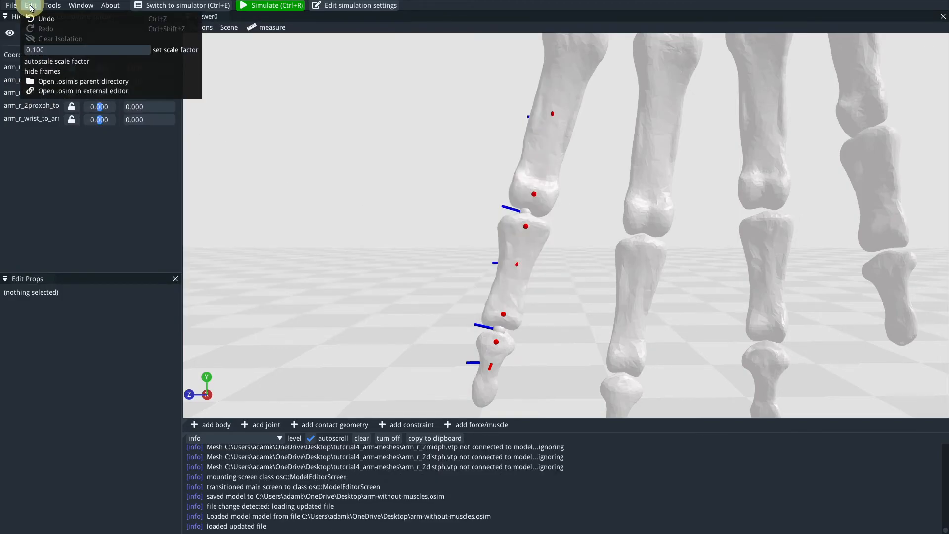
click(97, 90)
click(183, 220)
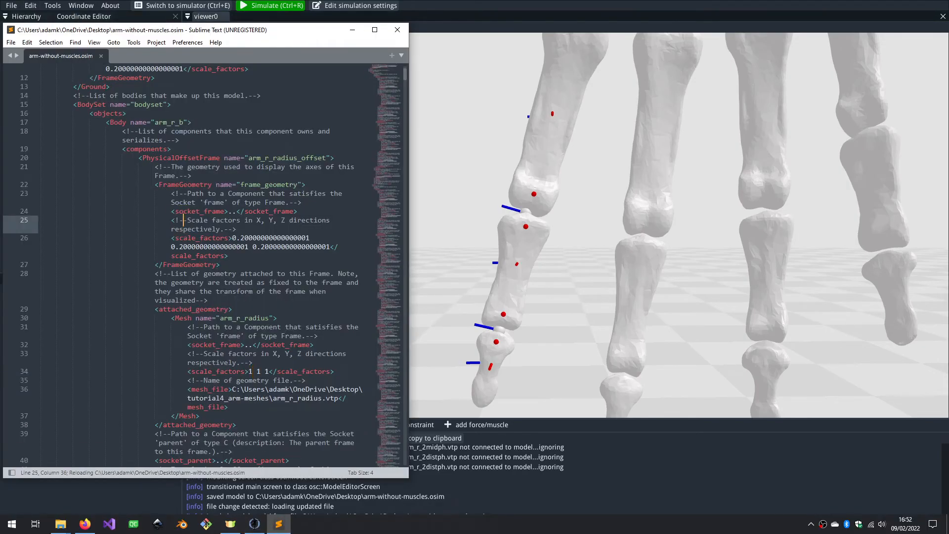
key(ctrl+f)
text(station)
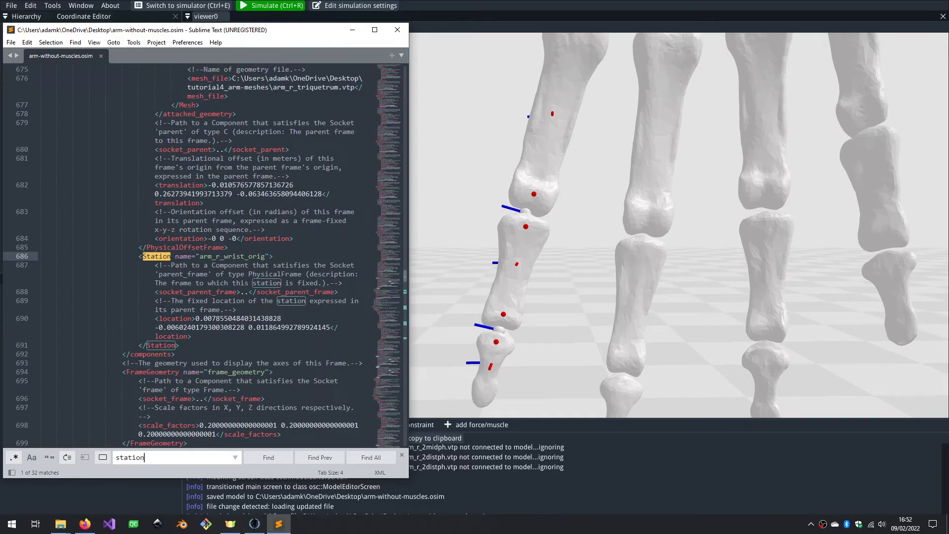
Step: Inspect the full arm_r_wrist_orig station definition in the XML, including its parent frame and location, and close the text editor
click(226, 299)
click(242, 318)
click(335, 329)
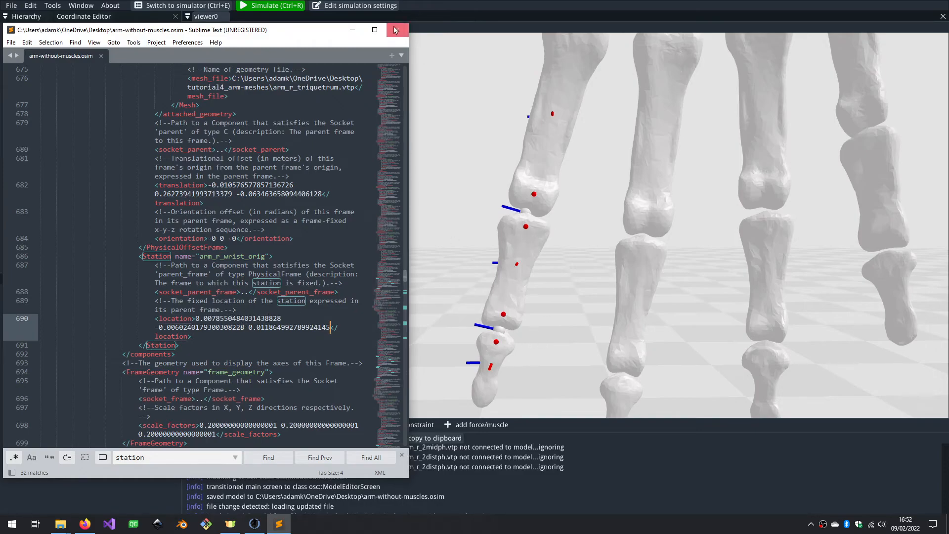
click(187, 302)
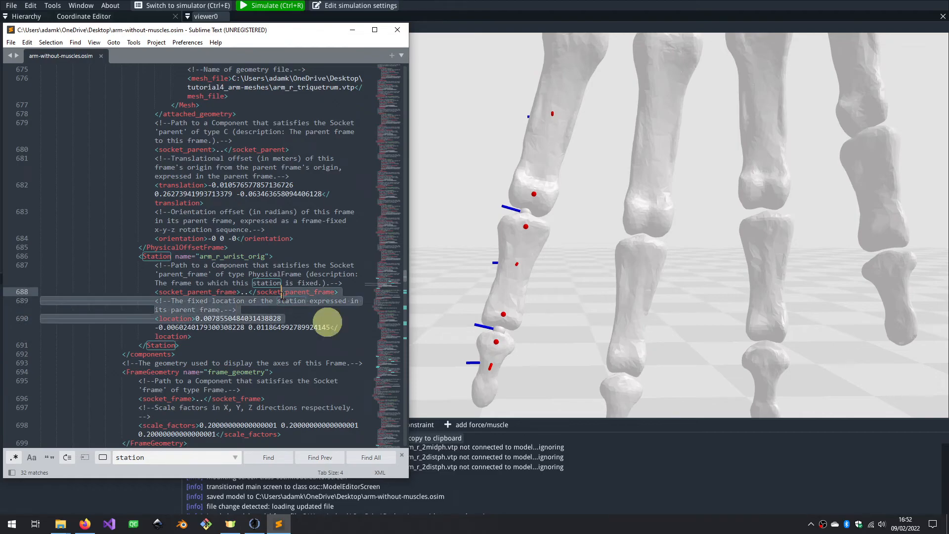
drag(192, 343, 73, 258)
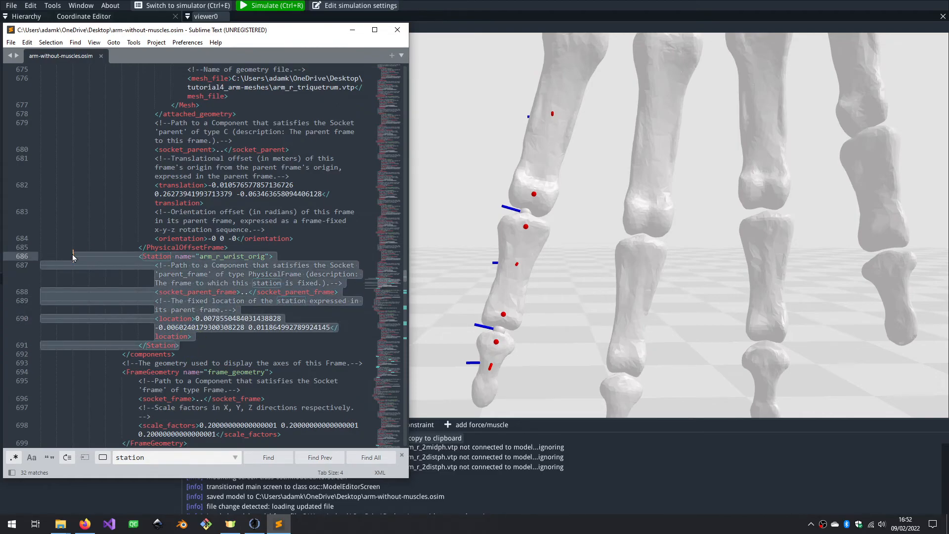
click(398, 29)
right_drag(412, 284, 377, 218)
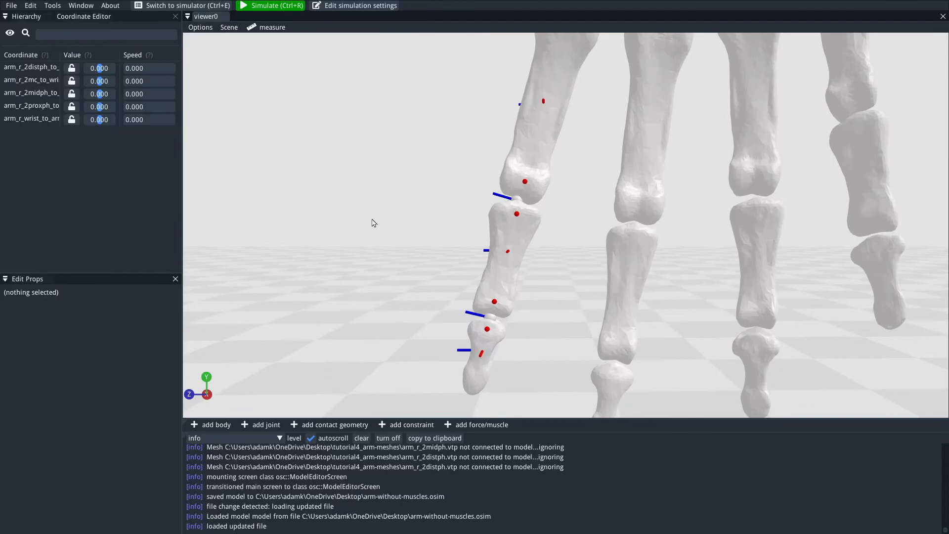
scroll(439, 299, down, 10)
right_drag(542, 314, 522, 314)
right_drag(463, 197, 451, 270)
scroll(438, 270, up, 3)
right_drag(444, 328, 447, 307)
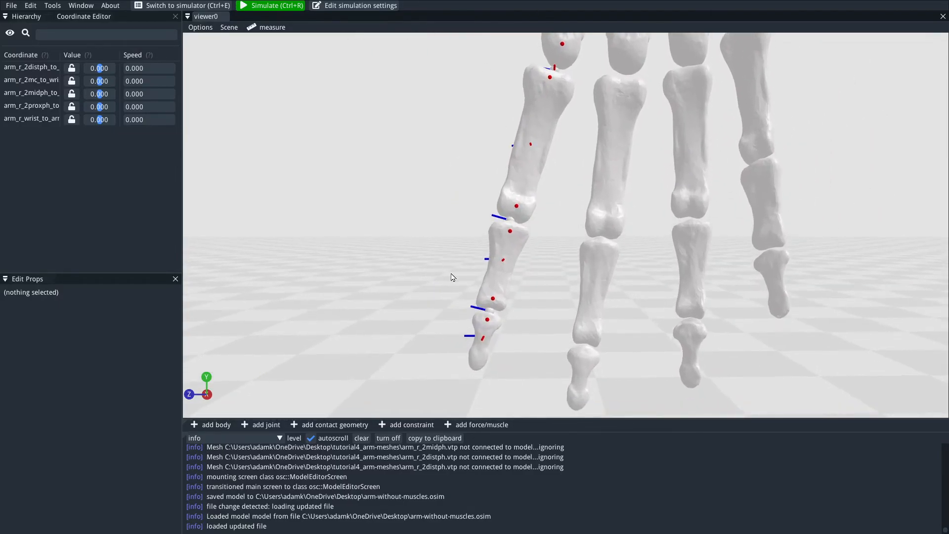
click(497, 426)
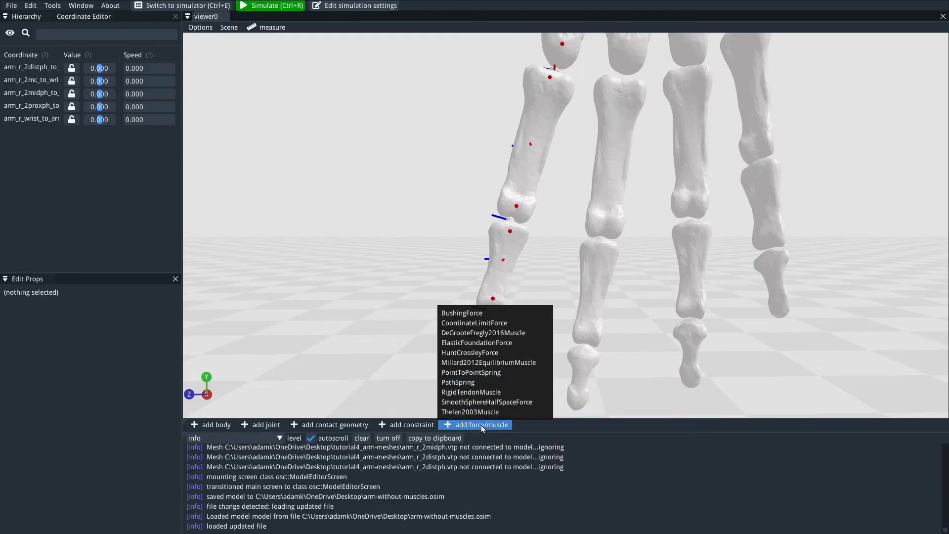
click(508, 362)
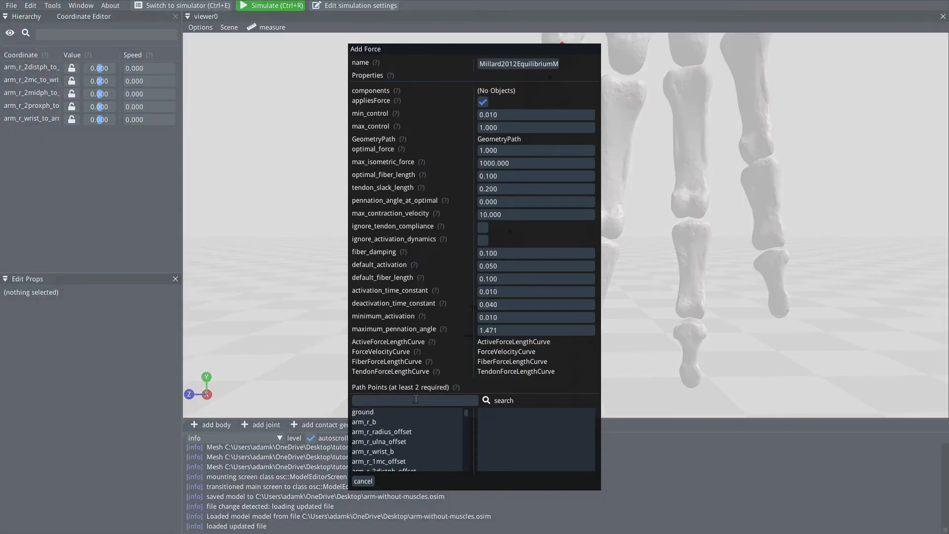
text(_ins)
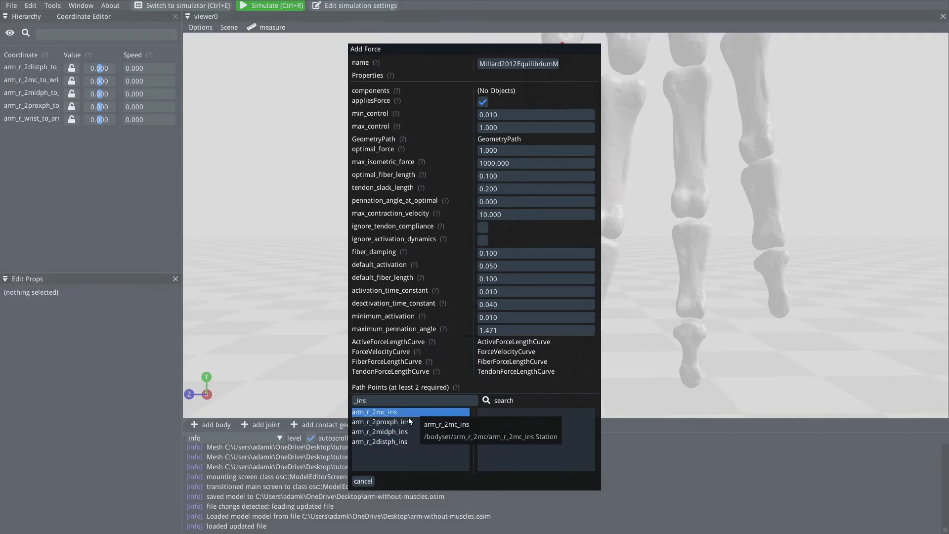
click(367, 479)
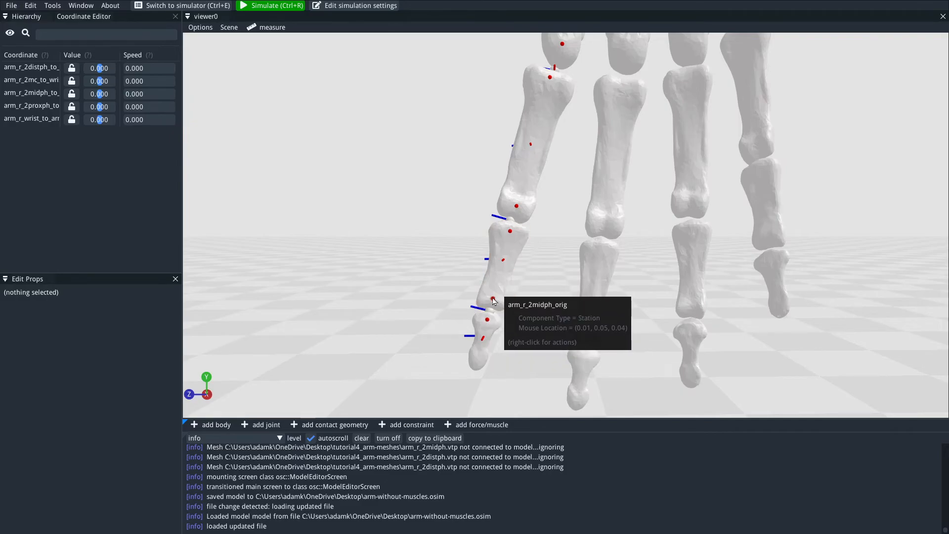
Step: Start a new Millard2012EquilibriumMuscle with arm_r_2distph_ins as its first path point
click(499, 425)
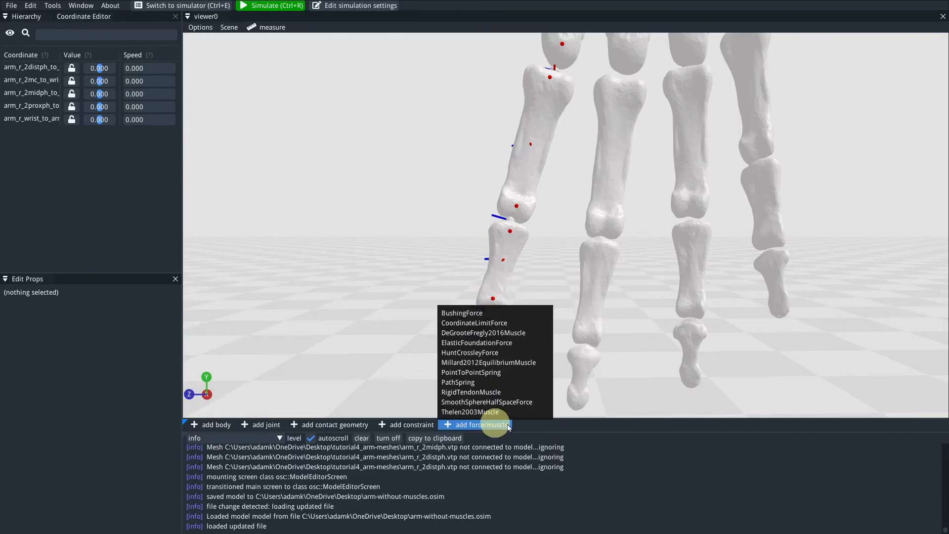
click(514, 363)
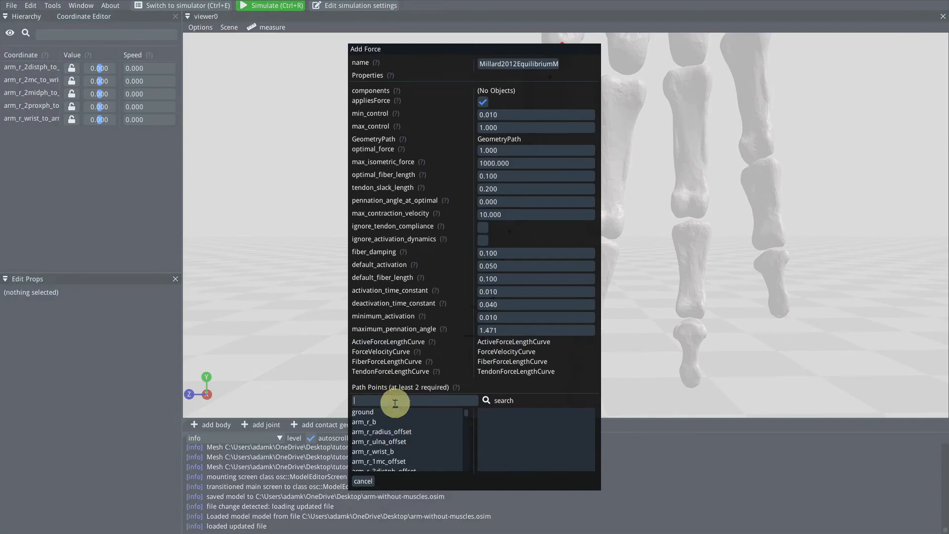
text(2dis)
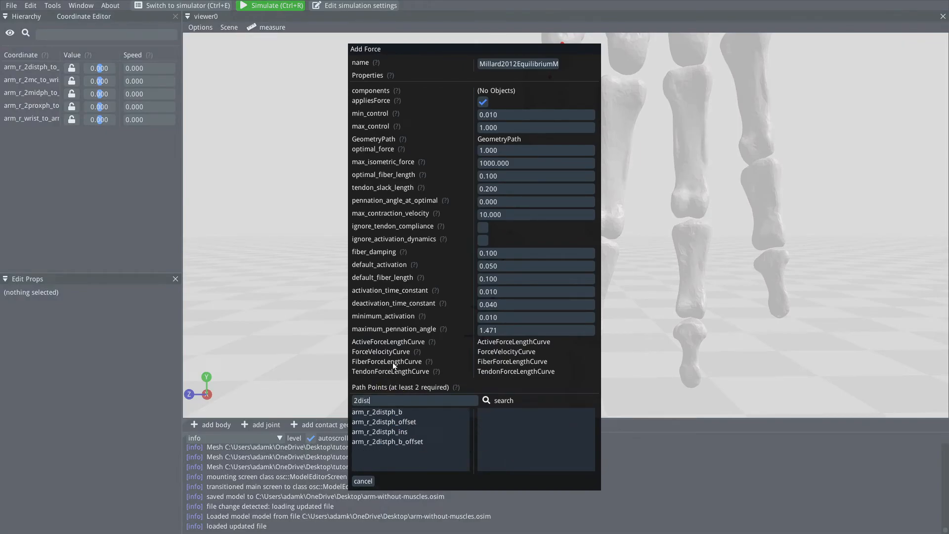
text(t)
click(402, 431)
Step: Set arm_r_2midph_orig as the muscle's second path point and add the muscle to the model
drag(393, 399, 343, 398)
text(2d)
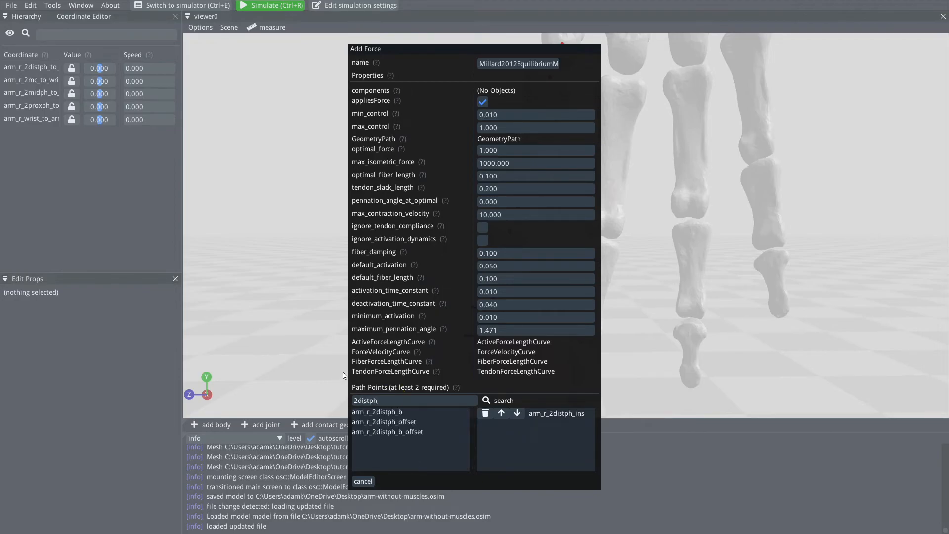
text(i)
key(BackSpace)
key(BackSpace)
text(mid)
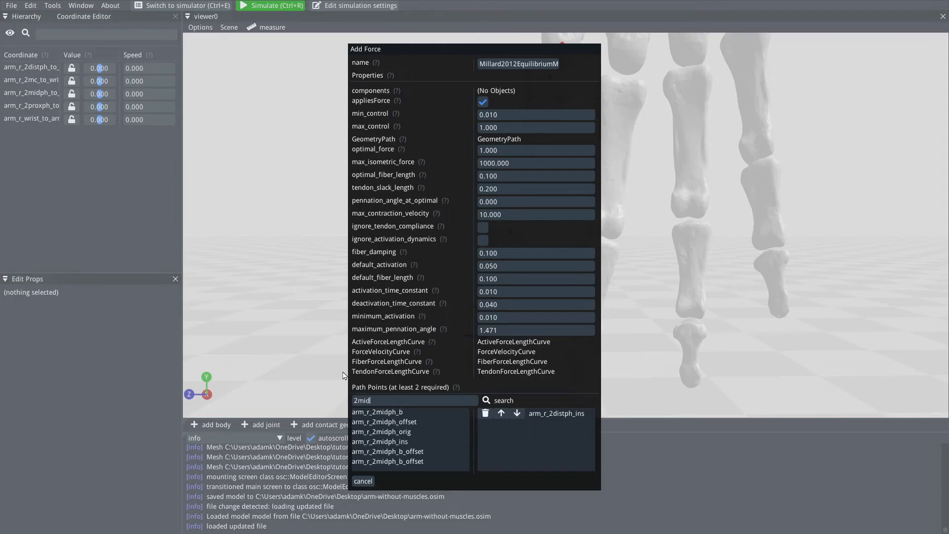
click(385, 432)
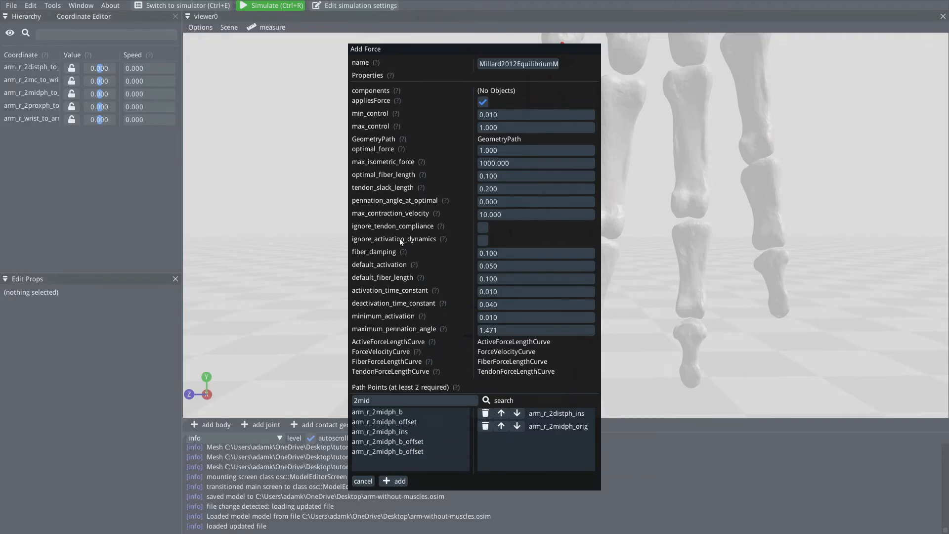
click(393, 481)
Step: Examine the new muscle between the distal and middle phalanx from several angles, and clear its selection
scroll(529, 355, up, 3)
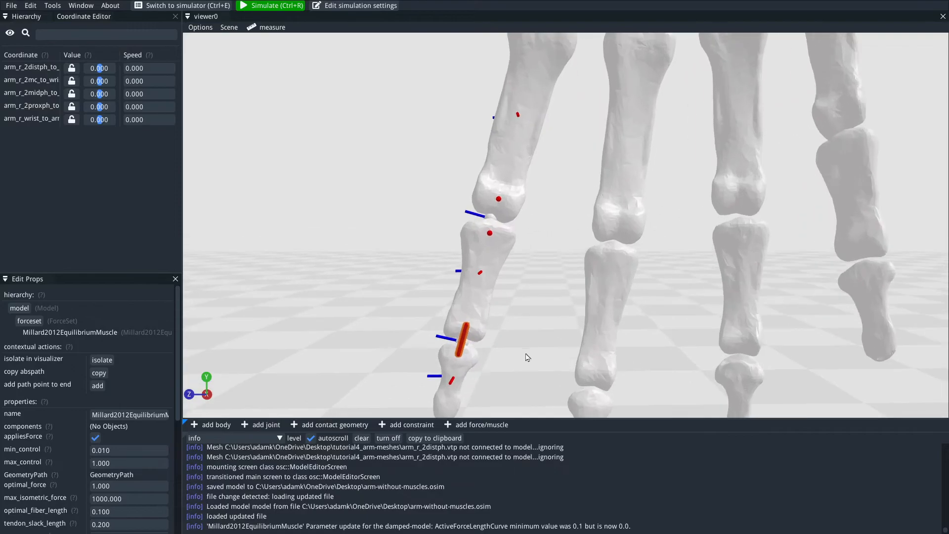
right_drag(526, 355, 579, 259)
scroll(527, 311, up, 3)
right_drag(526, 310, 560, 284)
scroll(560, 284, down, 3)
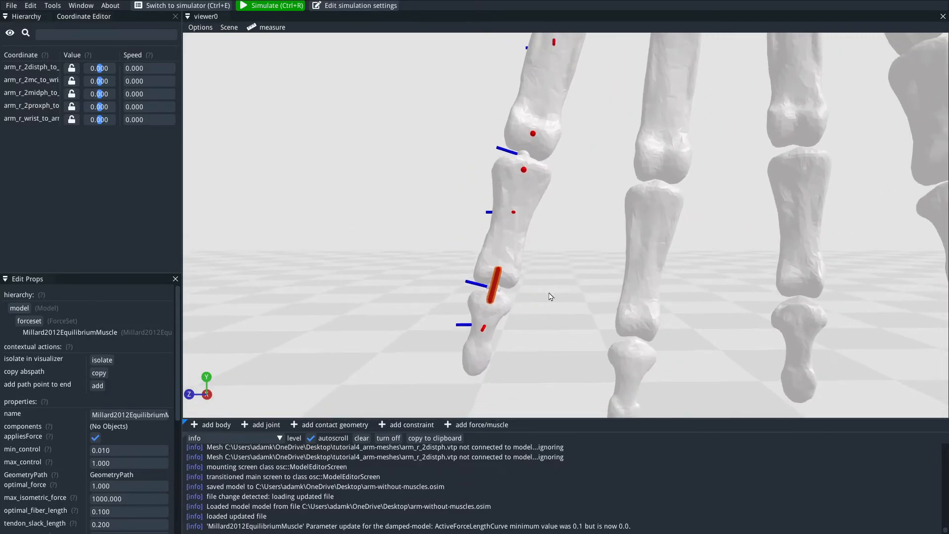
drag(542, 301, 593, 313)
right_drag(593, 314, 547, 286)
scroll(381, 267, down, 8)
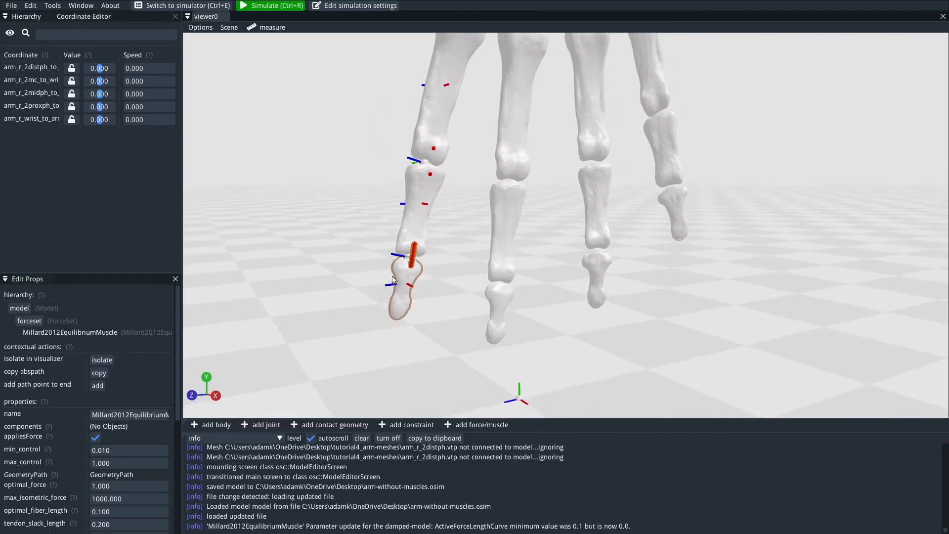
drag(507, 308, 544, 302)
right_drag(544, 303, 557, 351)
scroll(557, 351, up, 10)
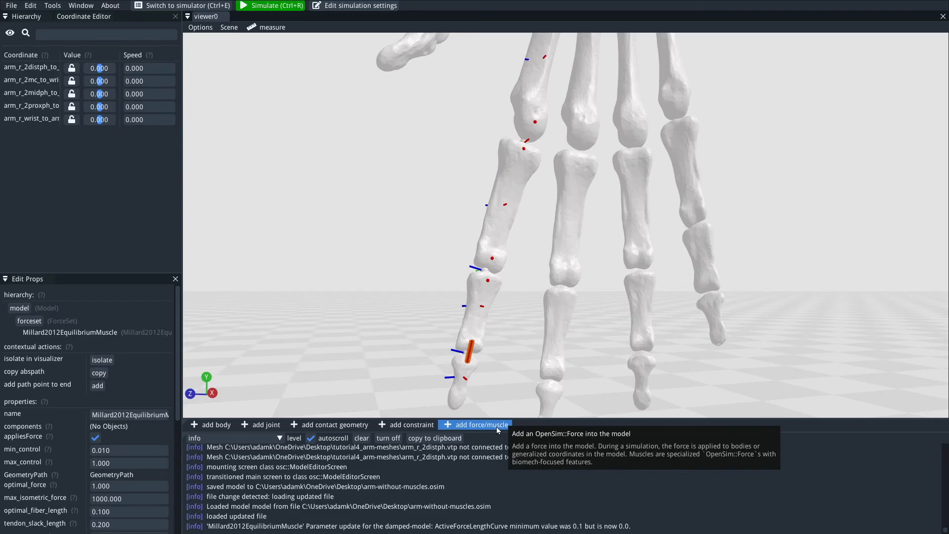
click(375, 340)
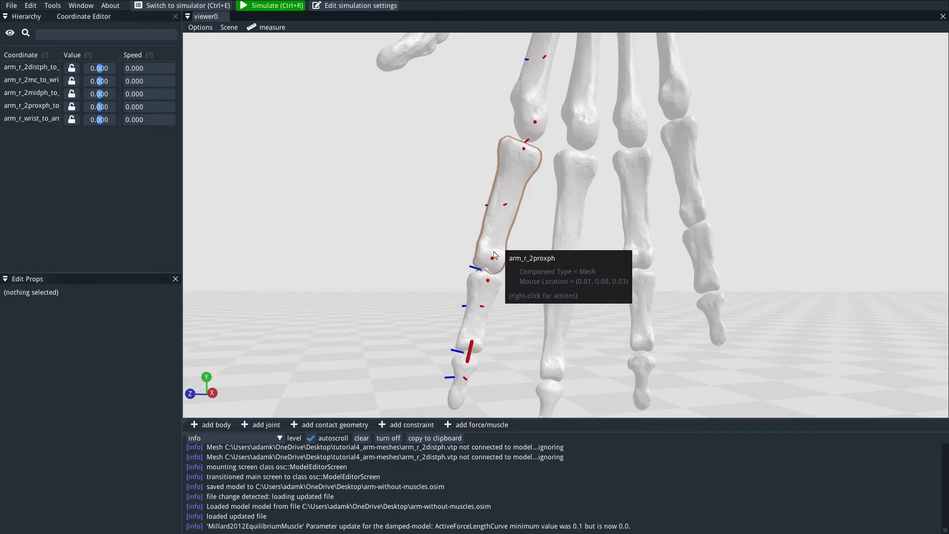
Step: Add a Millard2012EquilibriumMuscle with arm_r_2midph_ins and the second-listed arm_r_2proxph_orig as its path points
click(488, 420)
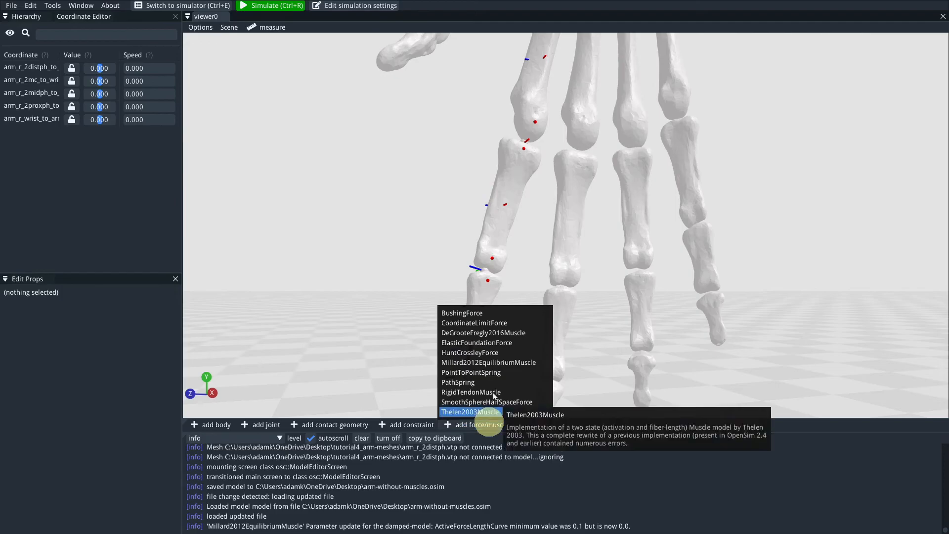
click(507, 363)
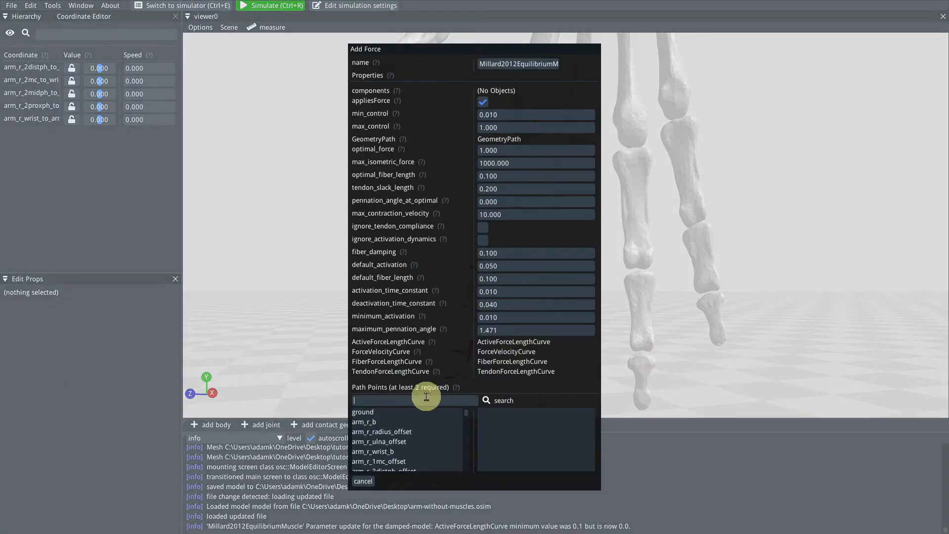
text(midph_i)
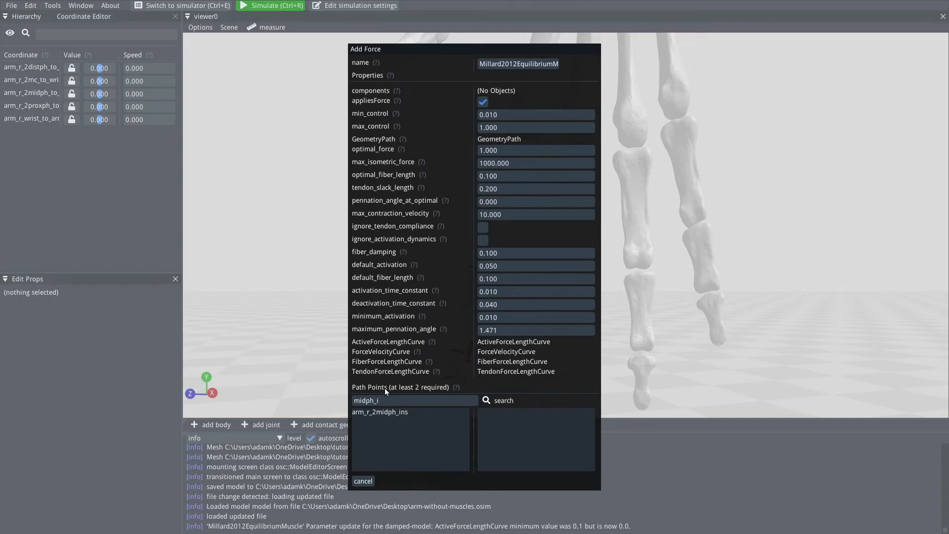
click(399, 412)
click(399, 401)
text(proxph_or)
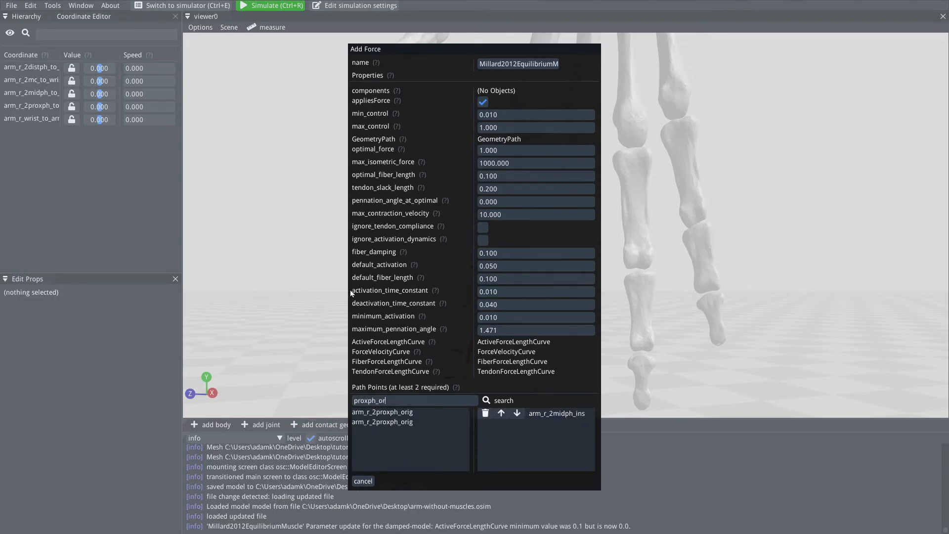
click(410, 423)
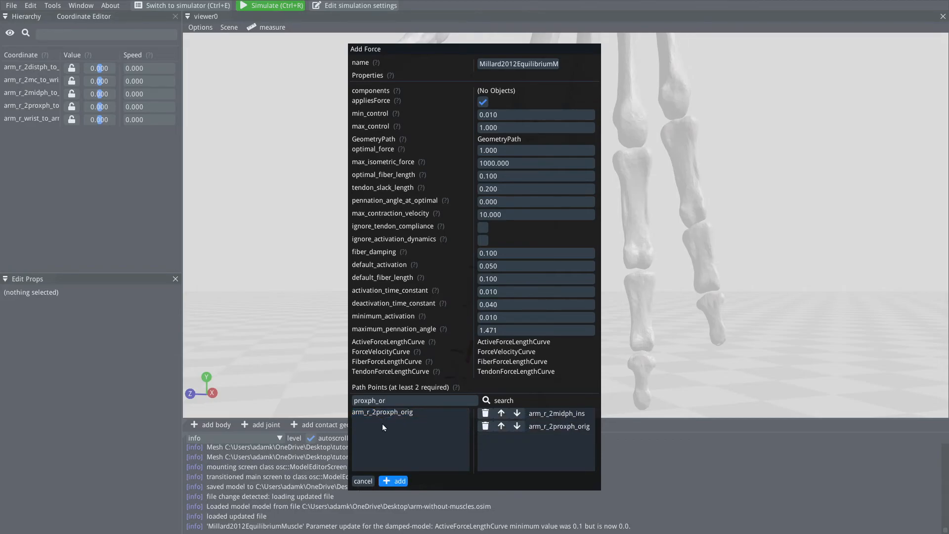
click(394, 480)
Step: Examine both index finger muscles and the remaining stations from the proximal phalanx up to the wrist
drag(390, 205, 401, 275)
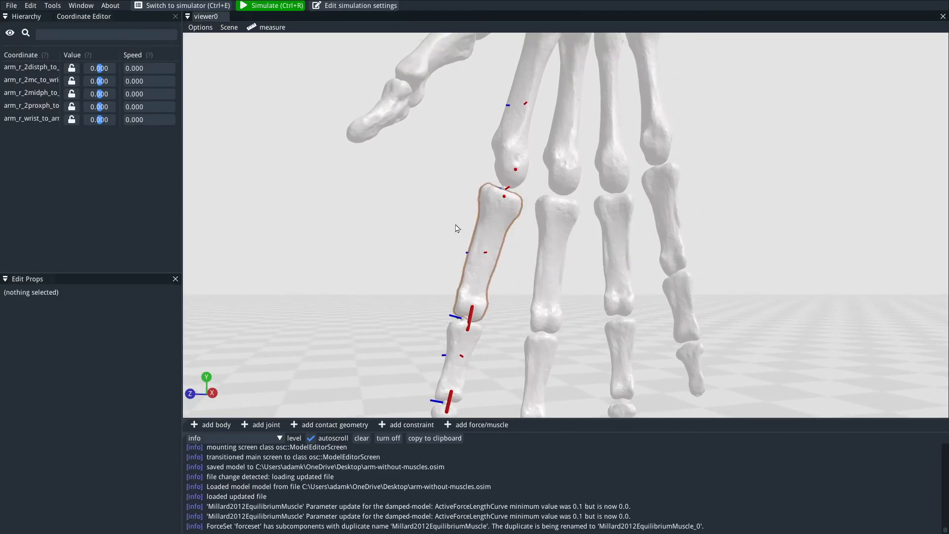
scroll(414, 240, down, 4)
scroll(431, 246, up, 2)
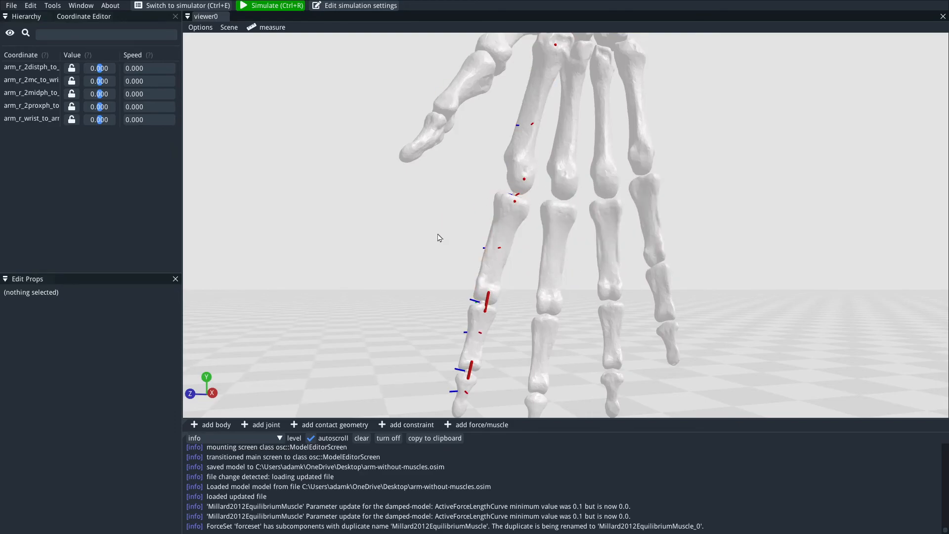
scroll(443, 274, down, 3)
scroll(415, 317, up, 4)
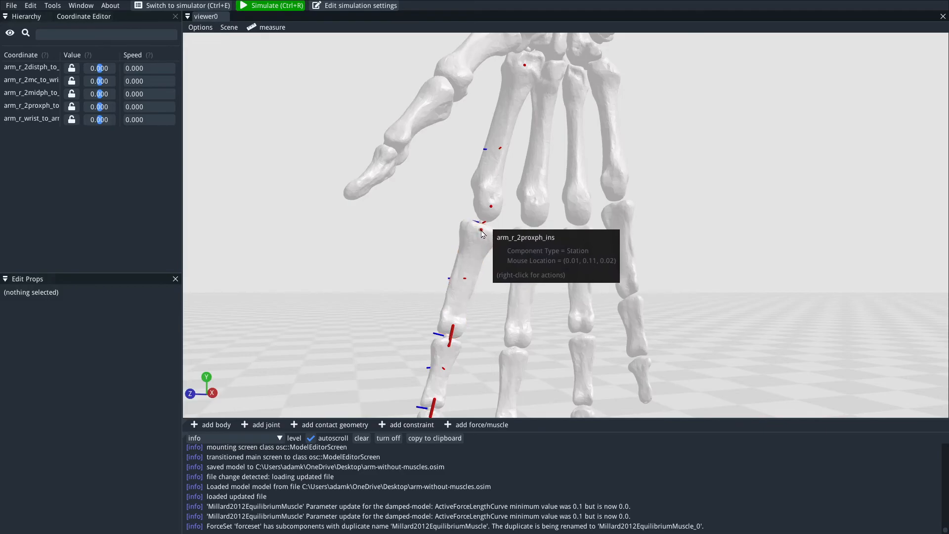
scroll(451, 321, down, 3)
scroll(425, 308, up, 2)
right_drag(372, 280, 394, 275)
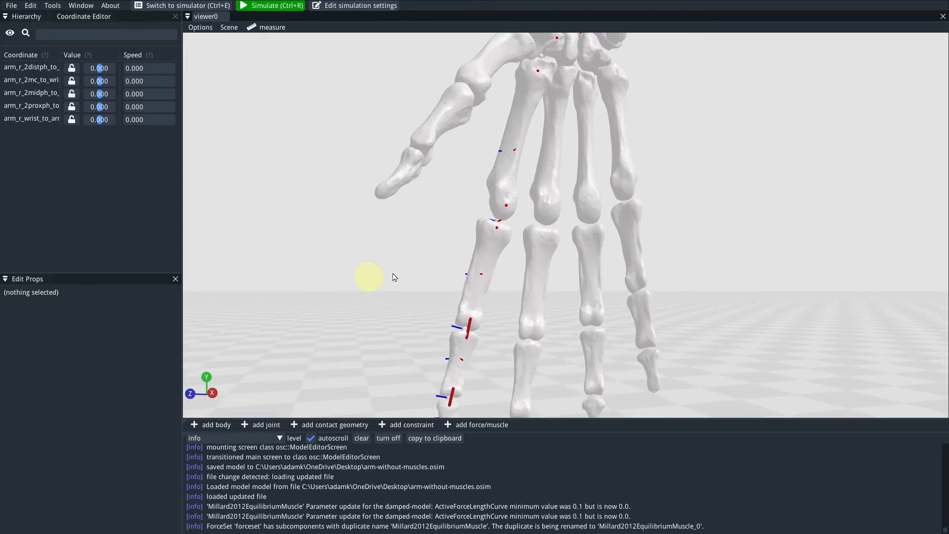
scroll(401, 283, down, 1)
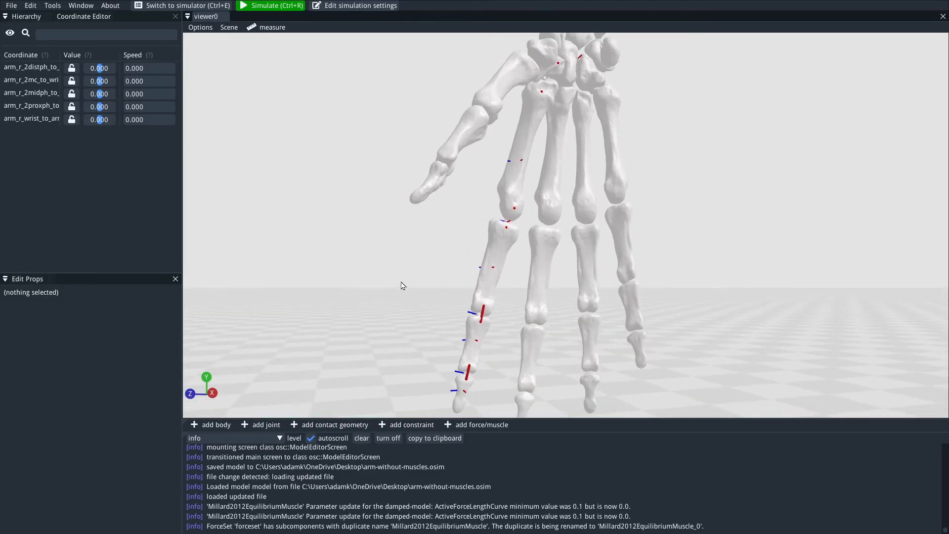
Step: Add a Millard2012EquilibriumMuscle with arm_r_2proxph_ins and the first-listed arm_r_2proxph_orig as its path points
click(490, 425)
click(470, 362)
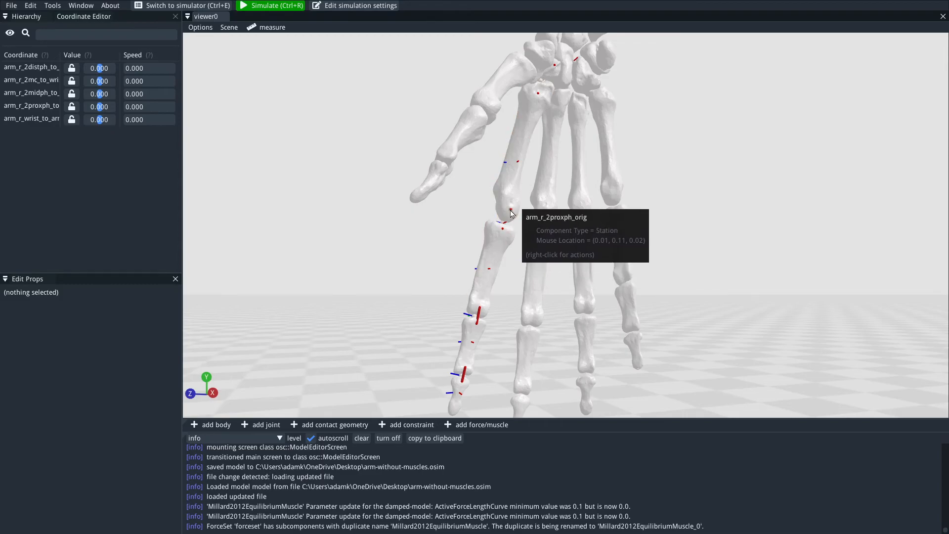
click(482, 426)
click(464, 362)
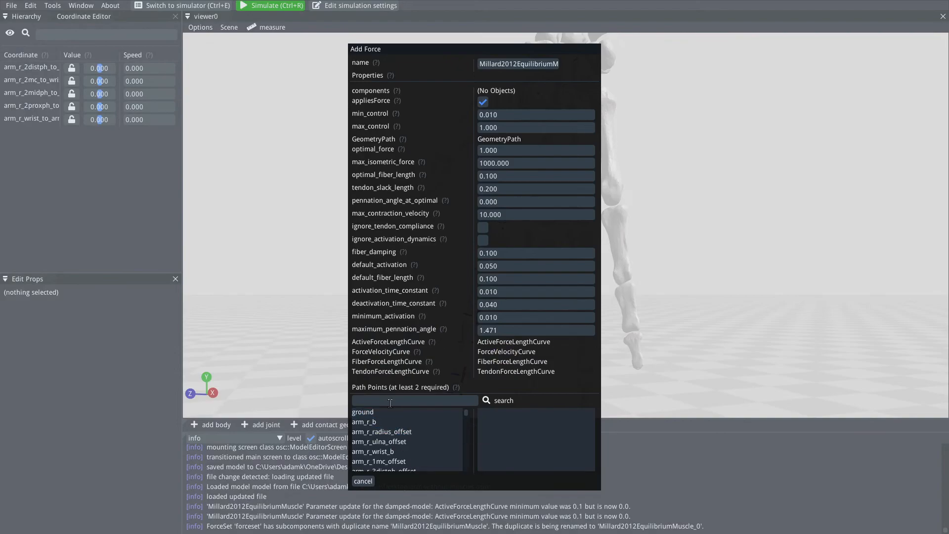
text(proxph)
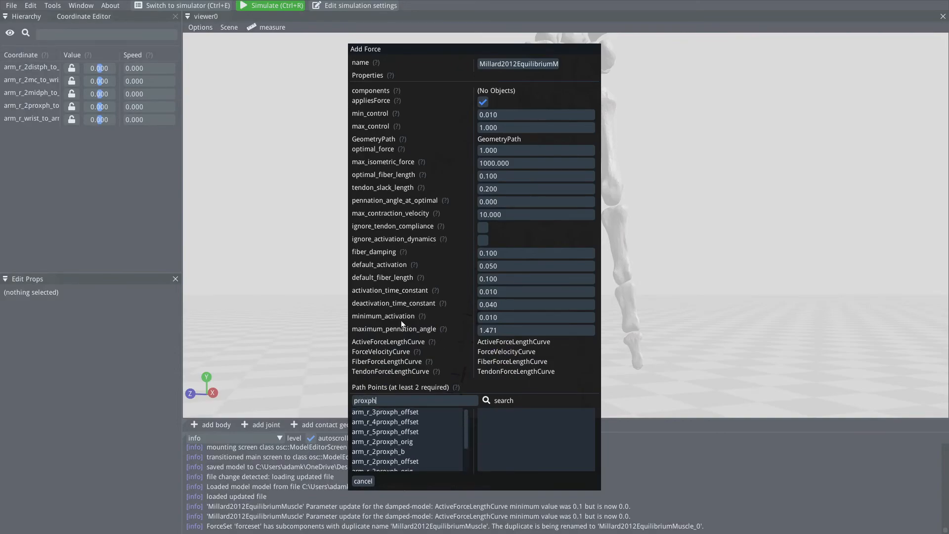
text(_in)
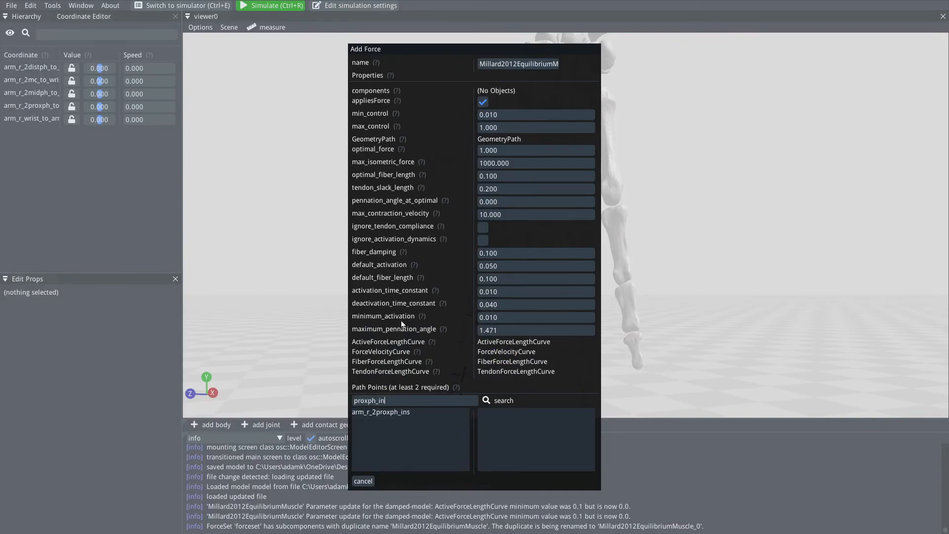
click(398, 412)
text(p)
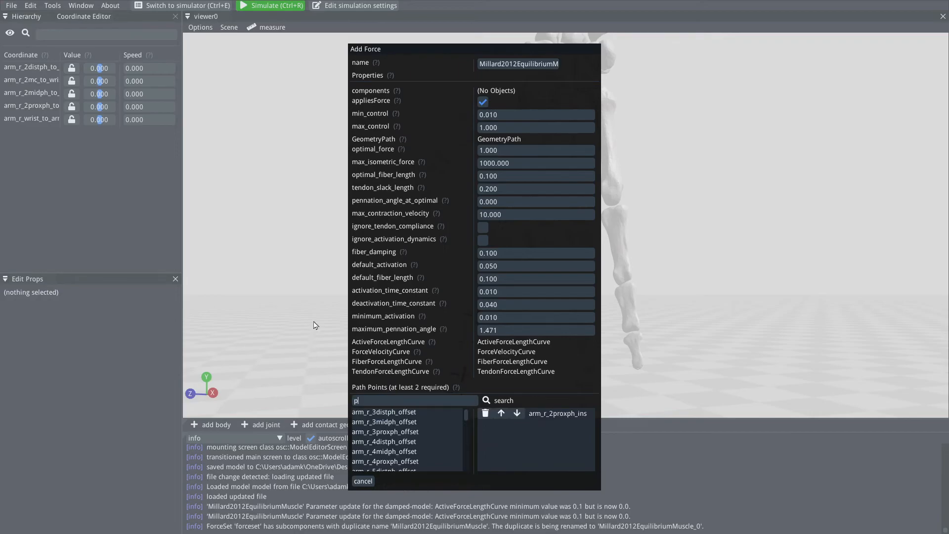
text(roxph_orig)
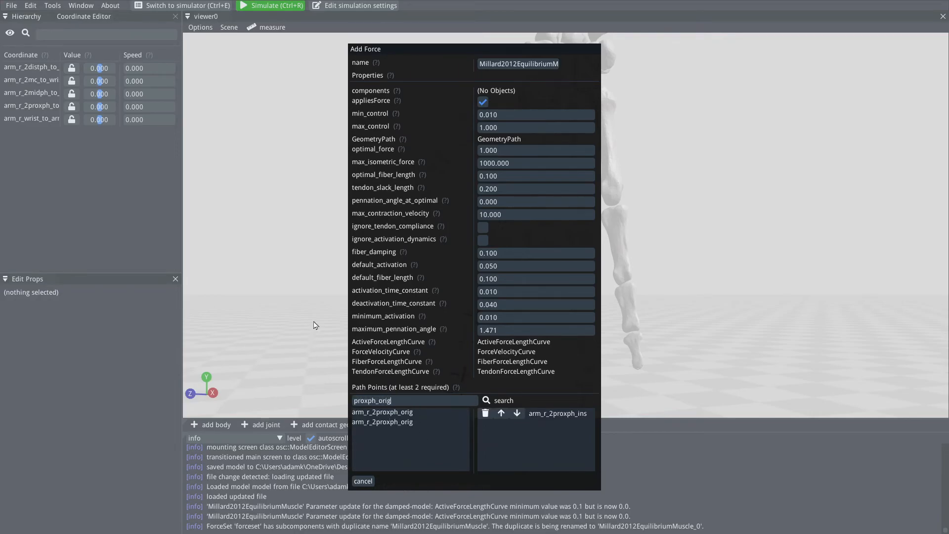
click(403, 413)
click(400, 481)
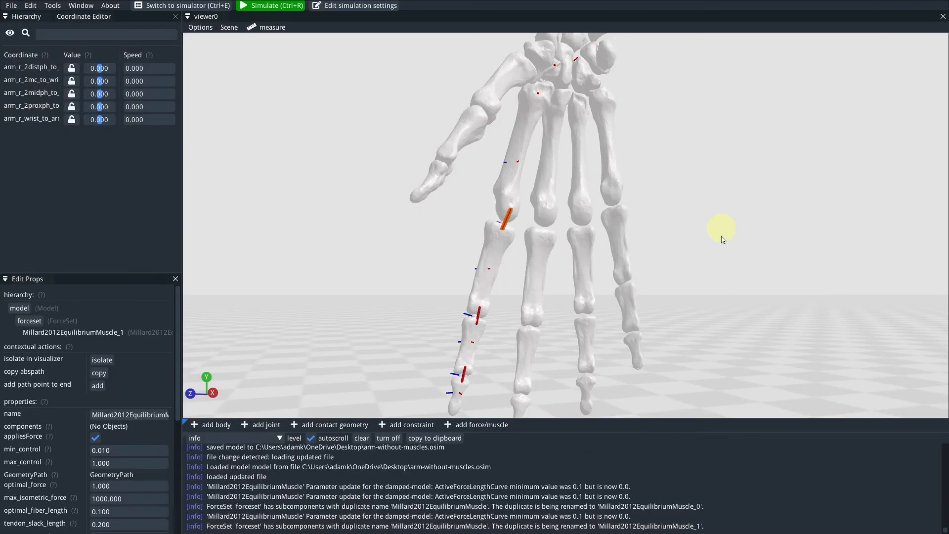
Step: Add a Millard2012EquilibriumMuscle from arm_r_2mc_ins to arm_r_wrist_orig to connect the second metacarpal with the wrist
right_drag(721, 233, 683, 370)
drag(655, 224, 611, 243)
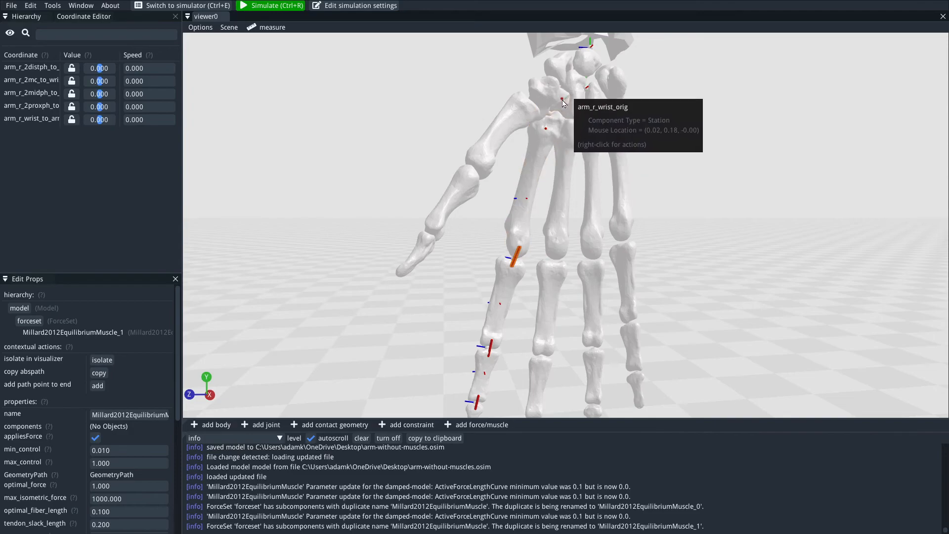
click(477, 425)
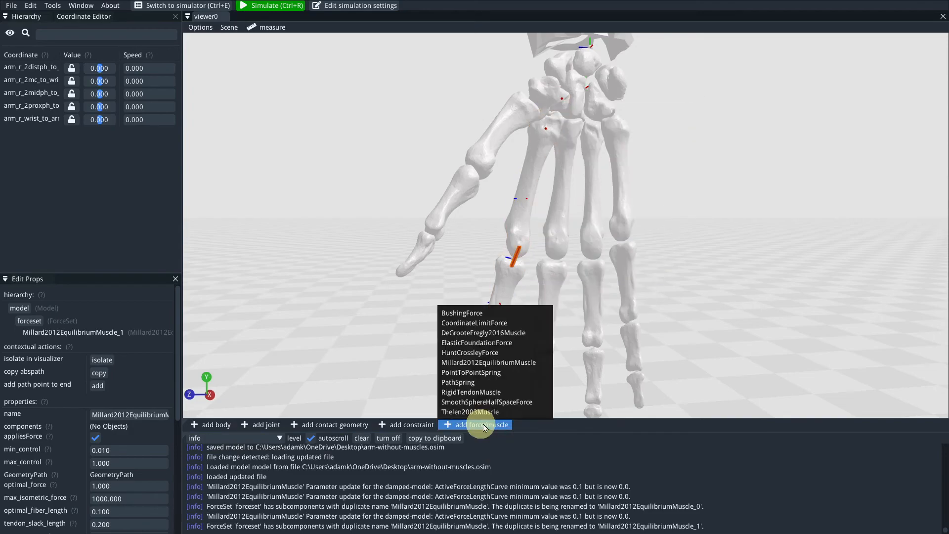
click(534, 368)
click(393, 398)
text(2mc_in)
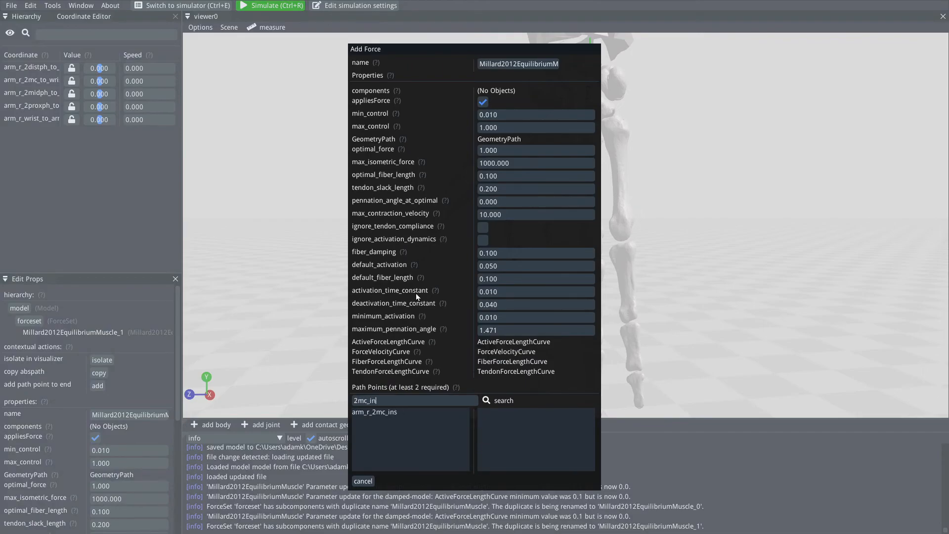
click(374, 412)
click(383, 399)
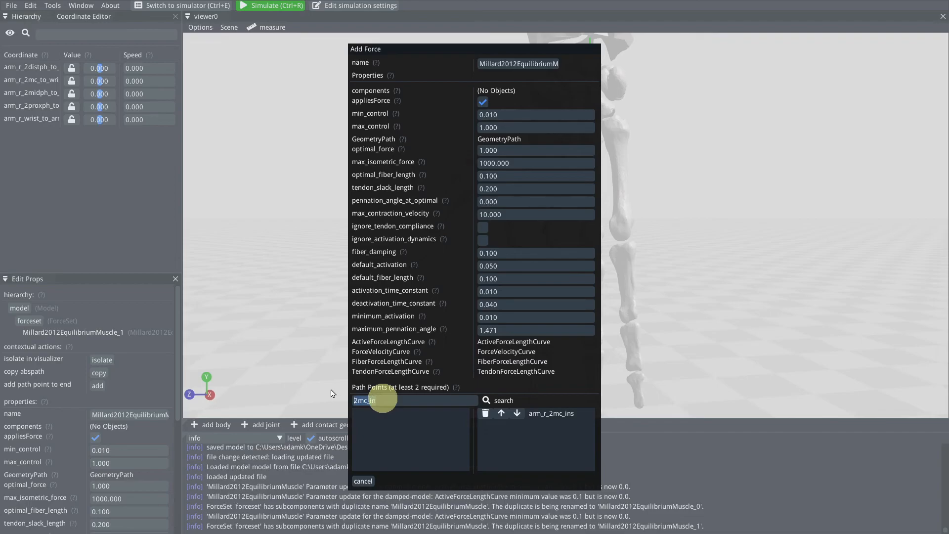
text(wrist_ori)
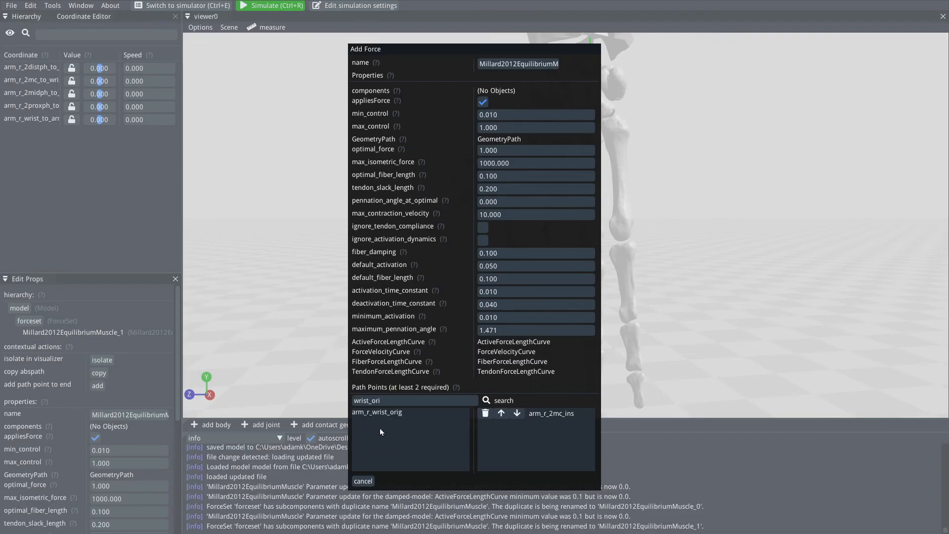
click(387, 413)
click(398, 481)
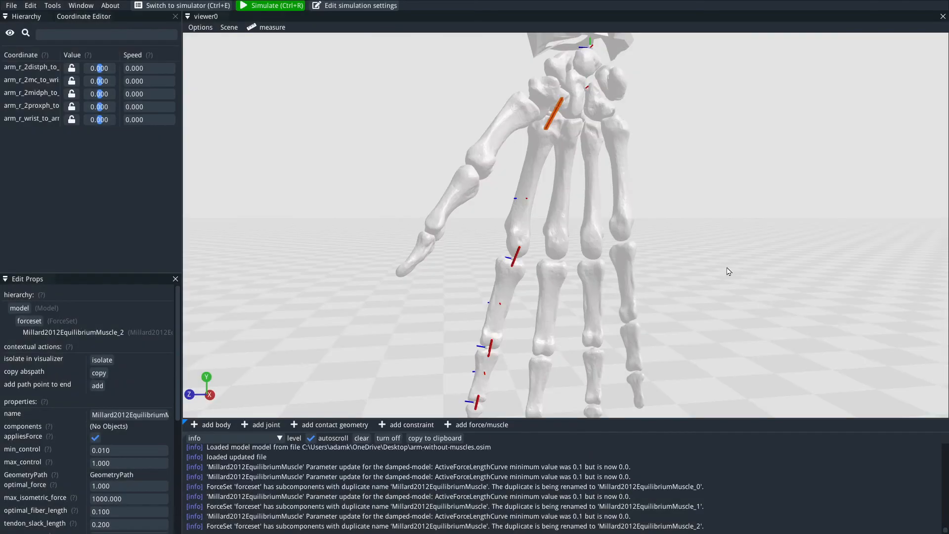
Step: Clear the selection and examine the four muscles along the index finger up to the wrist from several distances and angles
scroll(695, 307, down, 3)
scroll(658, 304, up, 4)
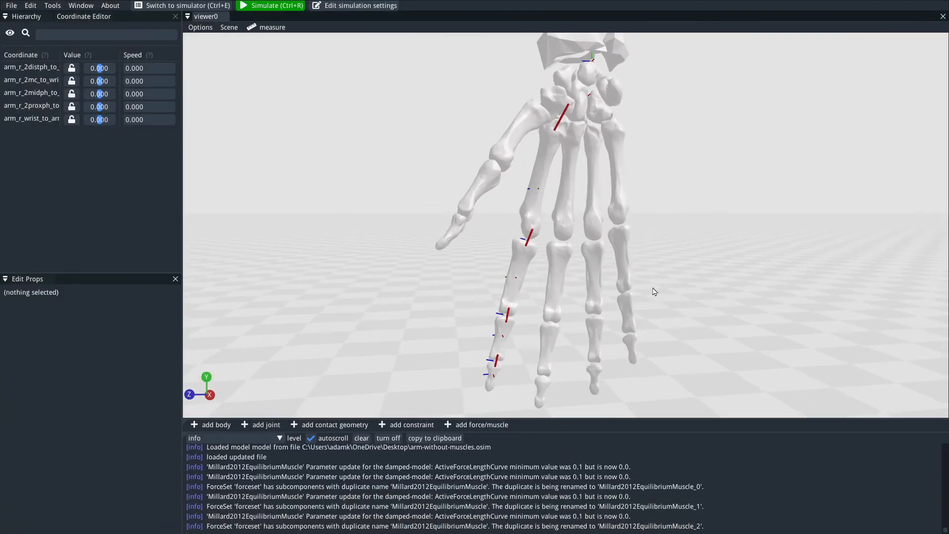
scroll(411, 343, up, 5)
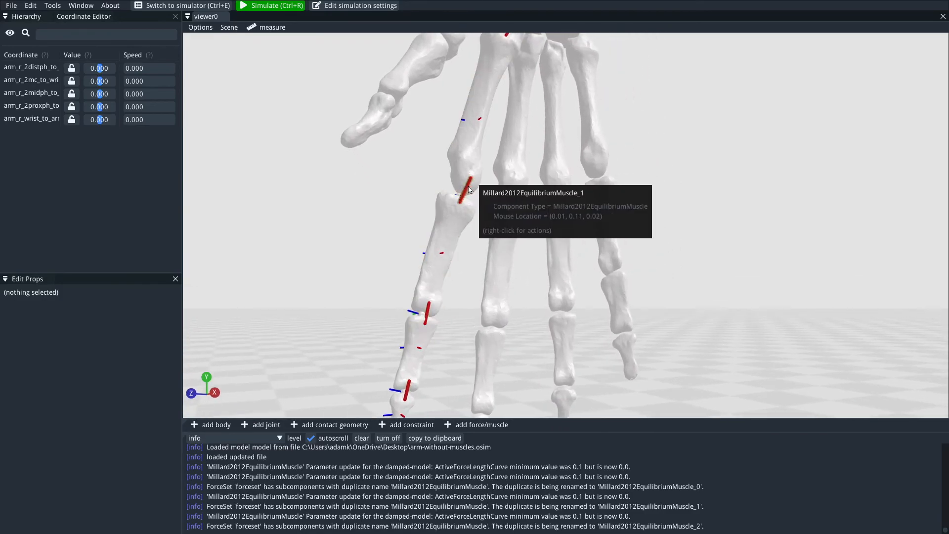
drag(391, 277, 362, 291)
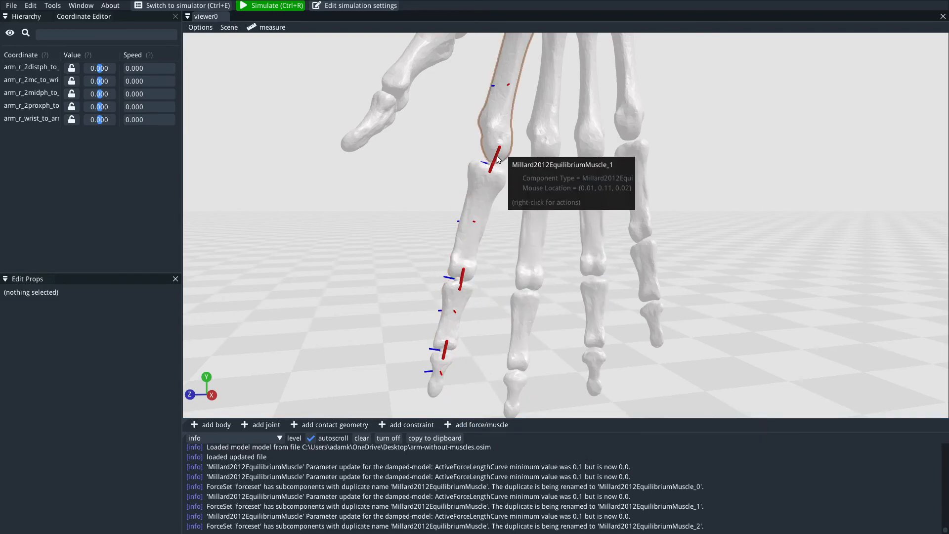
scroll(492, 208, down, 5)
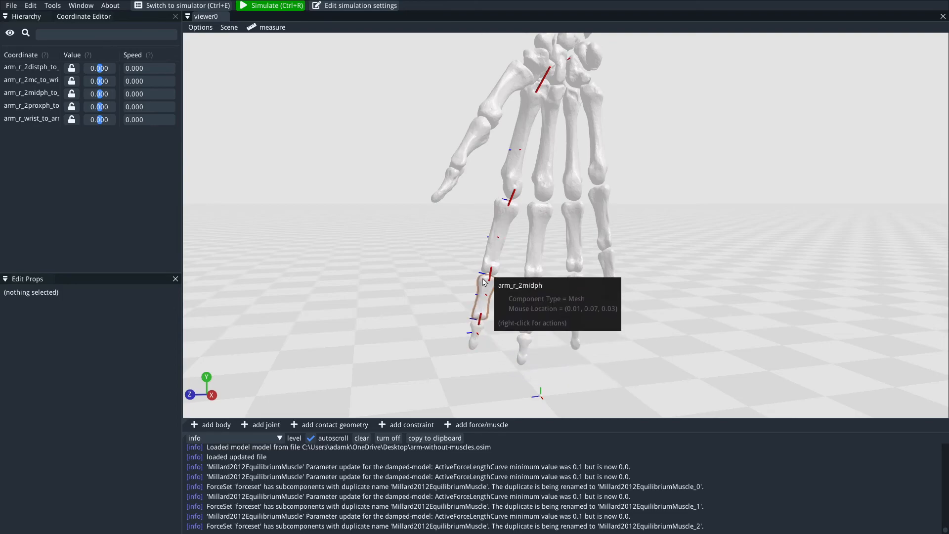
right_drag(659, 182, 646, 271)
drag(662, 273, 653, 275)
scroll(657, 277, down, 4)
mouse_move(656, 276)
right_down()
mouse_move(666, 267)
mouse_move(644, 282)
right_up()
drag(642, 279, 624, 281)
scroll(641, 274, down, 2)
scroll(640, 273, up, 2)
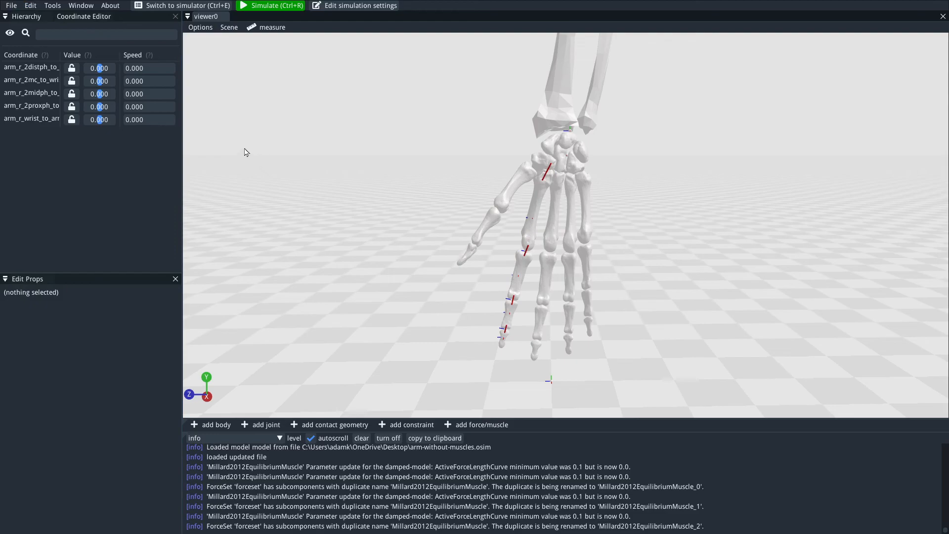
Step: Save the model and open its .osim file in the external text editor, placed beside the hand model
click(11, 6)
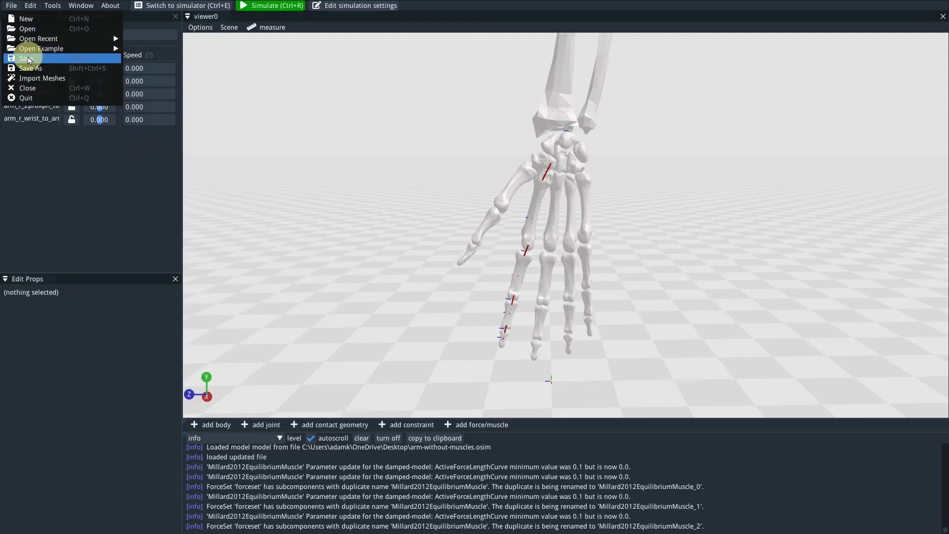
click(30, 59)
click(32, 7)
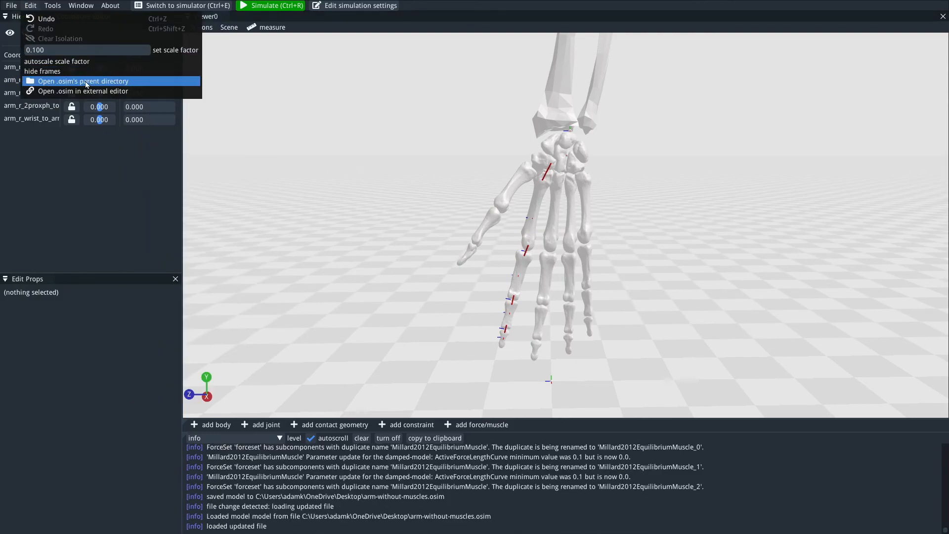
click(85, 91)
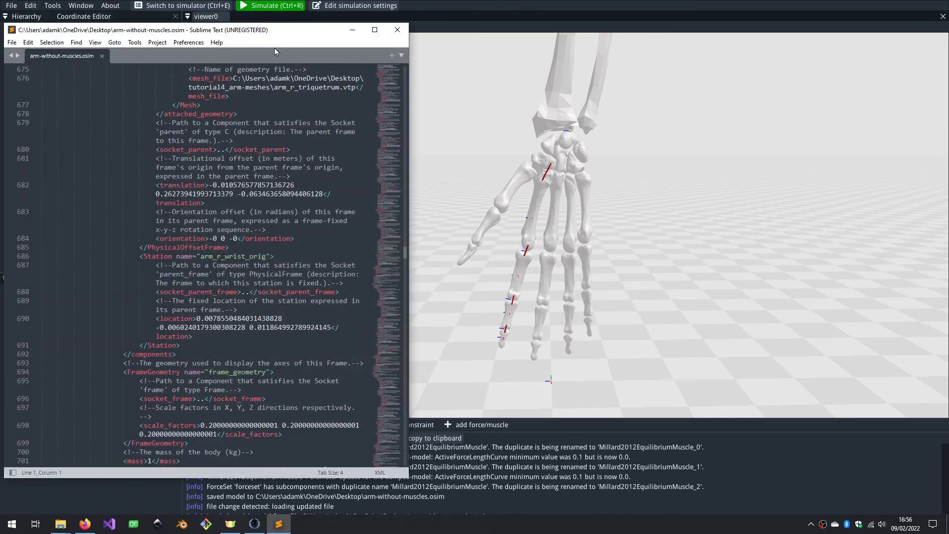
drag(261, 31, 292, 70)
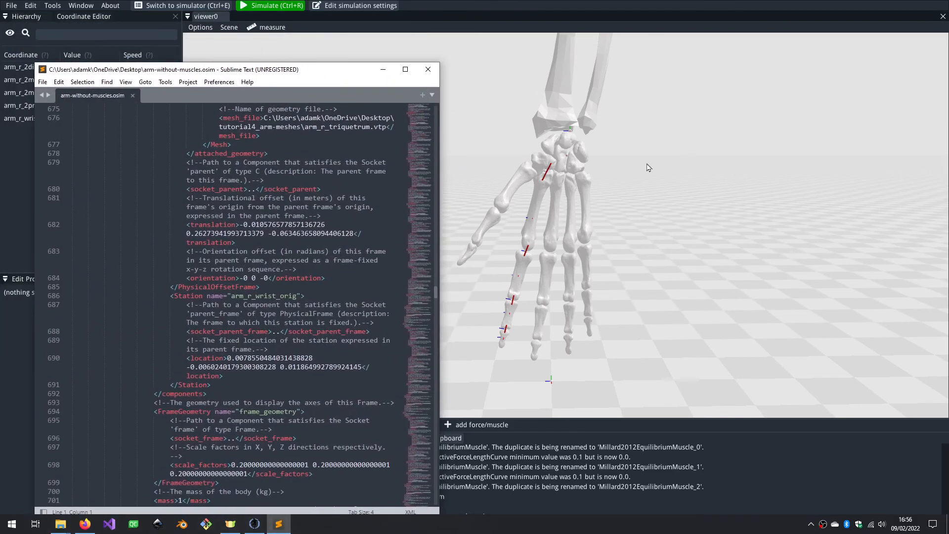
Step: Return to the model viewer and select the muscle between the second metacarpal and the proximal phalanx to identify its name
click(472, 155)
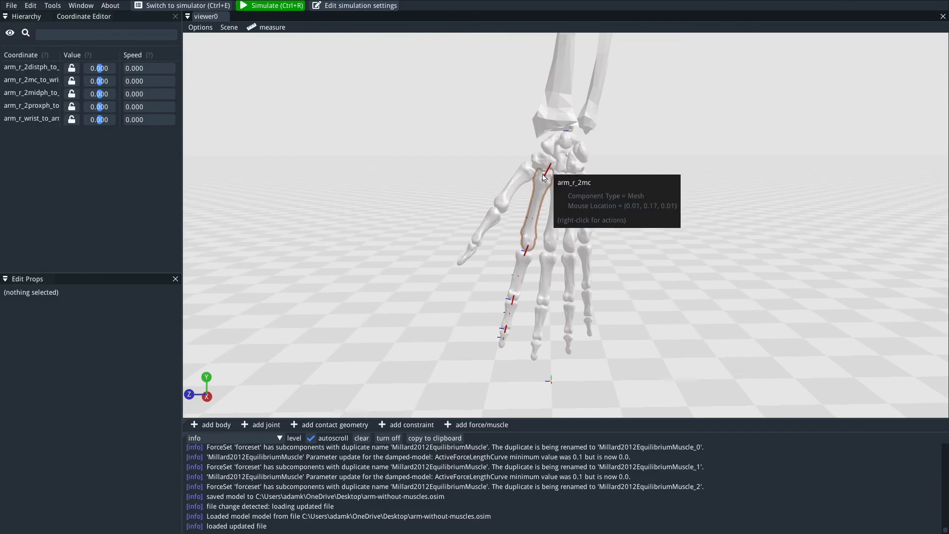
click(533, 232)
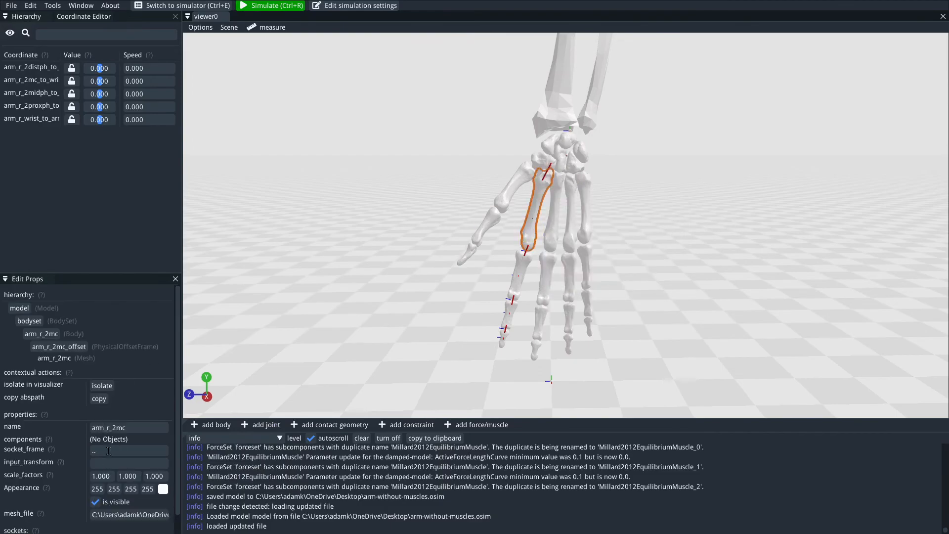
key(alt+Tab)
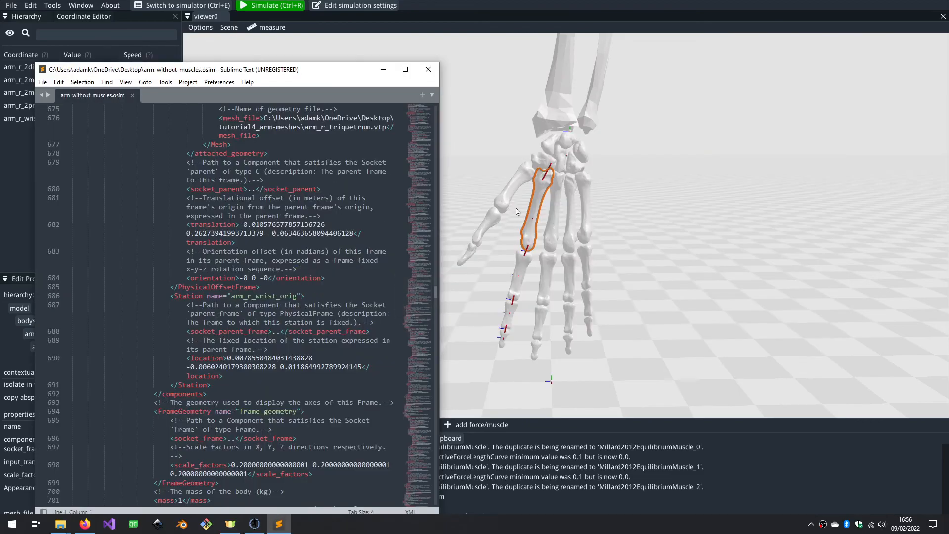
click(494, 260)
scroll(496, 267, up, 9)
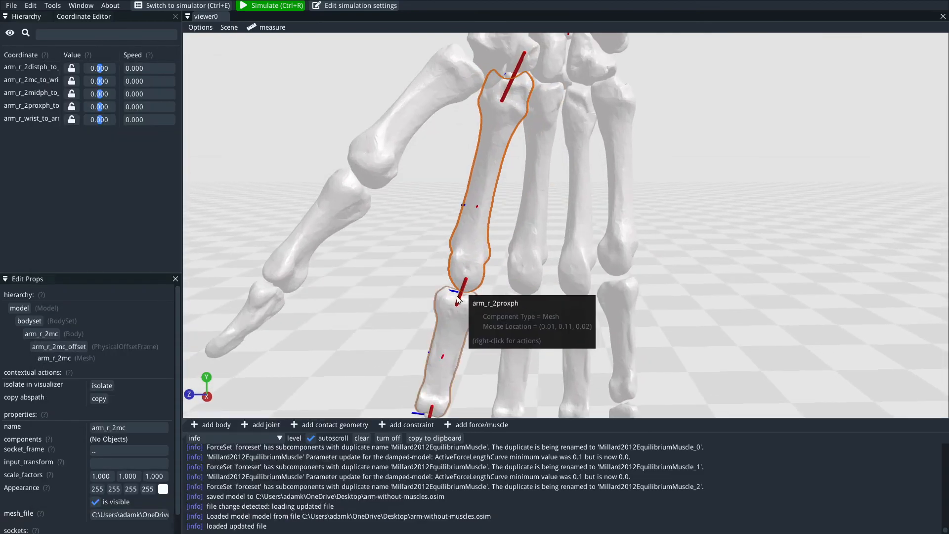
click(460, 297)
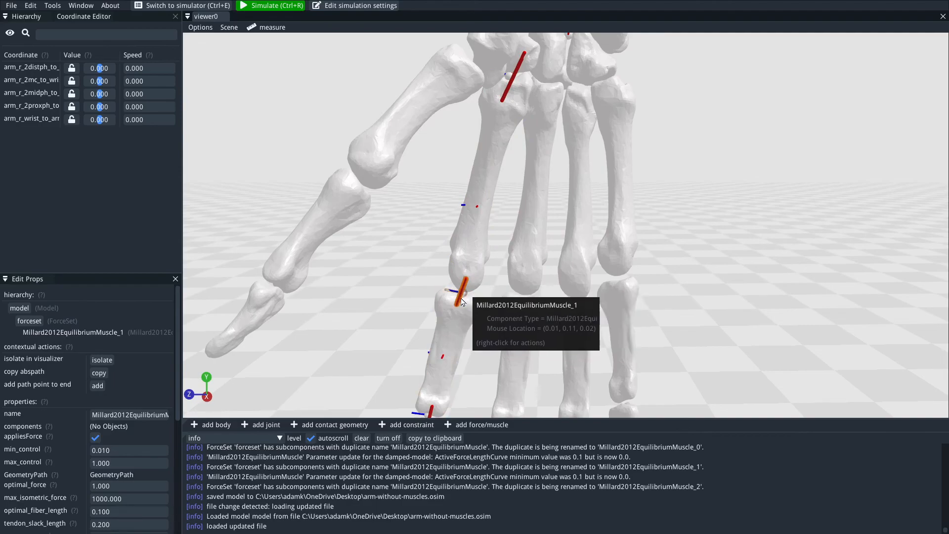
Step: Switch to Sublime Text and search arm-without-muscles.osim for millard2012equilibriummuscle_1
key(alt+Tab)
click(300, 237)
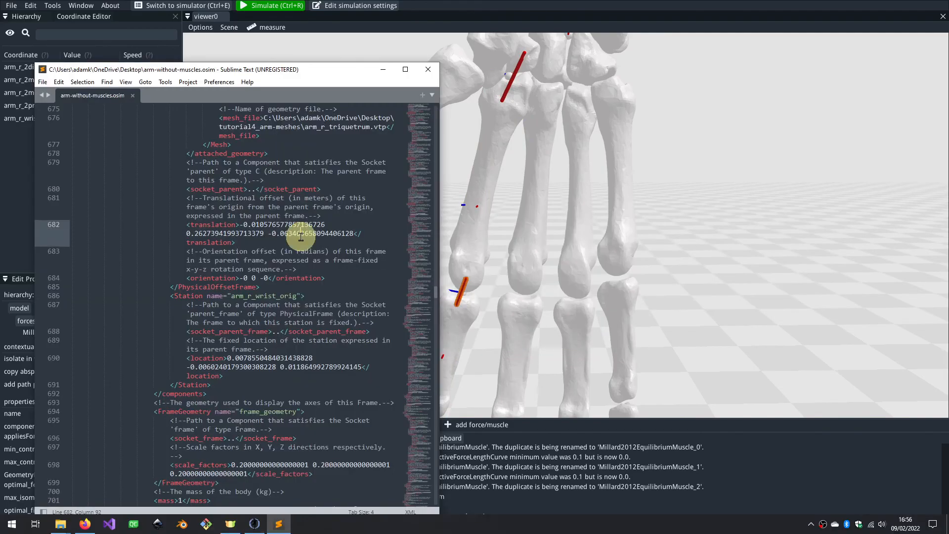
key(ctrl+f)
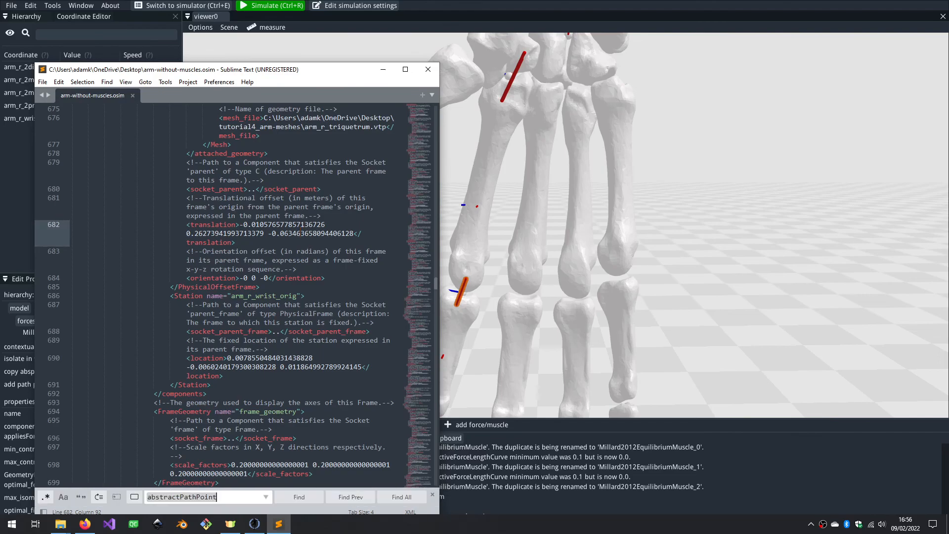
text(millare)
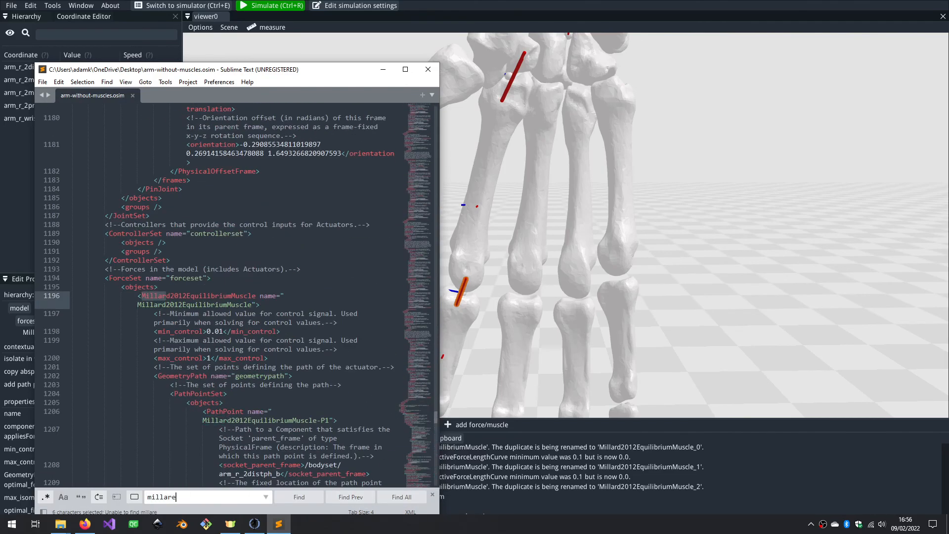
key(BackSpace)
text(dqu)
key(BackSpace)
key(BackSpace)
key(BackSpace)
text(e)
key(BackSpace)
text(201)
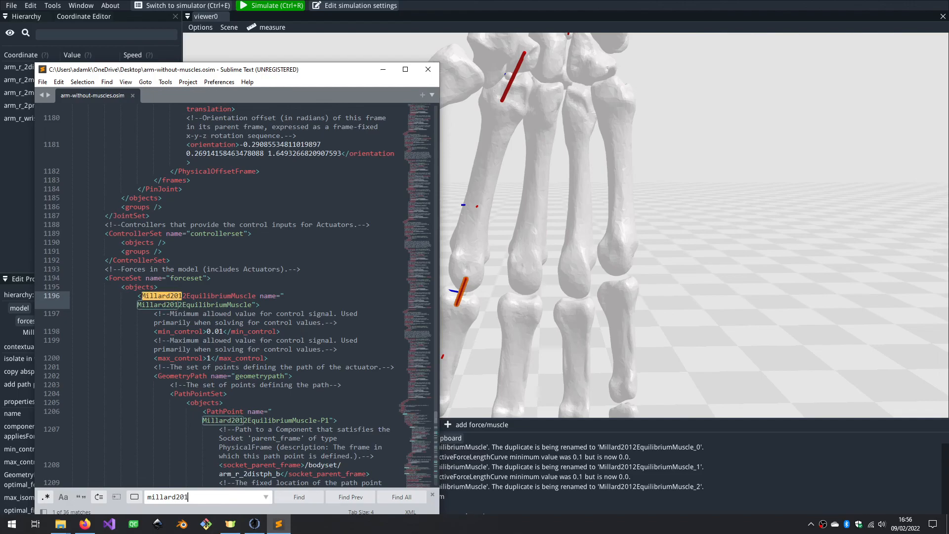
text(2equilibriumm)
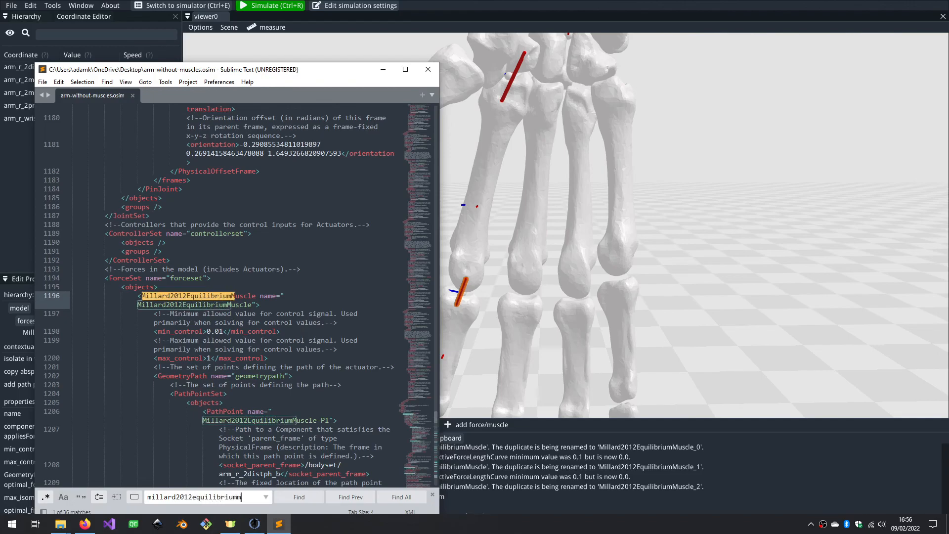
text(uscle_1)
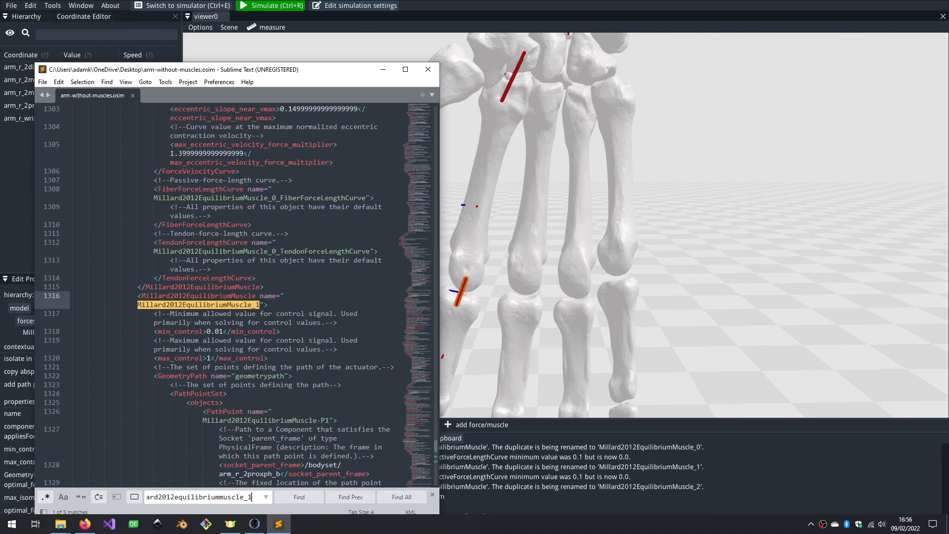
Step: Change the first decimal digit of the X location to 1 for the P1 path point of Millard2012EquilibriumMuscle_1
click(268, 306)
scroll(303, 331, down, 6)
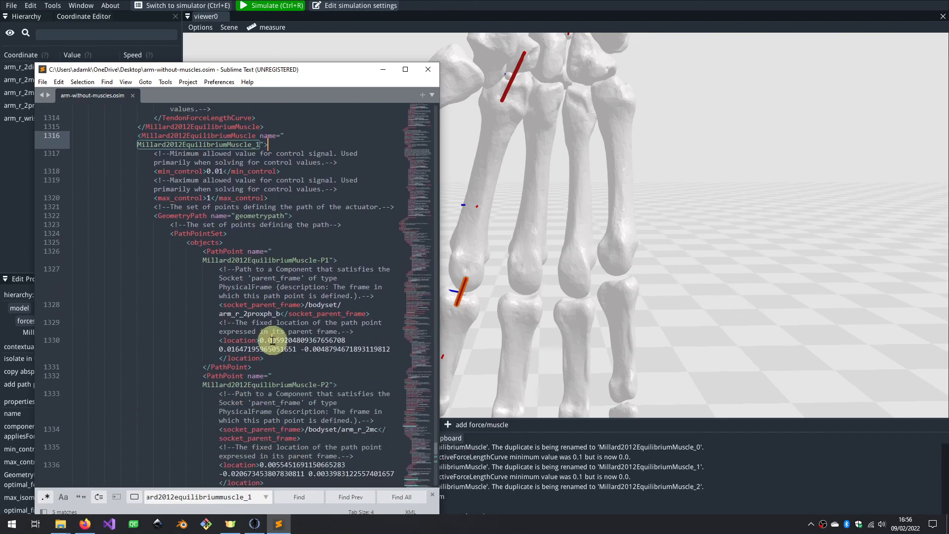
click(272, 341)
key(BackSpace)
text(1)
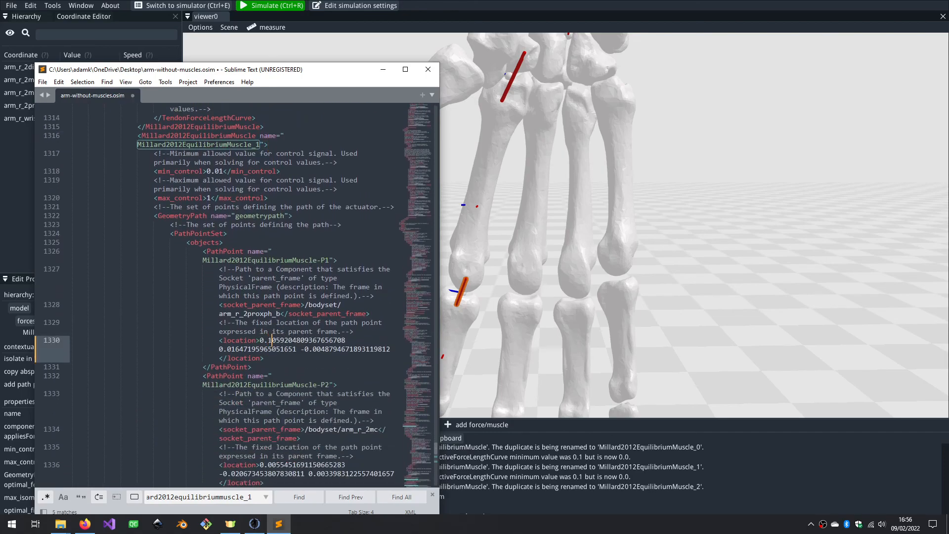
Step: Save the edited arm-without-muscles.osim file and return to the model viewer to load the changed muscle path
key(ctrl+s)
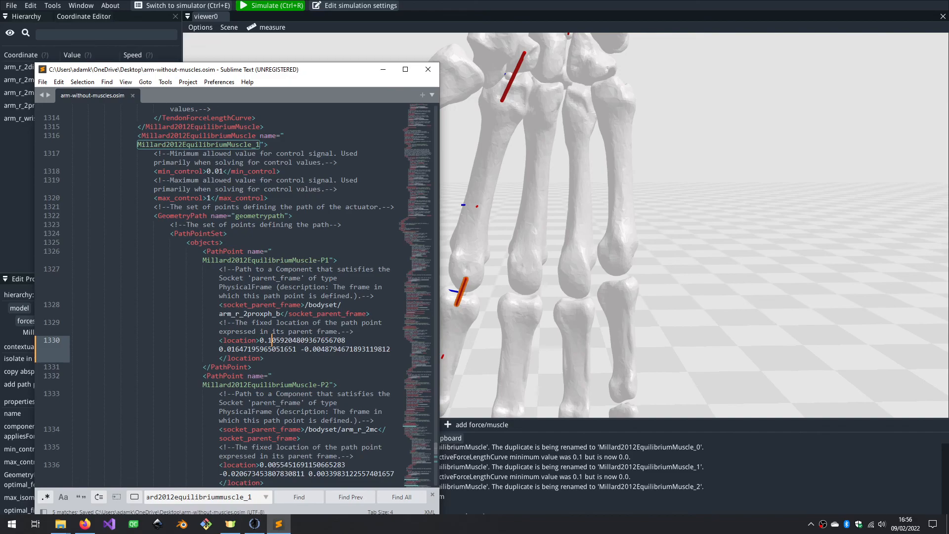
click(748, 271)
scroll(716, 272, down, 8)
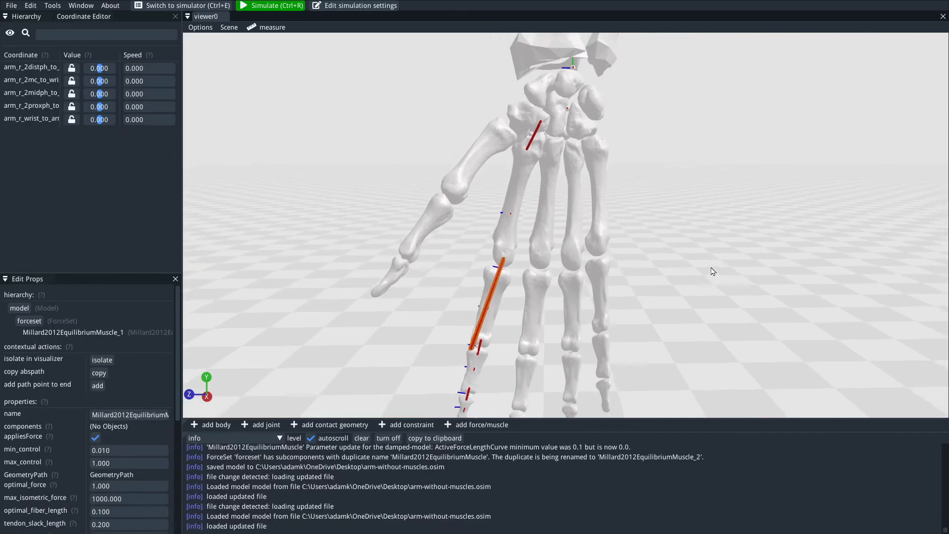
Step: Examine the modified muscle path at the second metacarpal from several angles
drag(661, 270, 796, 263)
scroll(734, 270, up, 4)
scroll(733, 267, up, 3)
right_drag(732, 268, 691, 233)
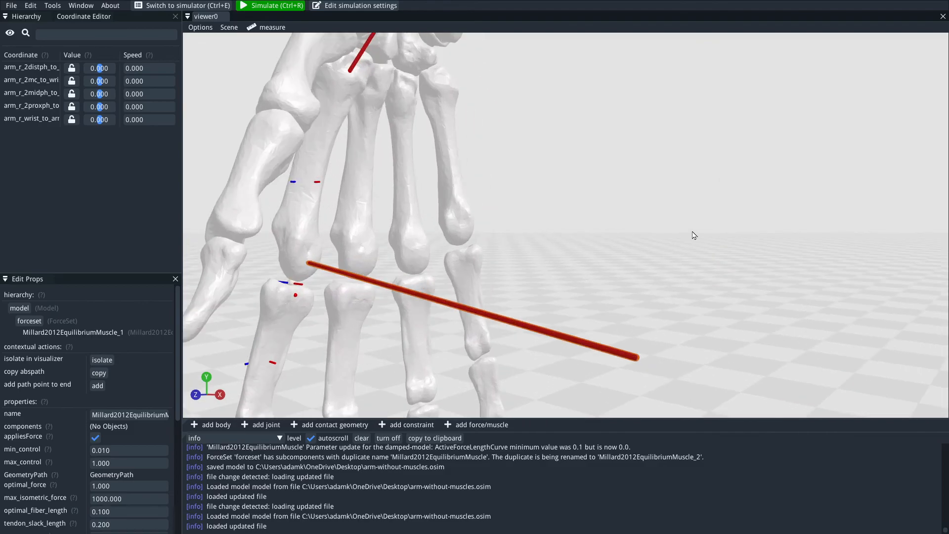
drag(642, 246, 622, 248)
right_drag(621, 248, 619, 192)
drag(605, 228, 584, 285)
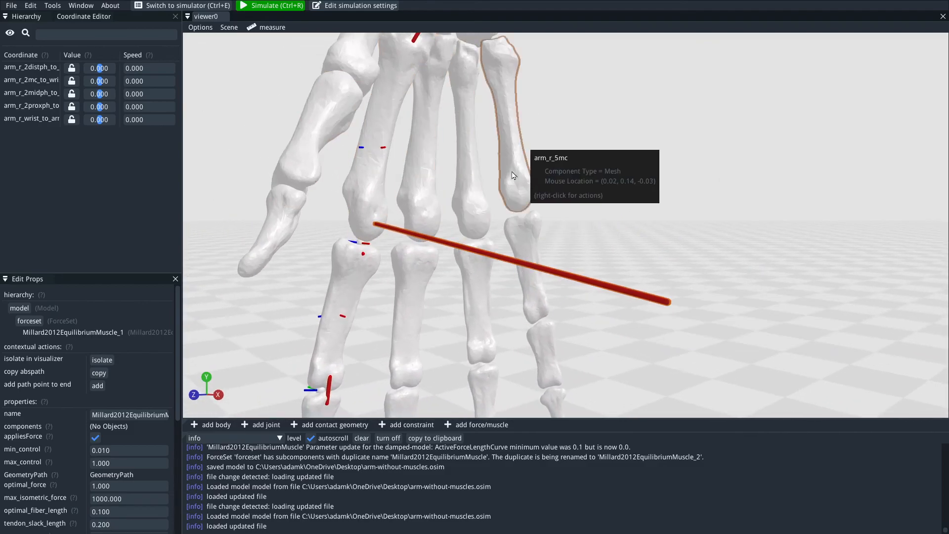
drag(688, 257, 653, 266)
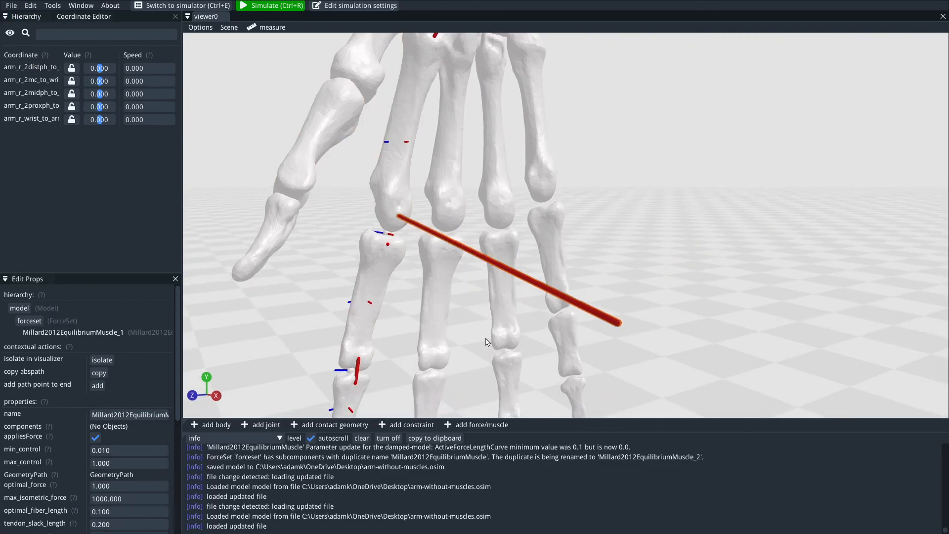
drag(736, 299, 690, 323)
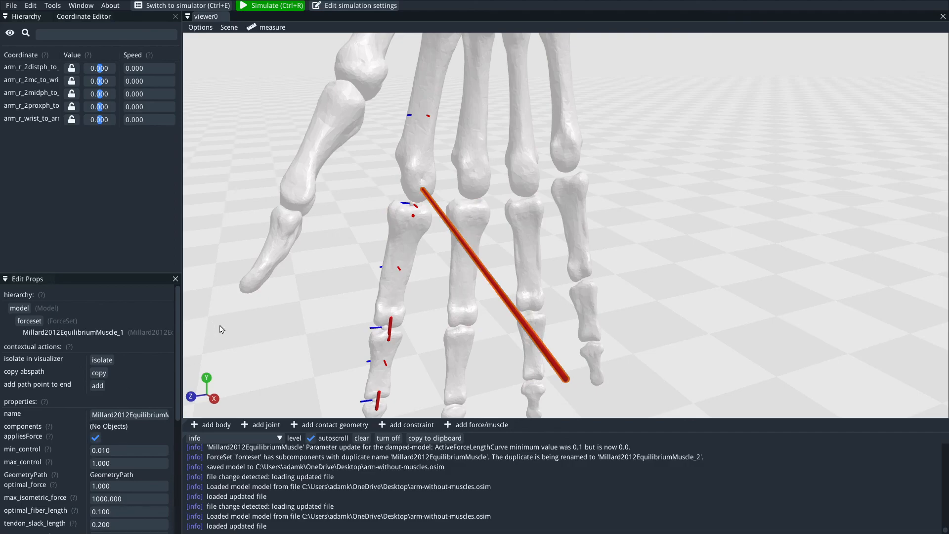
drag(329, 270, 333, 312)
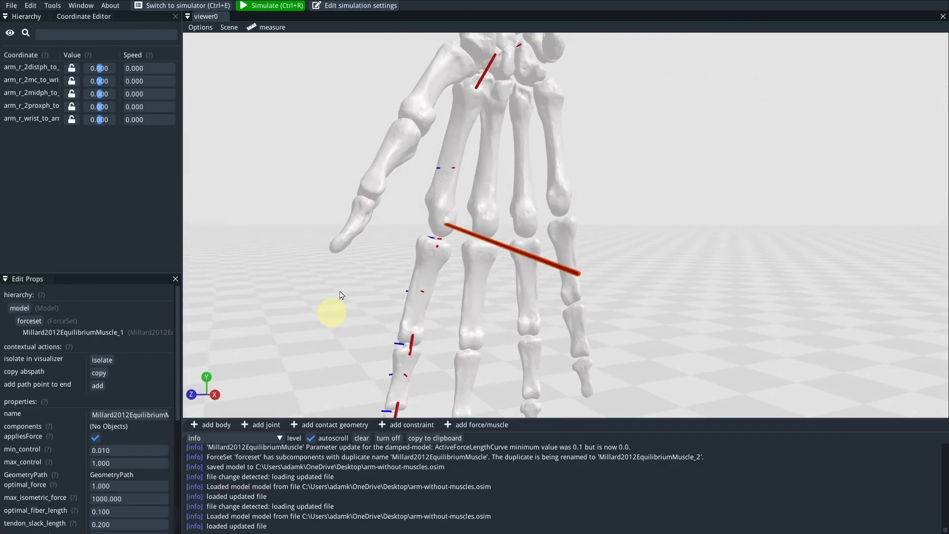
Step: Run a simulation of the model and inspect how the edited muscle behaves in the hand
click(287, 10)
drag(580, 248, 573, 229)
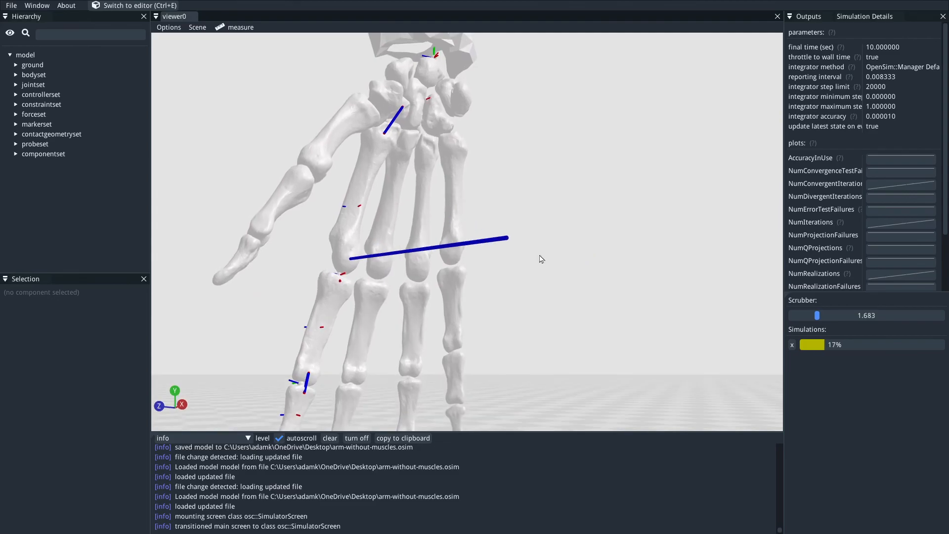
scroll(542, 250, down, 3)
Step: Return to the model editor and request the tendon_force output for the muscle between the index finger's proximal and middle phalanges
click(138, 9)
scroll(398, 306, up, 3)
right_drag(370, 311, 428, 212)
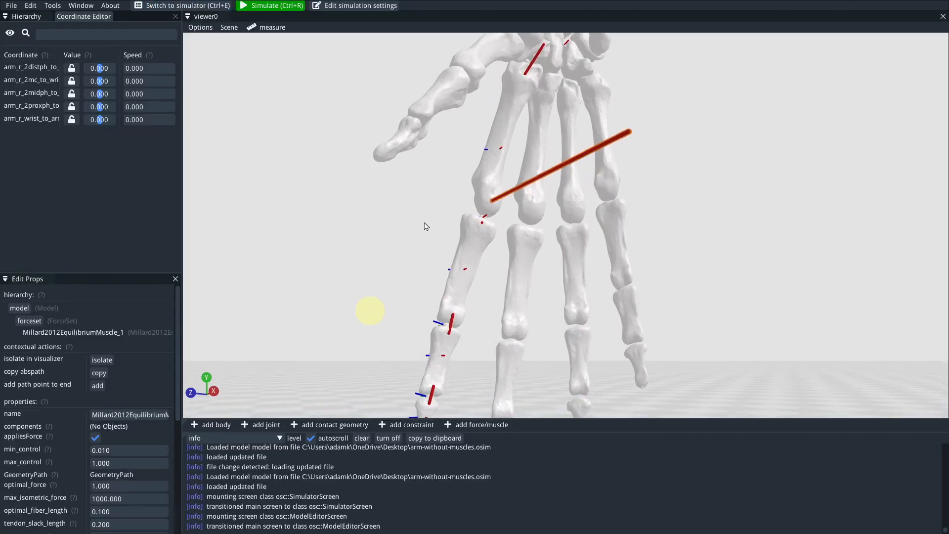
scroll(386, 243, up, 3)
right_drag(344, 277, 387, 157)
right_click(427, 321)
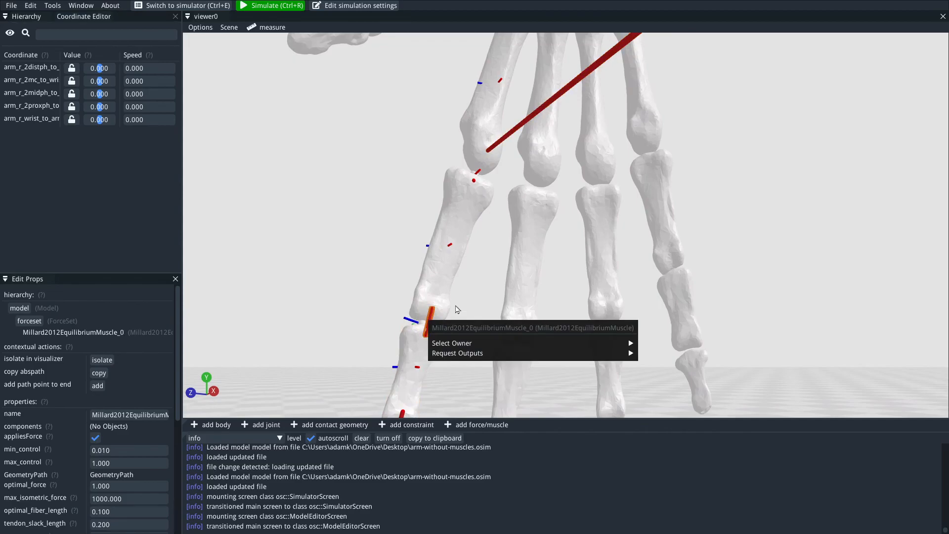
mouse_move(501, 354)
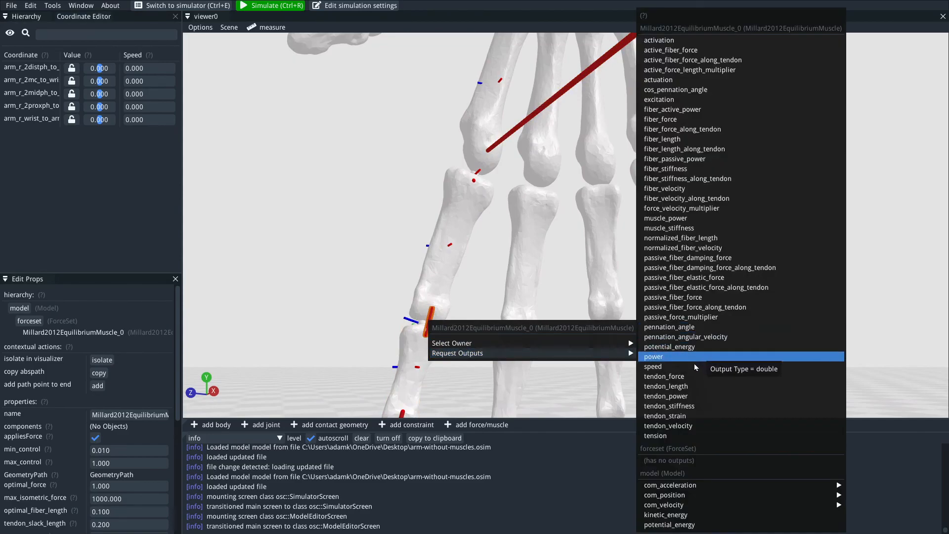
click(691, 378)
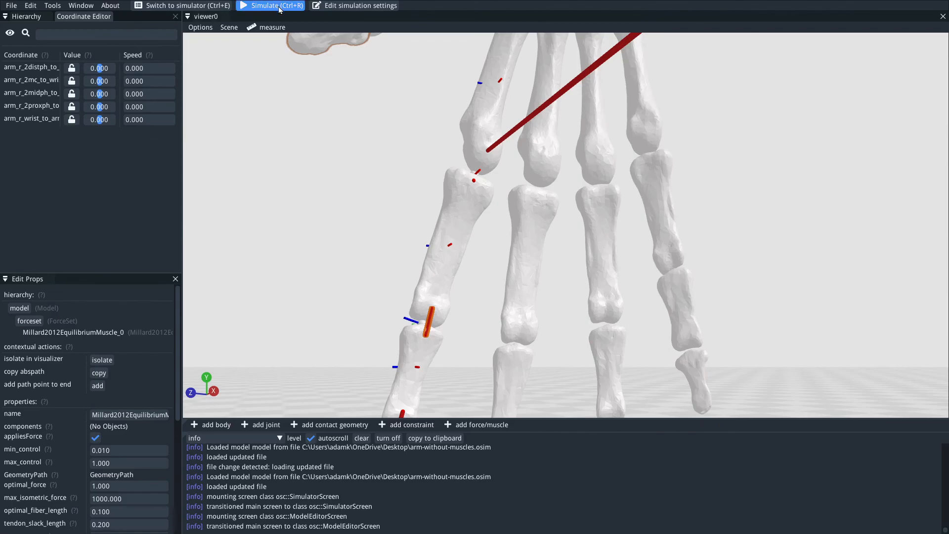
Step: Simulate the model again, show the requested tendon_force output plot, and inspect the finger muscles
click(214, 9)
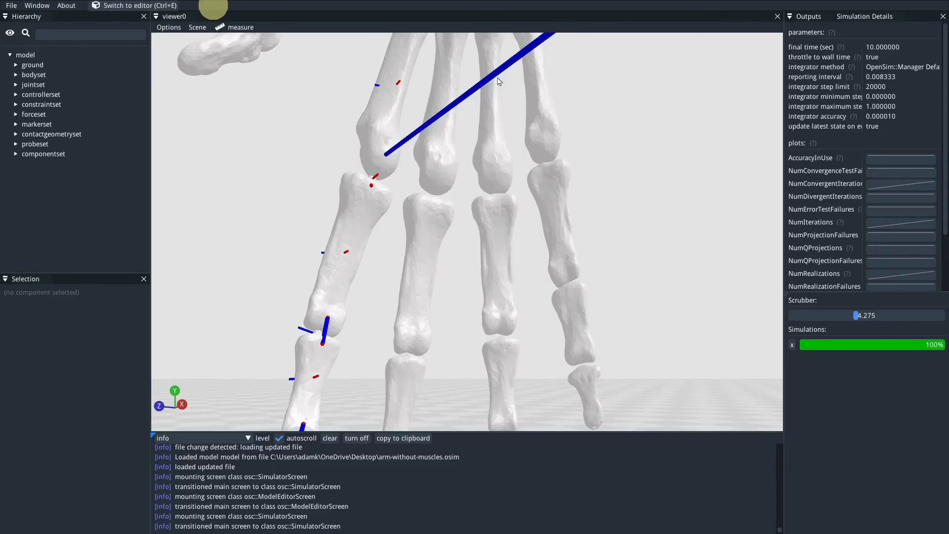
click(813, 18)
drag(877, 90, 854, 85)
drag(232, 228, 299, 245)
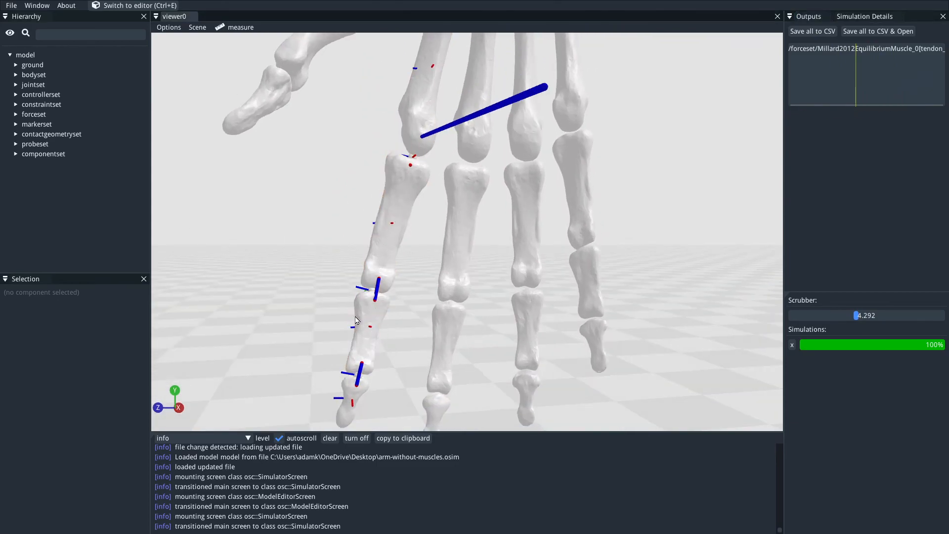
drag(355, 312, 336, 295)
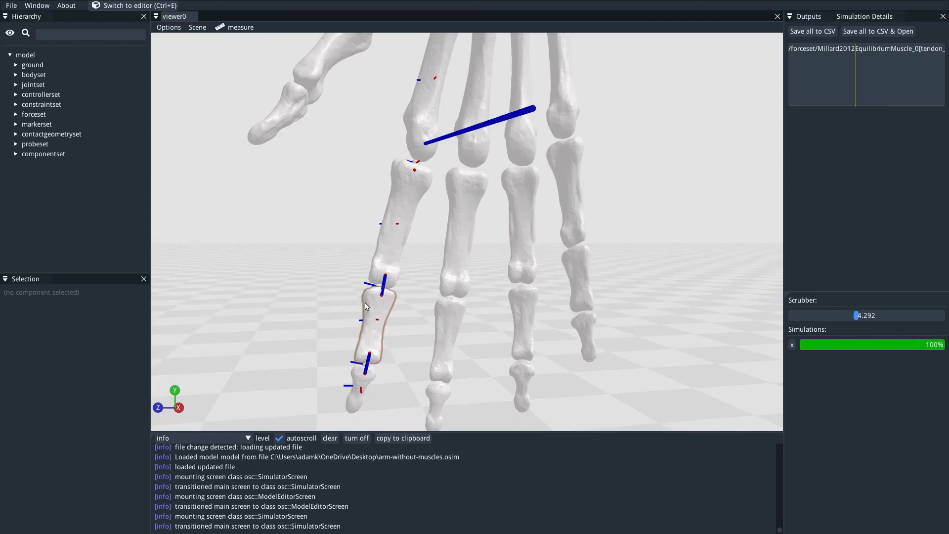
Step: Switch back to the model editor and view the whole forearm and hand with its muscles
click(12, 6)
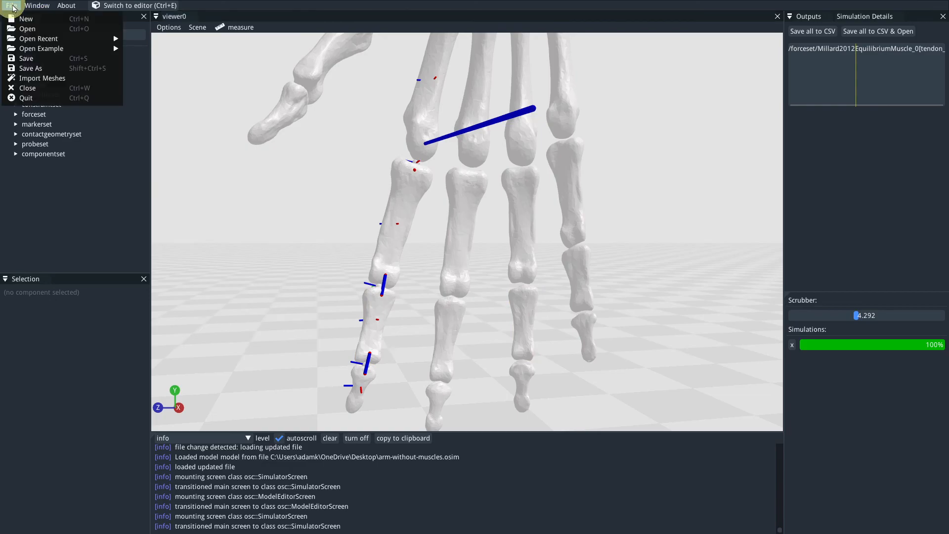
click(309, 224)
click(147, 5)
scroll(712, 237, down, 3)
drag(713, 239, 631, 227)
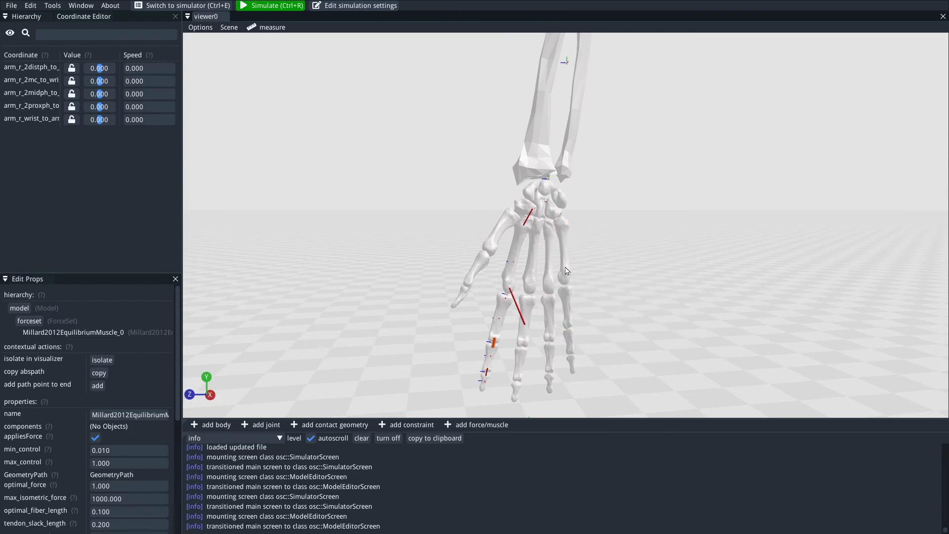
right_drag(622, 217, 647, 219)
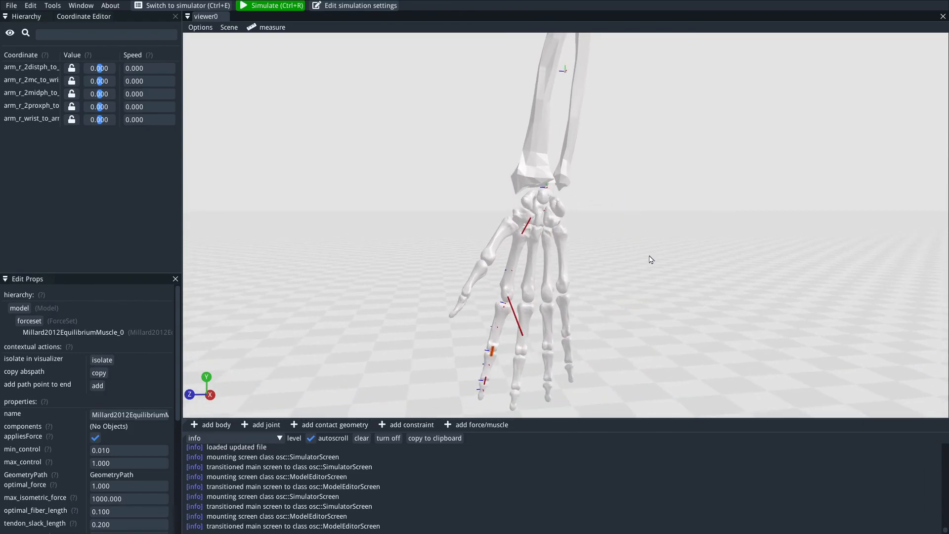